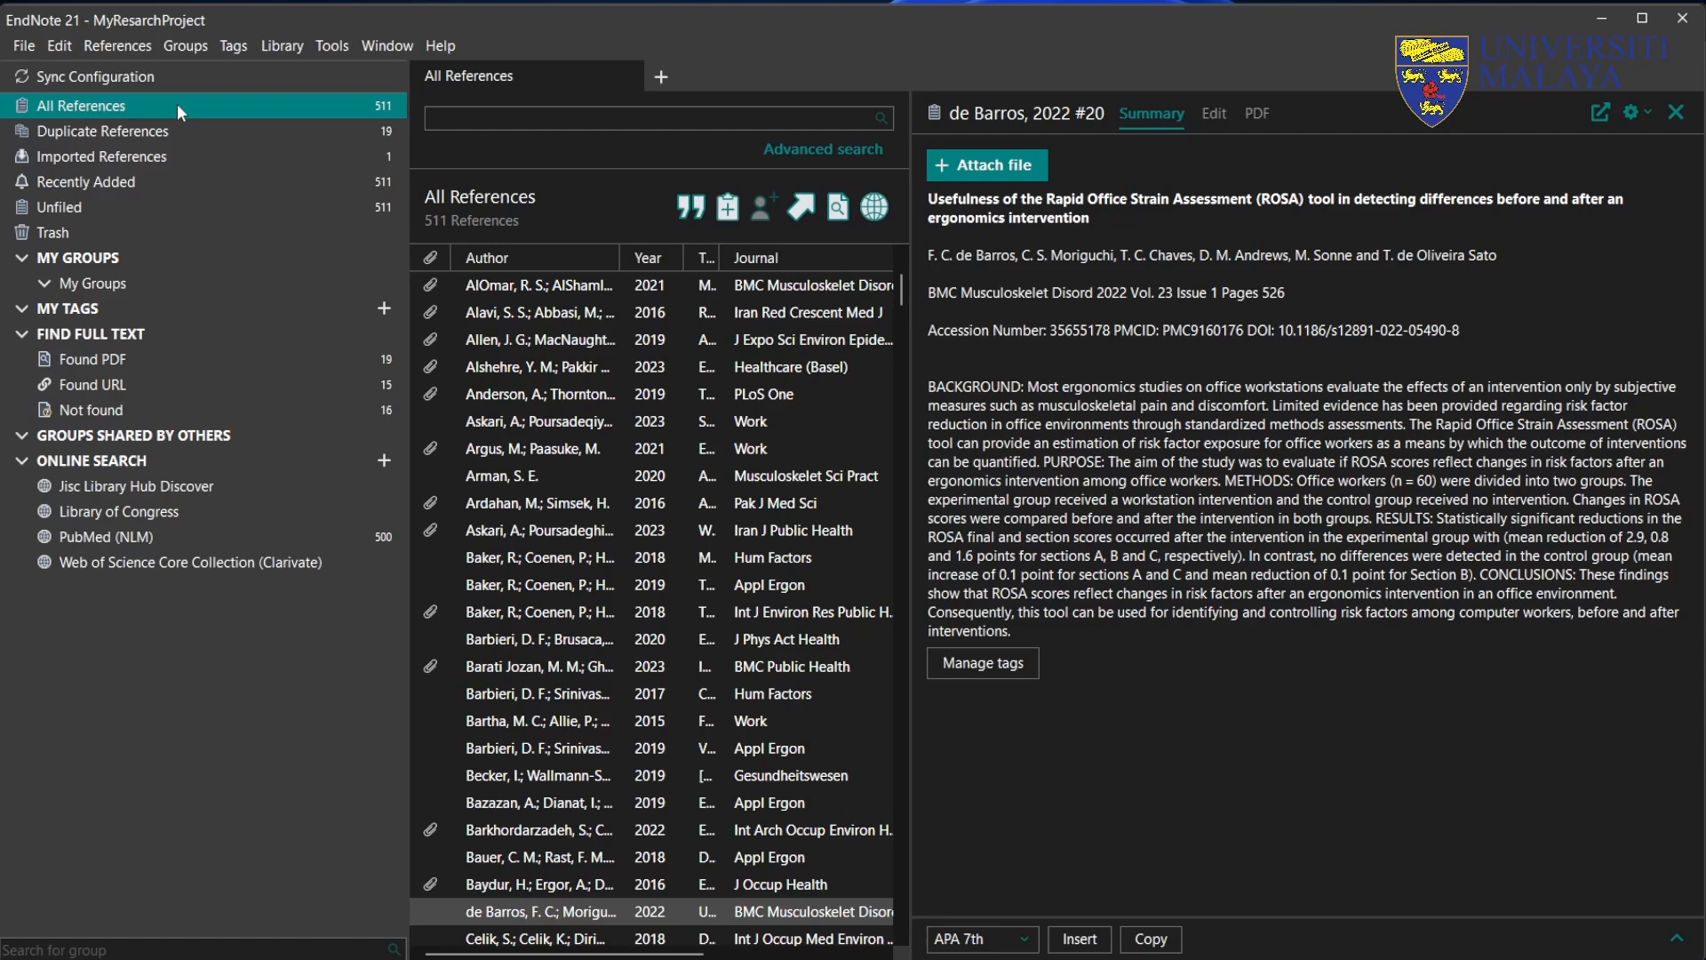
Step: Create a new group named "Prevalence of Ergonomics Issues" under My Groups
left_click(190, 46)
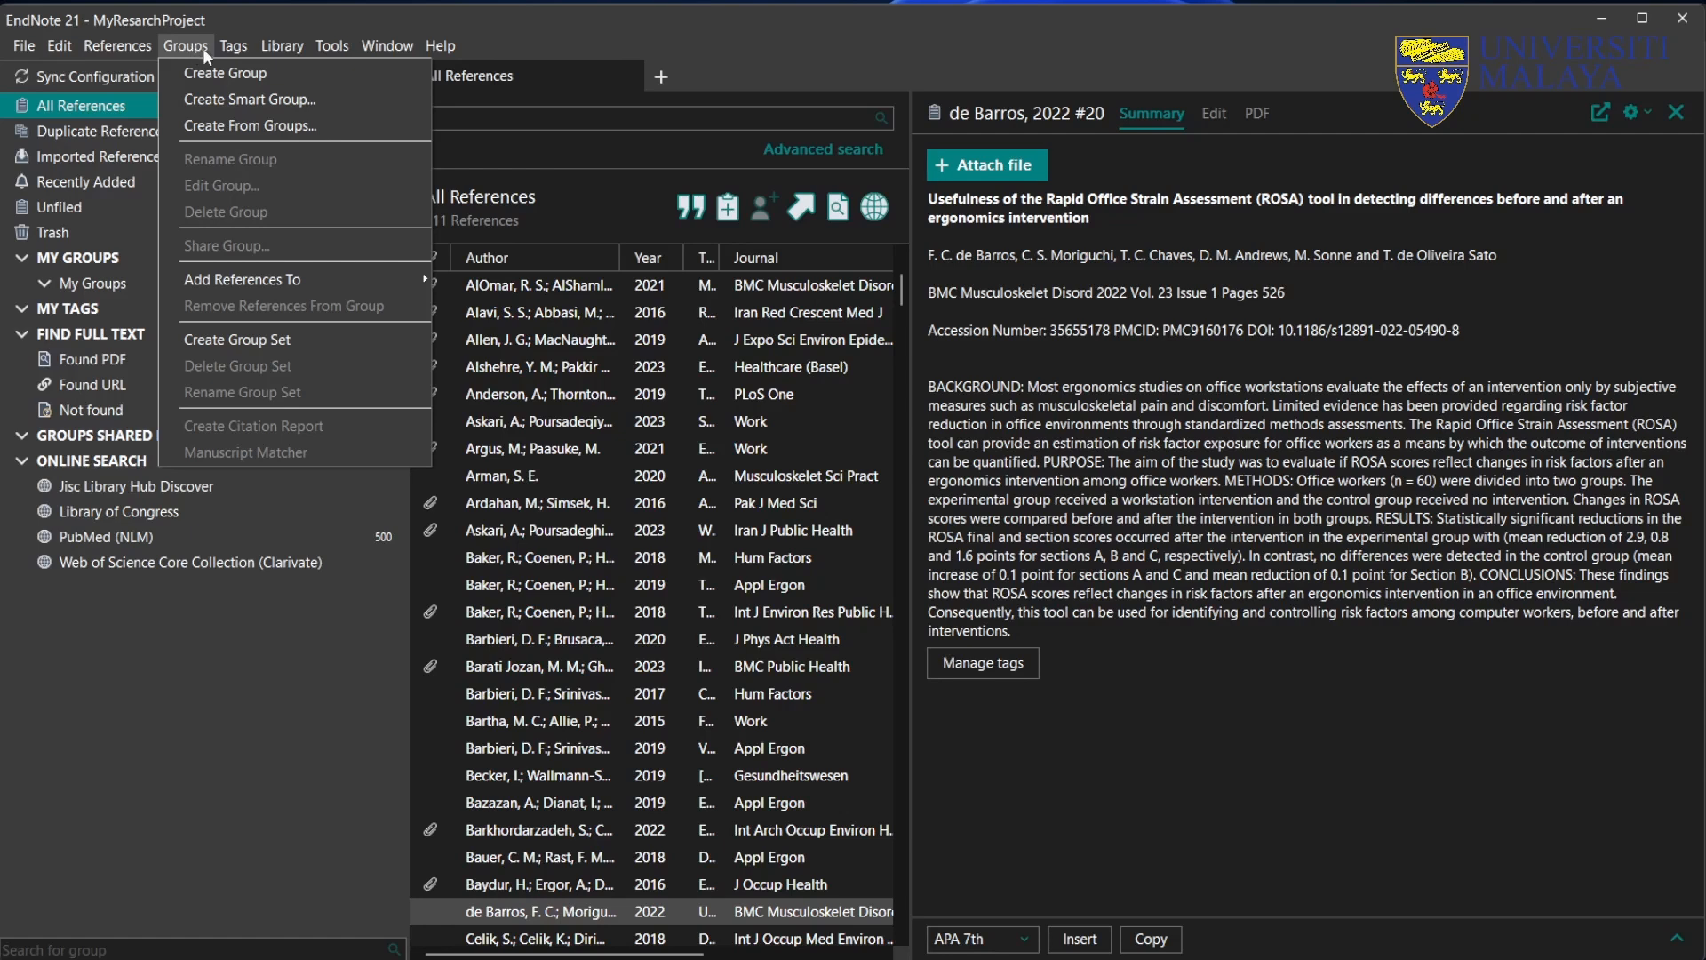
left_click(216, 71)
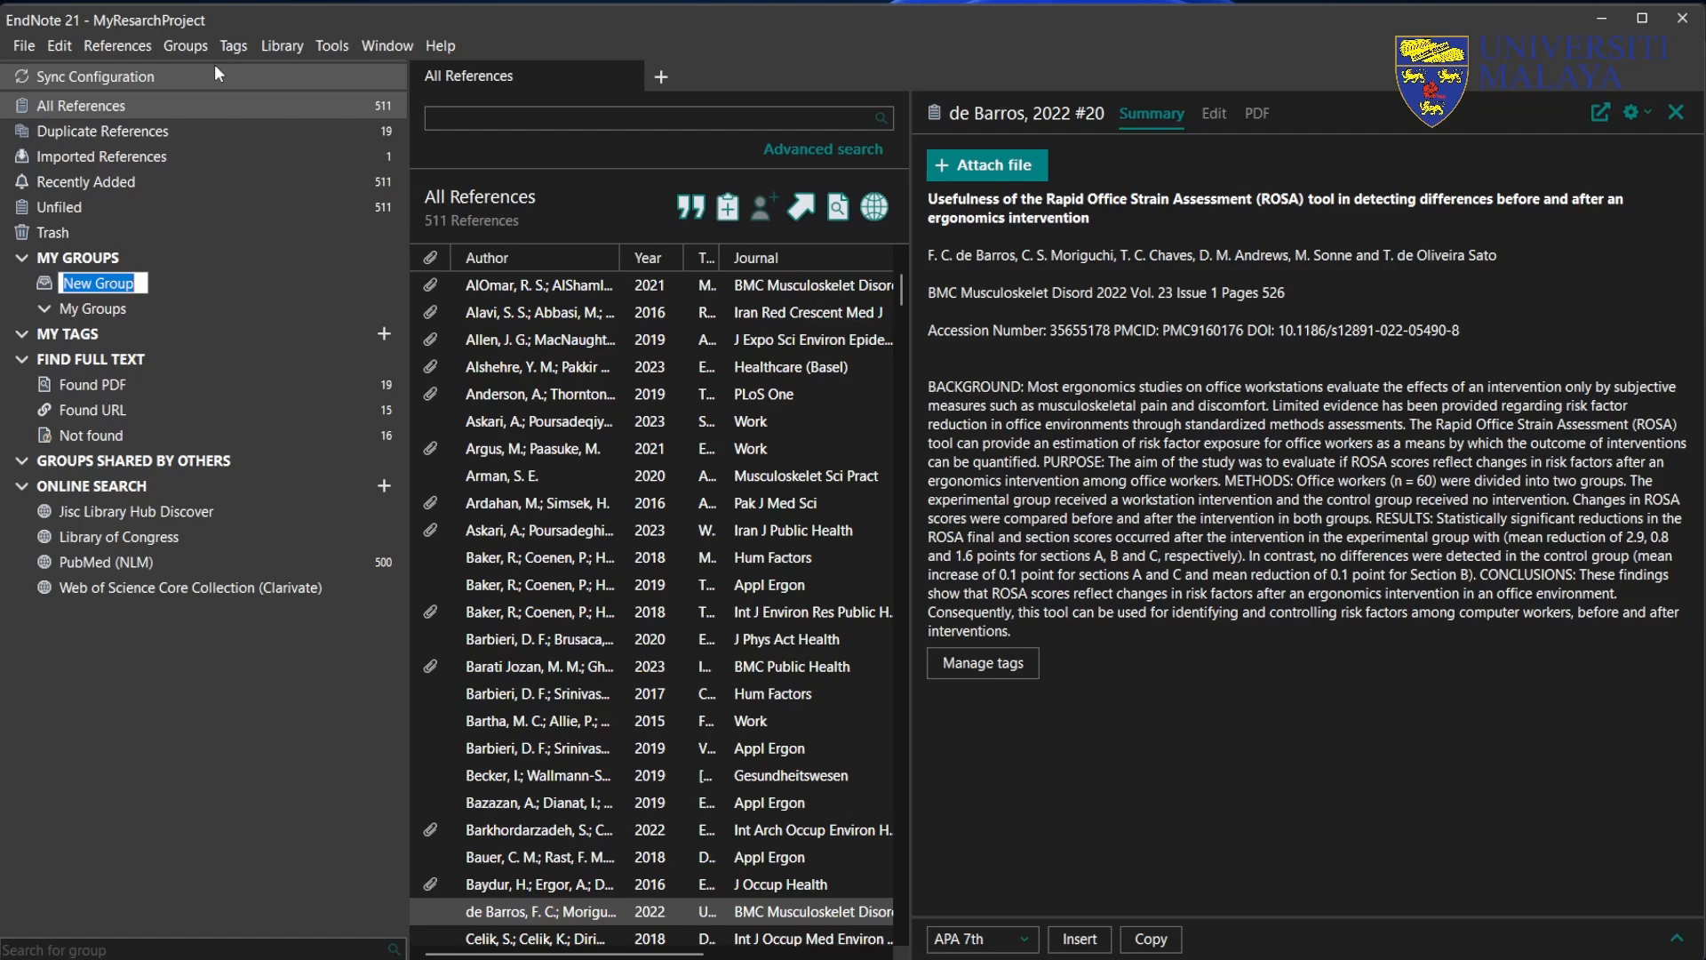
type("Pr")
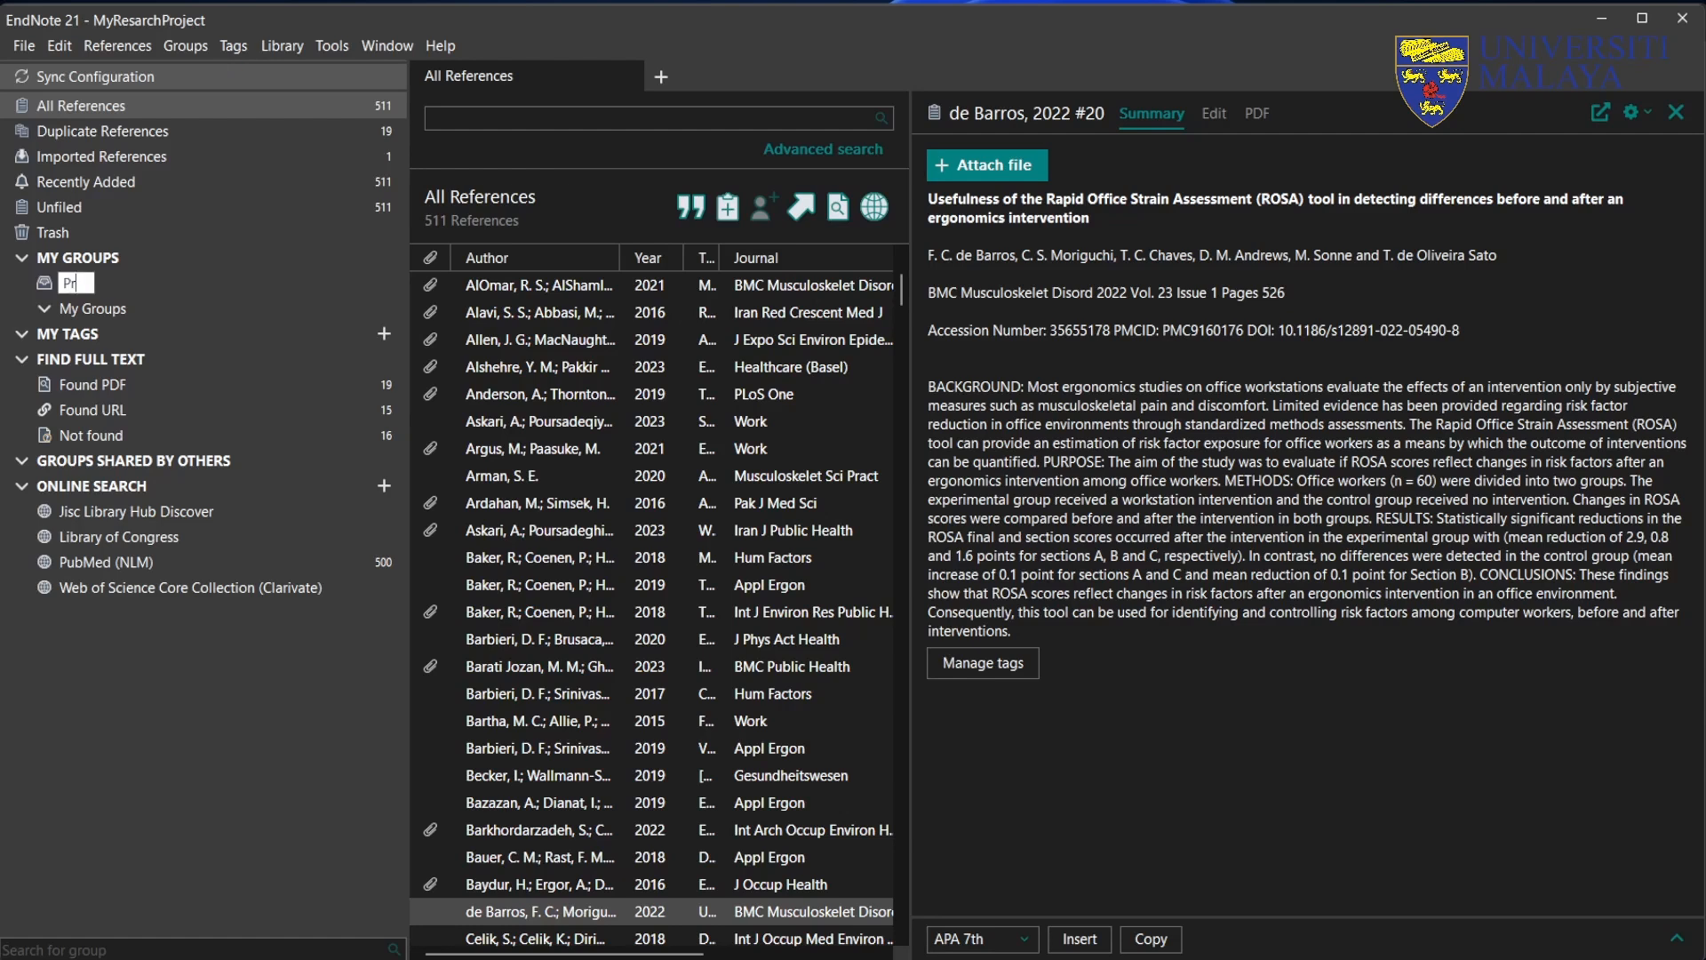
type("evalence")
type("of")
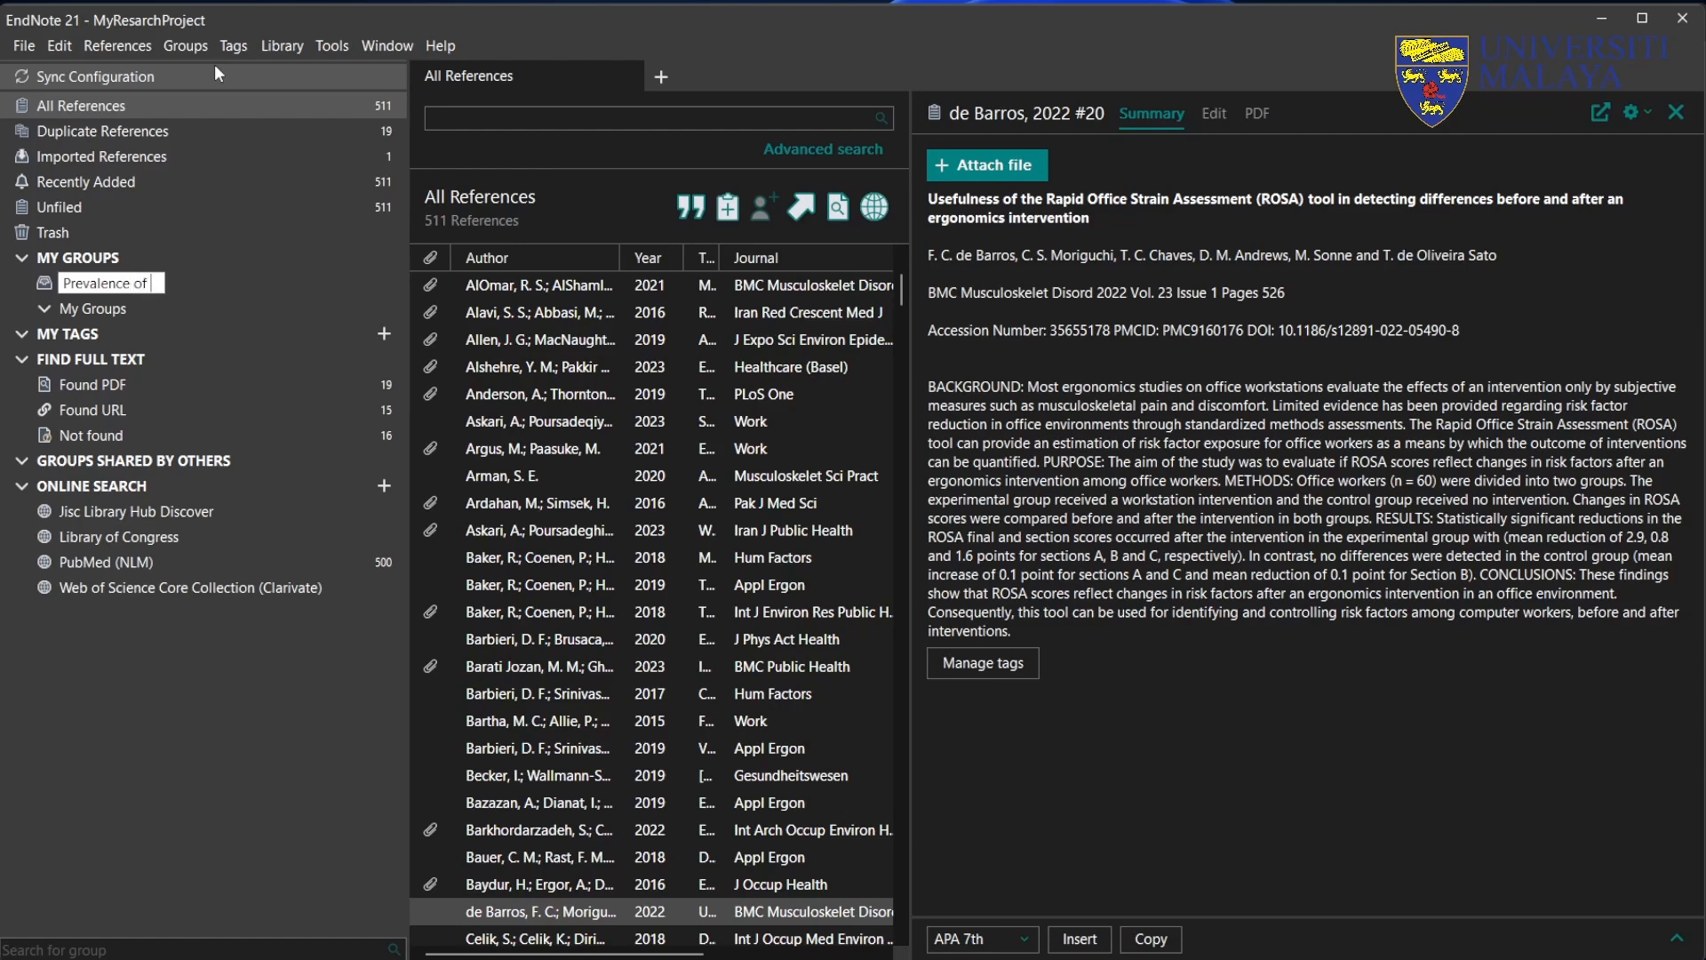
type(" Ergonomics ")
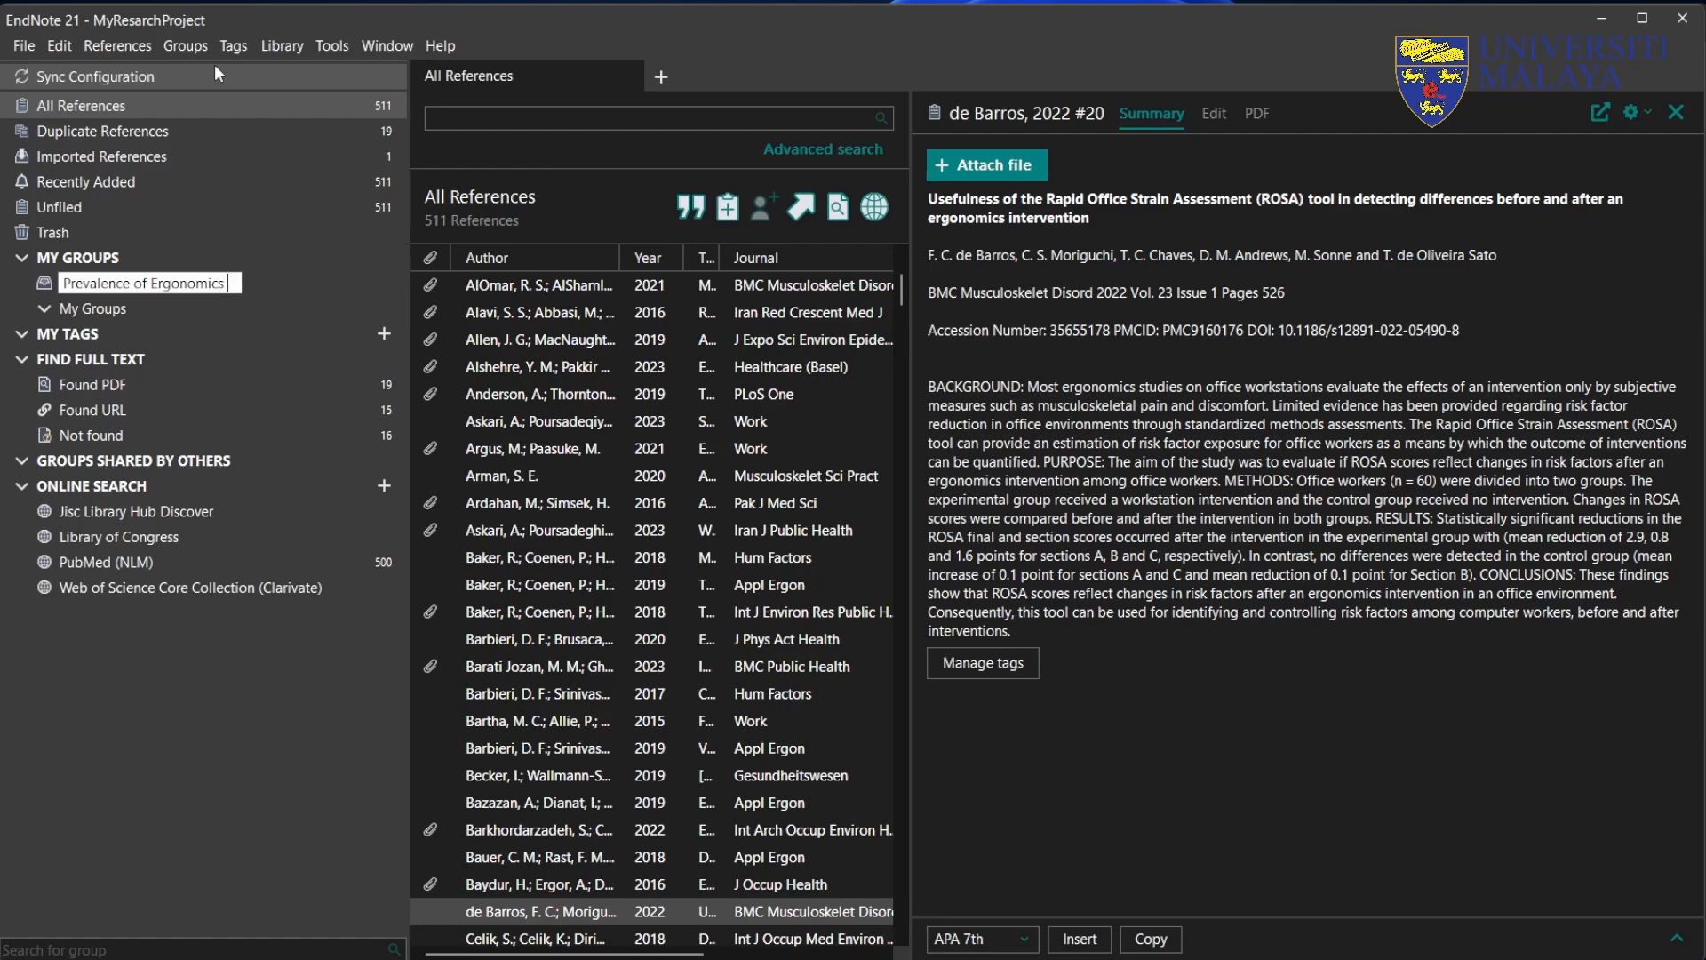
type("Issues")
key("Return")
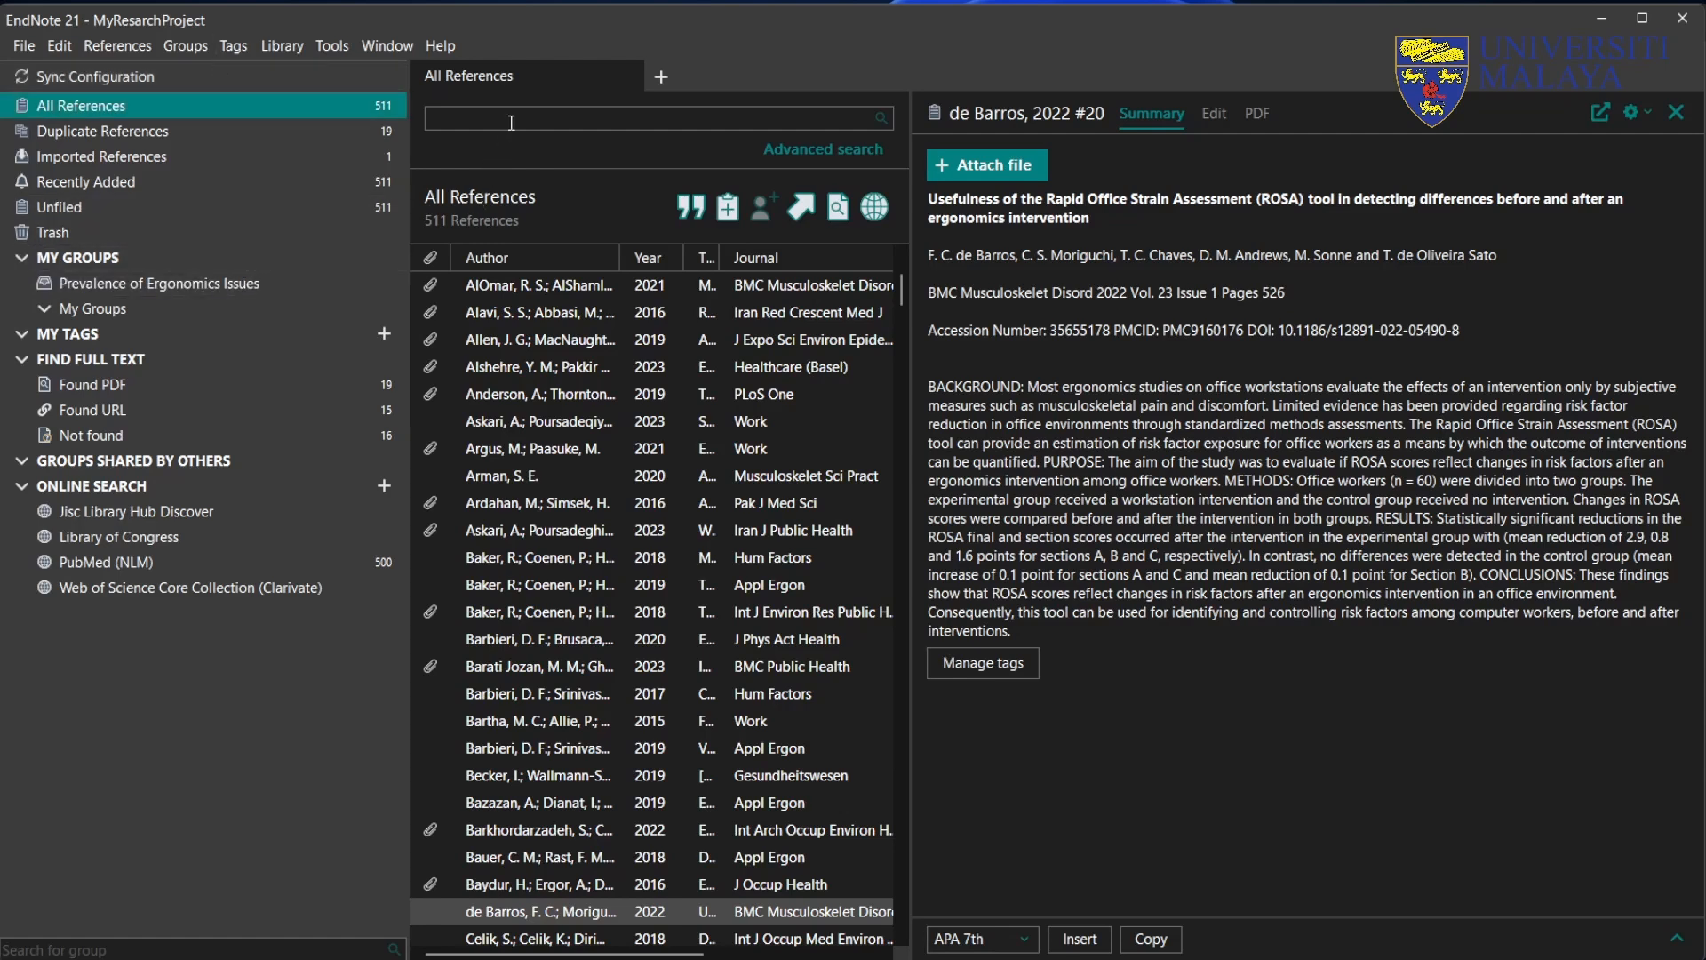
Step: Run an advanced search of all references for Any Field containing "prevalence"
left_click(862, 148)
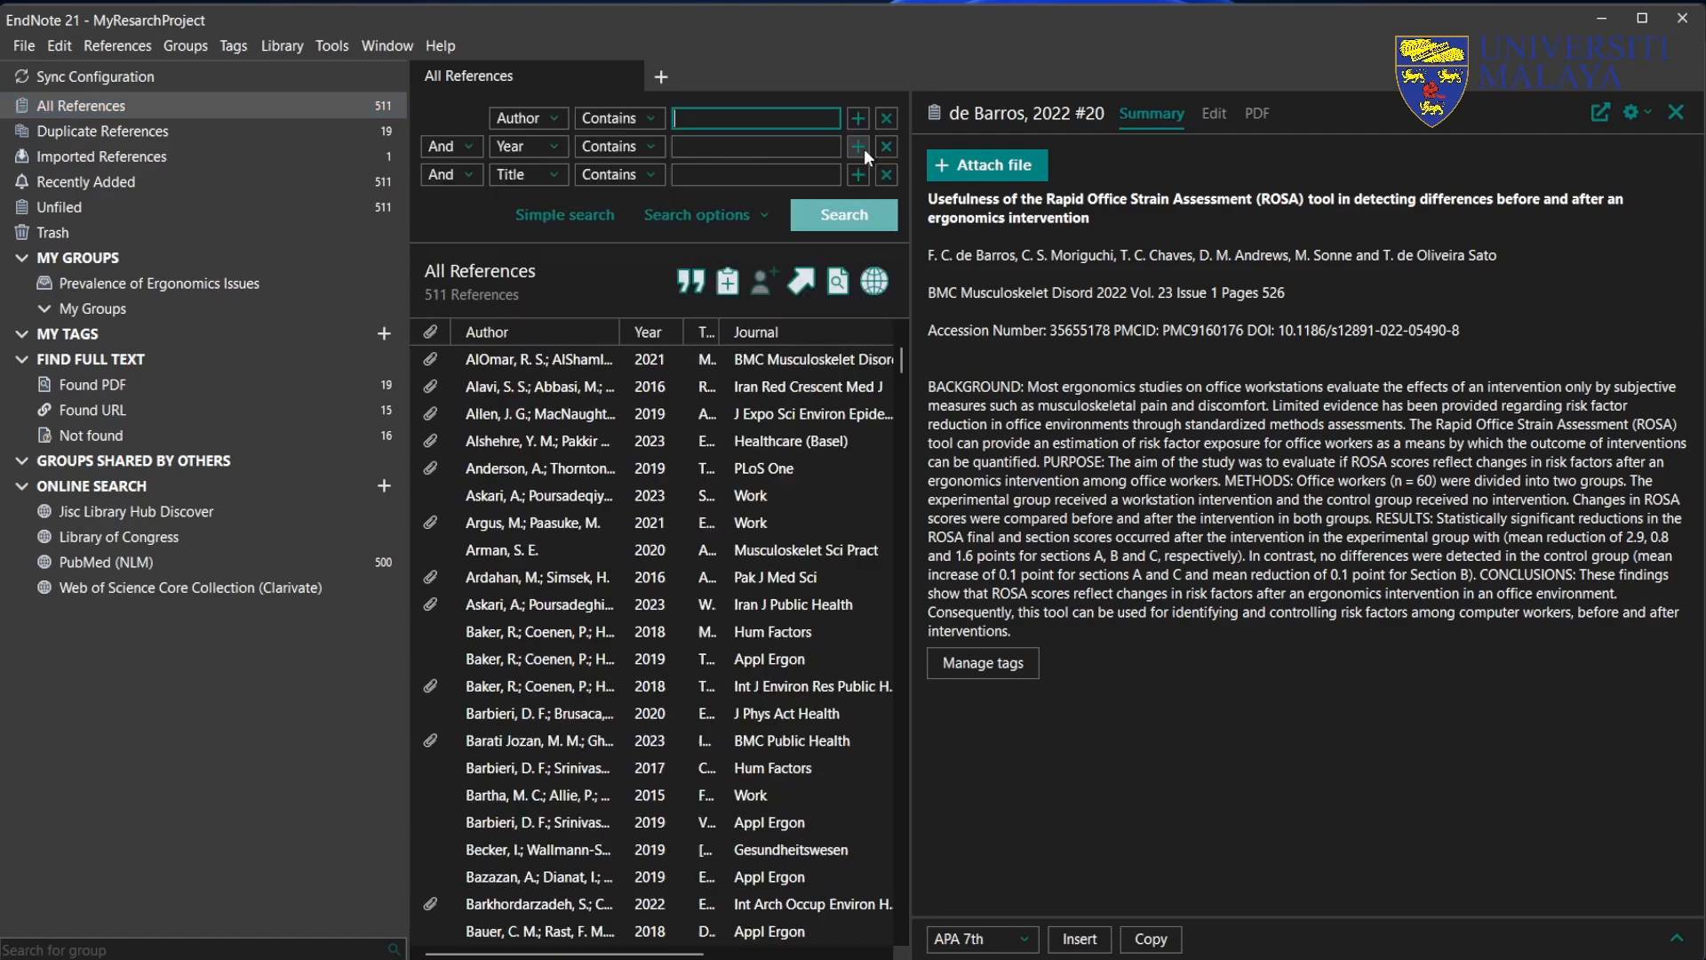
left_click(557, 120)
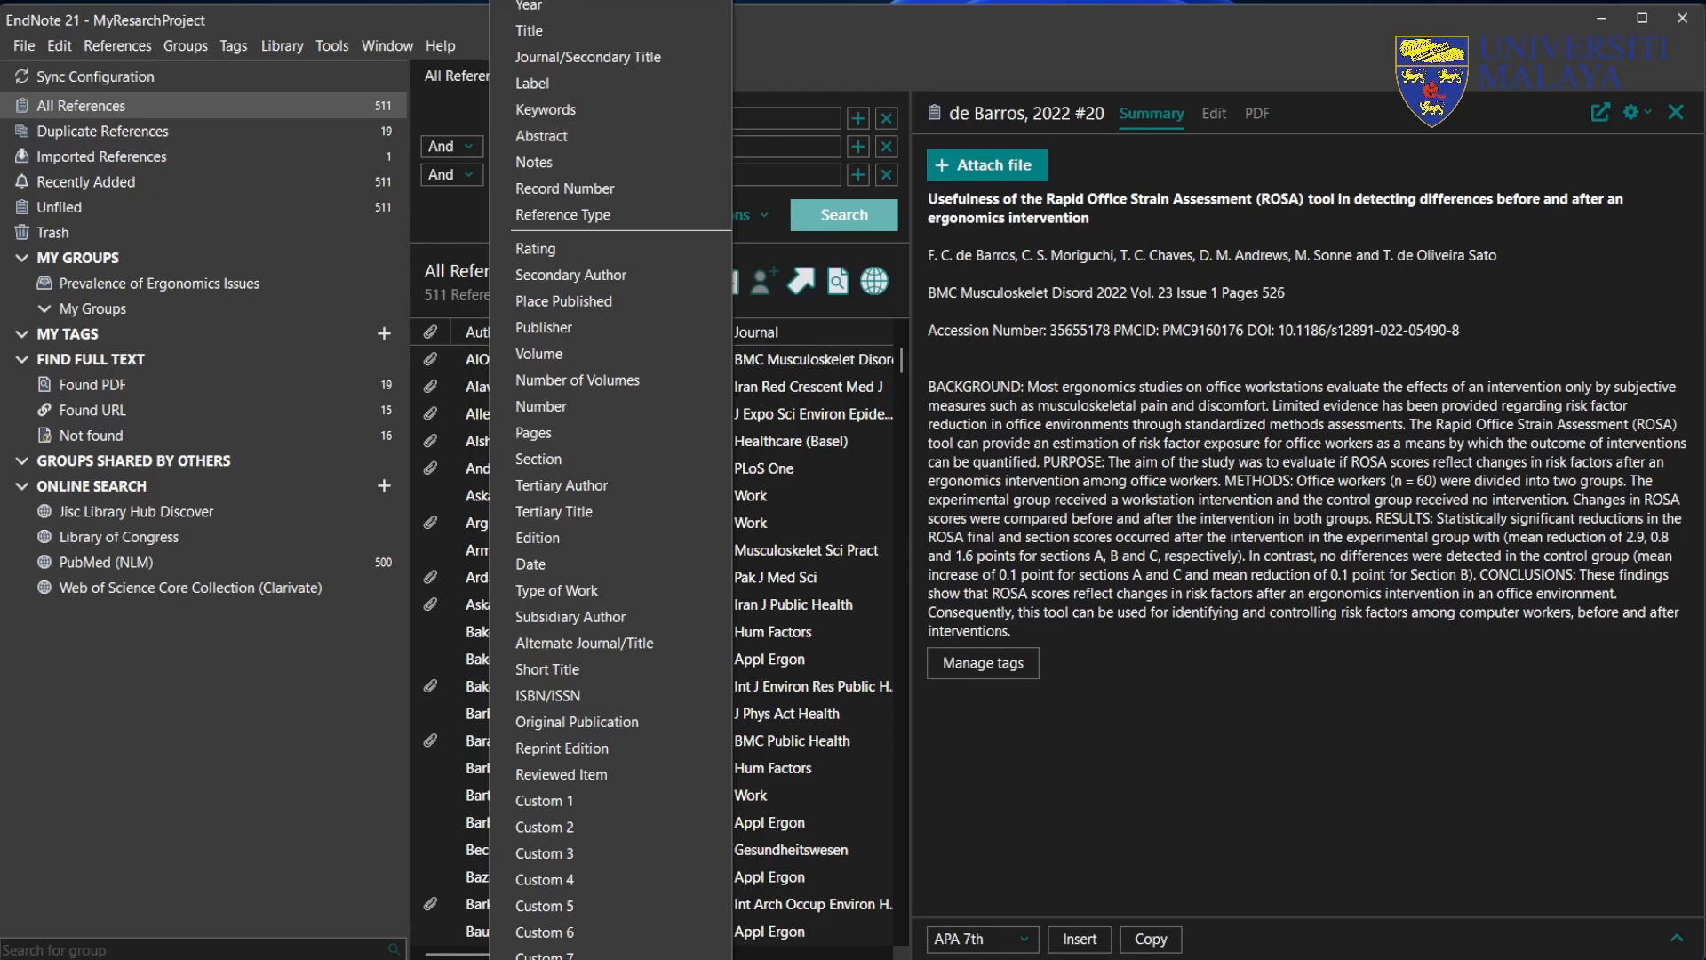
left_click(536, 0)
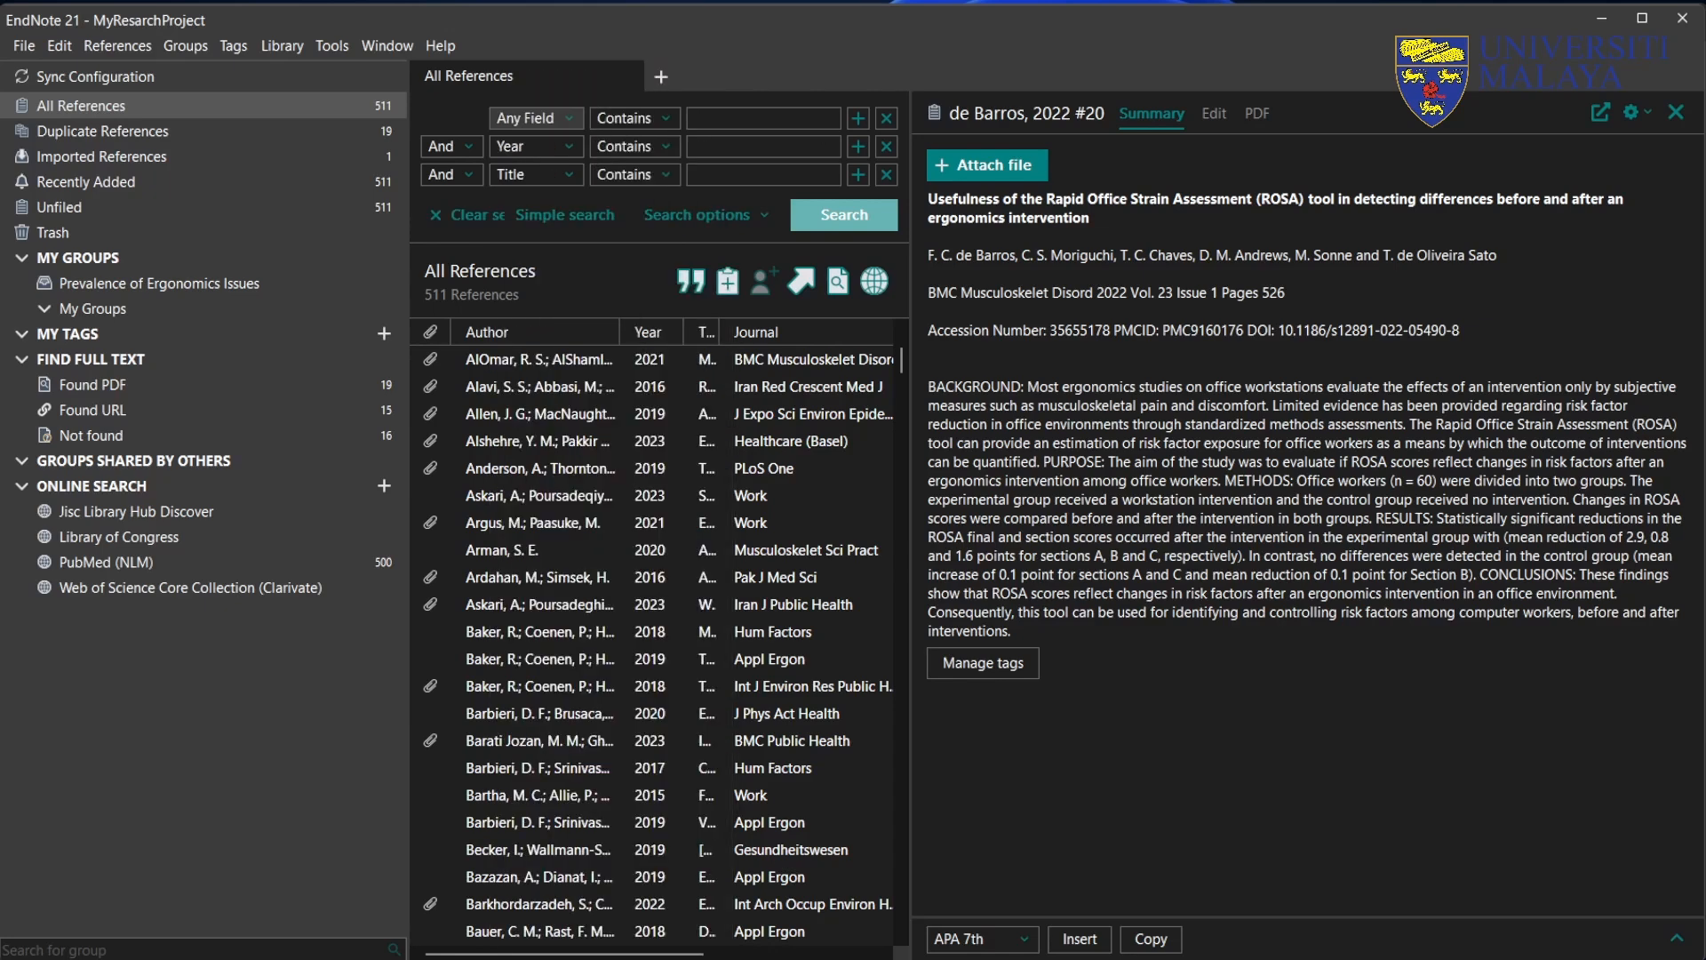
left_click(715, 121)
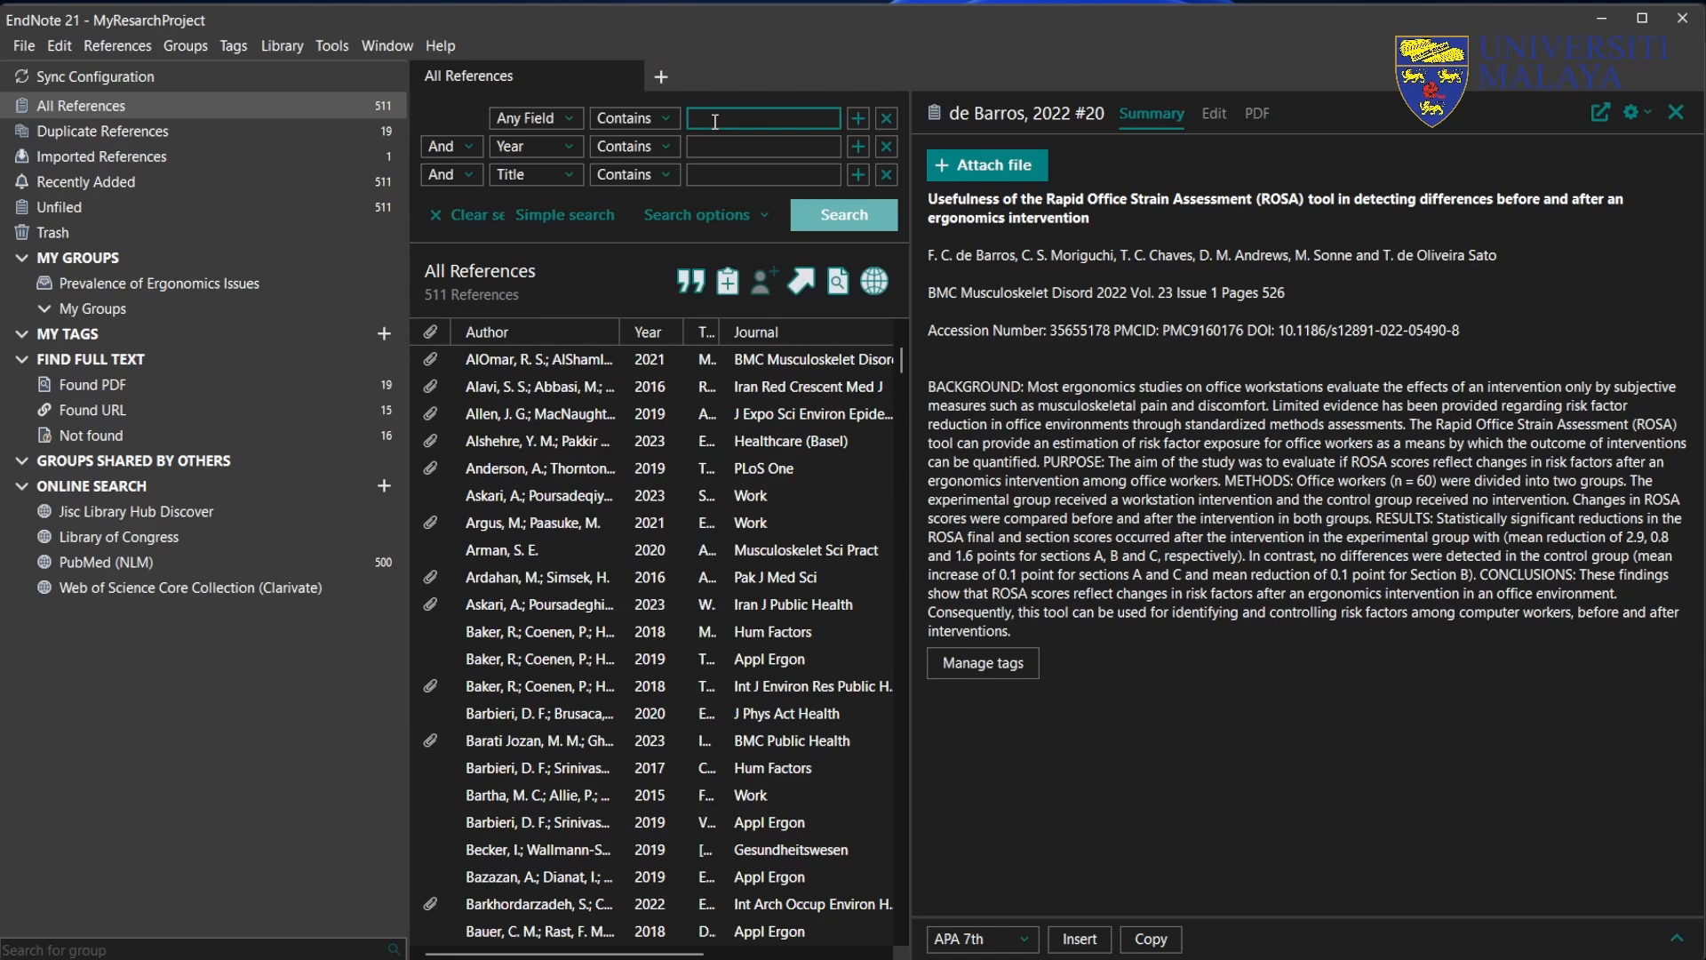
type("preval")
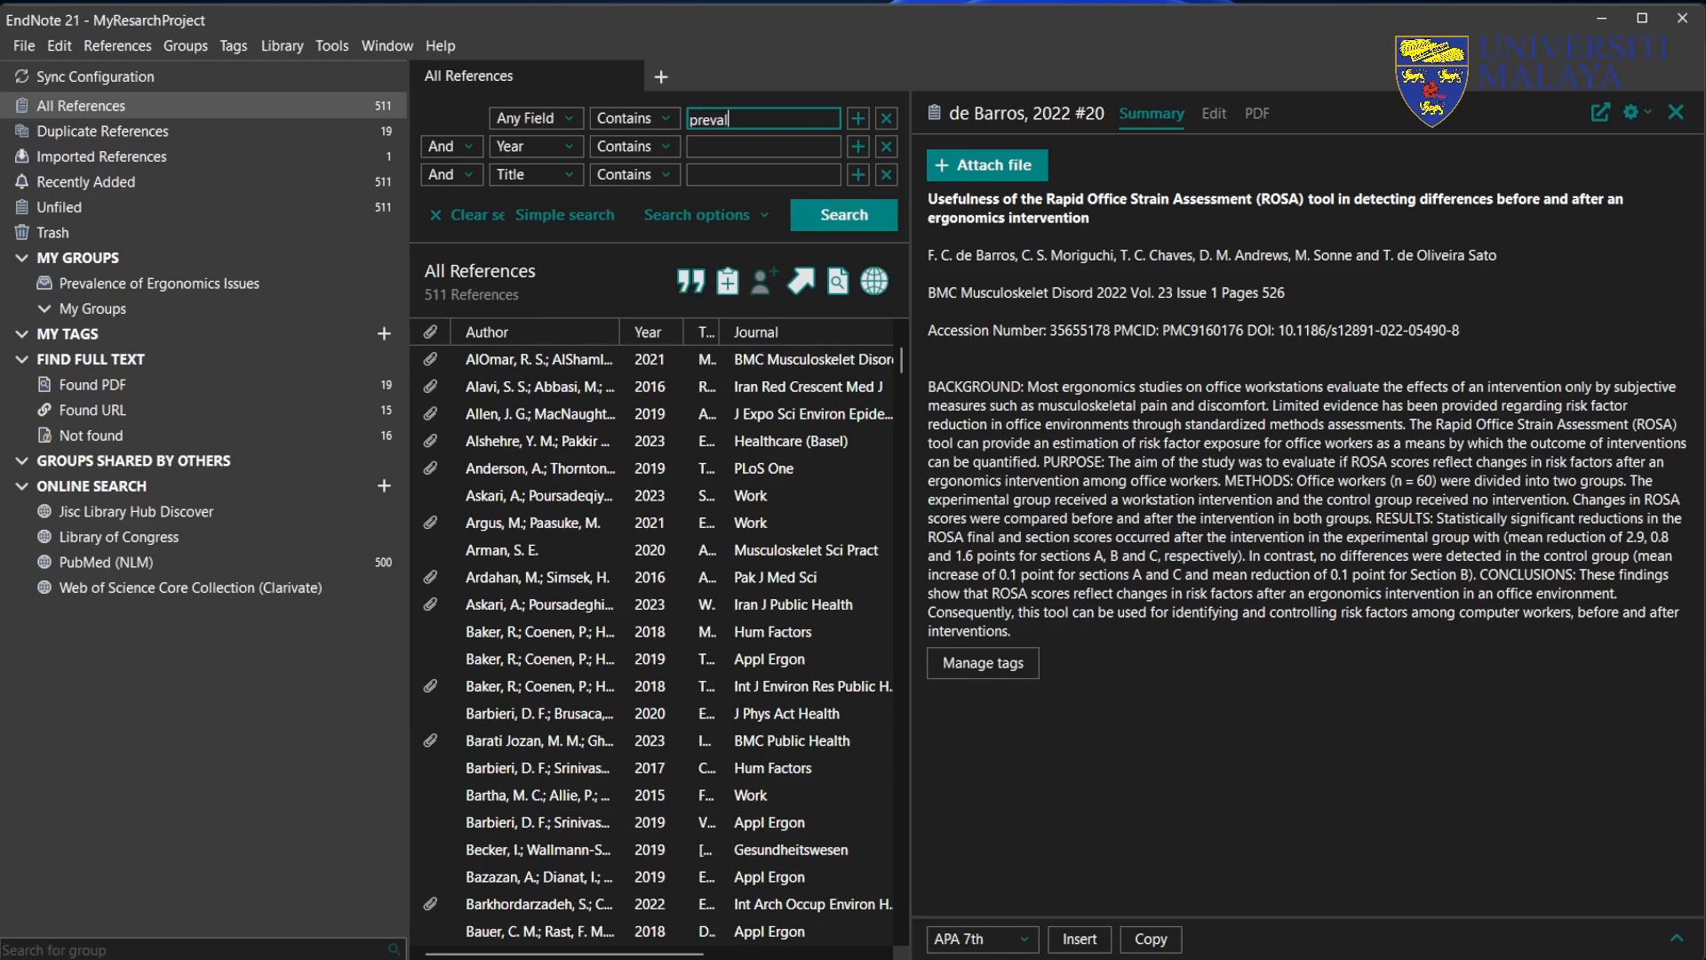
type("ence")
left_click(845, 215)
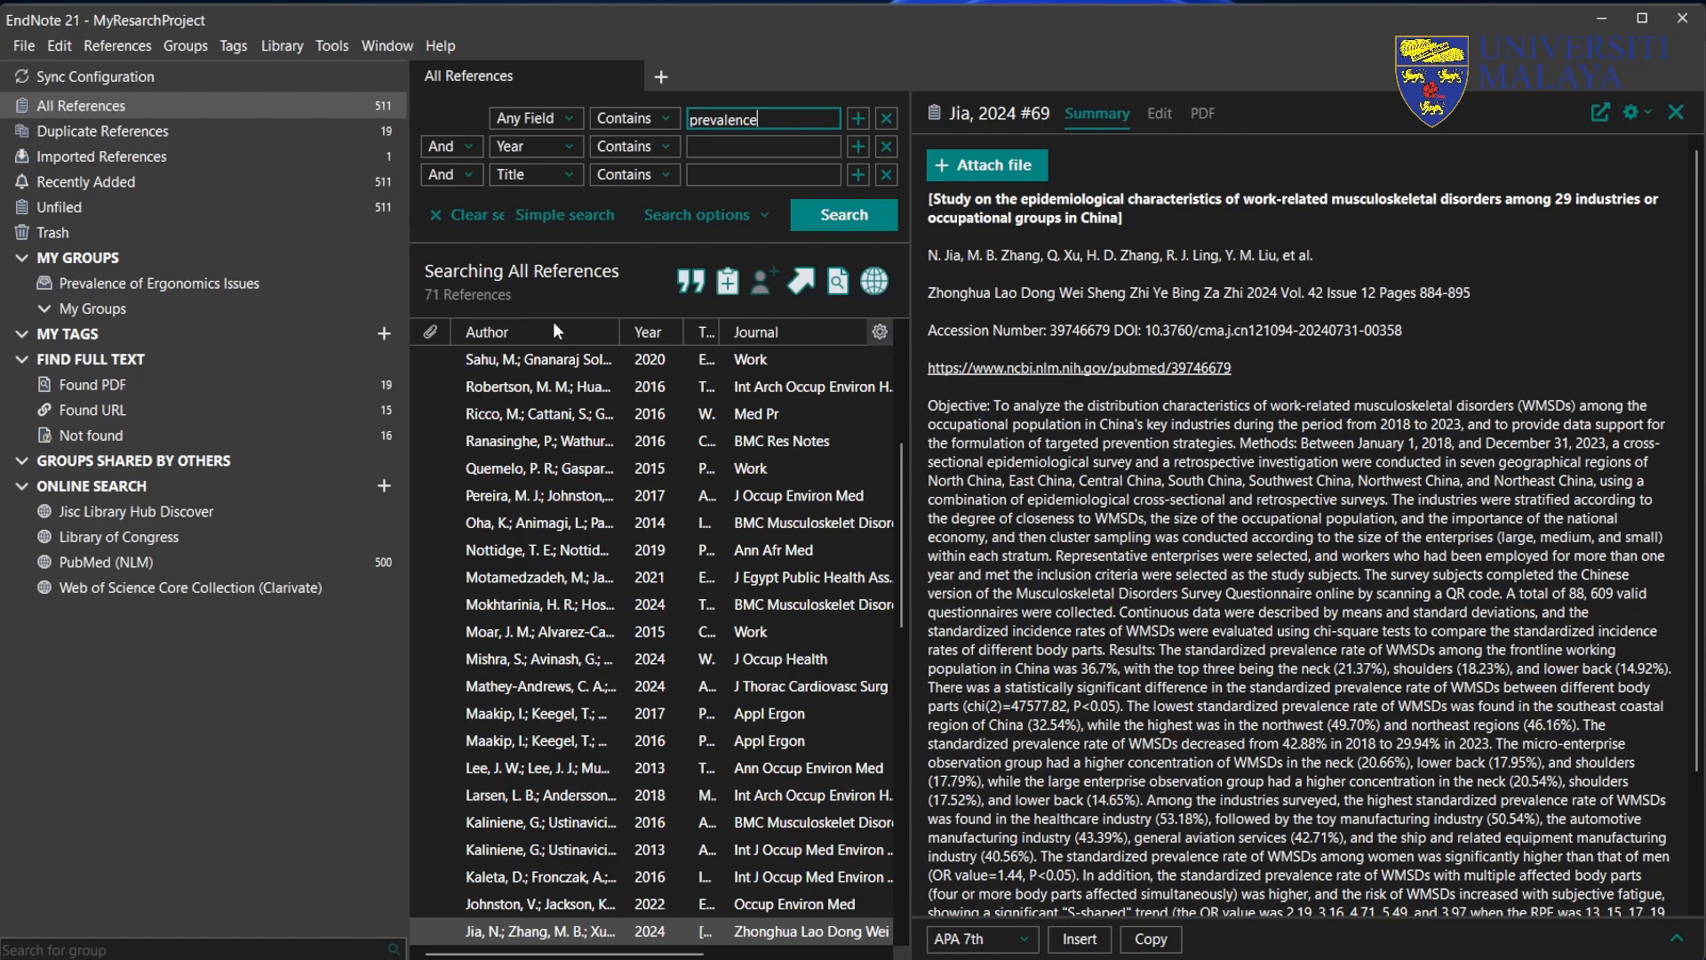
left_click(544, 361)
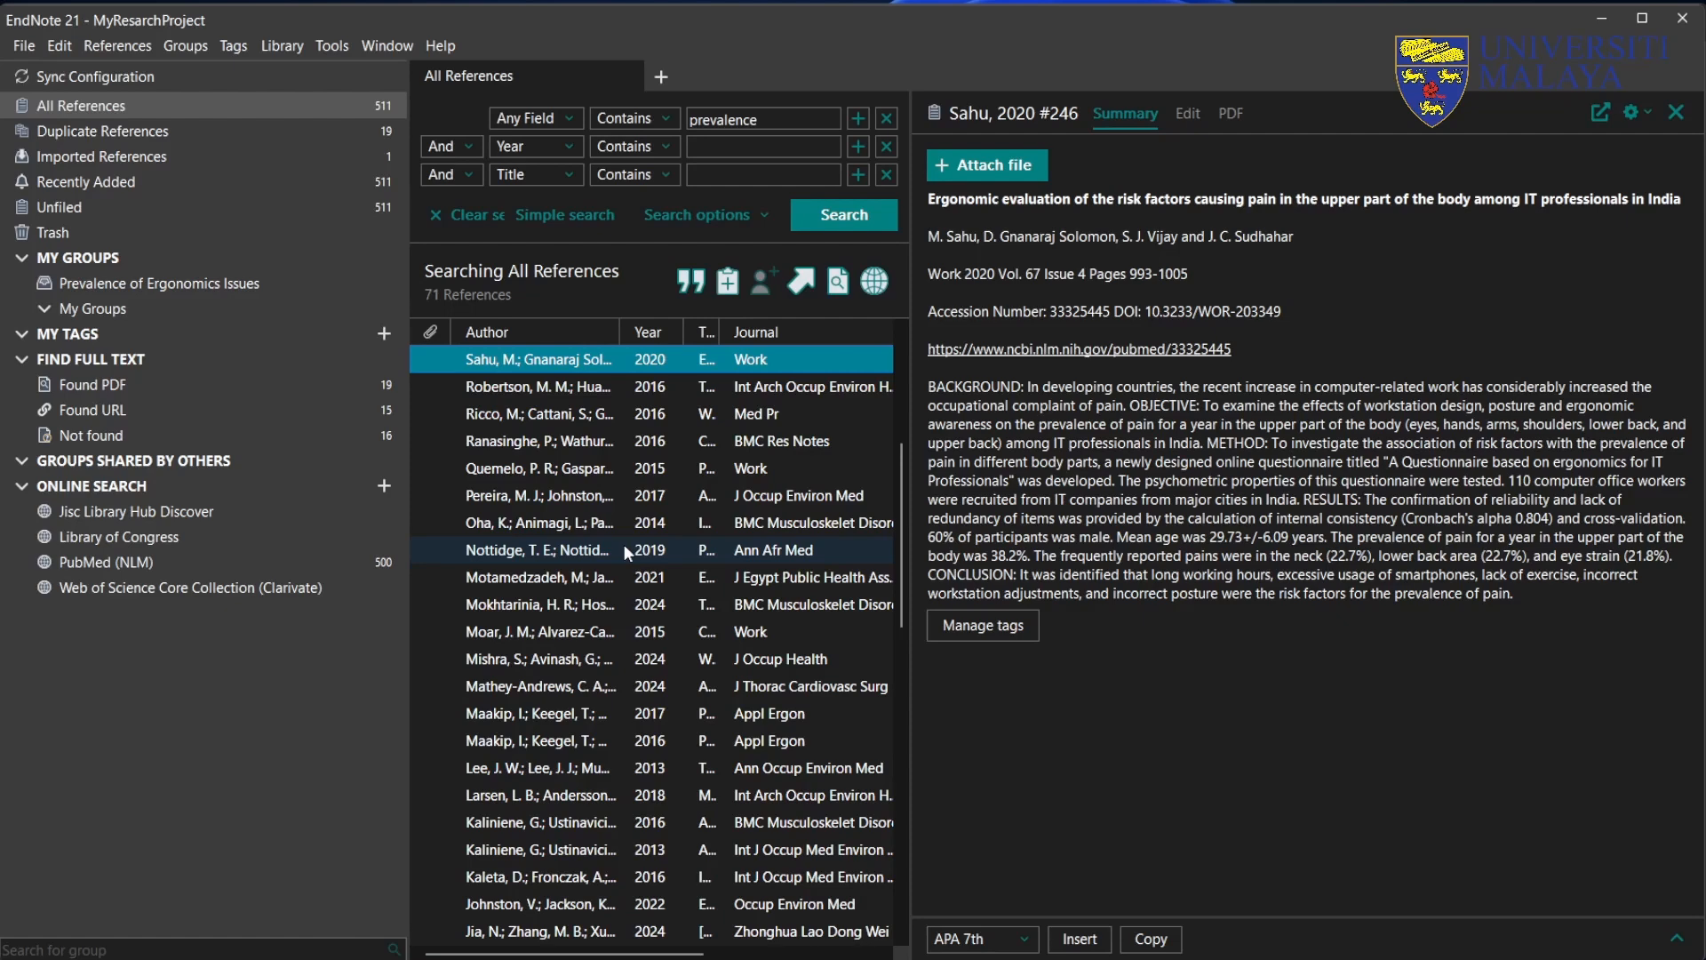
scroll(623, 549, "down", 12)
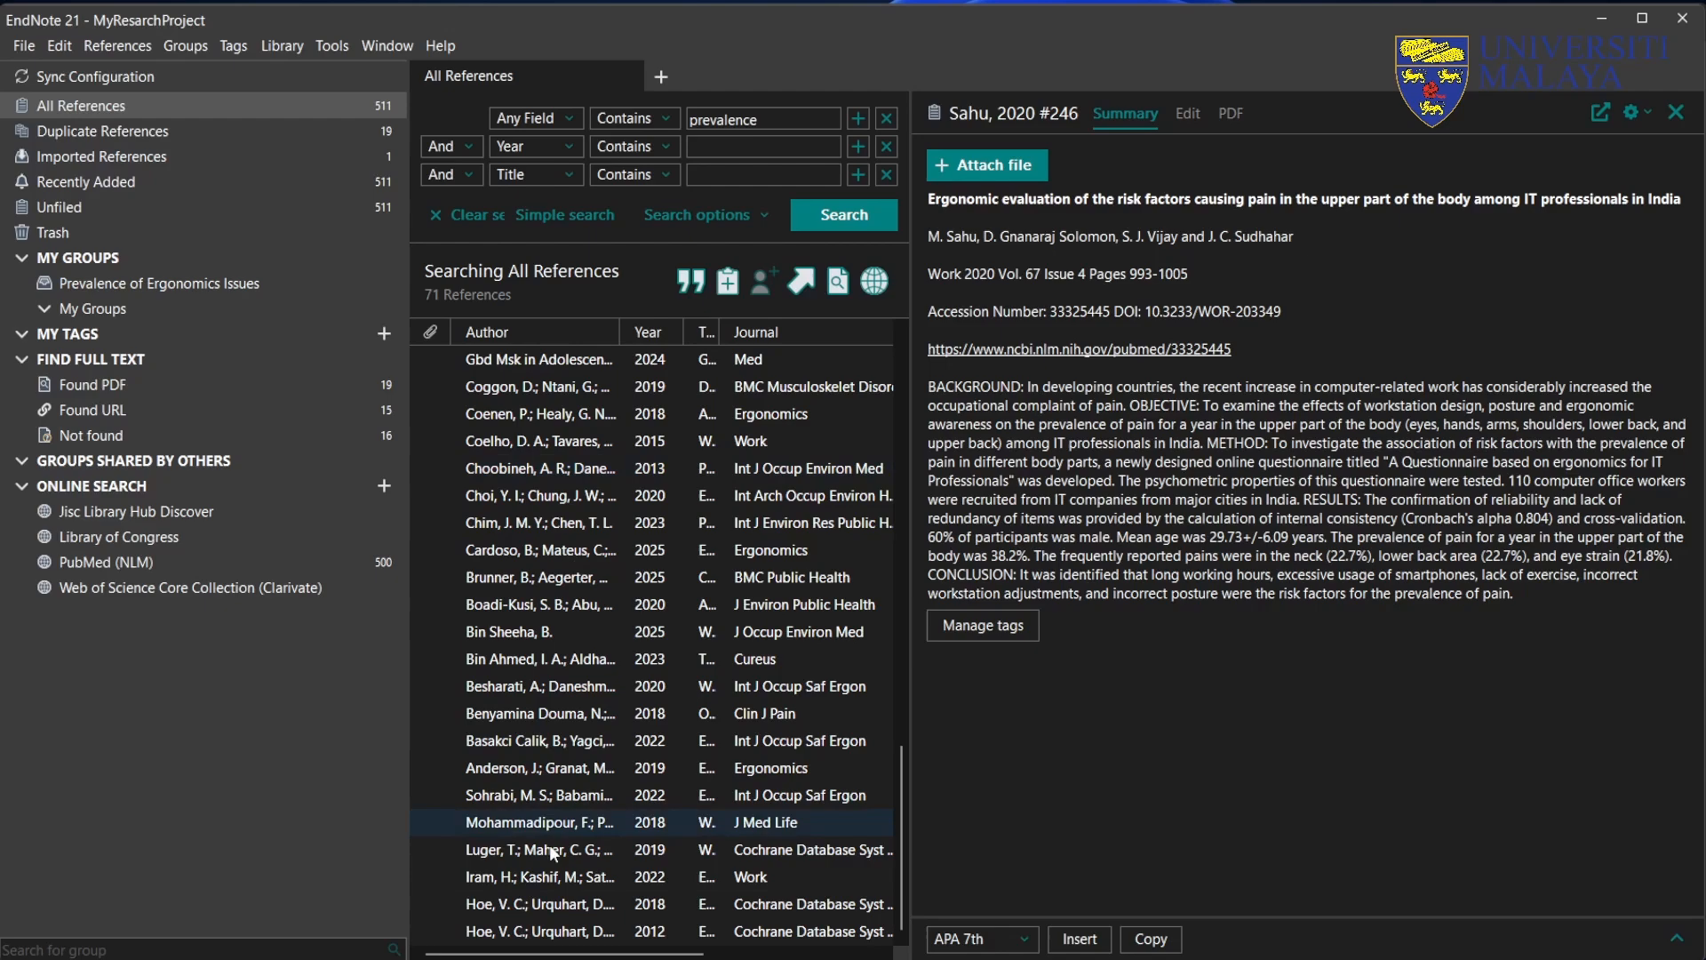
left_click(543, 932, "shift")
scroll(602, 829, "up", 10)
scroll(602, 829, "down", 10)
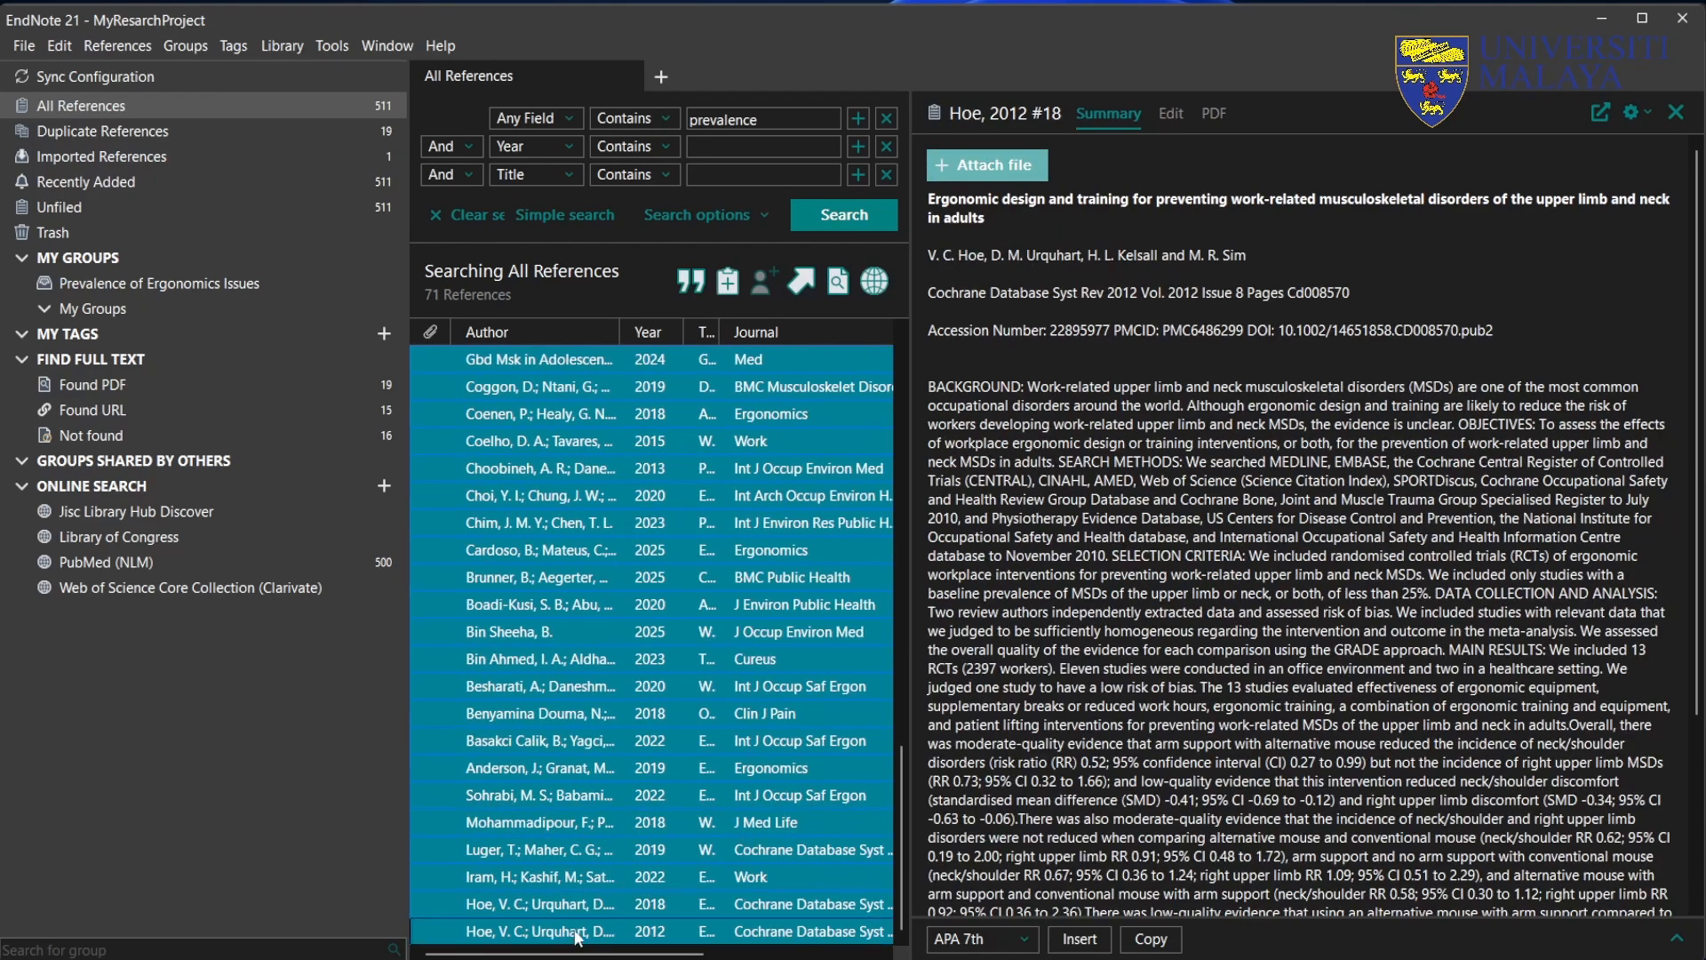
Step: Select all references found by the prevalence search and add them to the Prevalence of Ergonomics Issues group
left_click(580, 931)
scroll(560, 622, "up", 15)
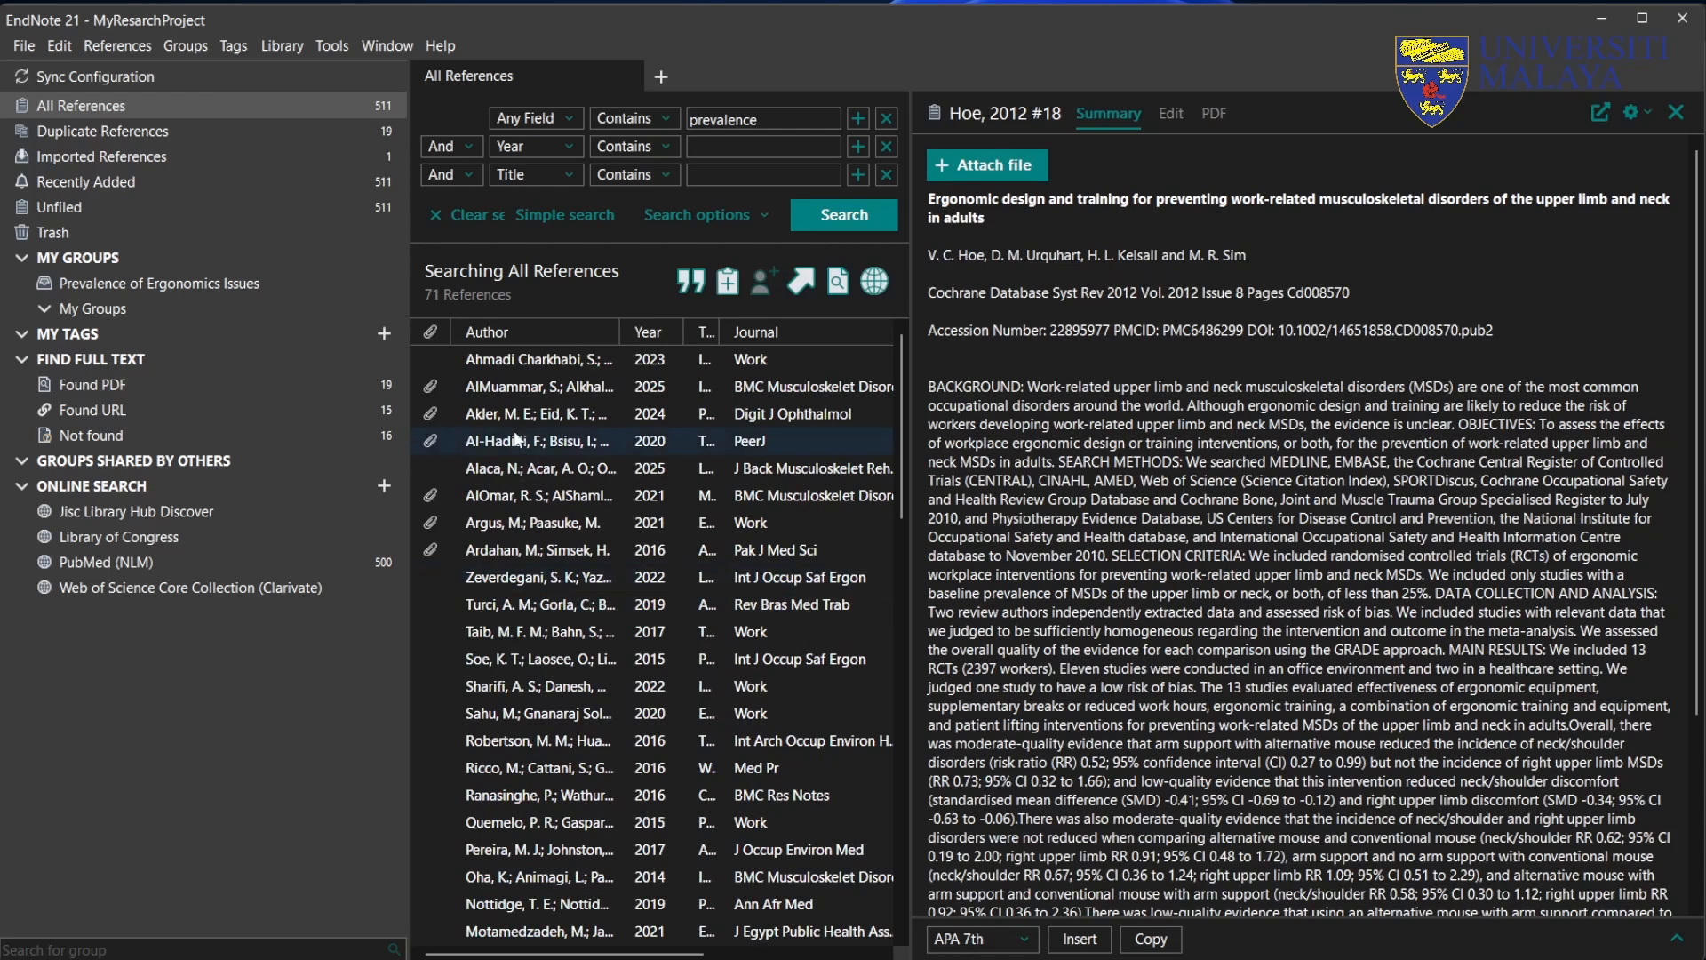
left_click(526, 362, "shift")
scroll(649, 713, "down", 14)
scroll(651, 711, "up", 15)
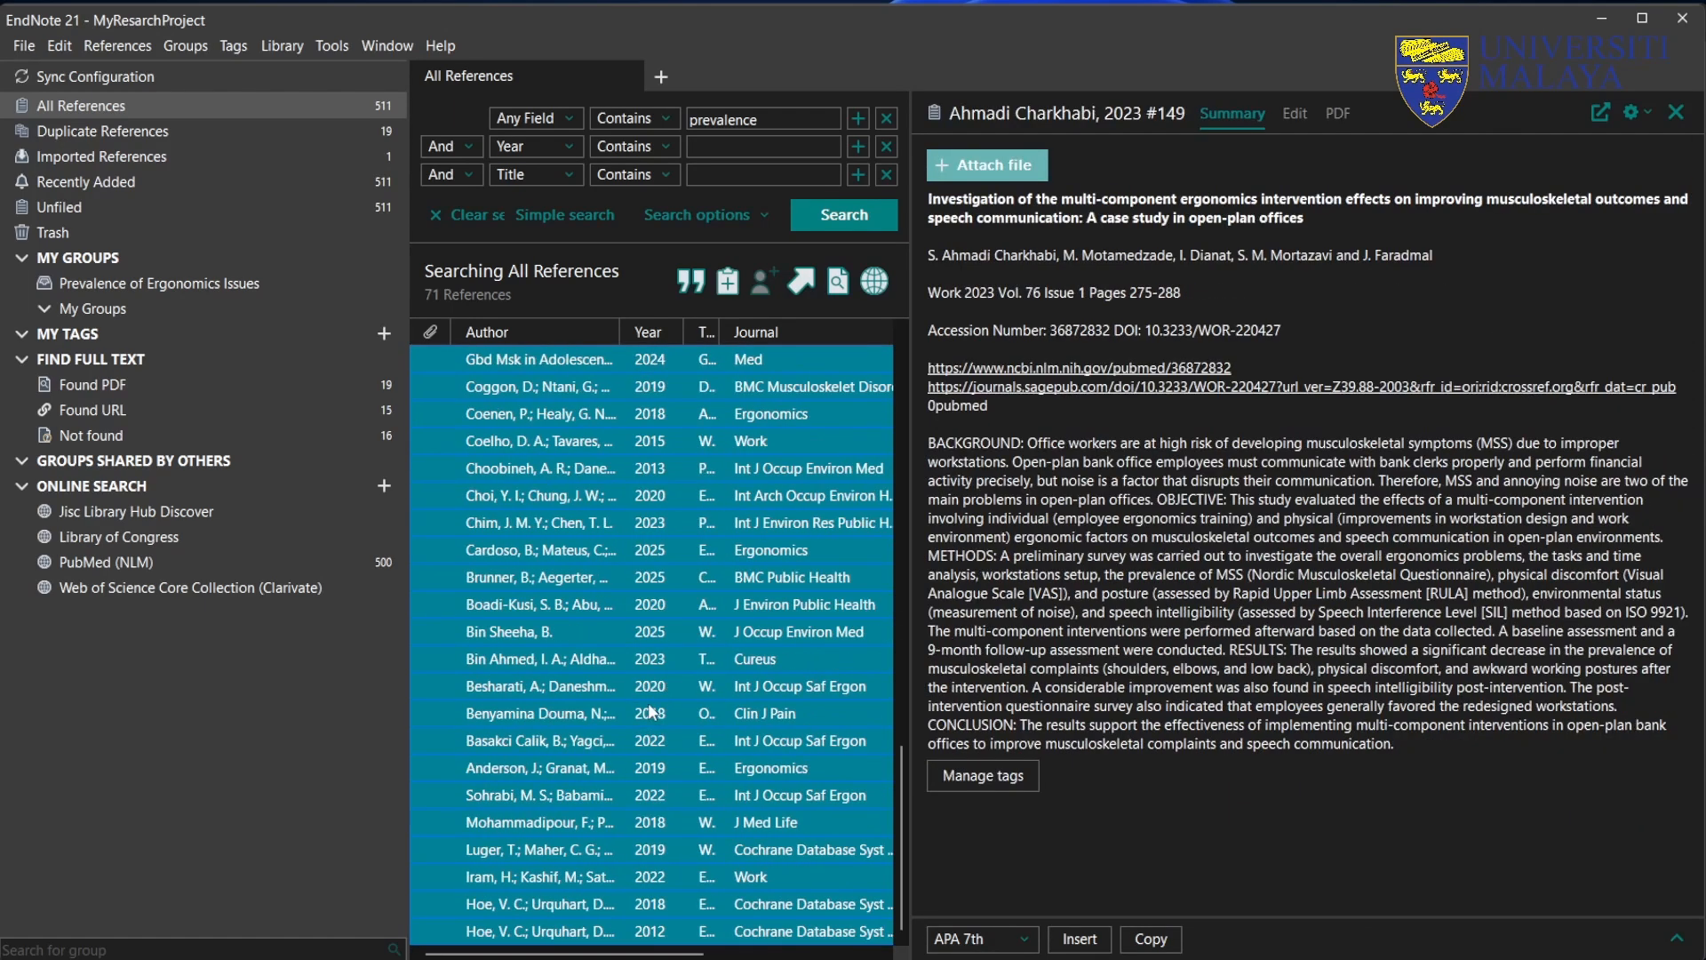
scroll(648, 691, "up", 3)
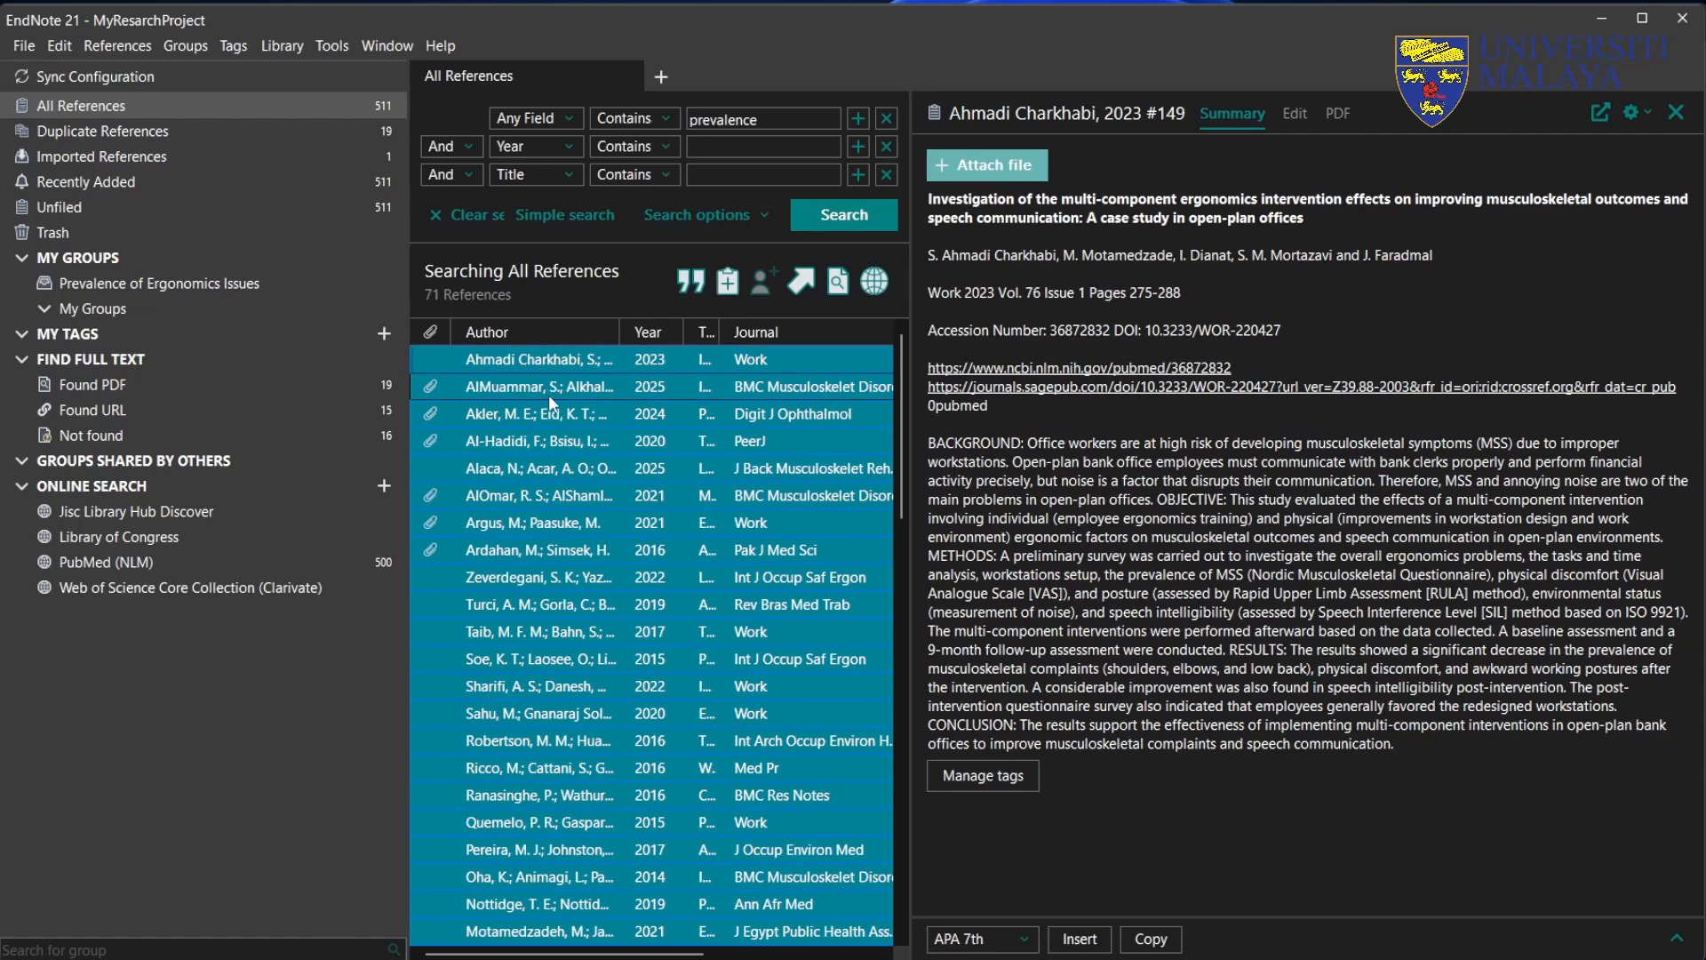
left_click_drag(425, 352, 558, 449)
right_click(558, 448)
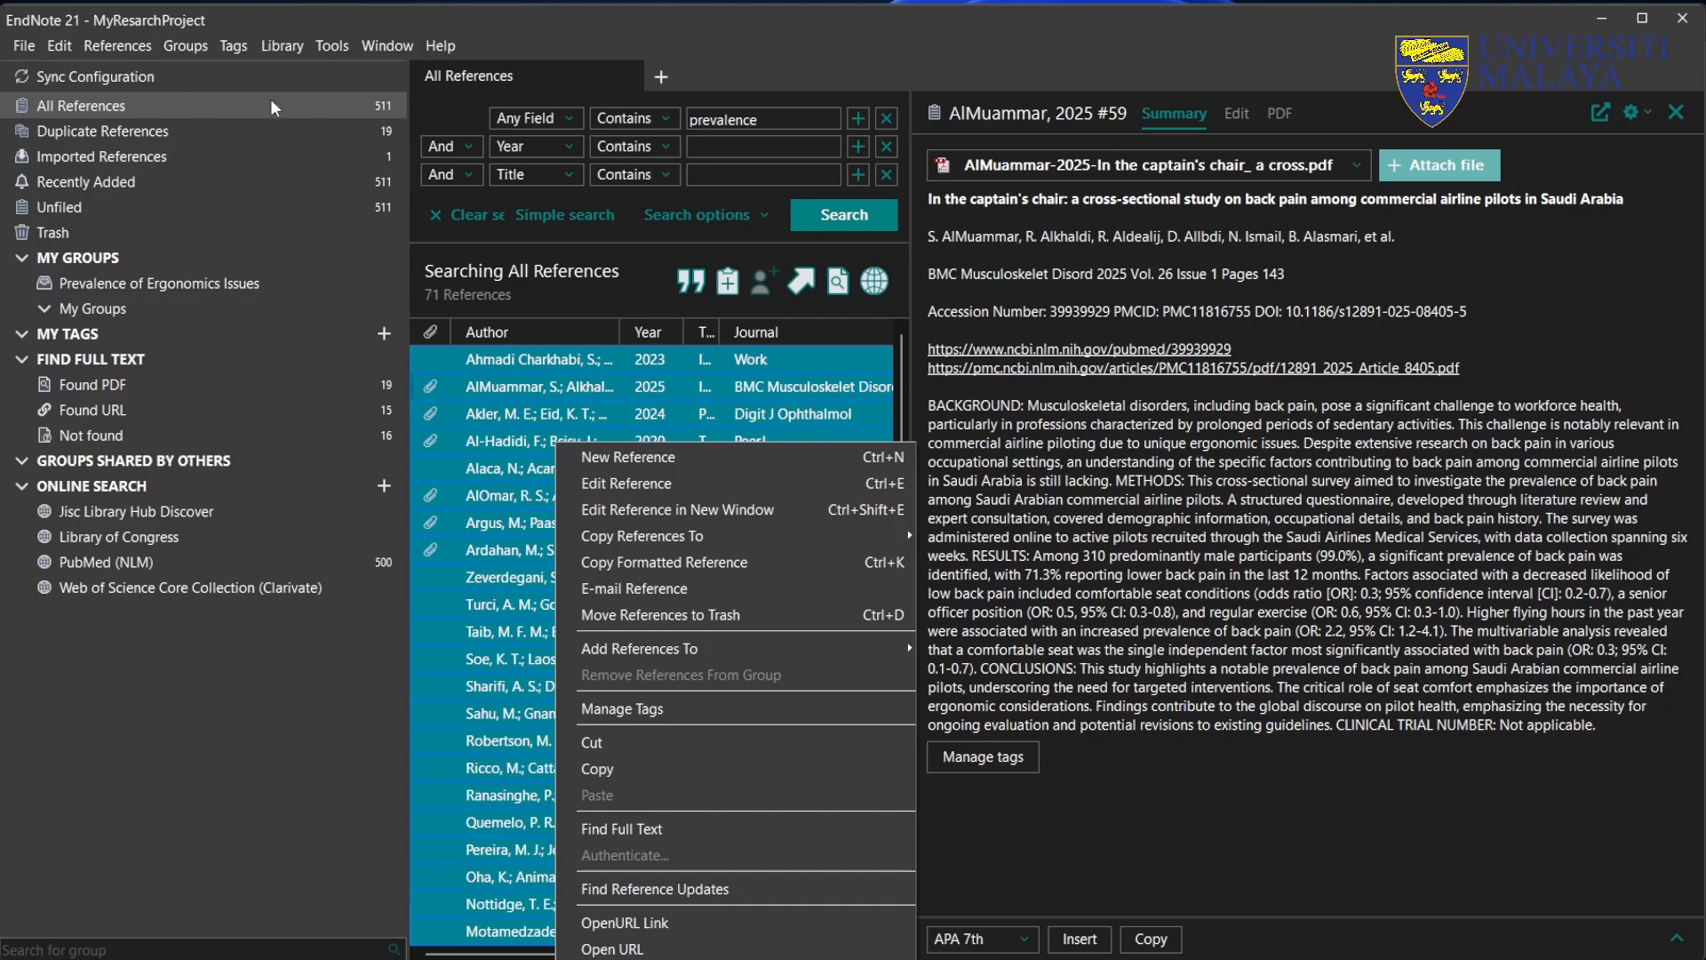
left_click(200, 45)
left_click(201, 46)
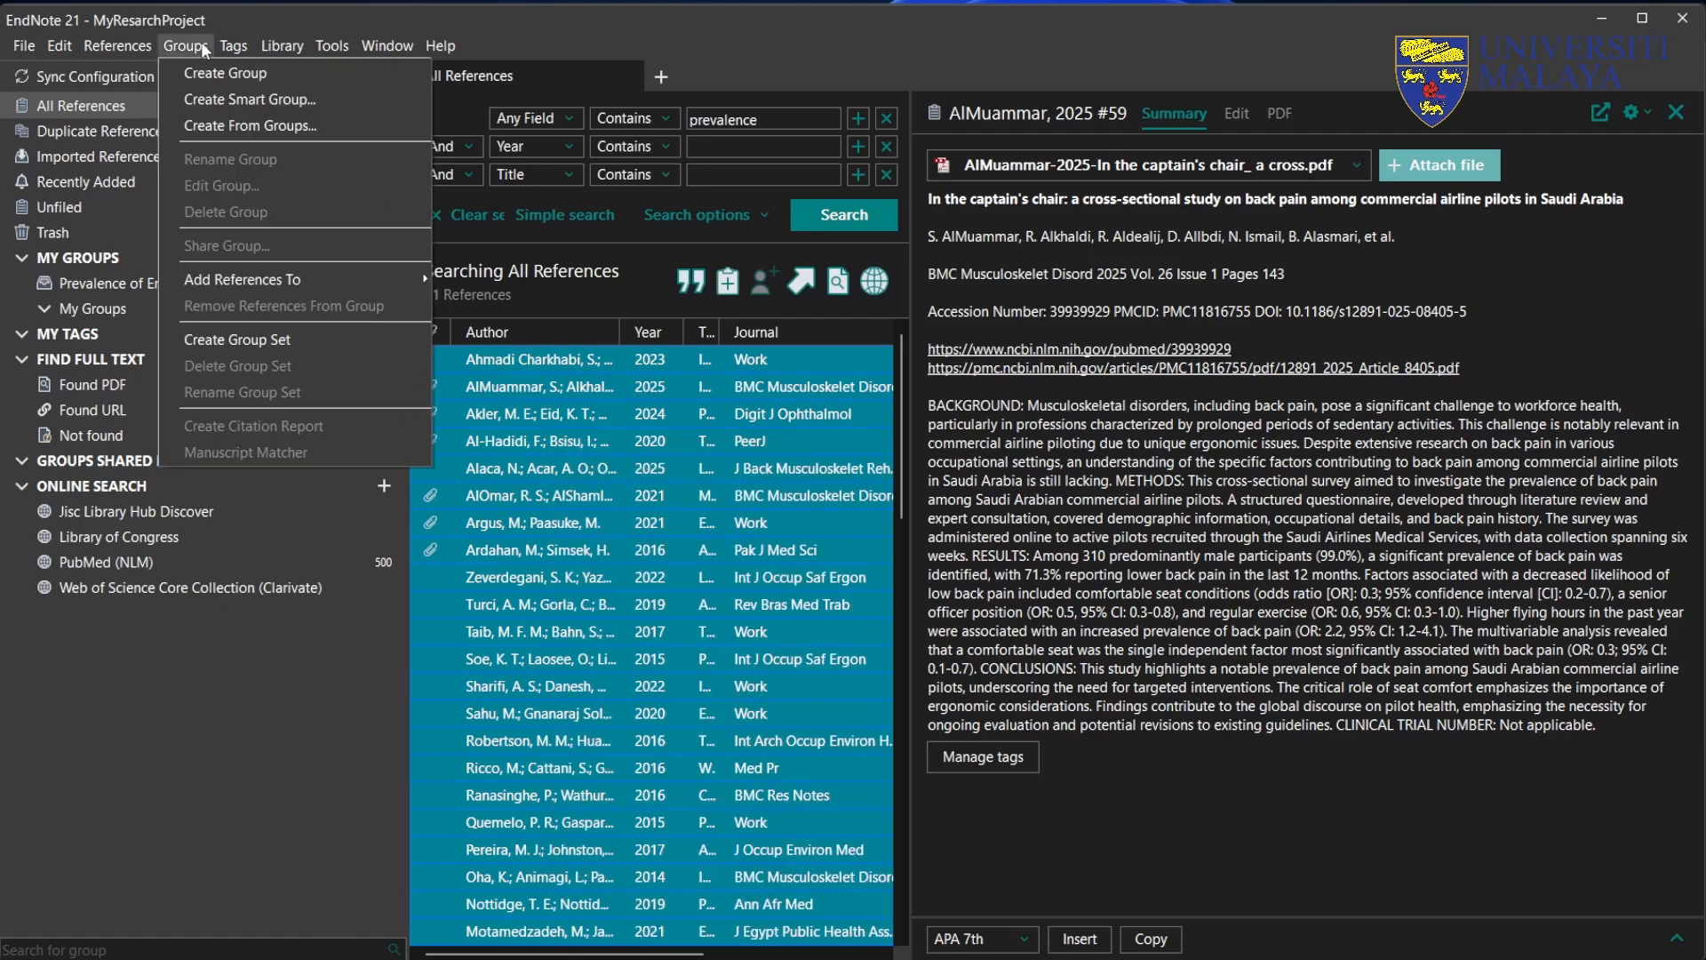
mouse_move(303, 272)
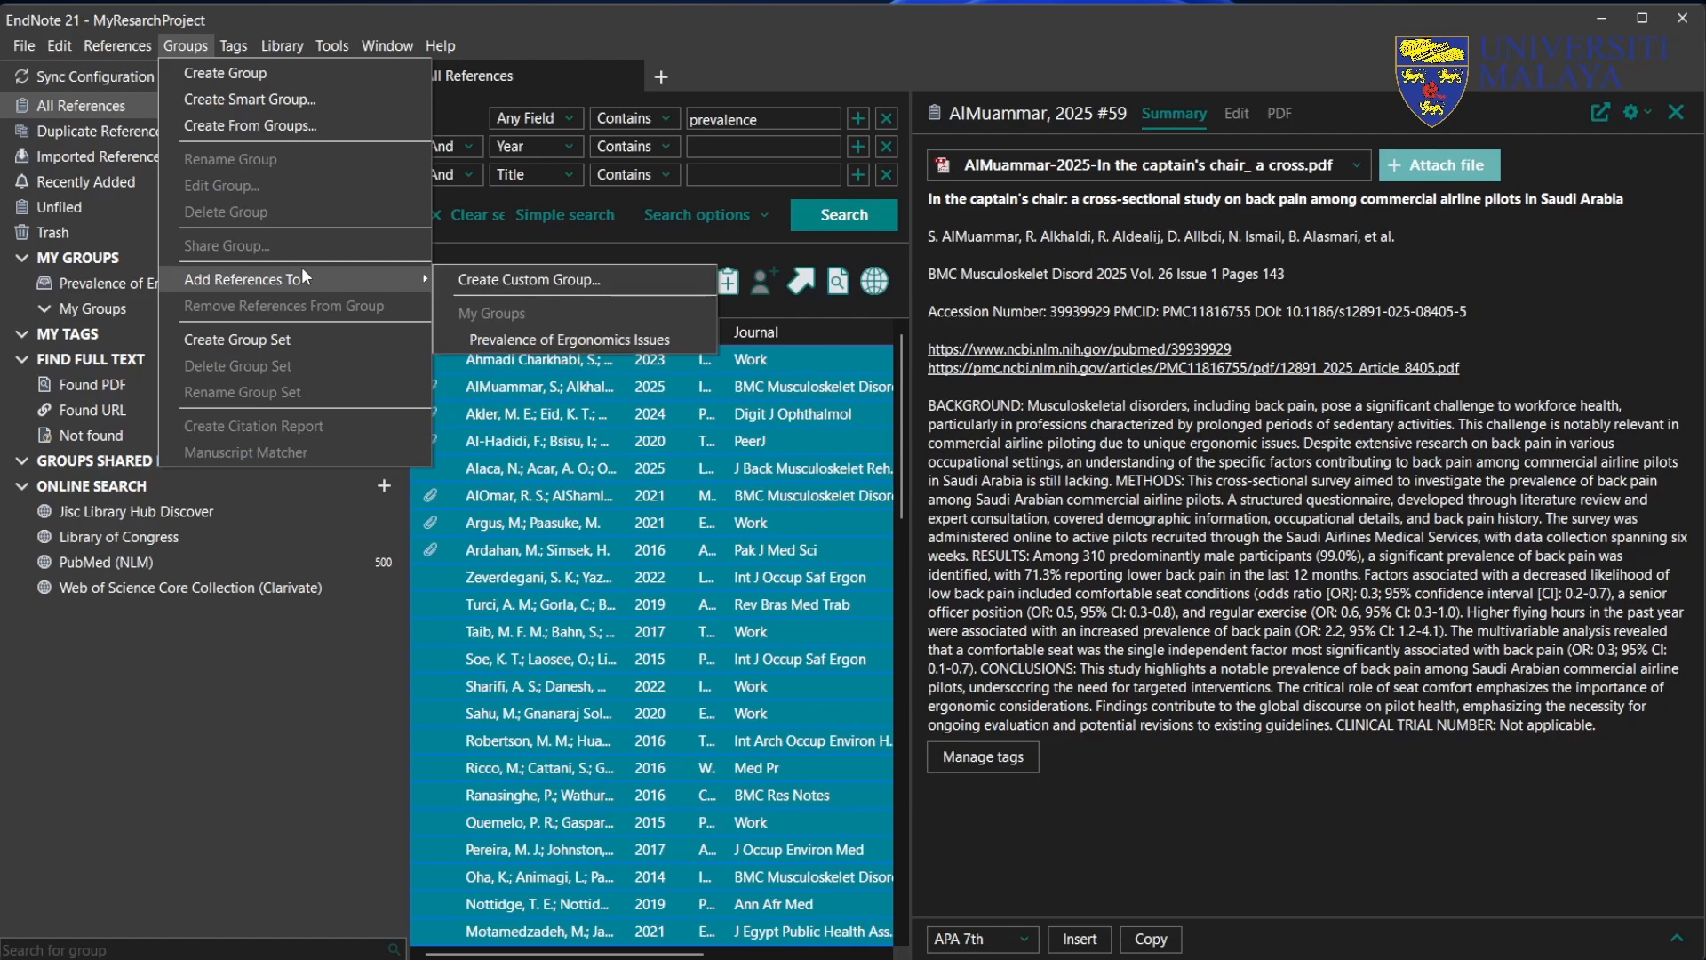
left_click(547, 339)
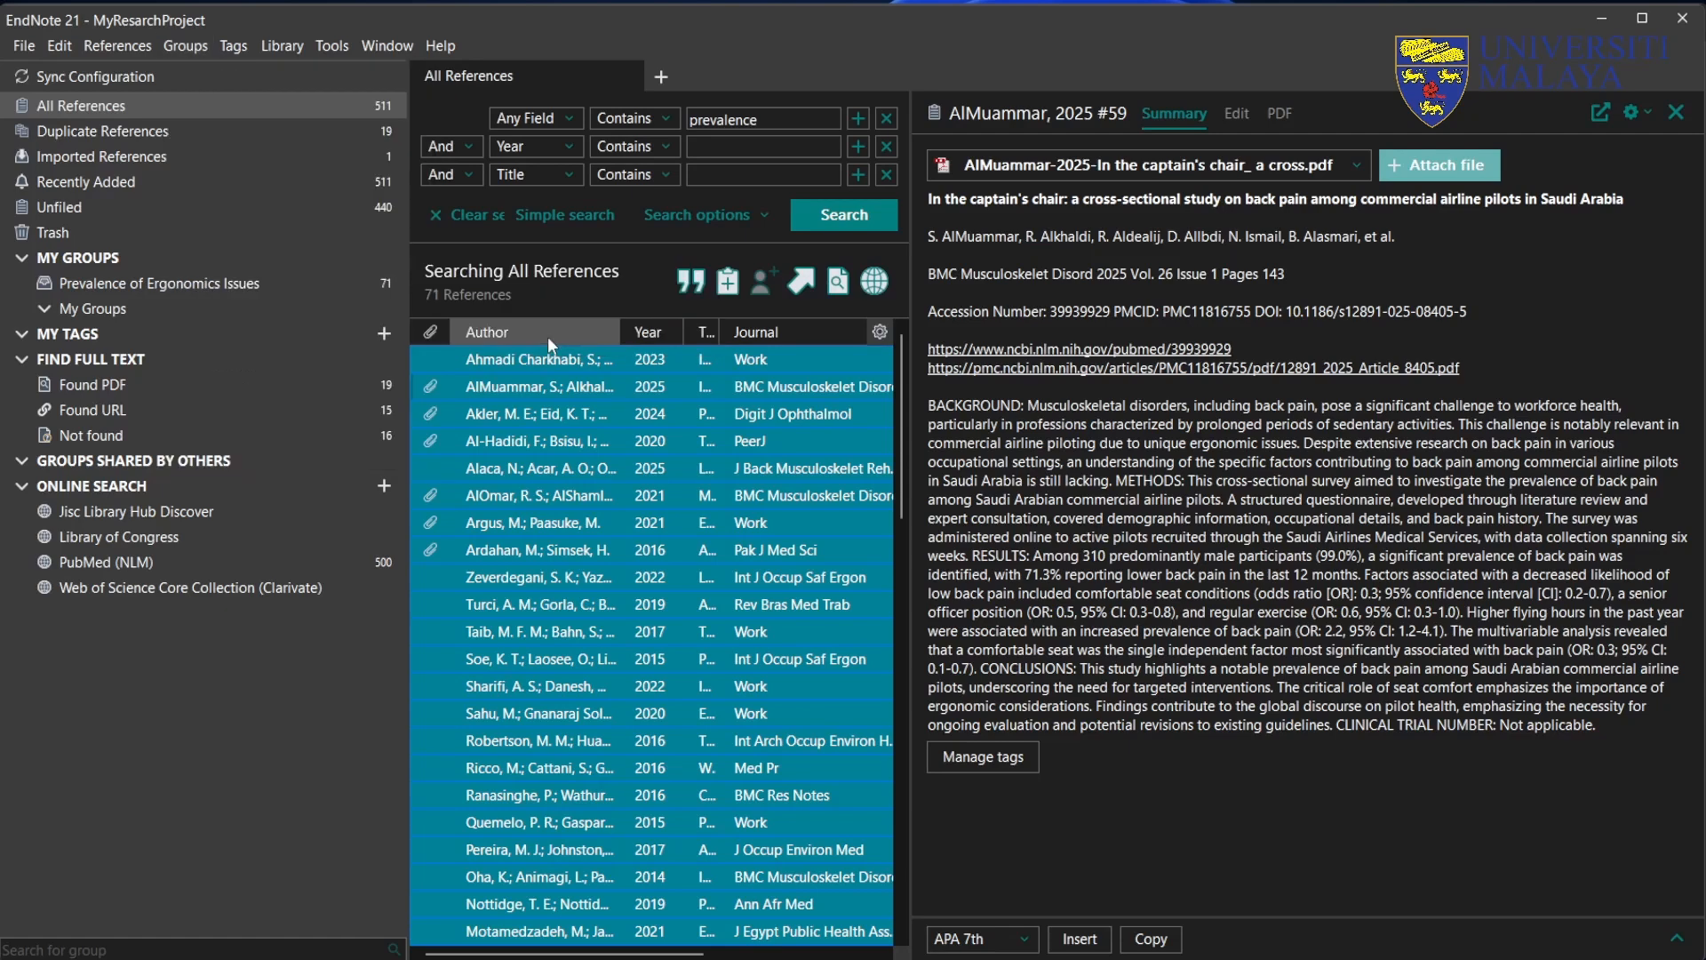
Step: Replace the search term with "Incidence" in Any Field and rerun the search across all references
double_click(806, 122)
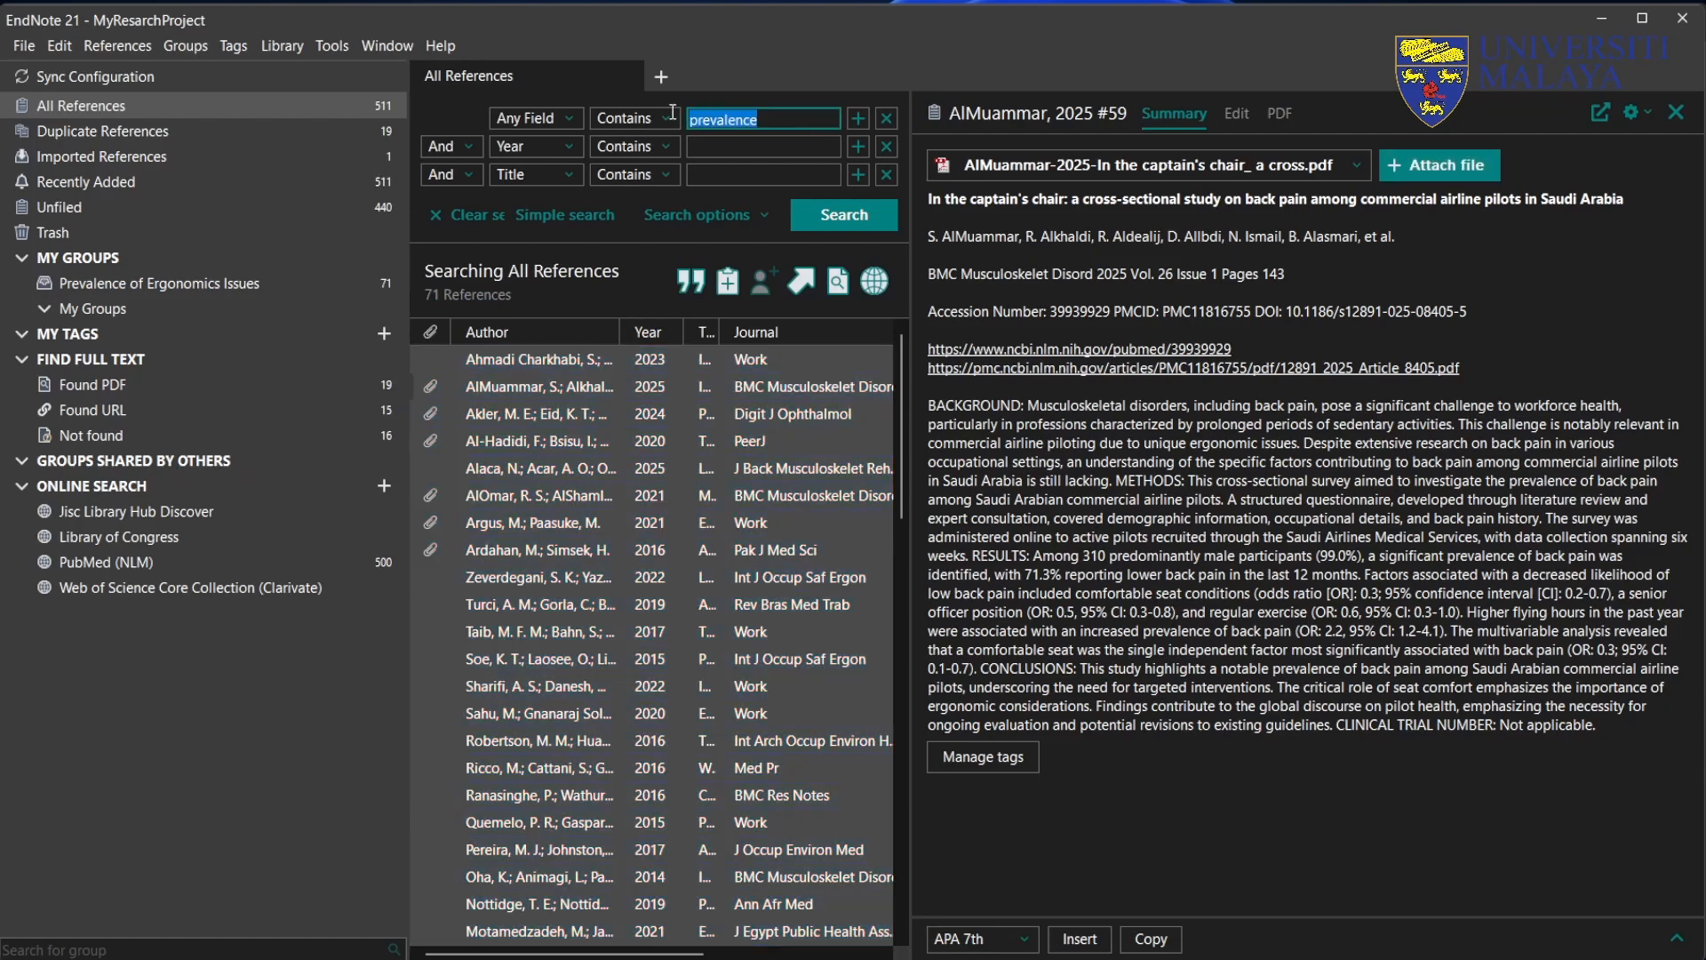
type("I")
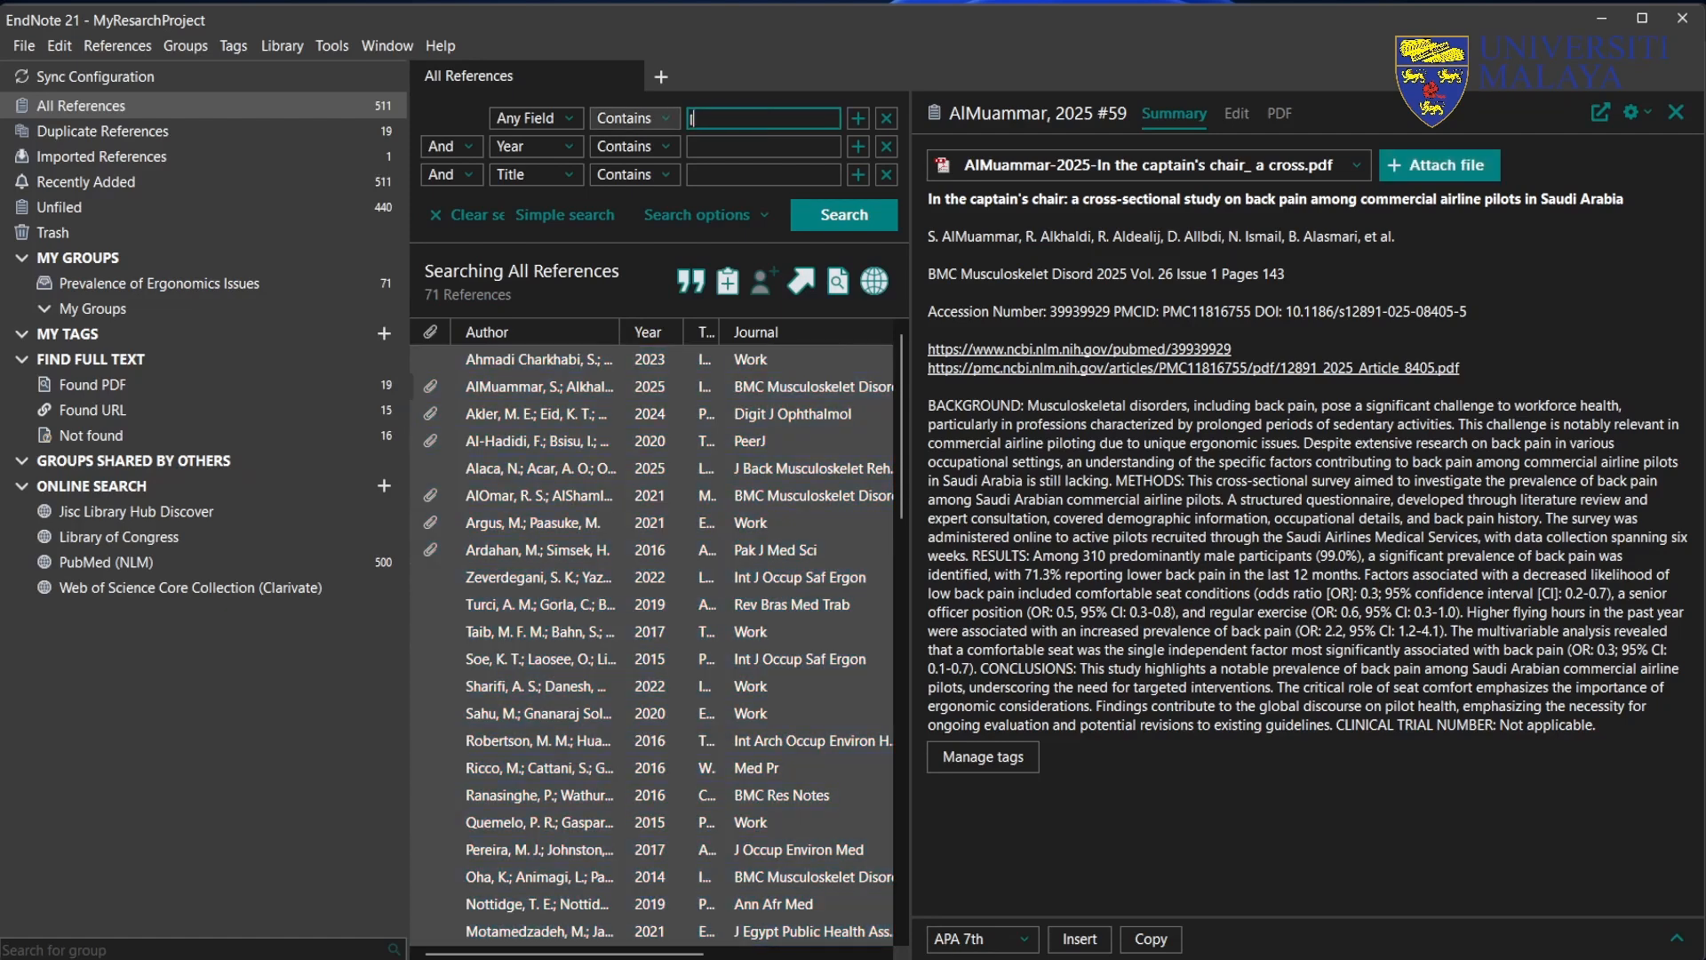
type("ncidence")
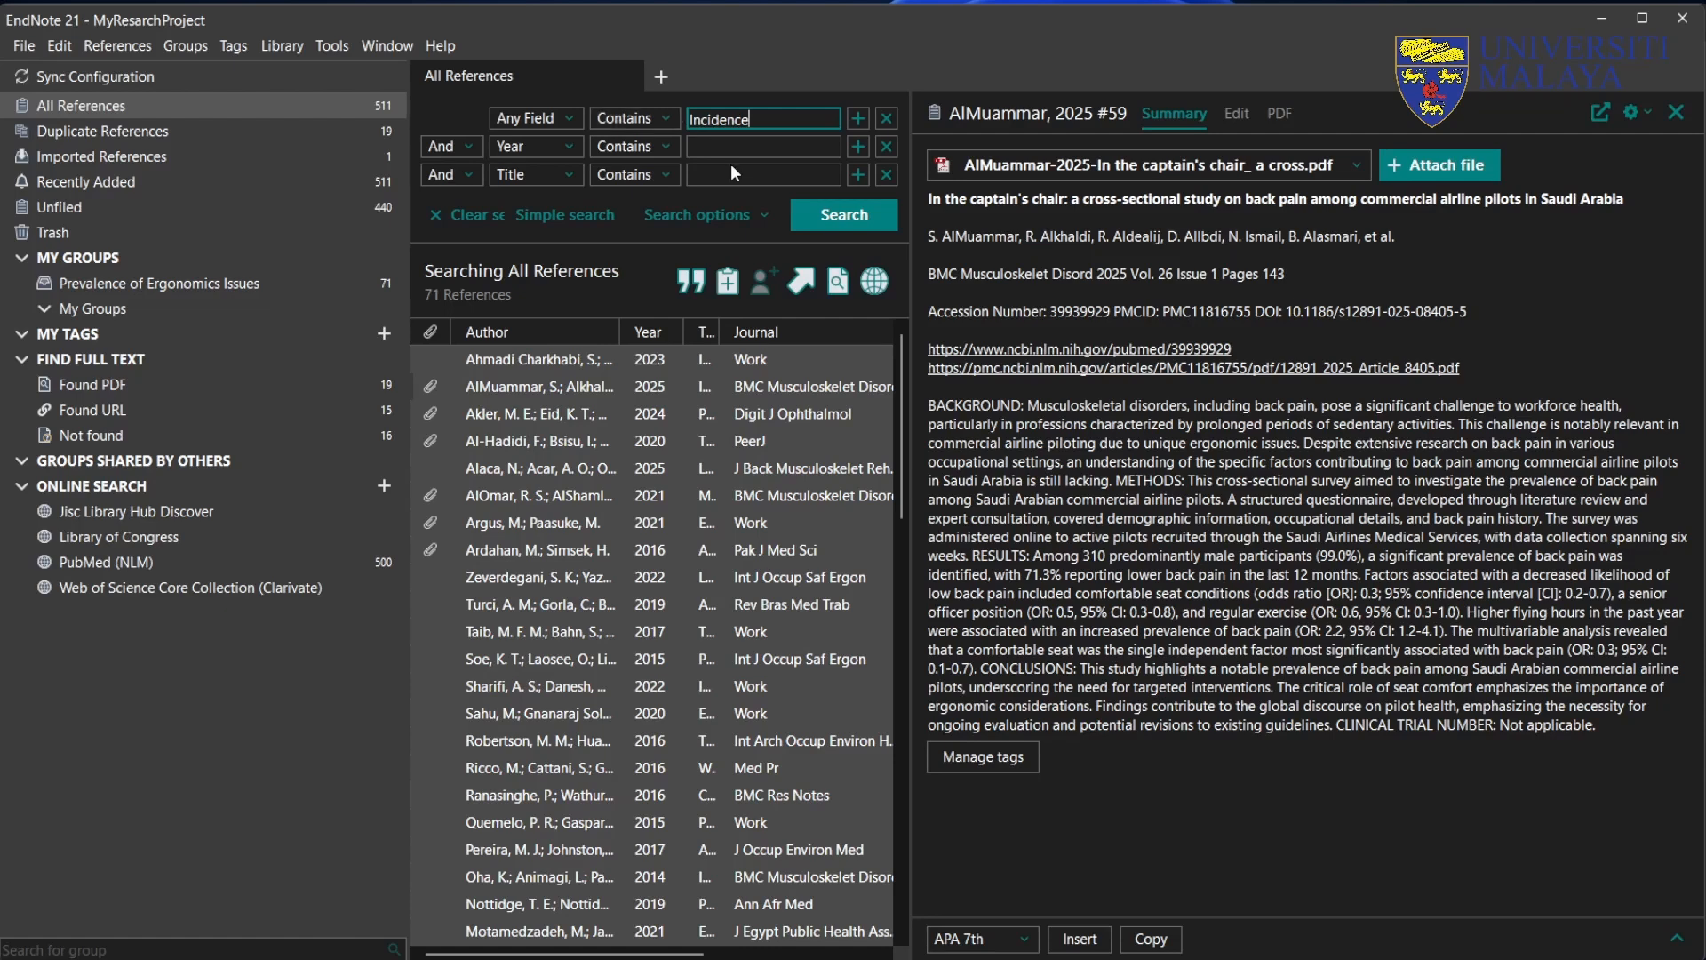
left_click(837, 217)
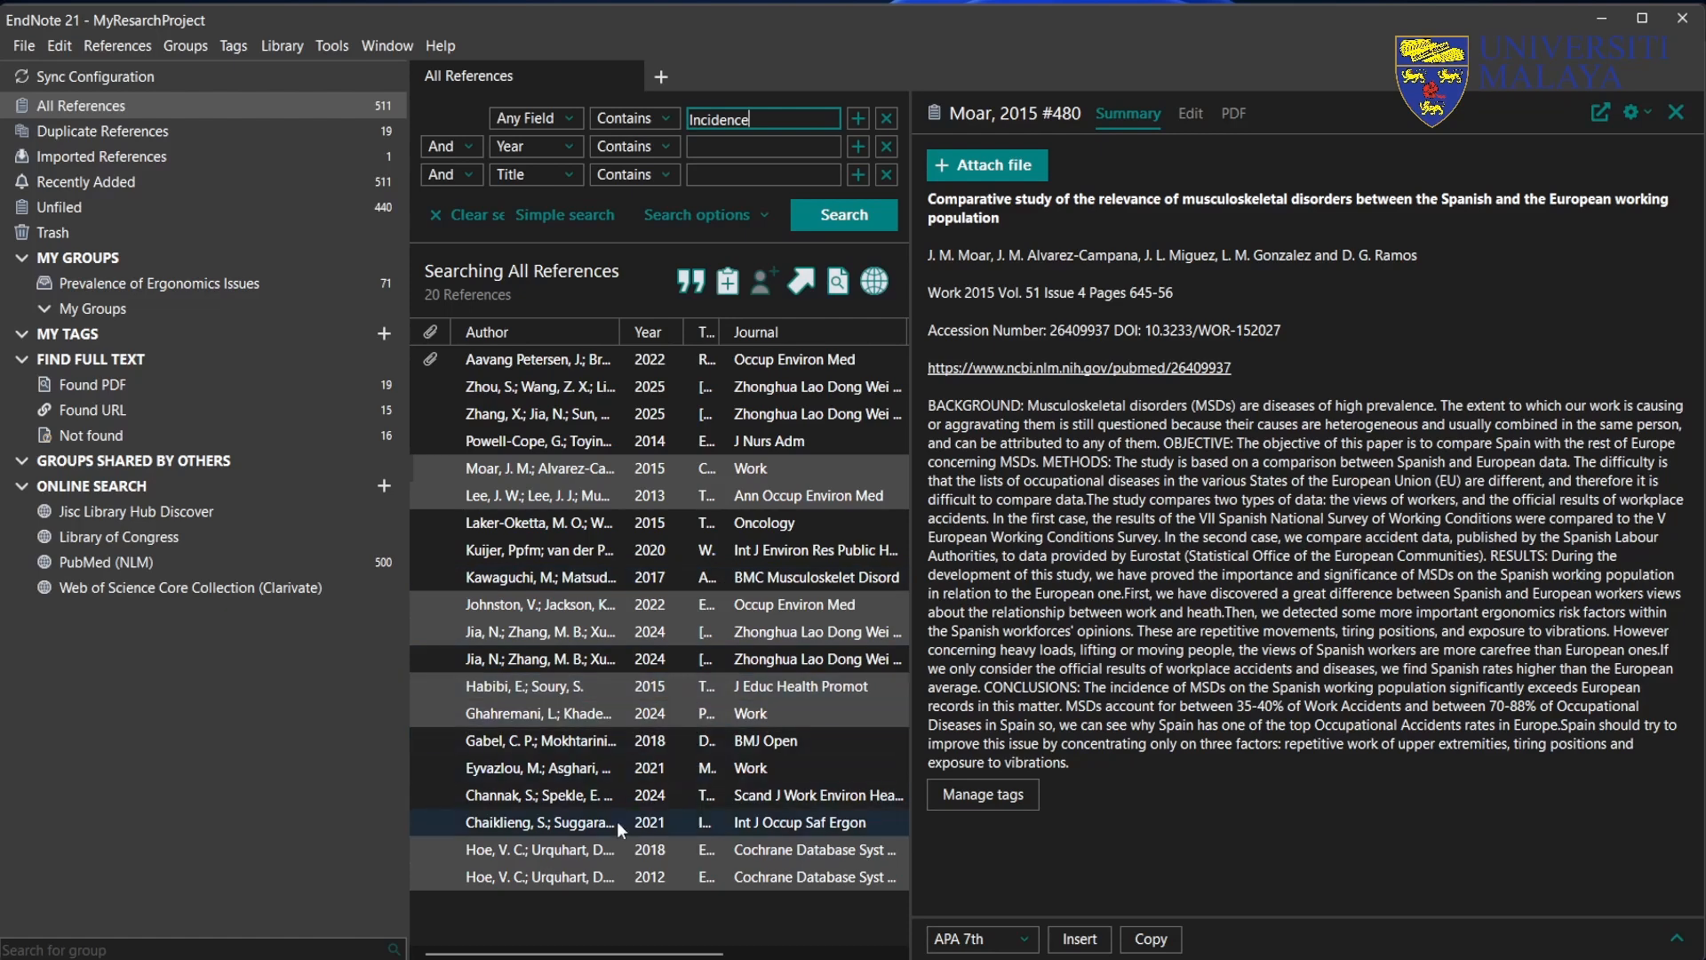
Step: Select all references found by the Incidence search and add them to a newly created custom group
left_click(624, 873)
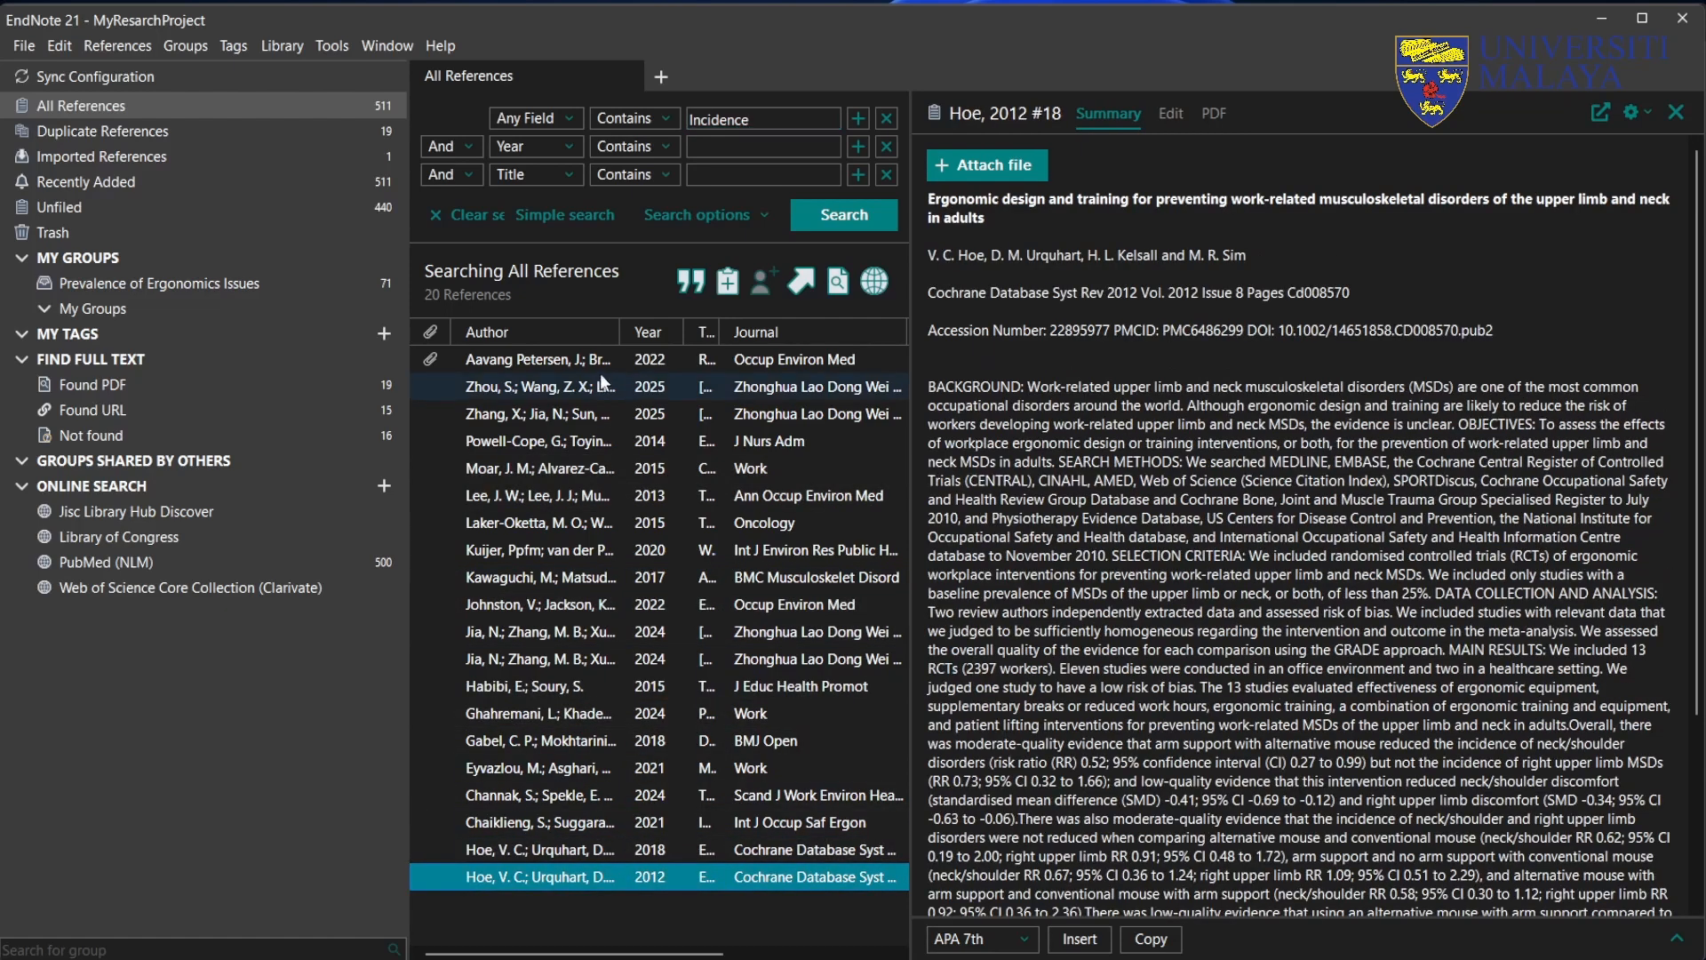
left_click(602, 365, "shift")
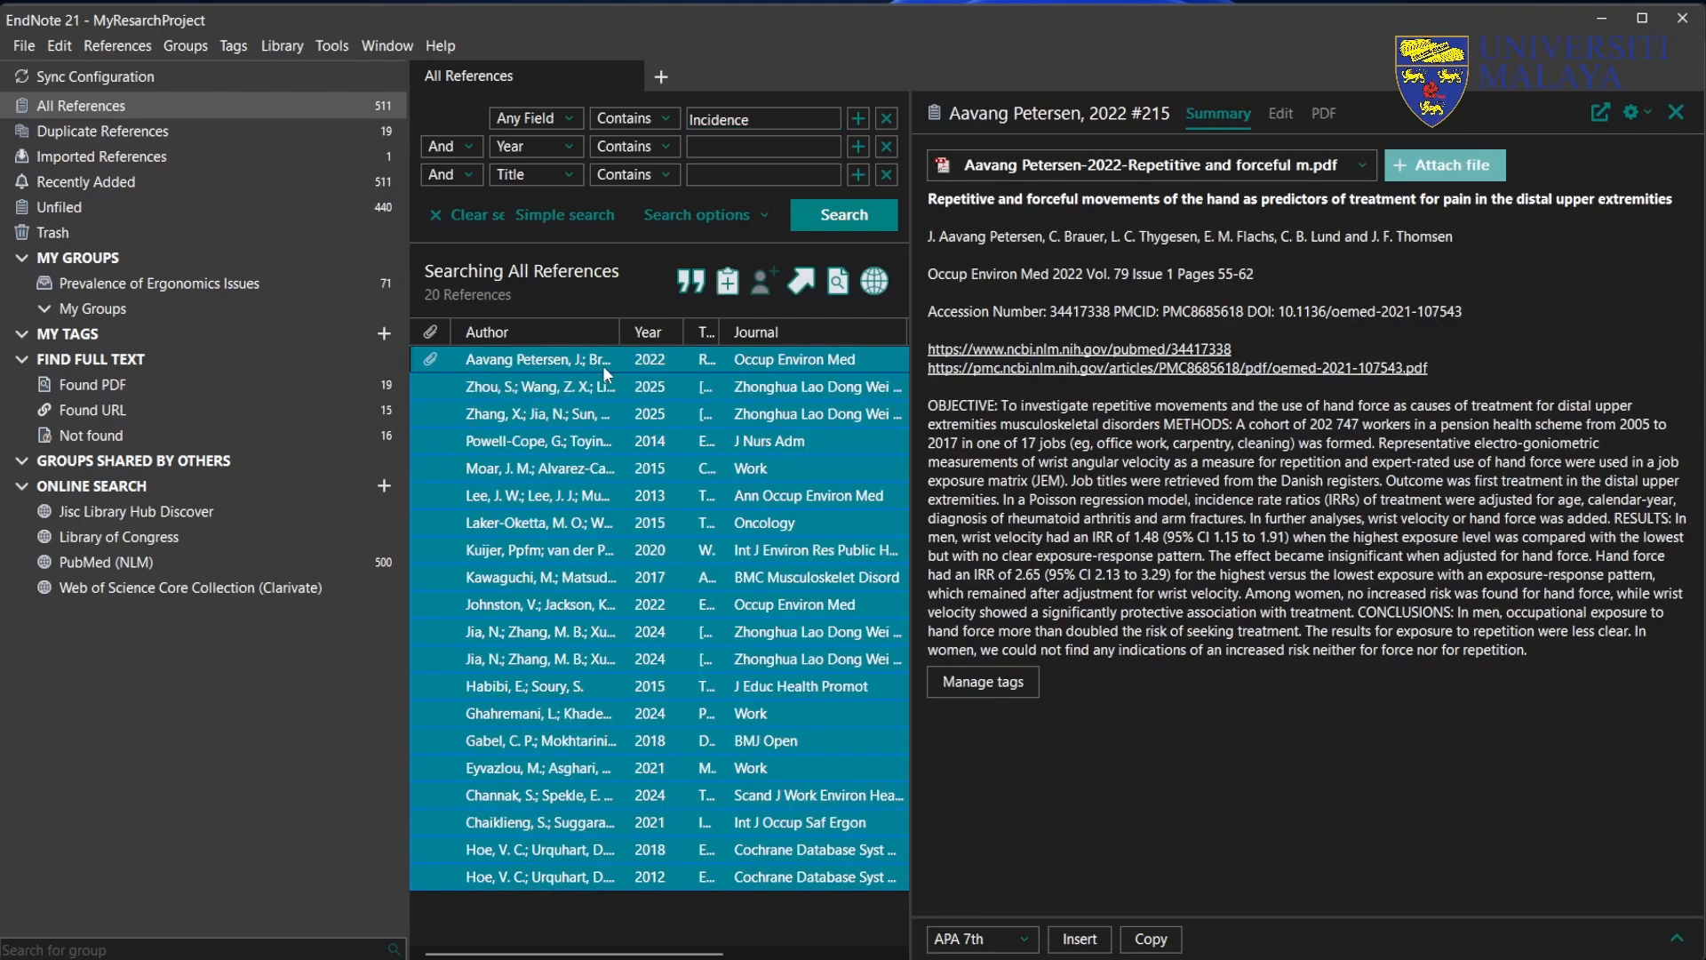
right_click(644, 371)
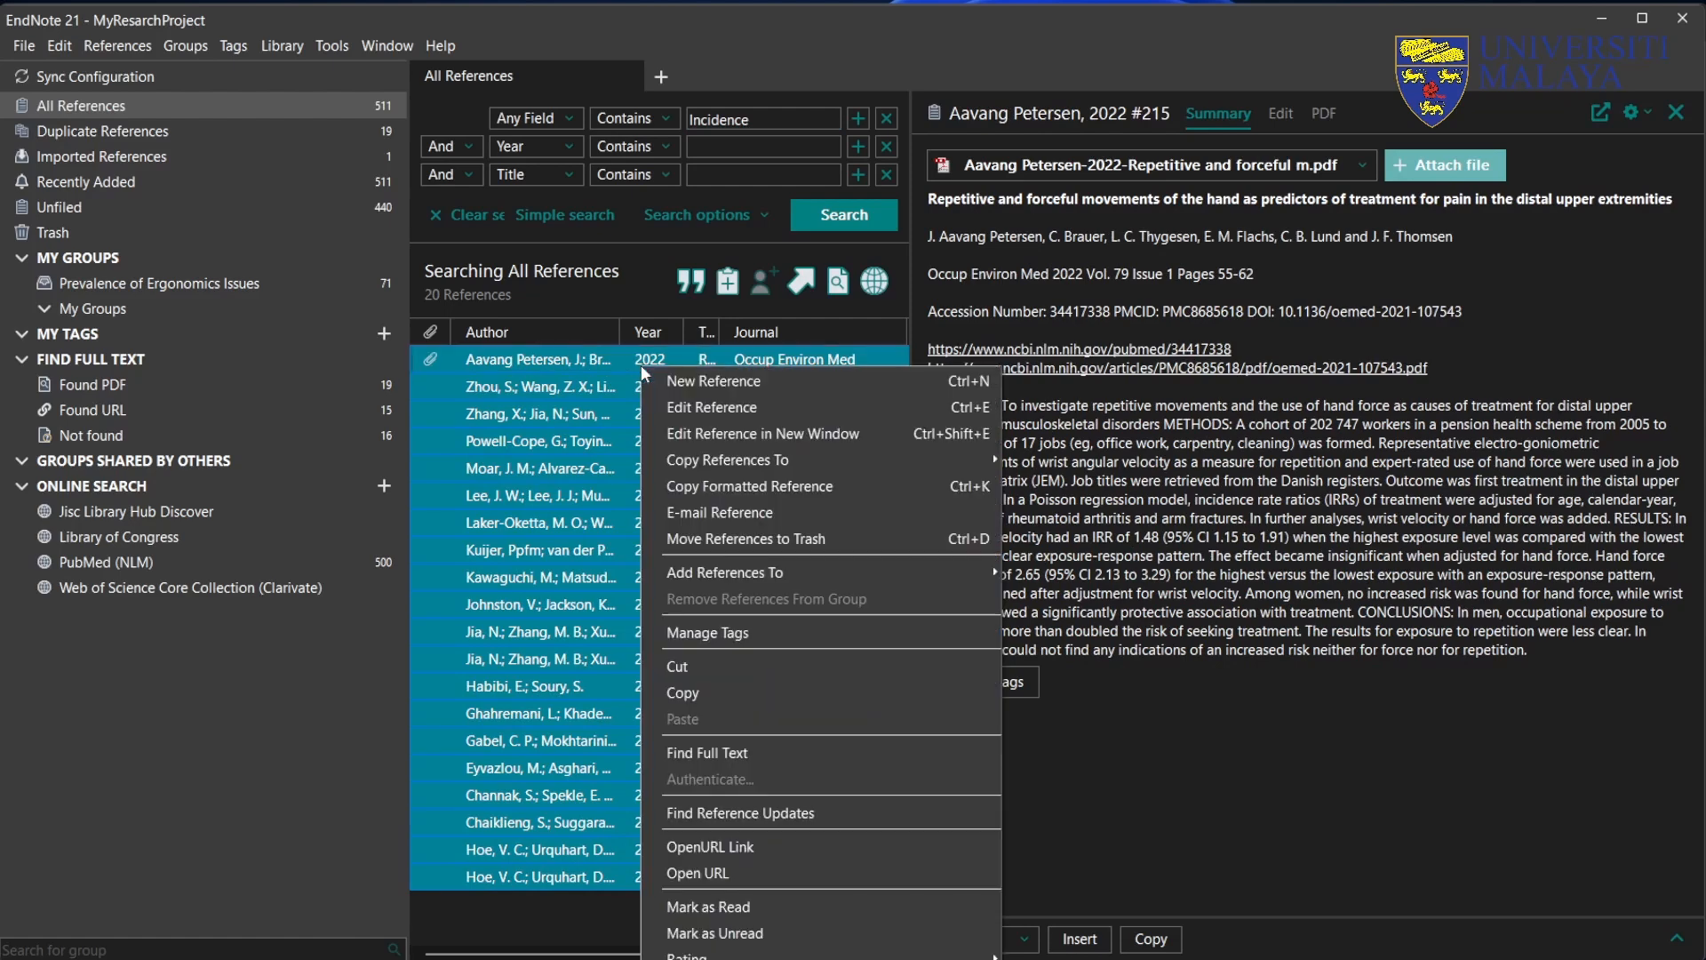
left_click(188, 46)
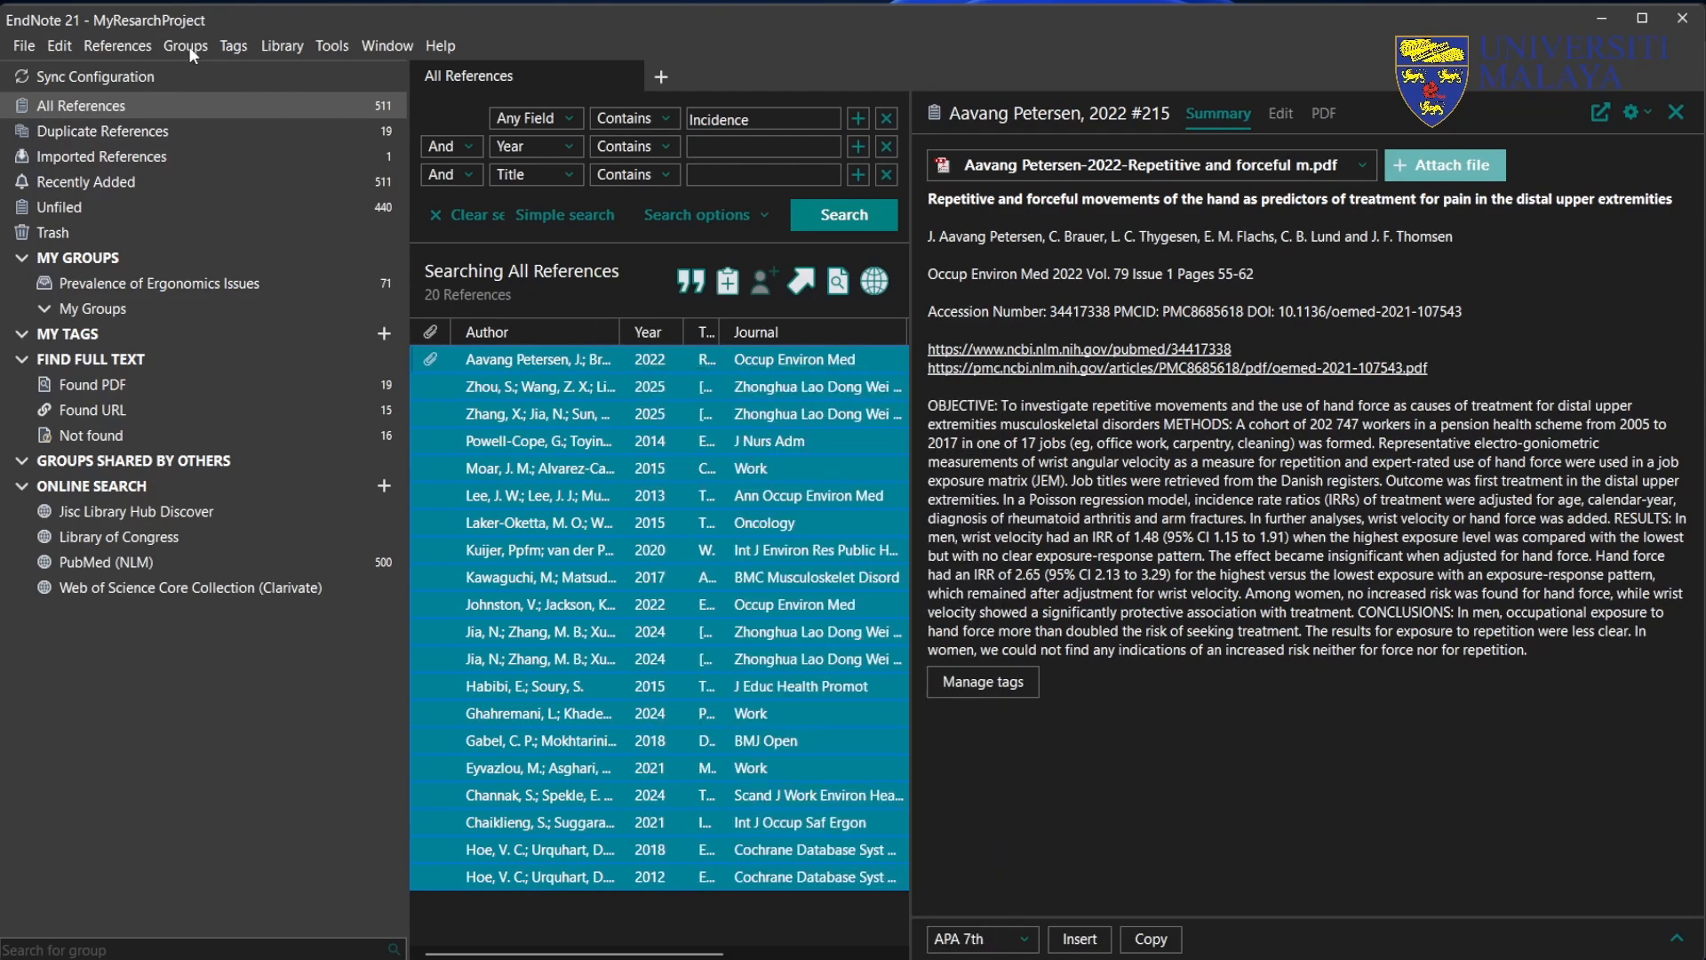
left_click(188, 46)
mouse_move(378, 275)
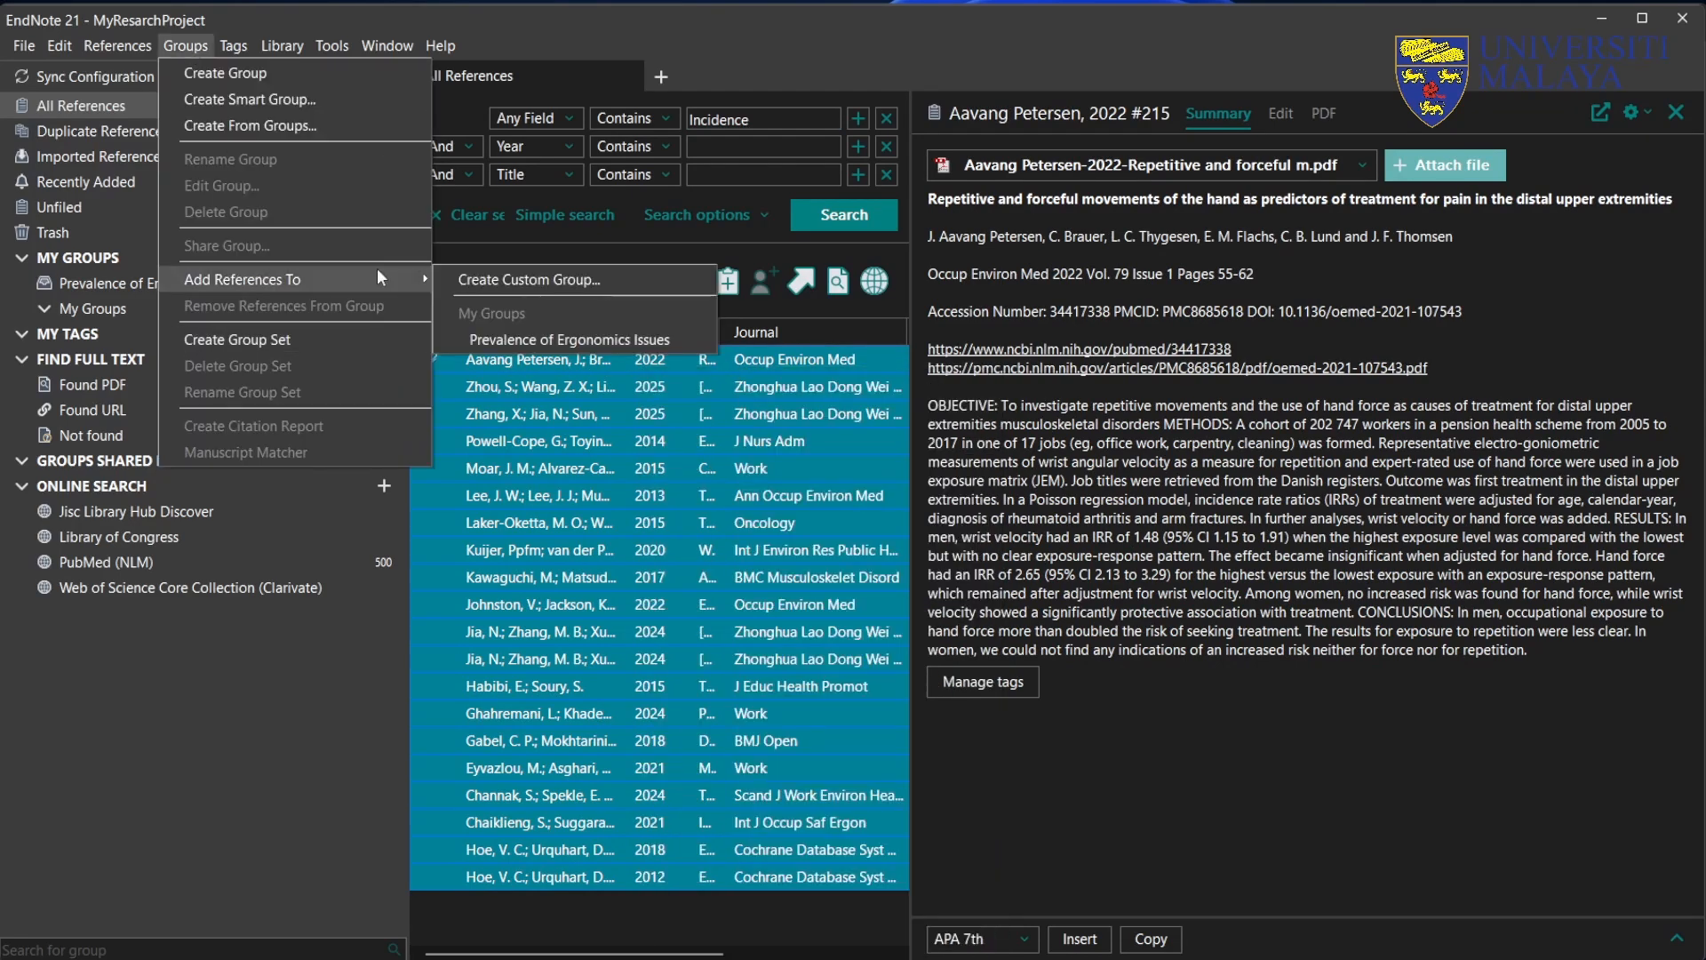
left_click(549, 286)
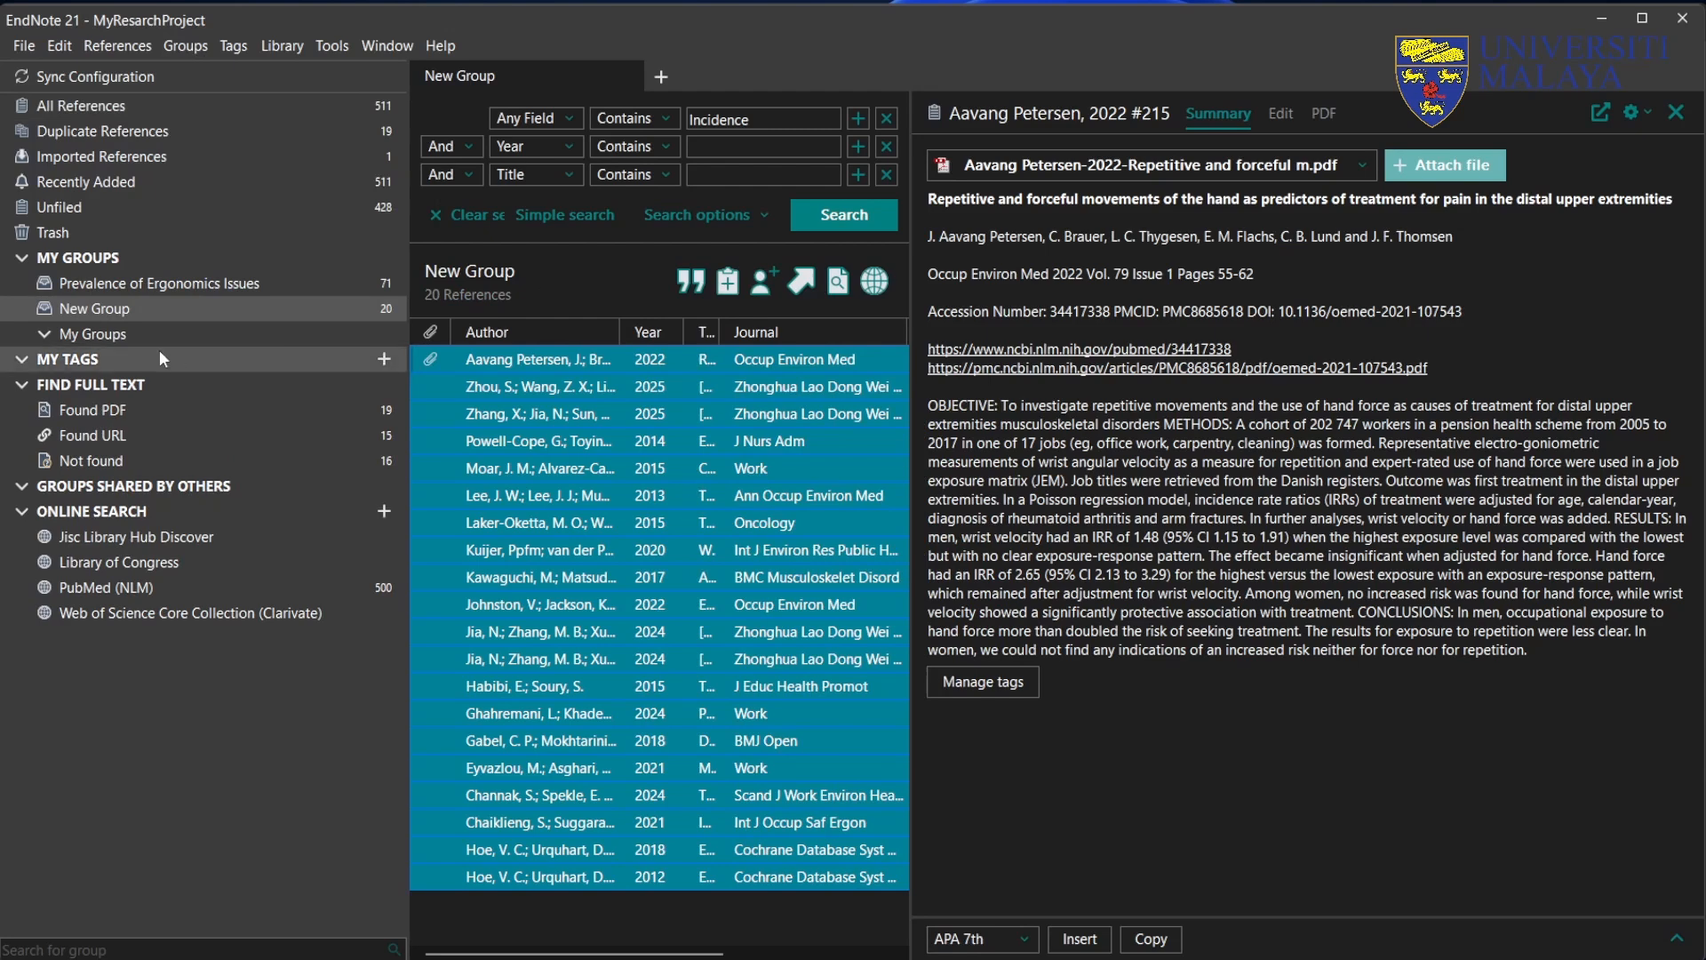
Step: Rename the newly created group as "Incidence of Ergonomics Issues"
left_click(112, 311)
left_click(112, 311)
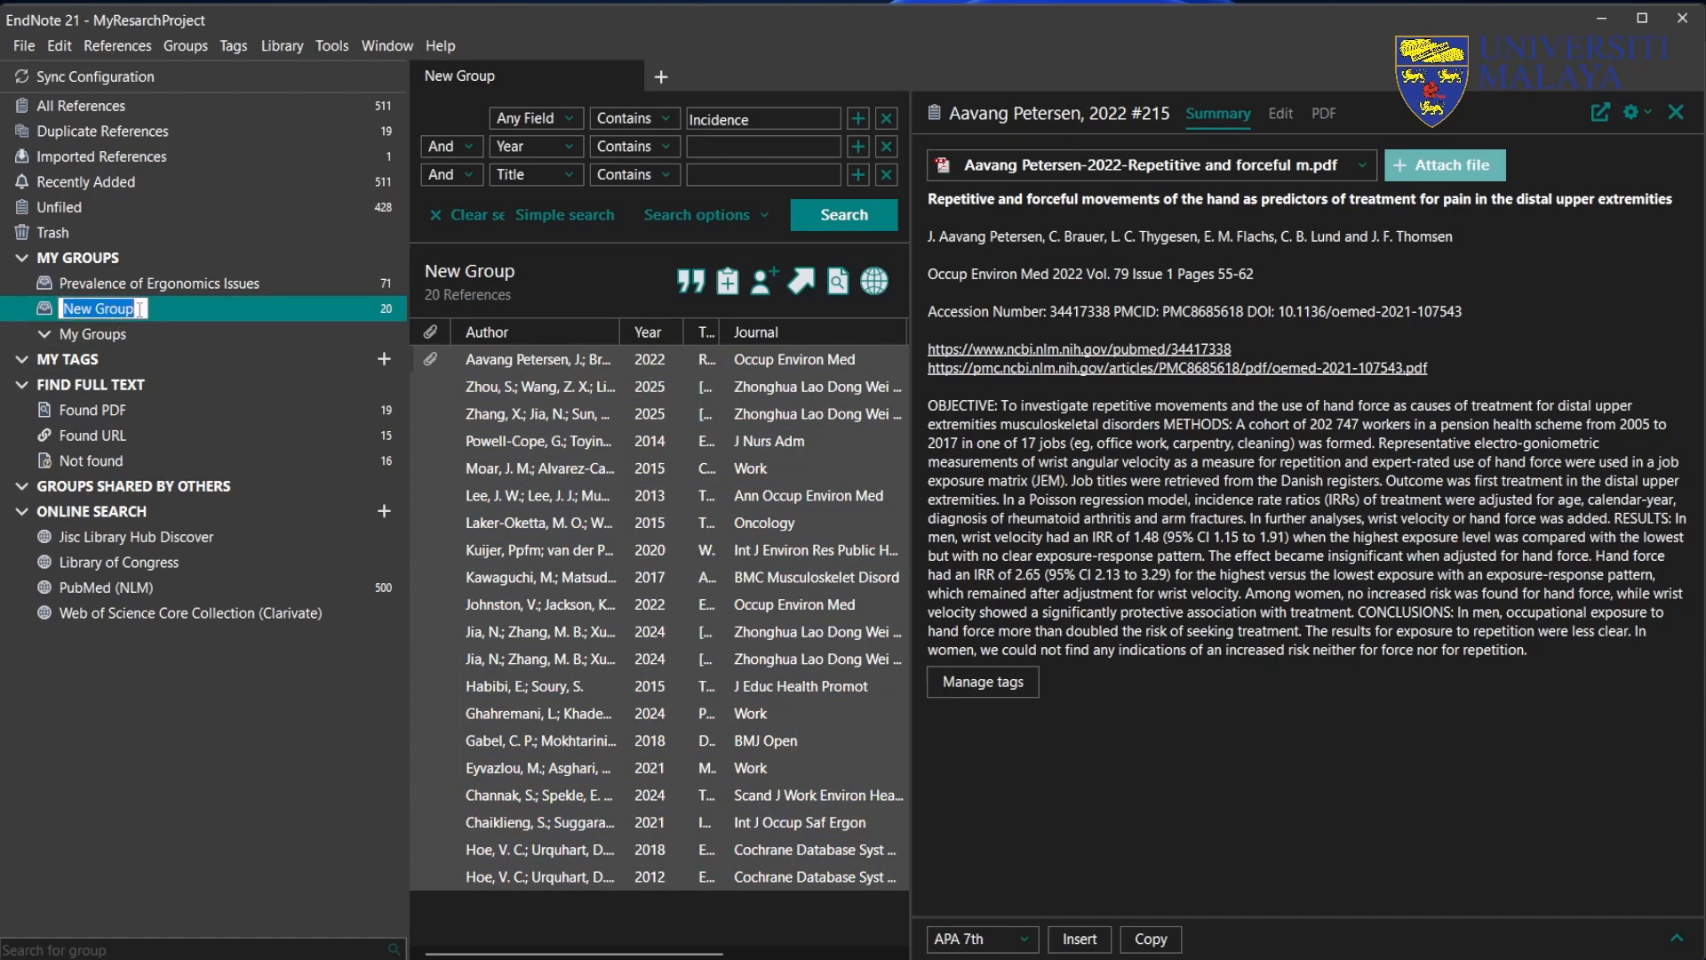
type("INCID")
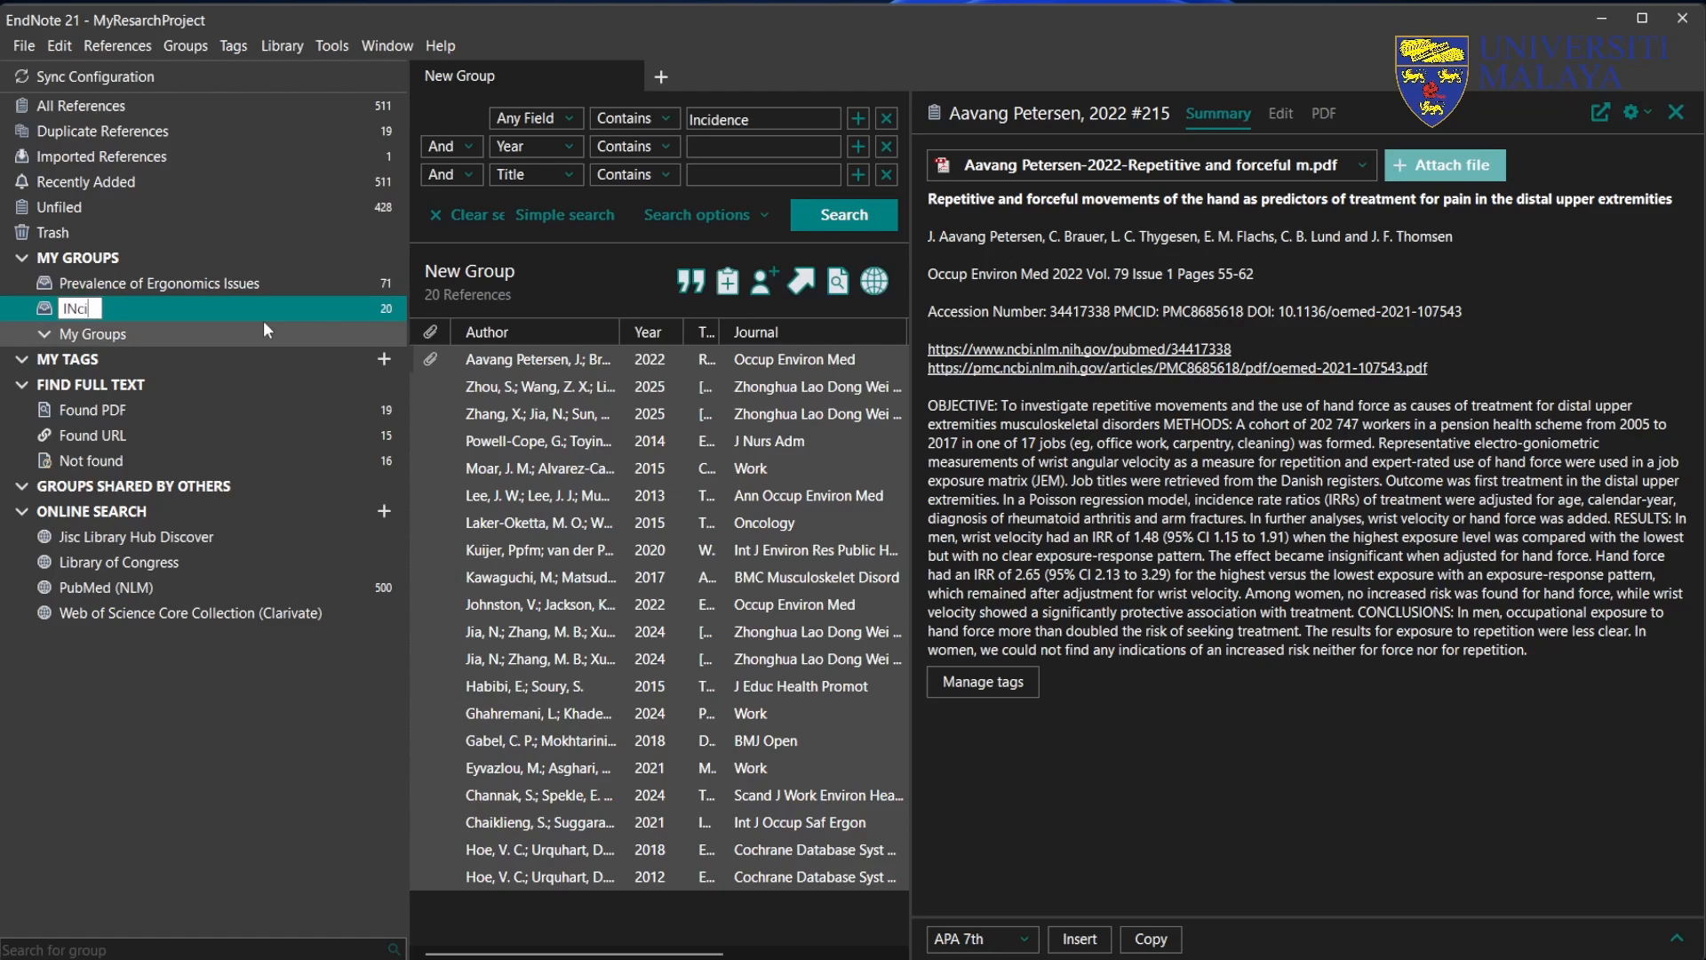
key("BackSpace")
key("BackSpace")
key("BackSpace")
key("BackSpace")
type("i")
key("BackSpace")
type("ncidence of ")
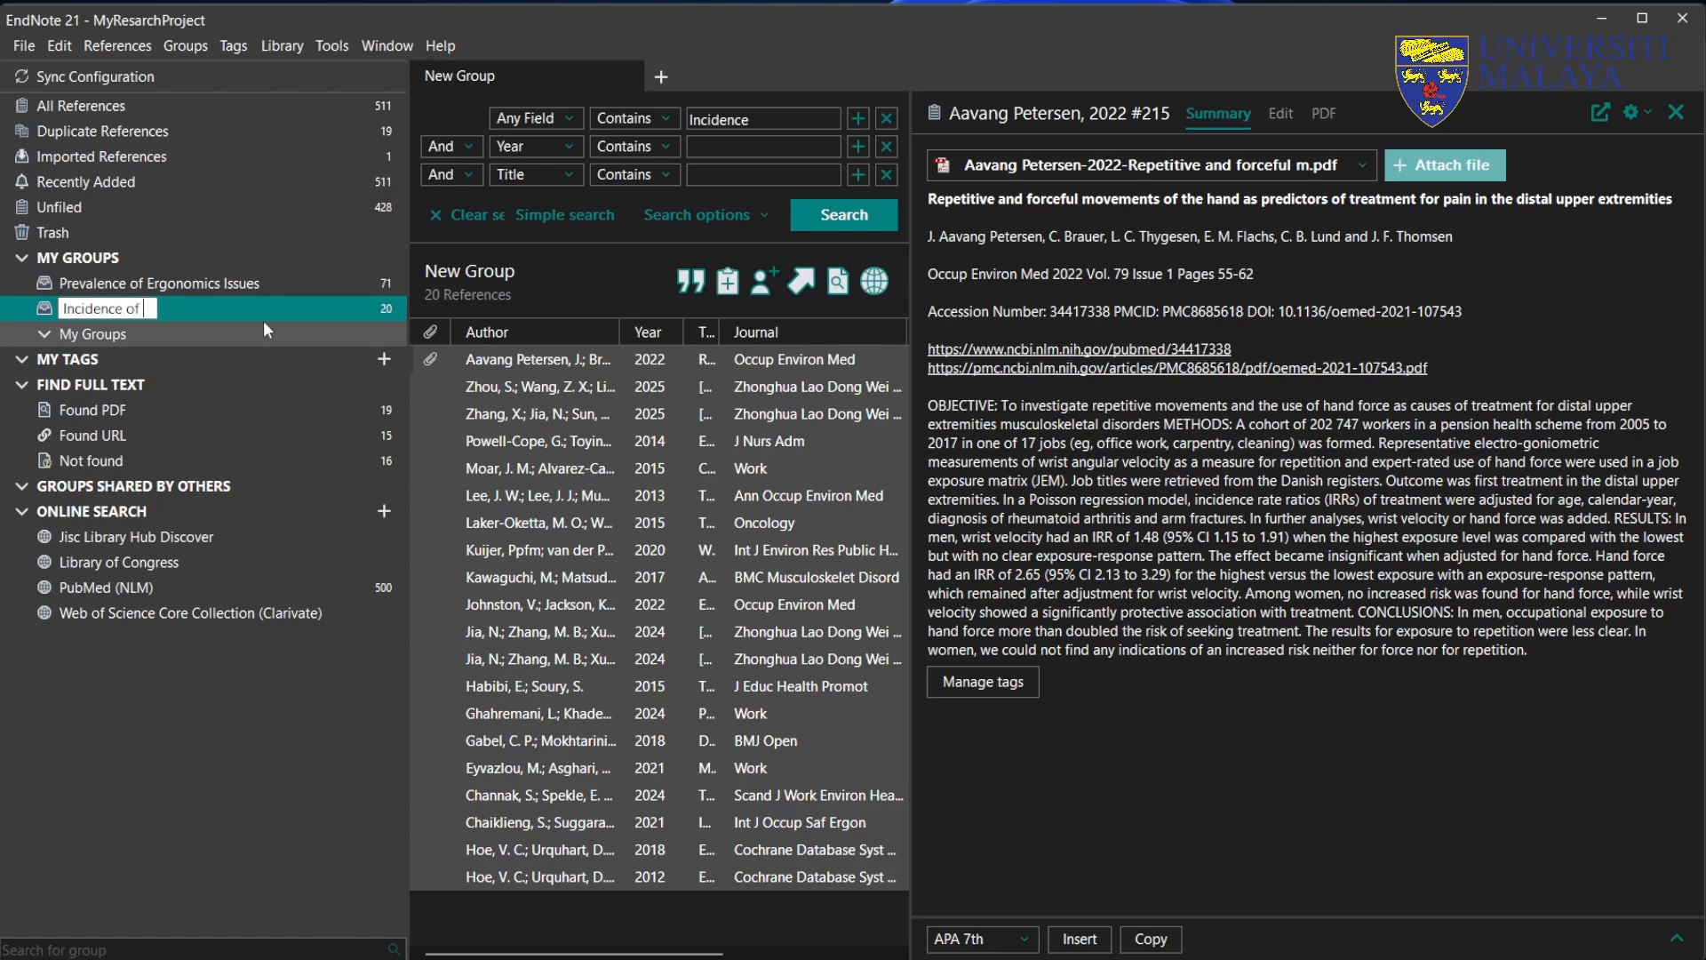
type("Erf")
key("BackSpace")
type("gor")
key("BackSpace")
type("nomics Issues")
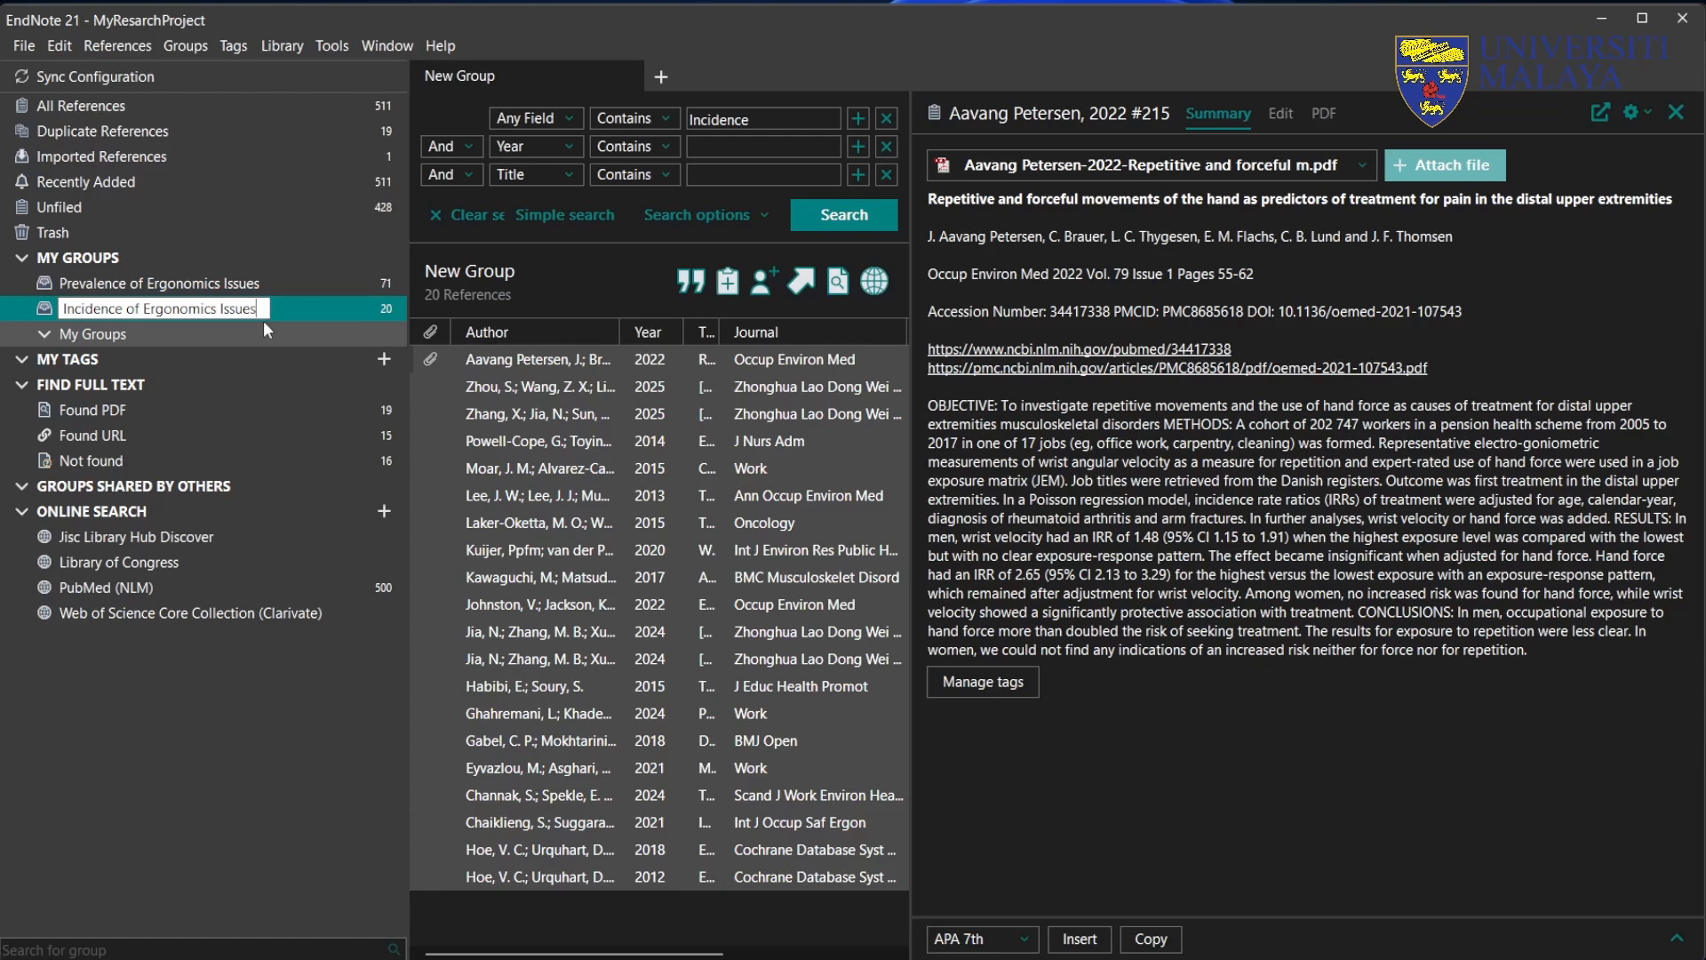
key("Return")
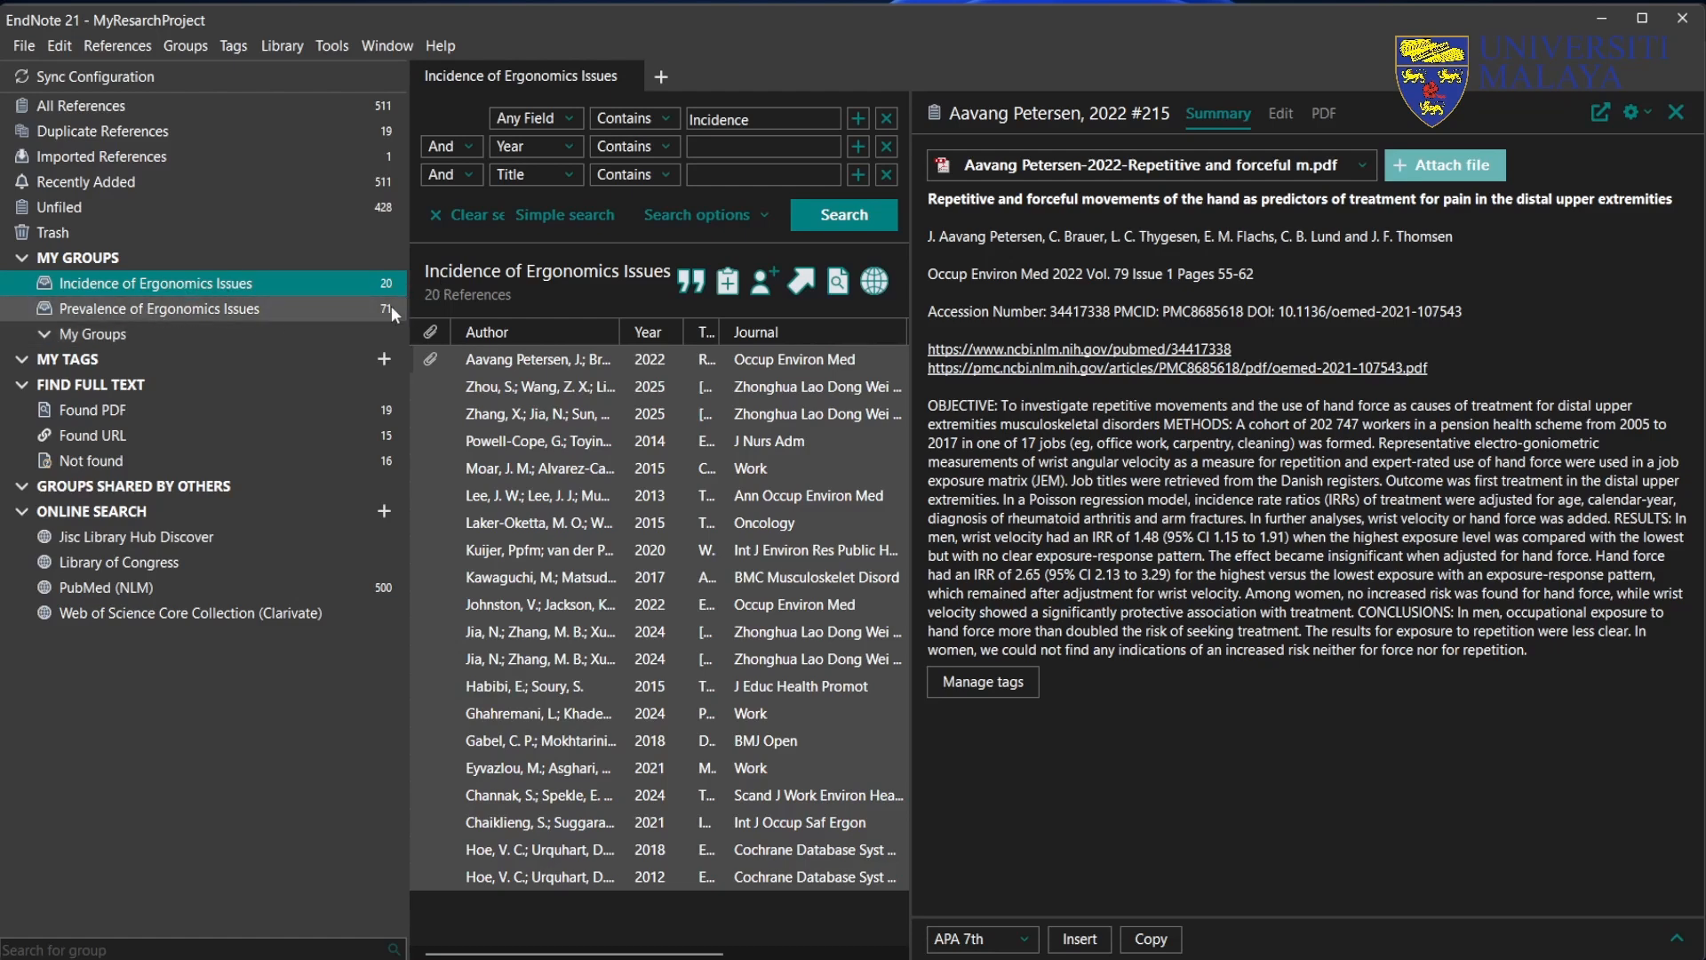
Step: Replace the search term with "back pain" in Any Field and search within the Incidence of Ergonomics Issues group
left_click_drag(784, 118, 656, 112)
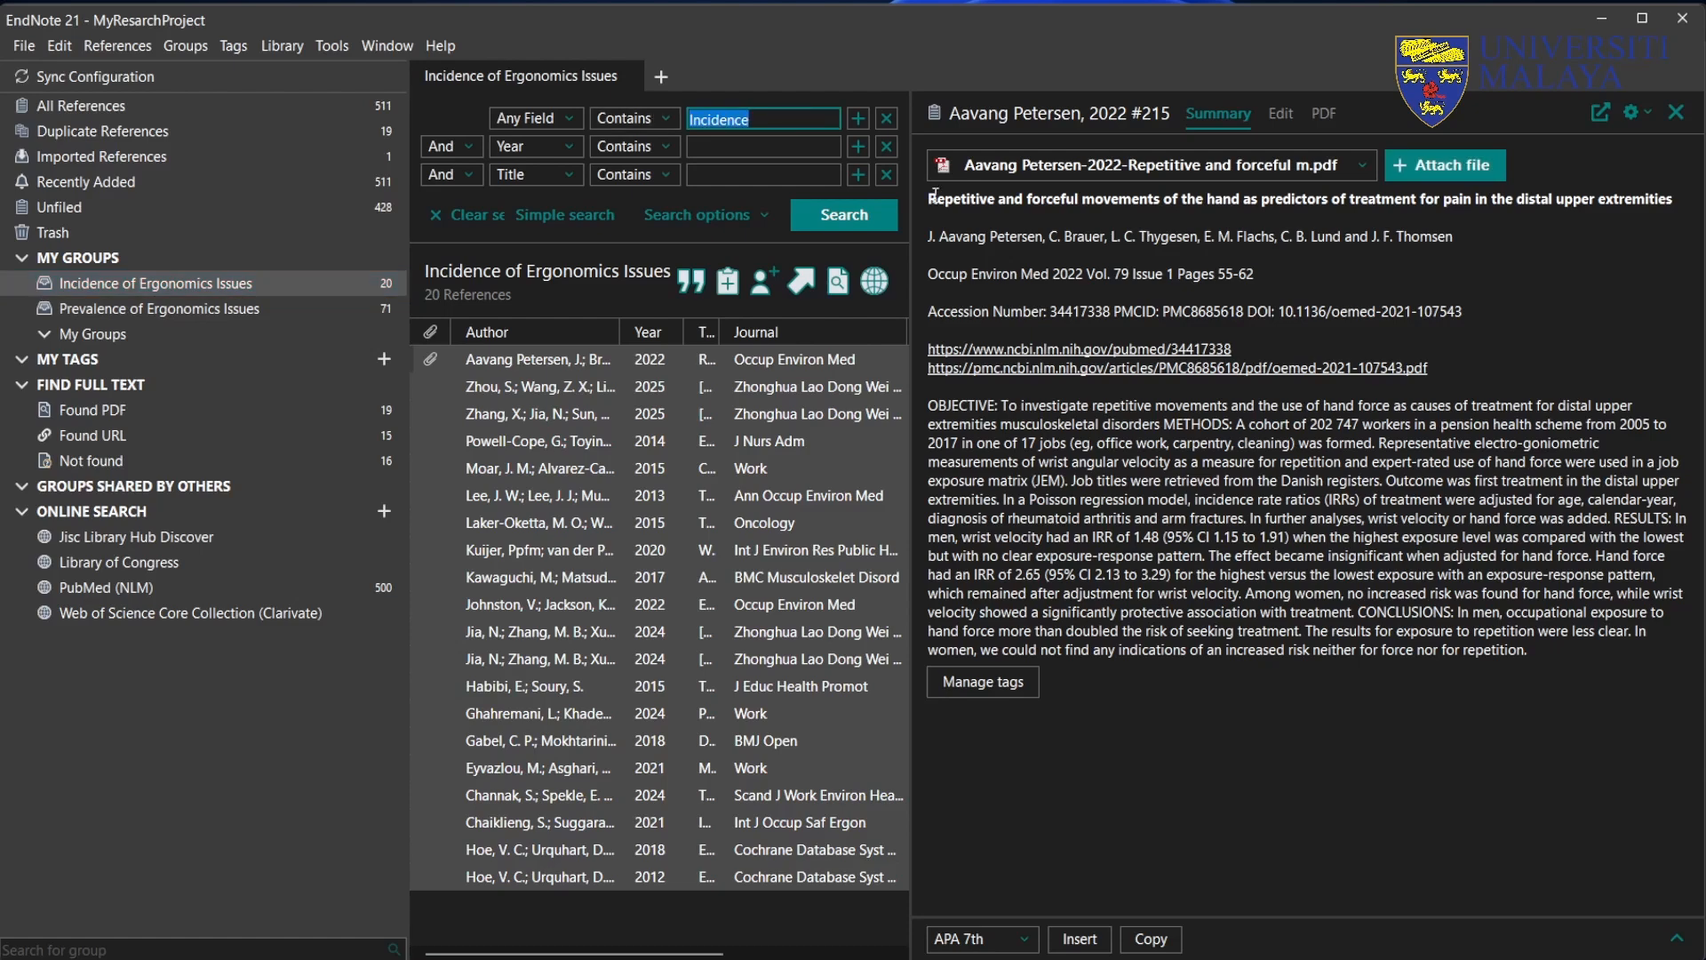
type("uppe")
key("BackSpace")
key("BackSpace")
key("BackSpace")
key("BackSpace")
type("back pain")
left_click(850, 217)
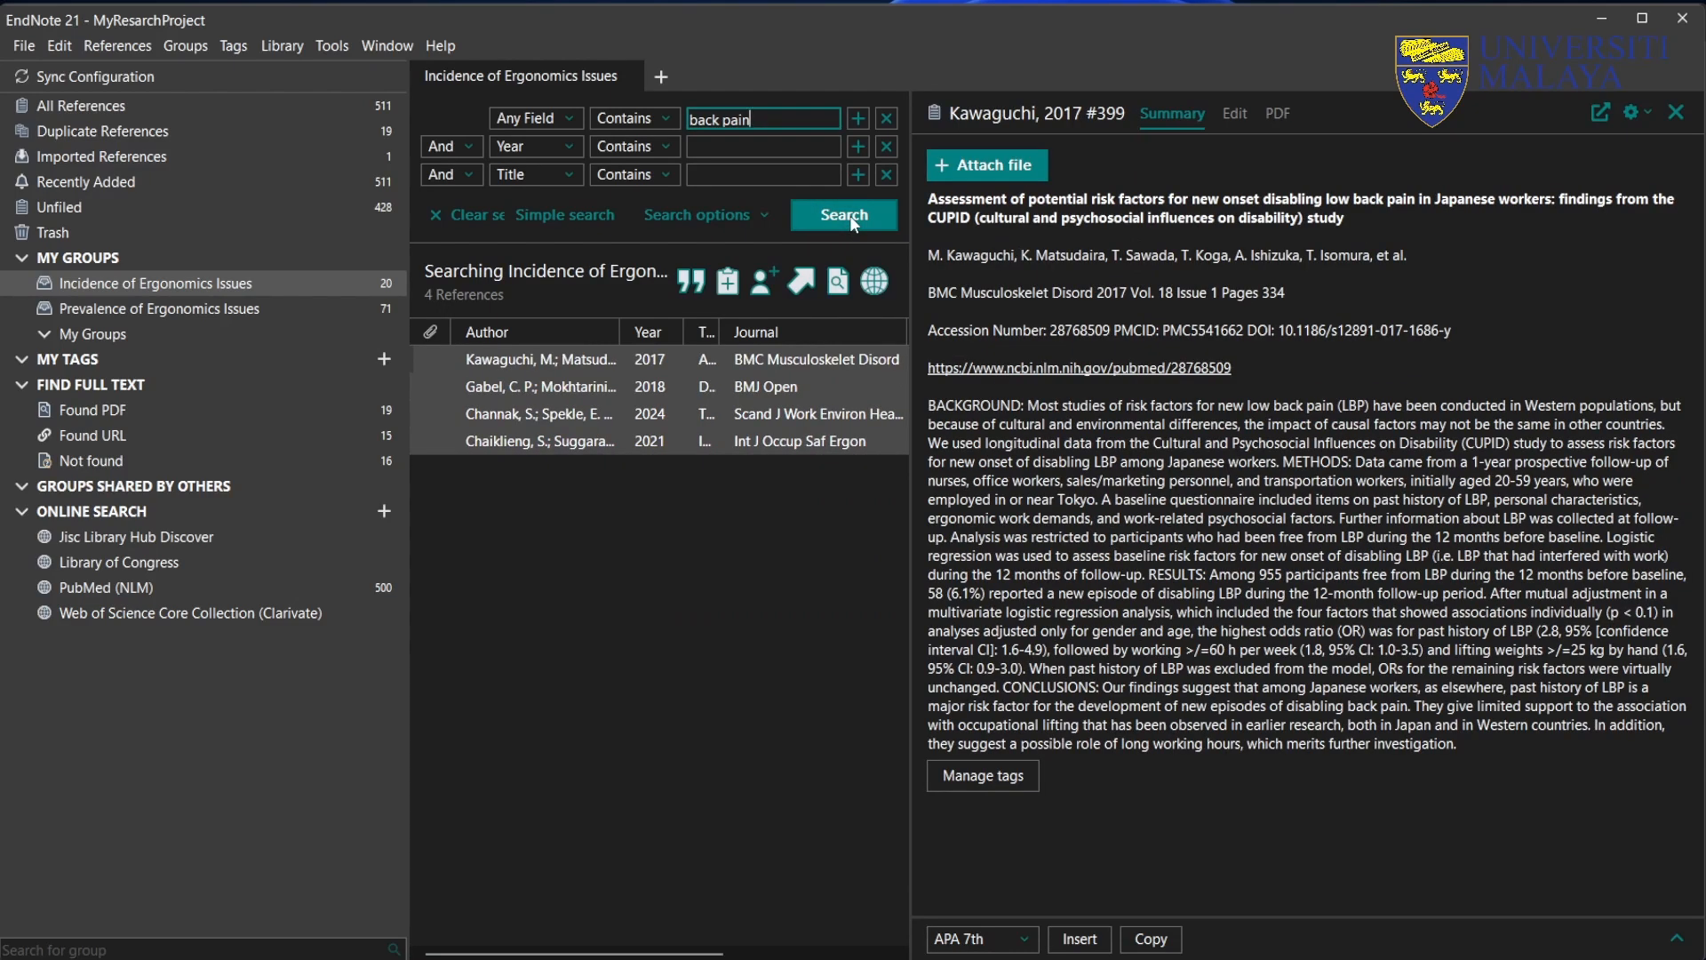
Step: Rerun the "back pain" search across all references in the library
left_click(313, 105)
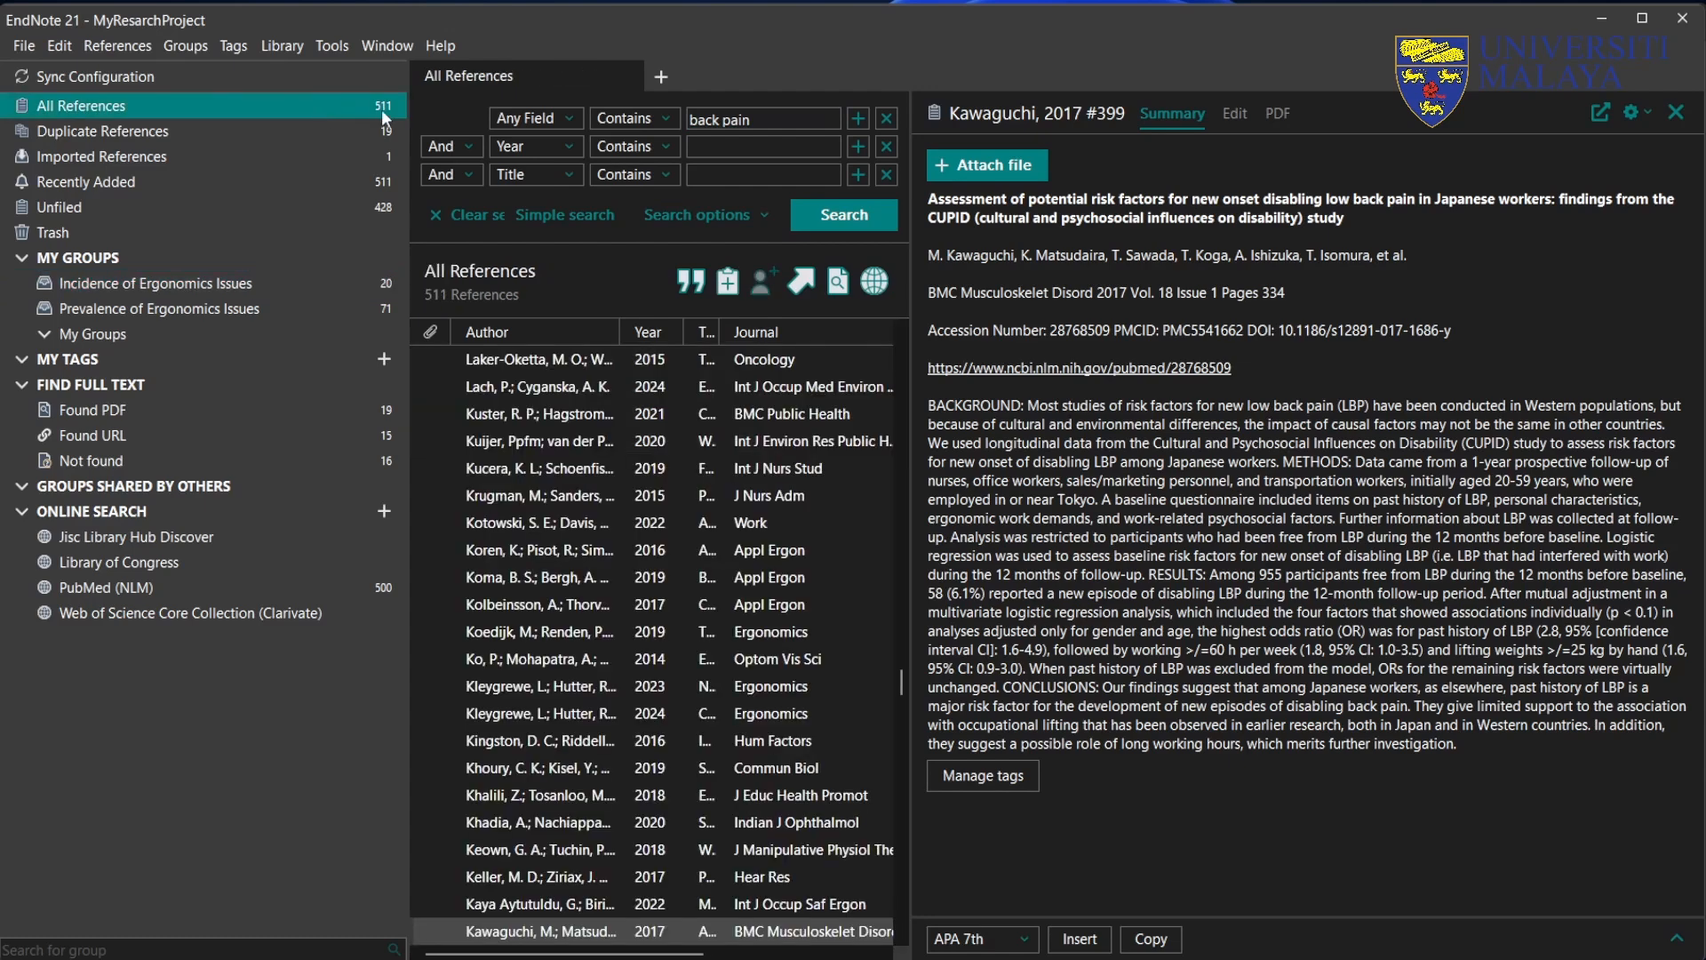
left_click(789, 121)
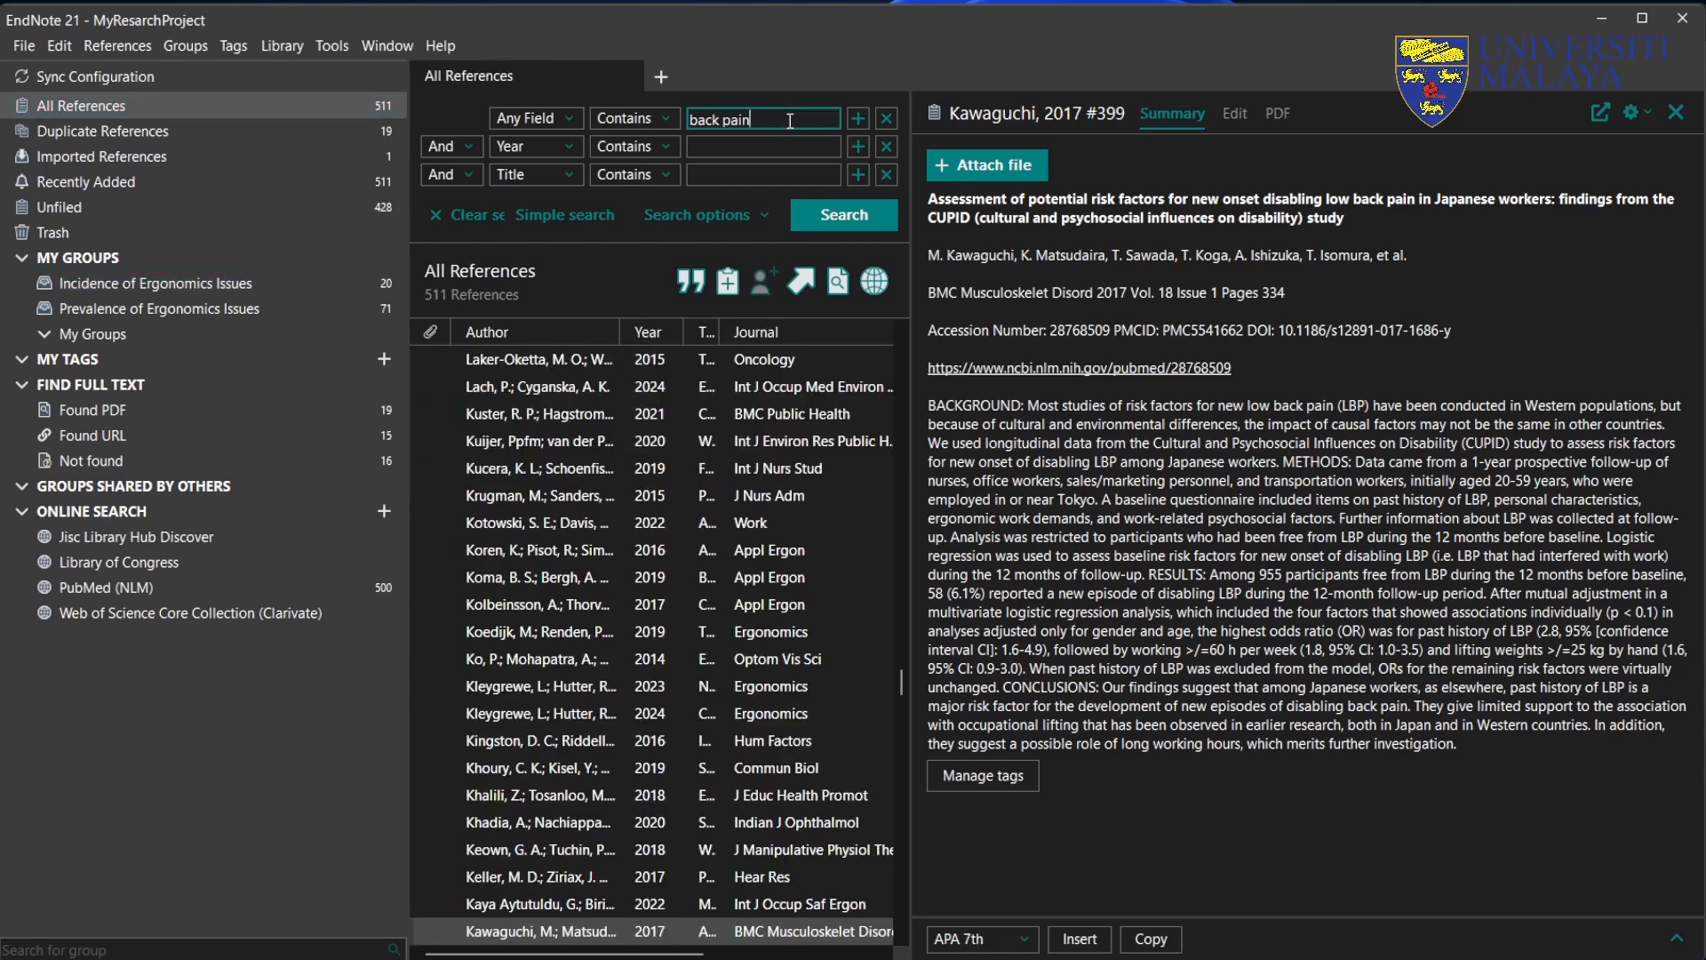
left_click(839, 221)
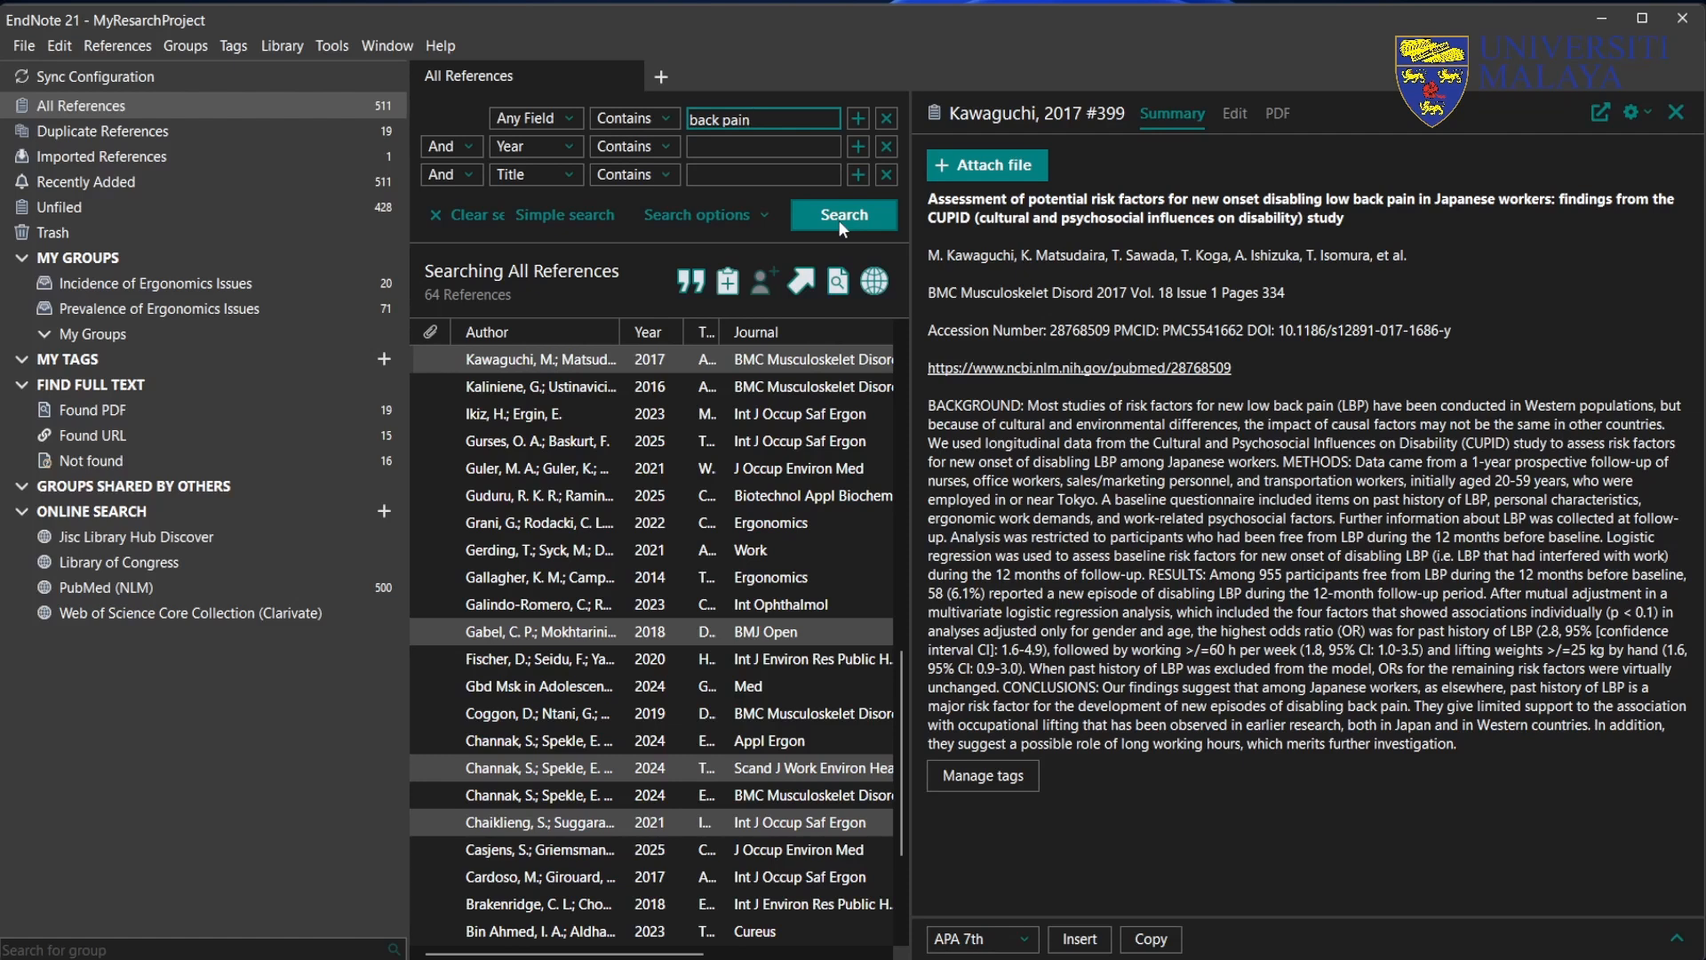
Step: Select all references found by the back pain search and add them to a newly created custom group
left_click(645, 359)
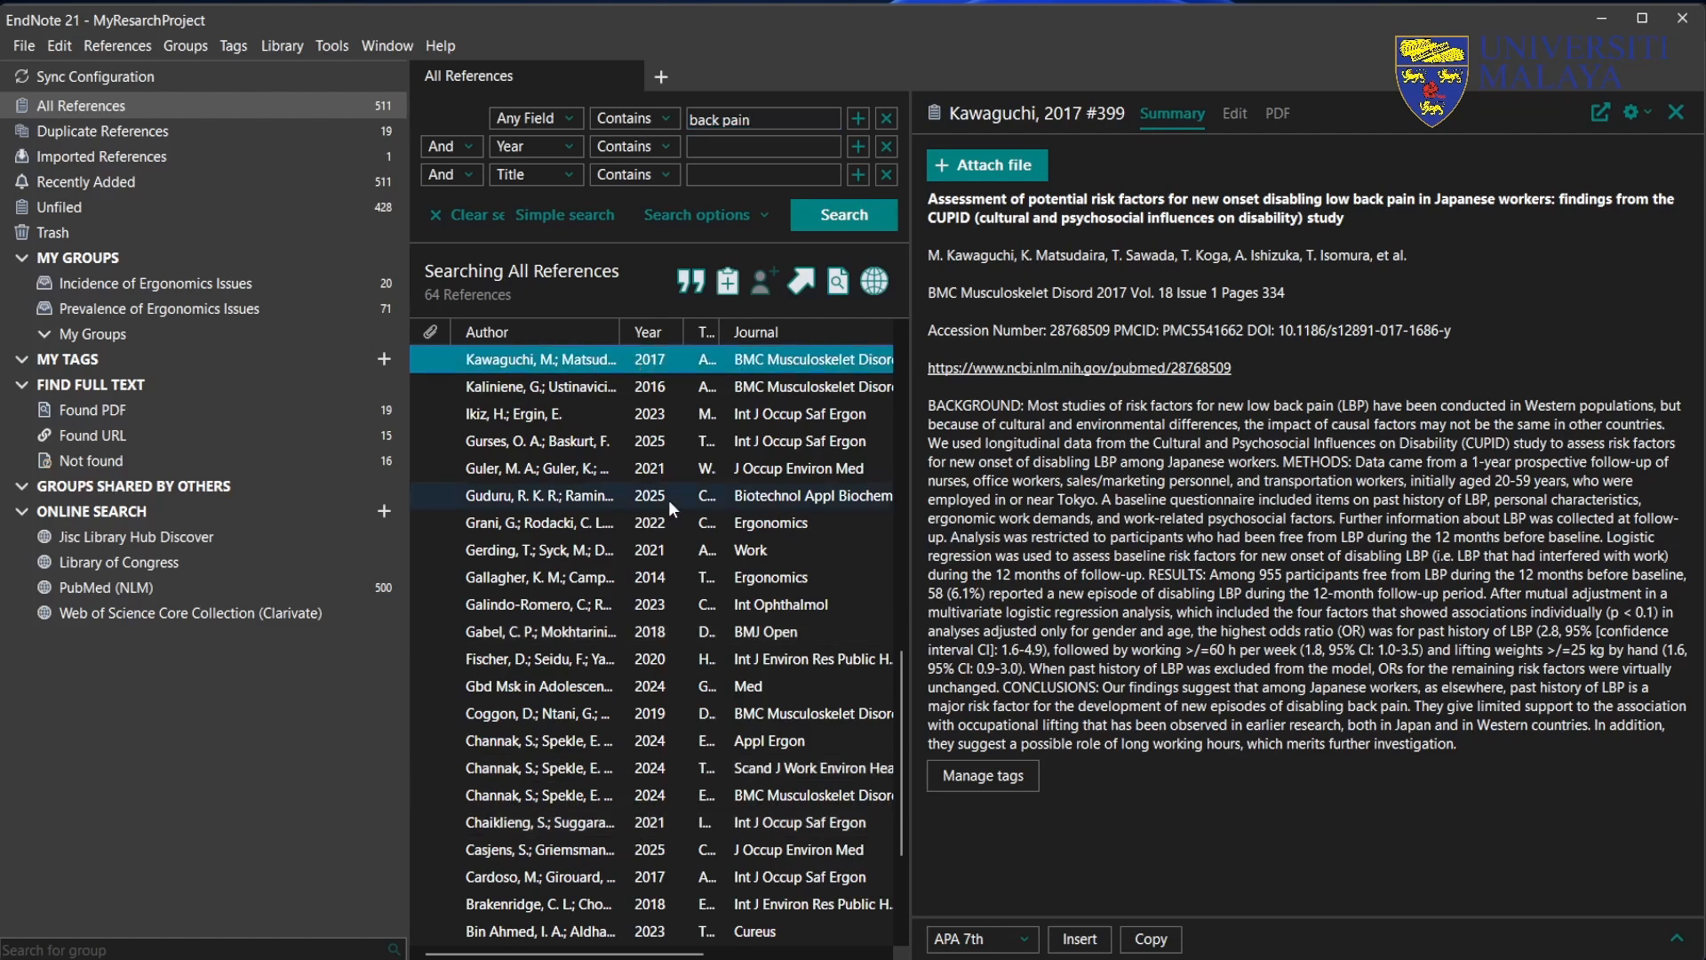
scroll(668, 499, "down", 3)
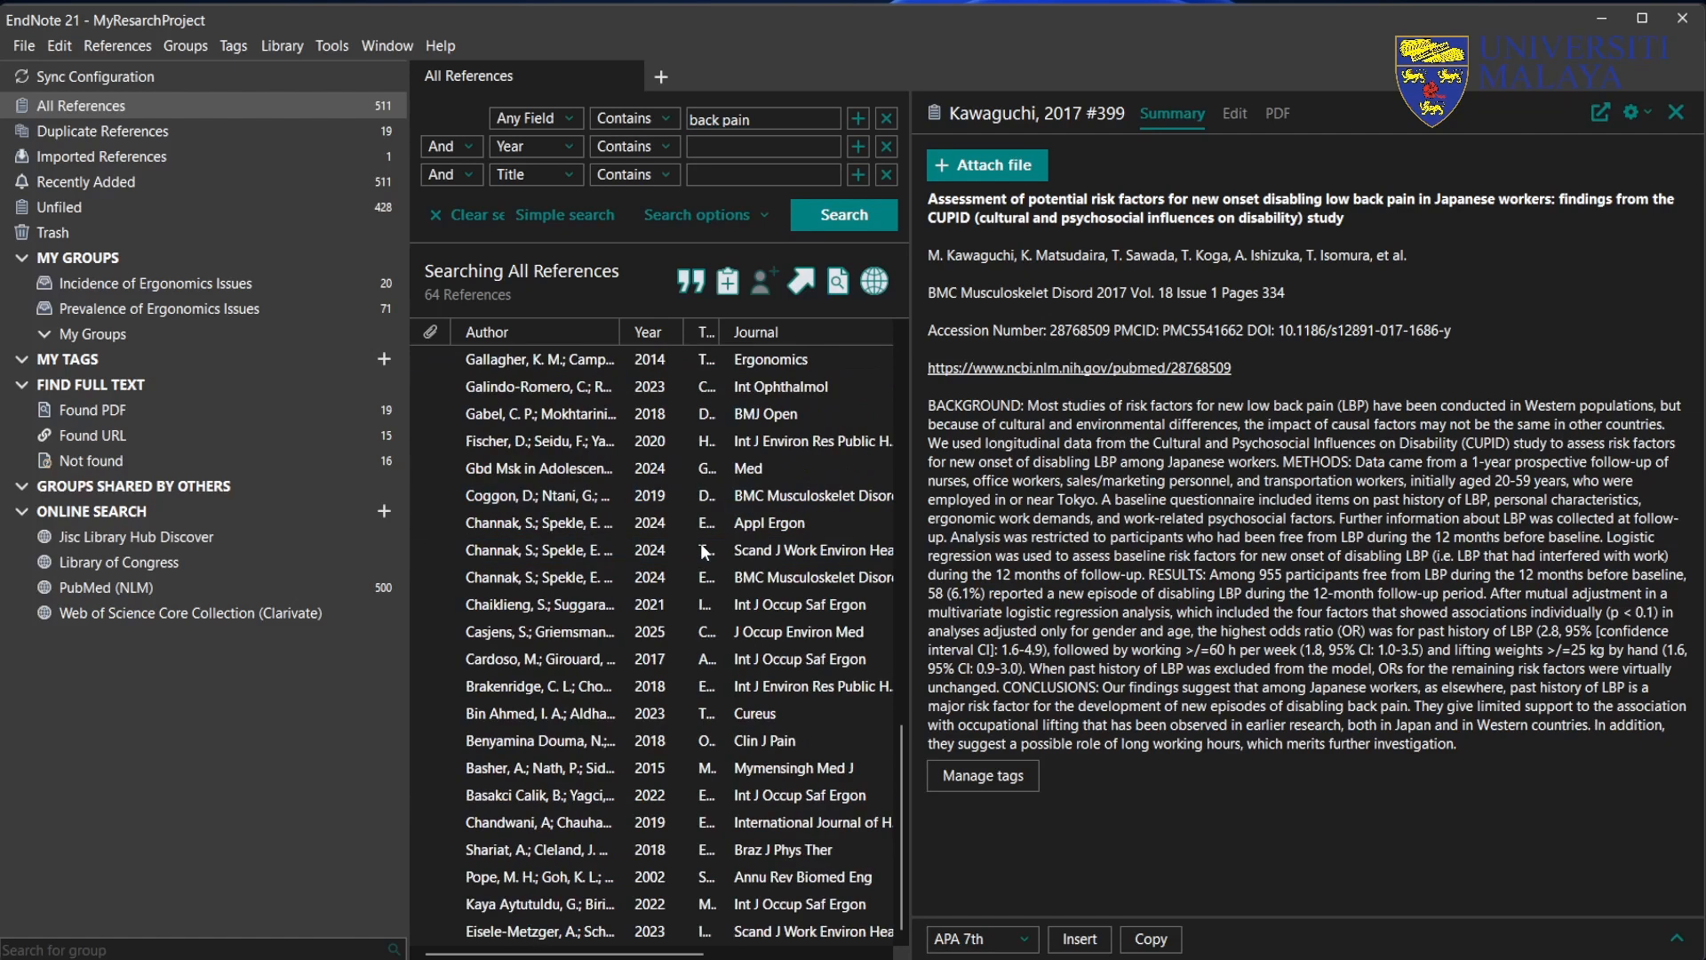
left_click(755, 931)
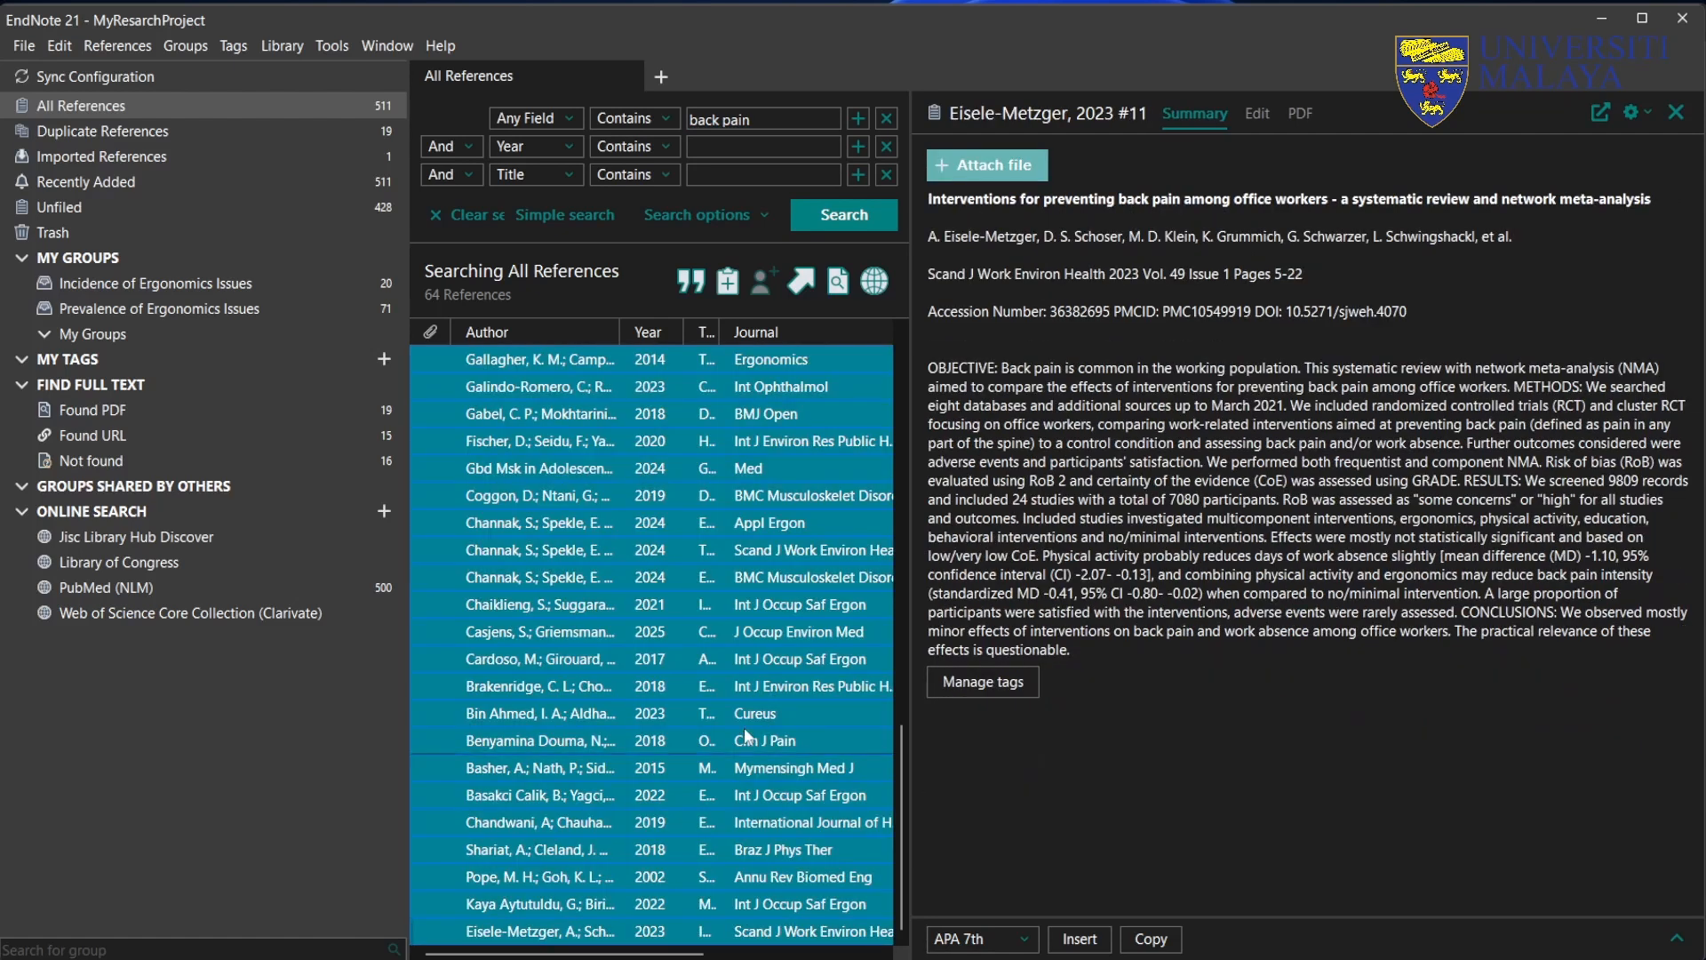
scroll(755, 924, "up", 7)
left_click(754, 715, "shift")
scroll(756, 720, "down", 7)
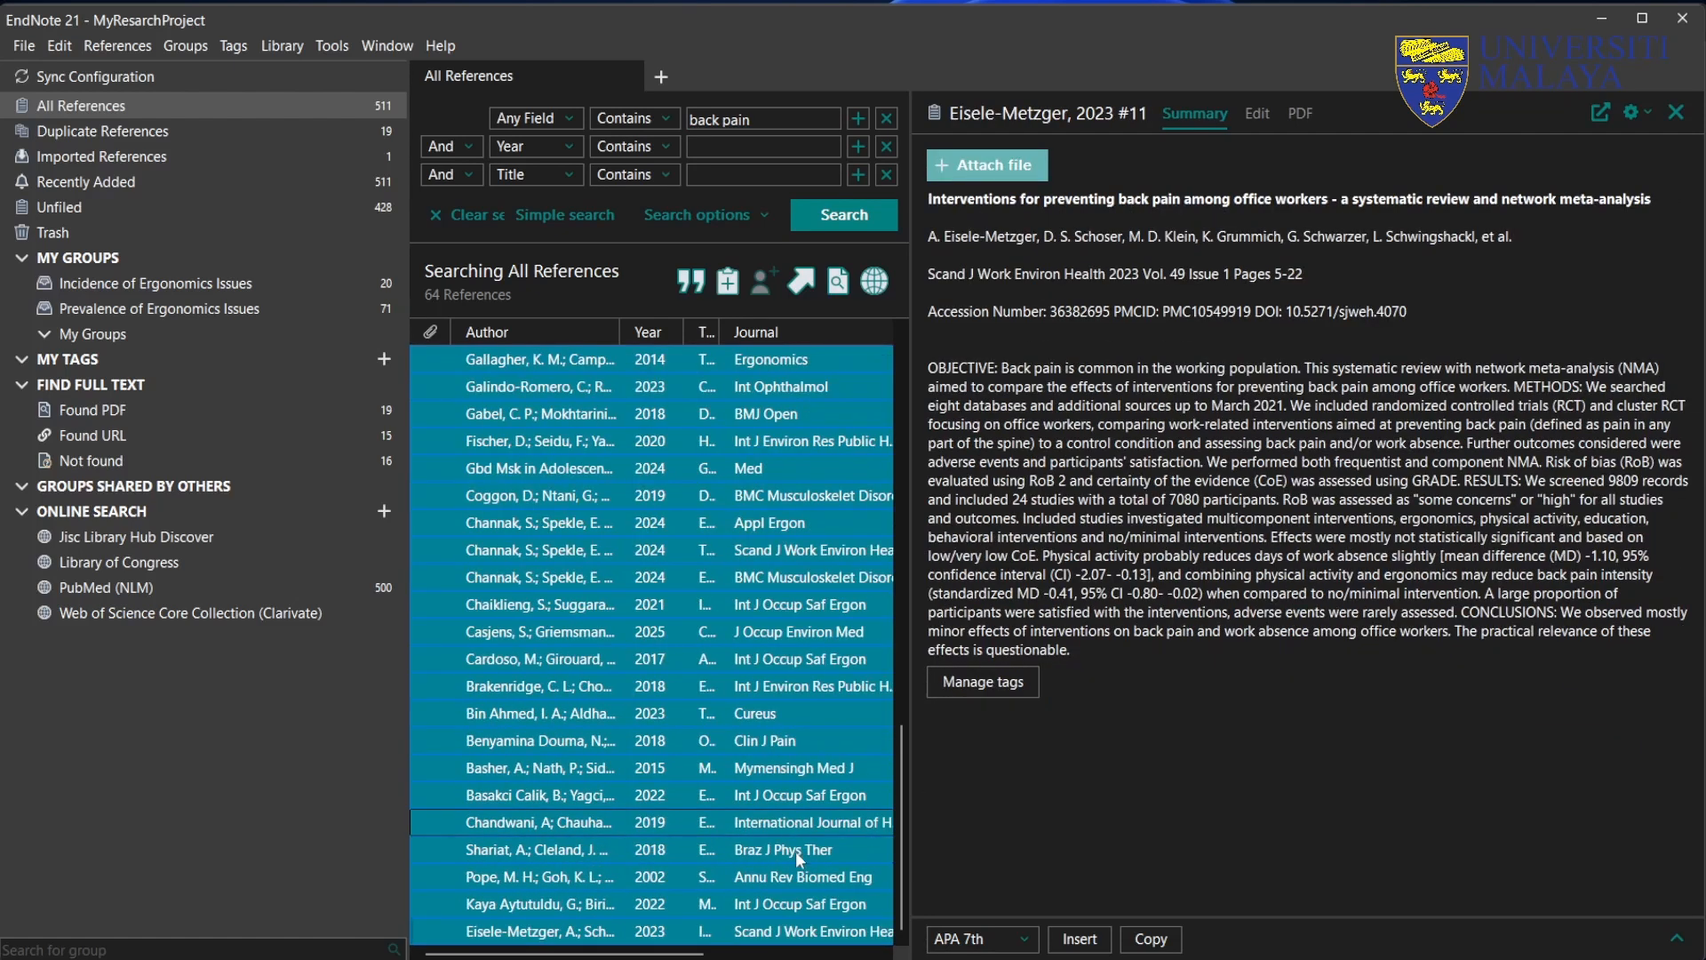
left_click(813, 931)
scroll(817, 810, "up", 14)
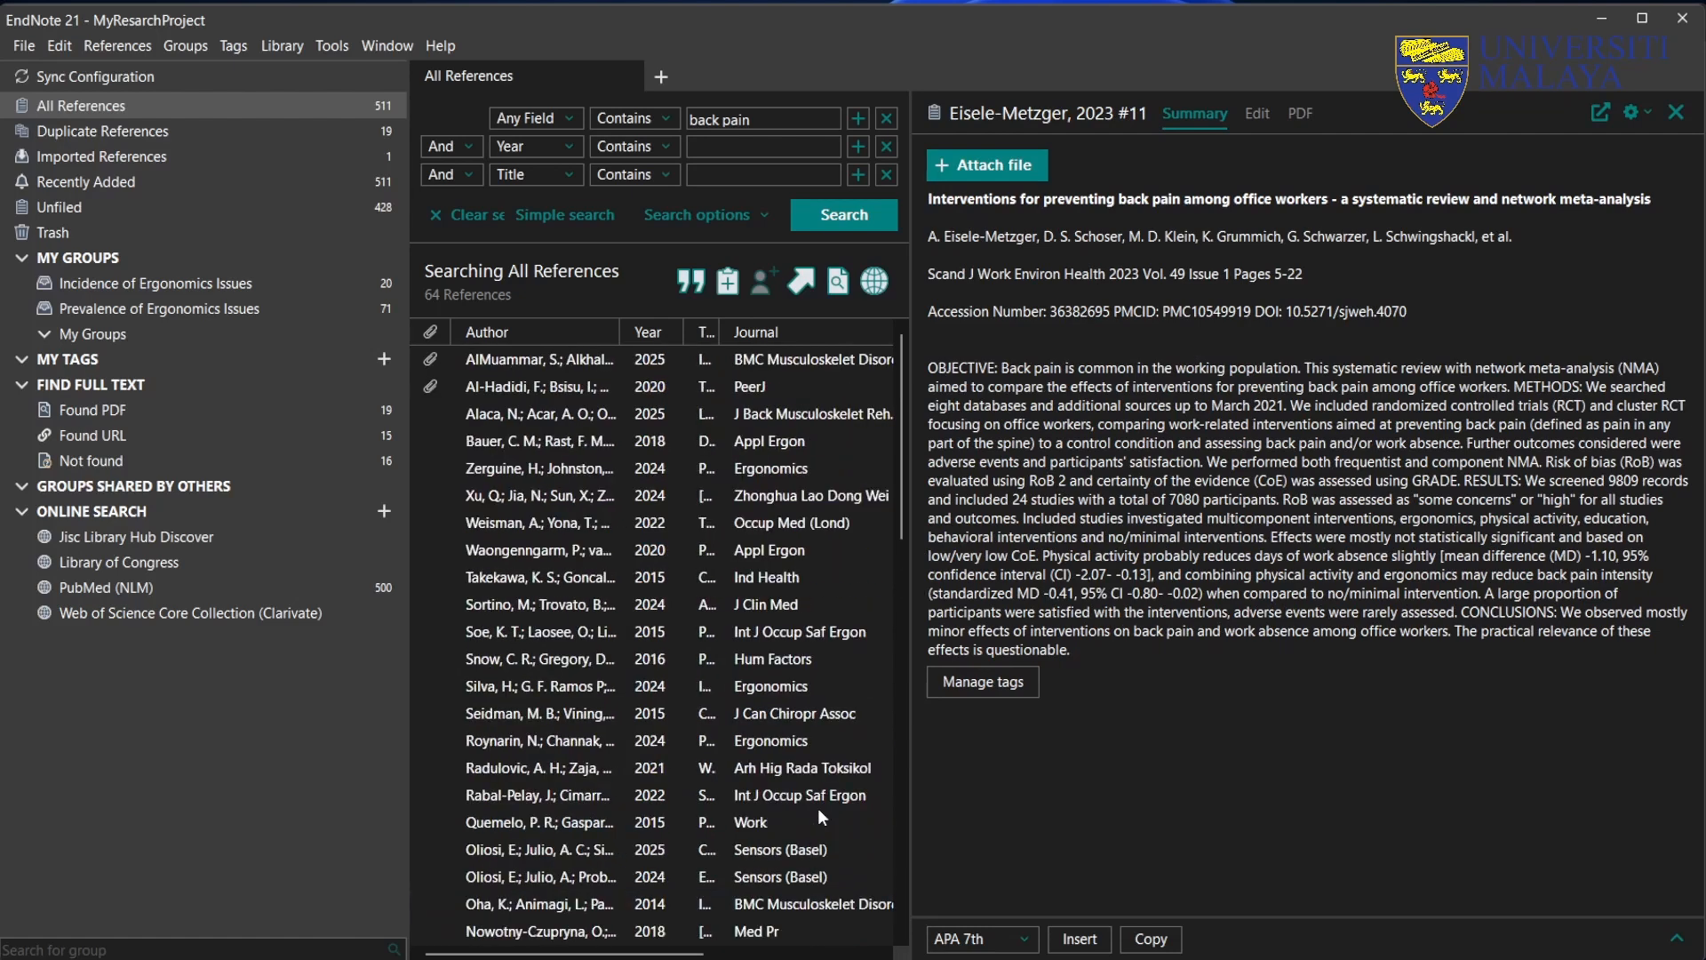
left_click(550, 364, "shift")
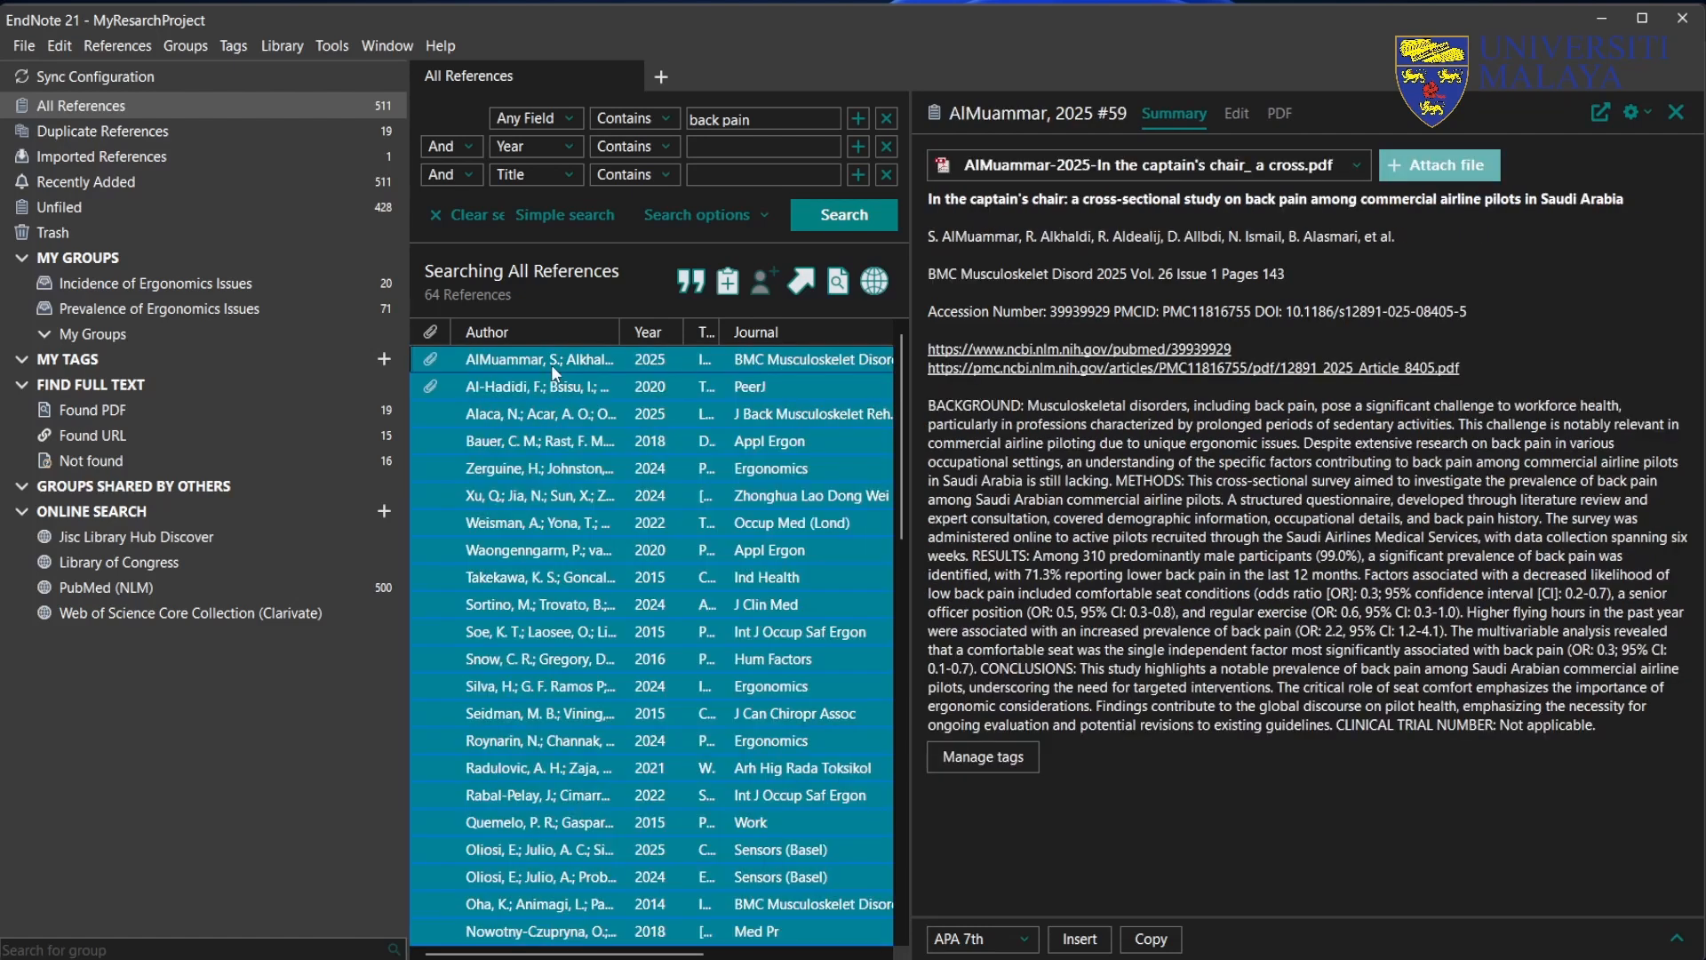
left_click(186, 46)
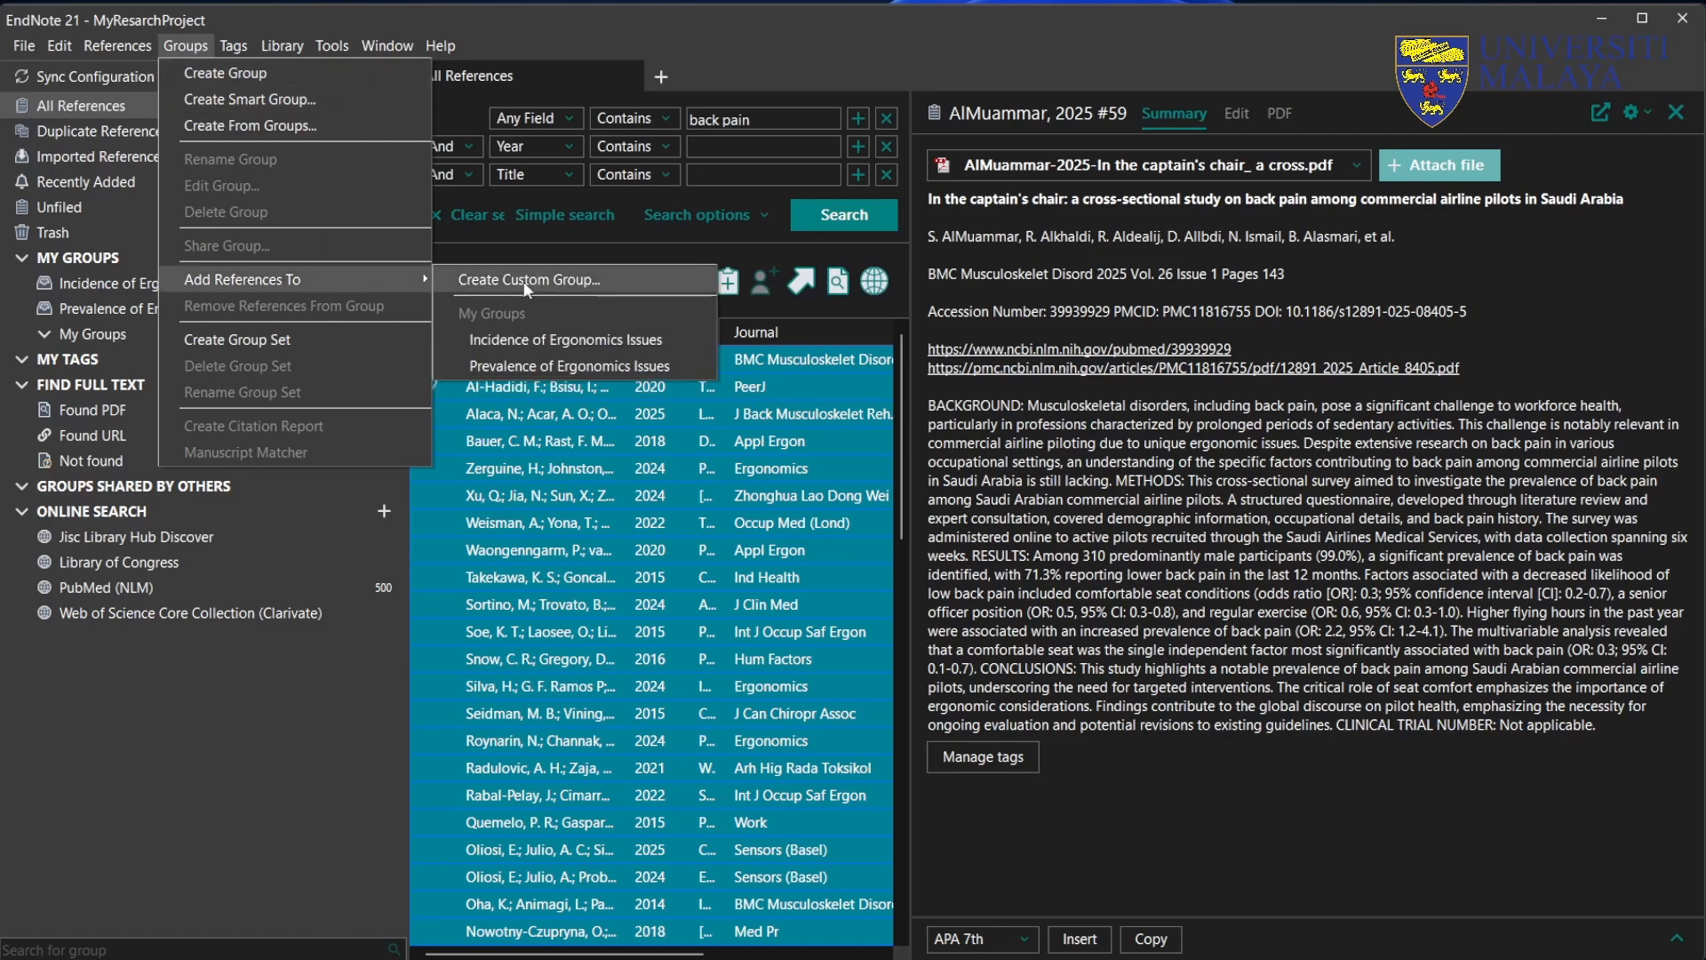
left_click(524, 283)
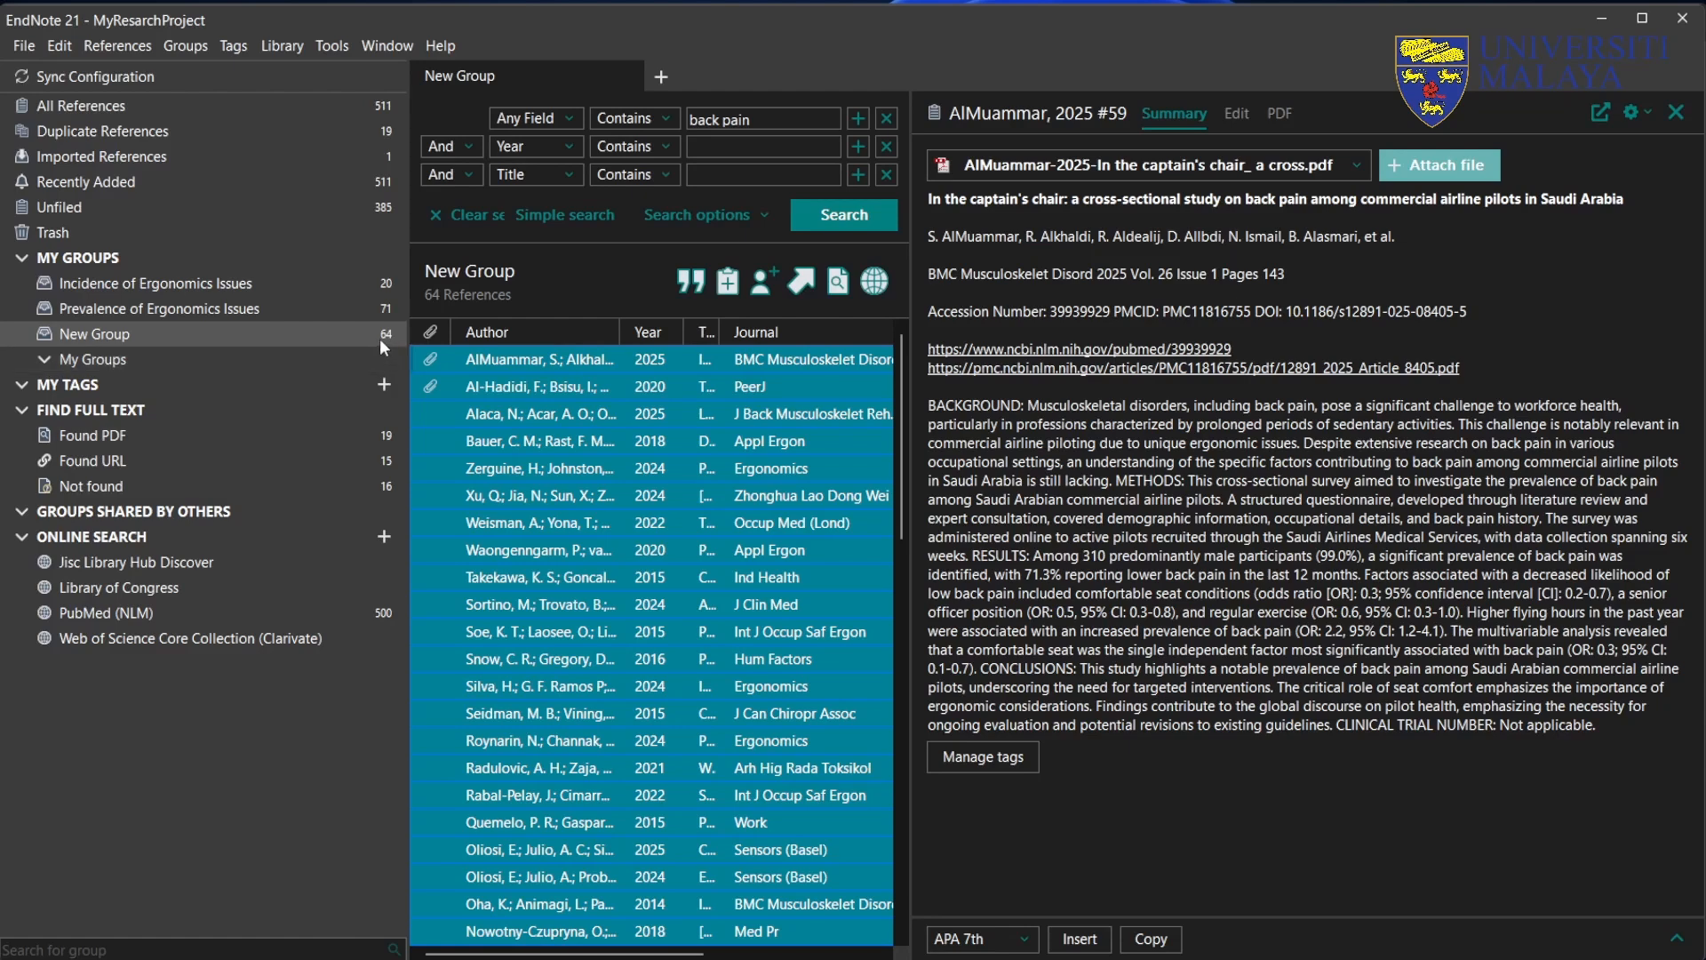
Step: Rename the new group holding the back pain references as "Back Pain"
left_click(127, 334)
left_click(139, 333)
key("ctrl+a")
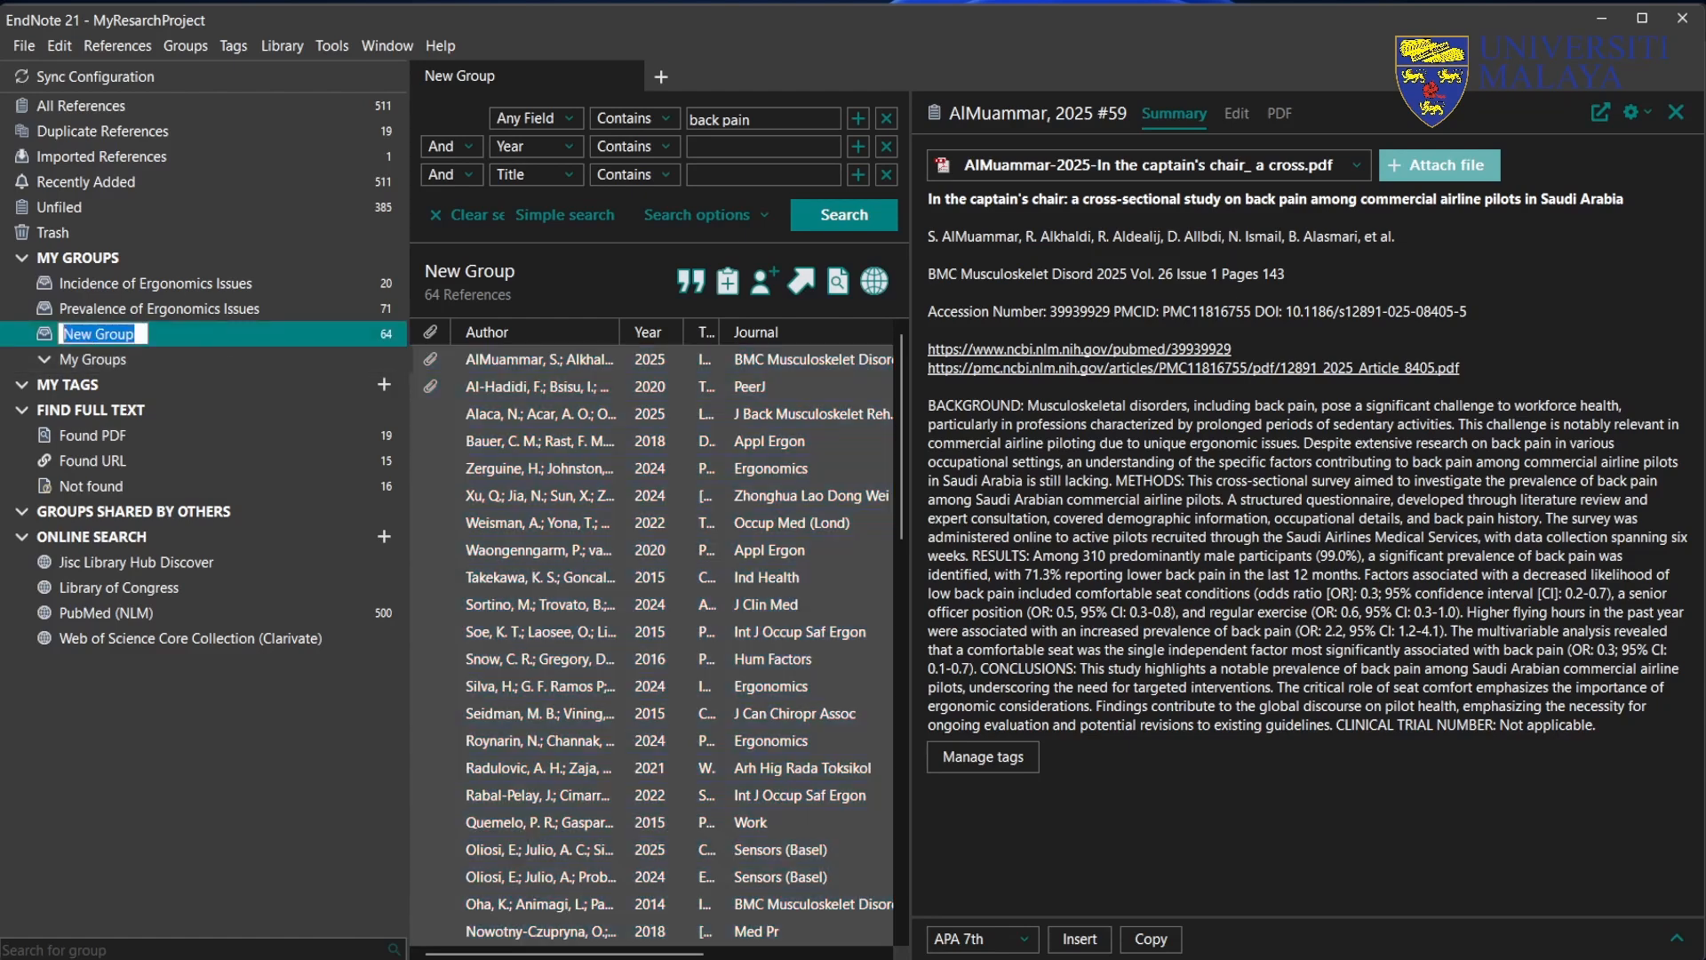
type("Back Pain")
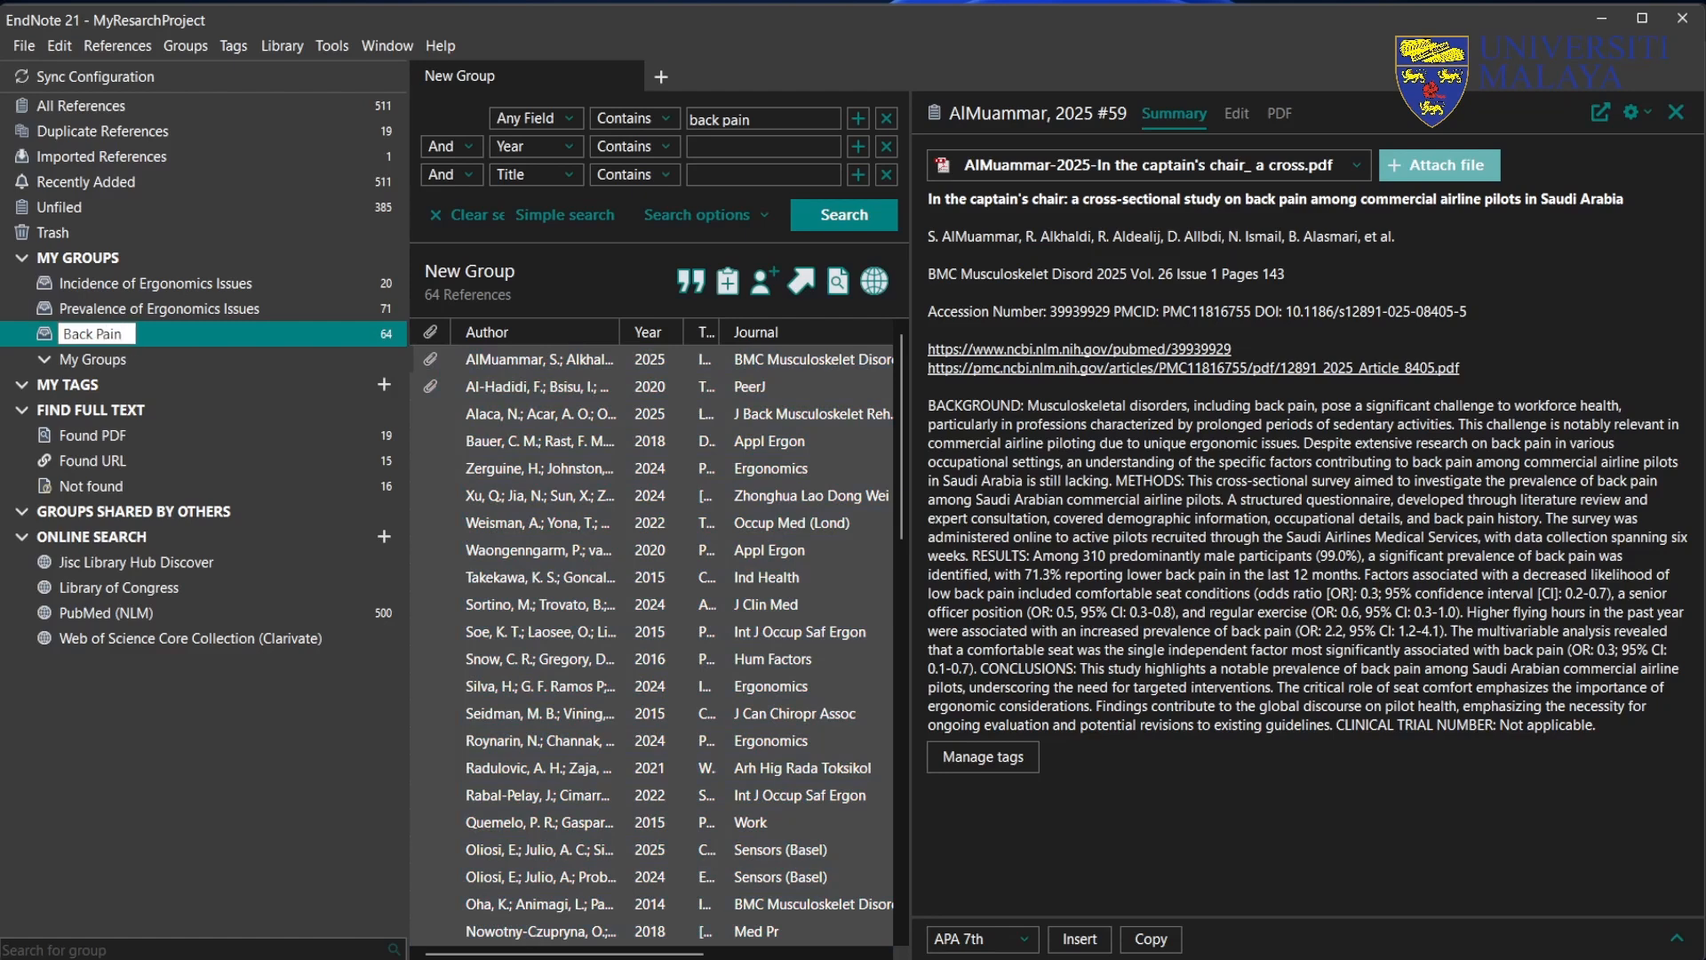
key("Return")
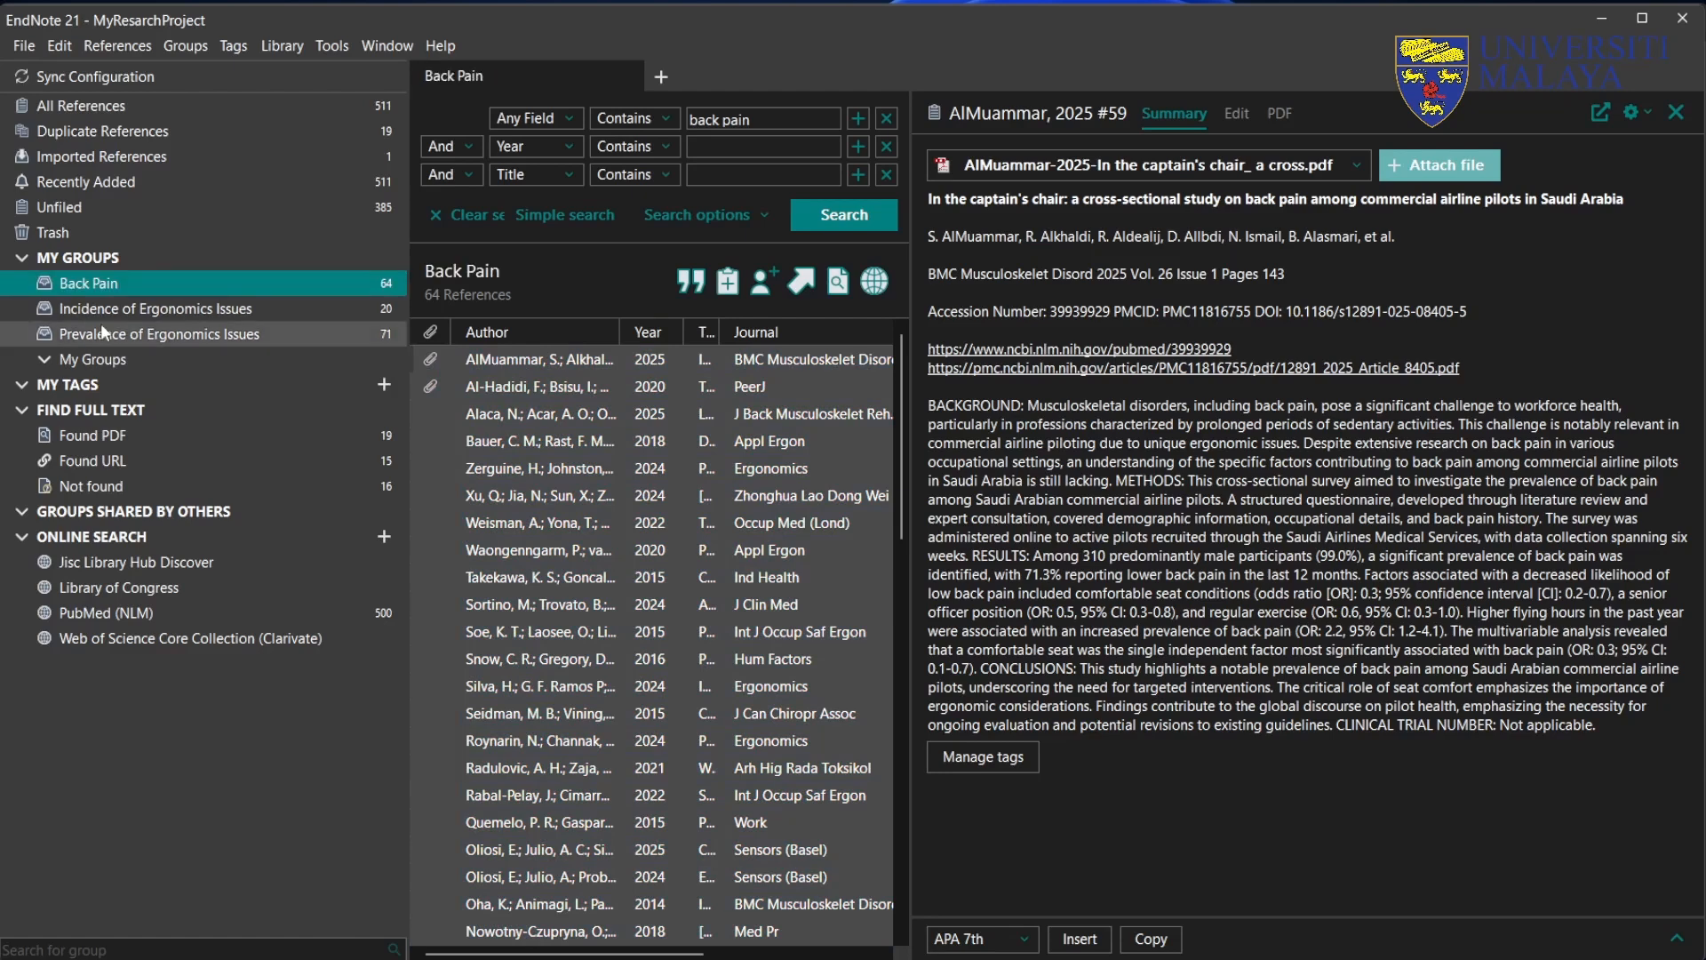
Step: View the Incidence of Ergonomics Issues group and search all references for Any Field containing "Incidence" to compare
left_click(121, 311)
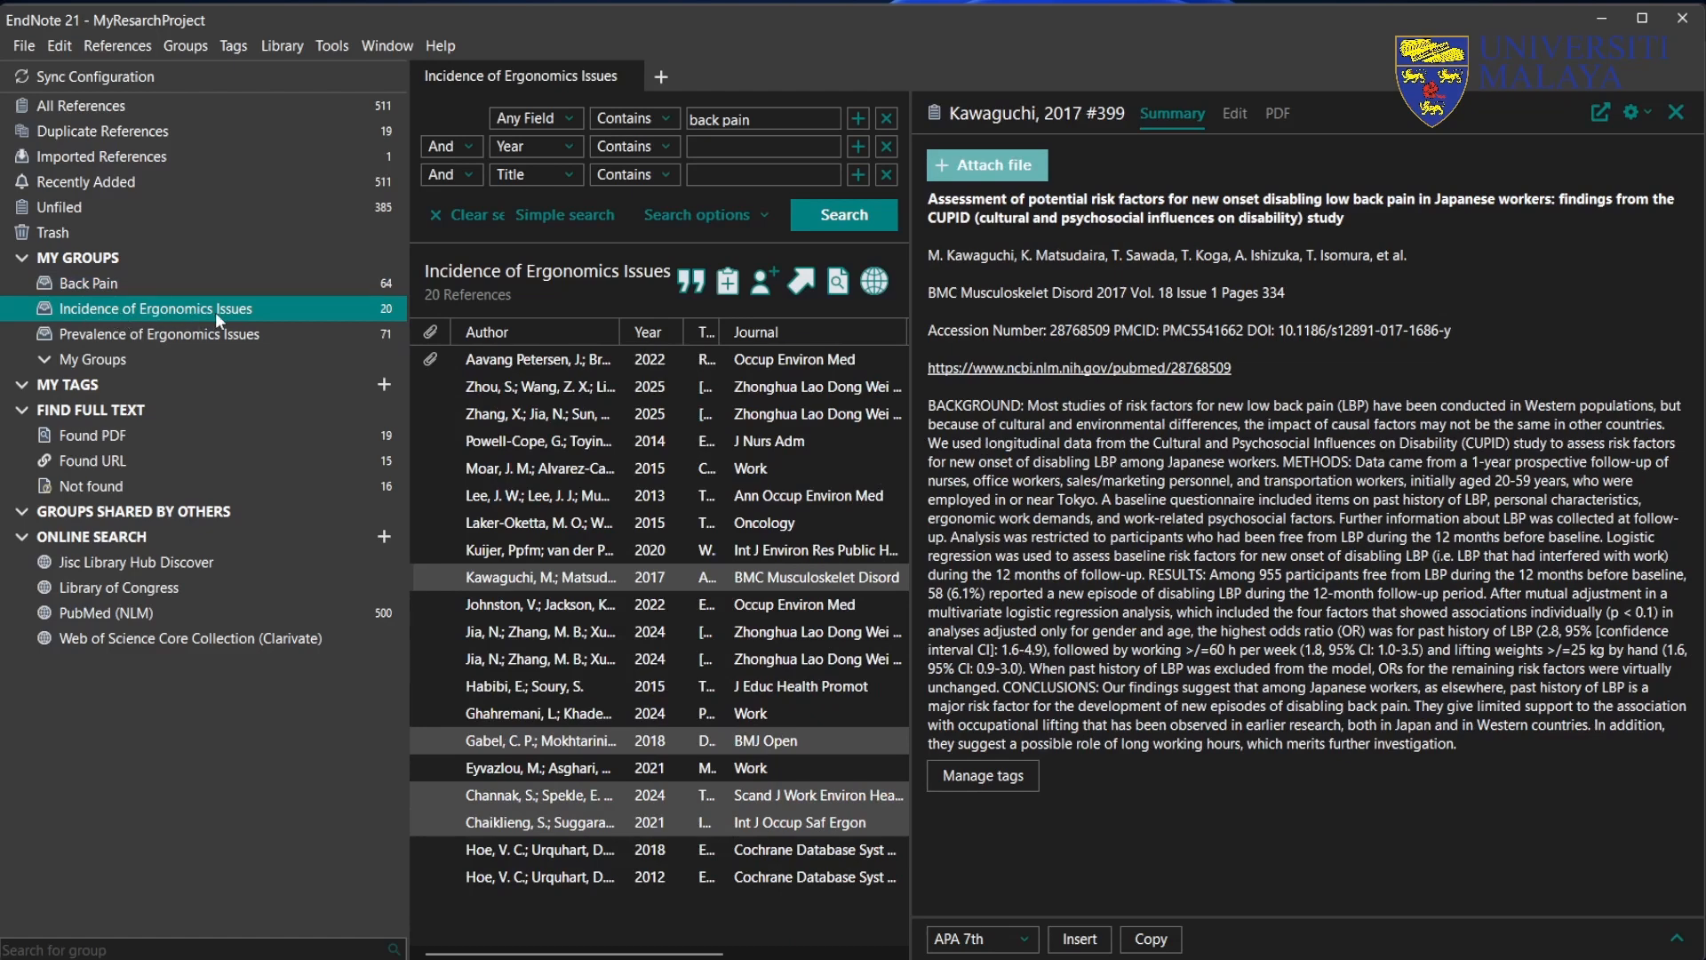
left_click(277, 114)
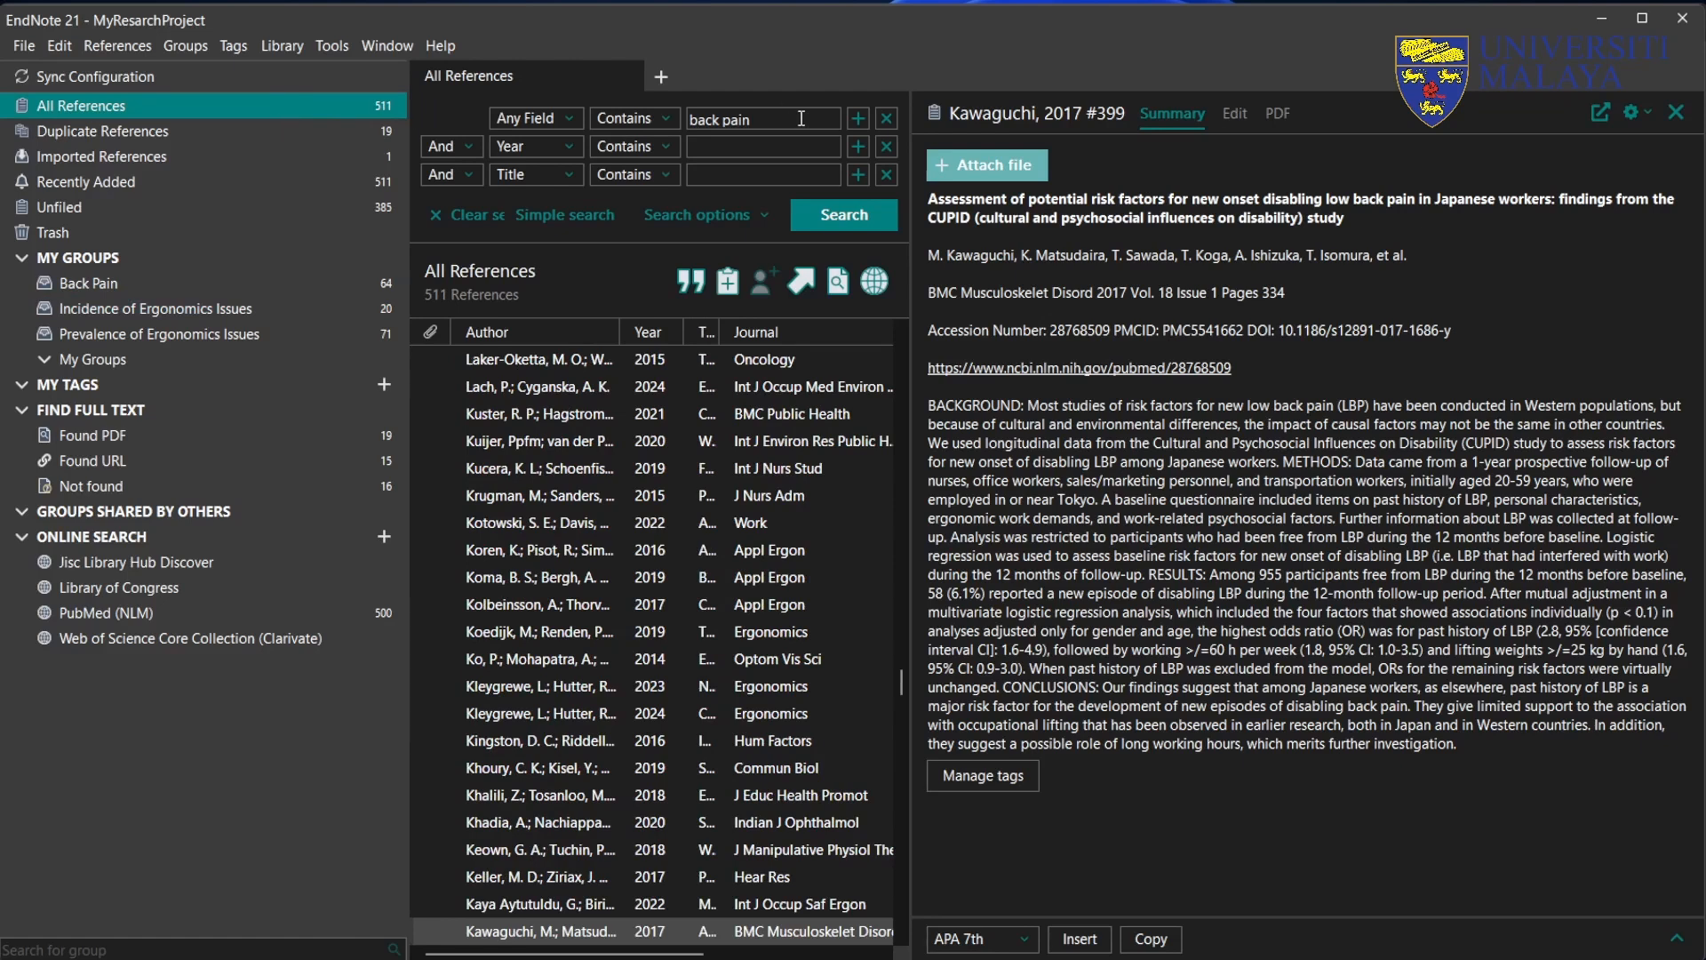
left_click_drag(796, 120, 659, 114)
type("Incidn")
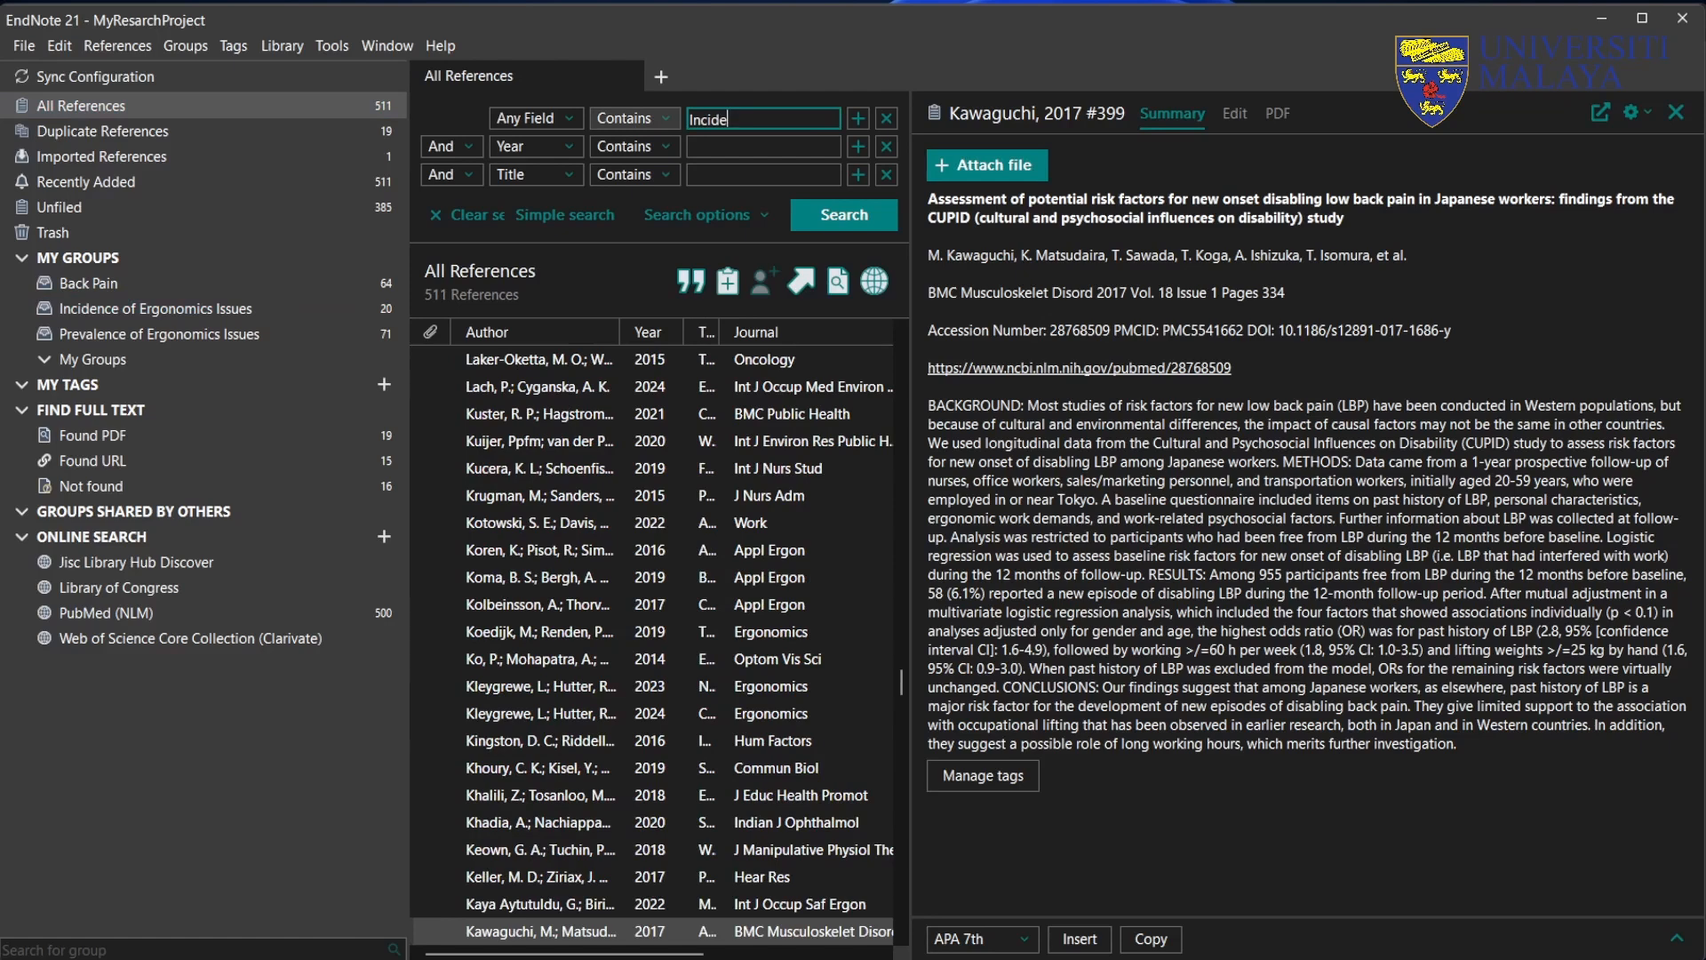
type("nce")
left_click(822, 220)
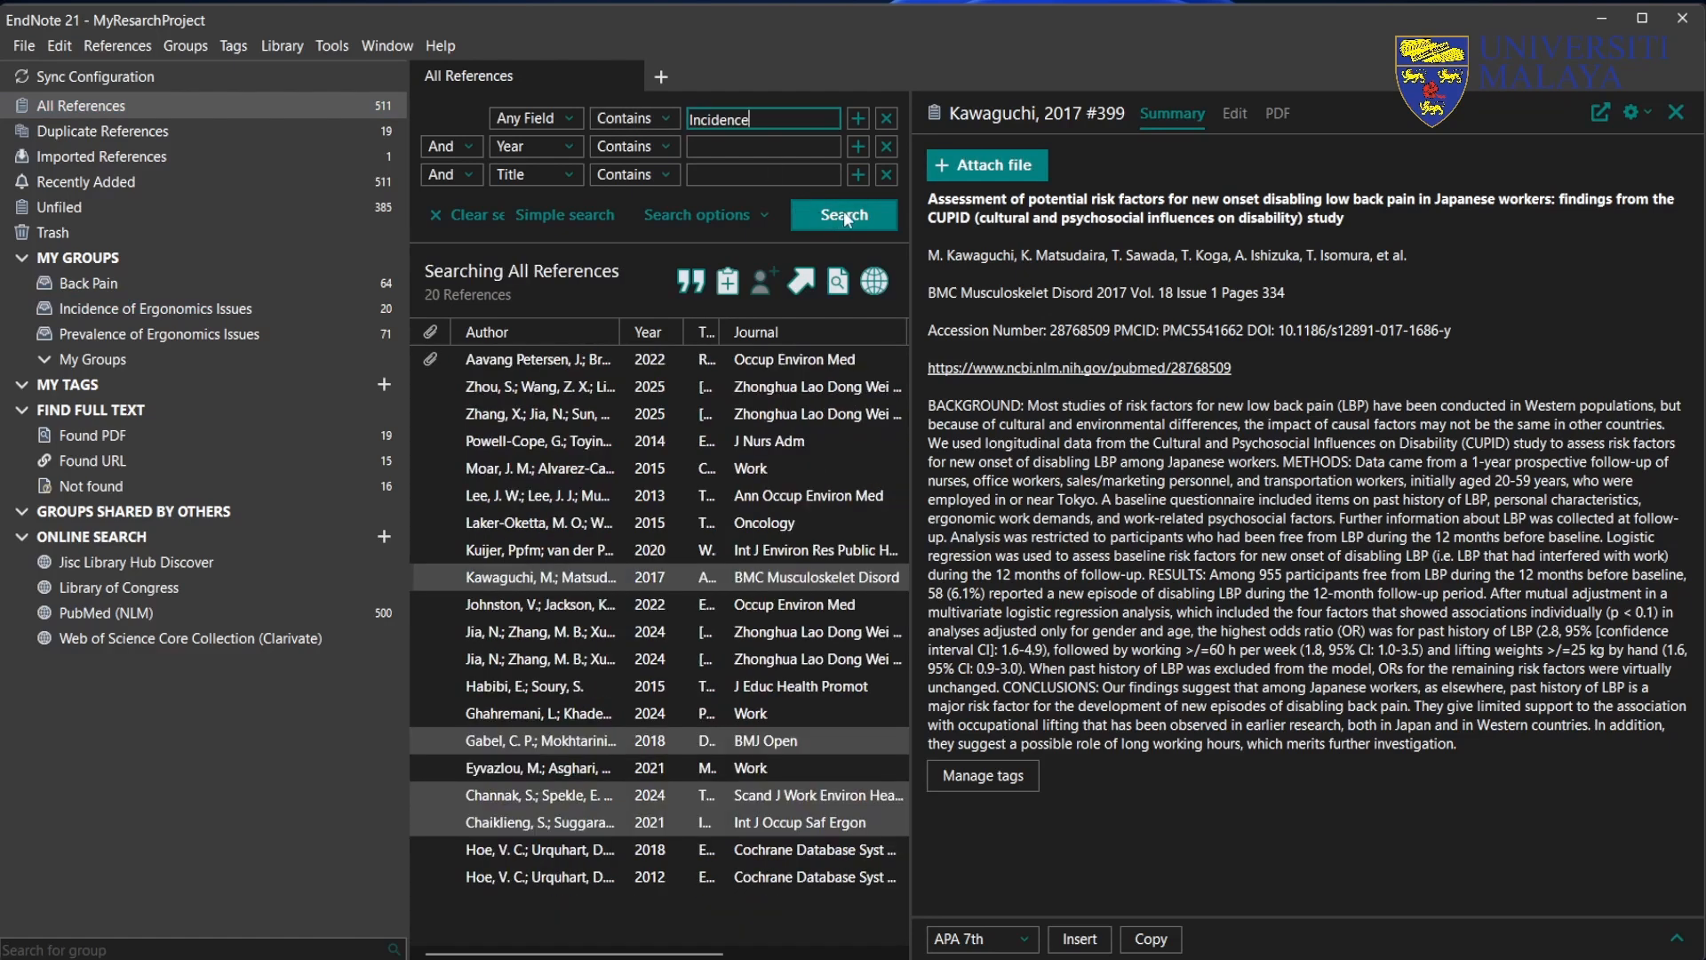
left_click(850, 214)
Step: Replace the search term with "Neck Pain" in Any Field and run the search across all references
left_click_drag(778, 117, 629, 125)
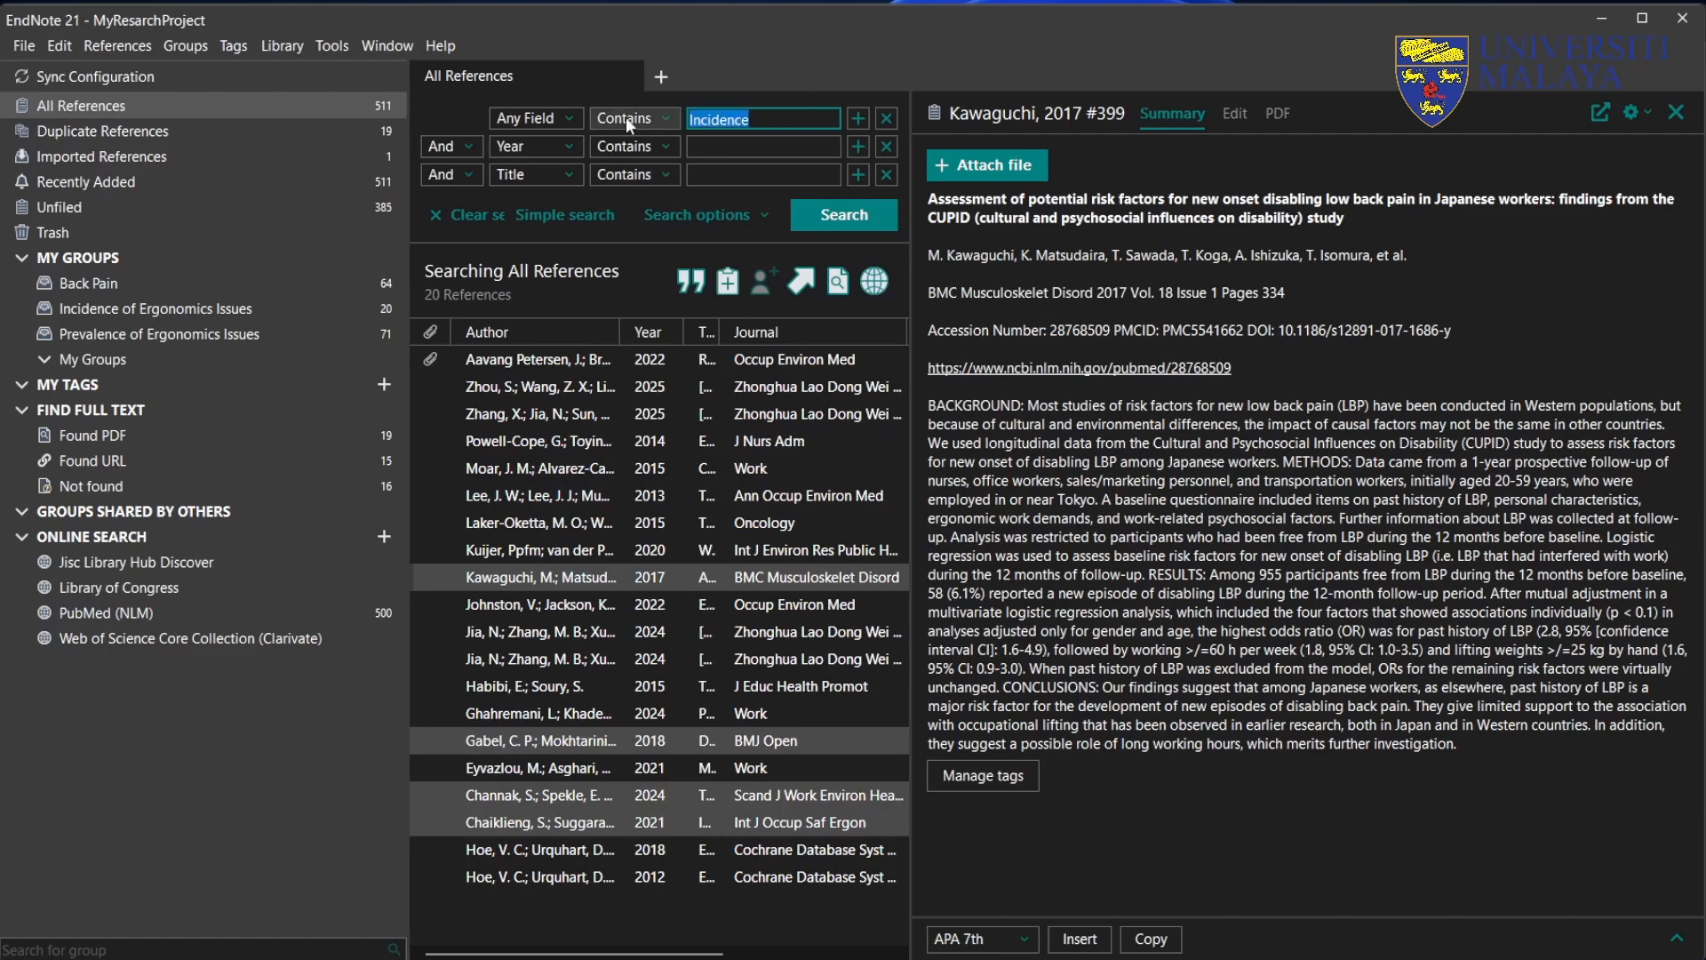
key("BackSpace")
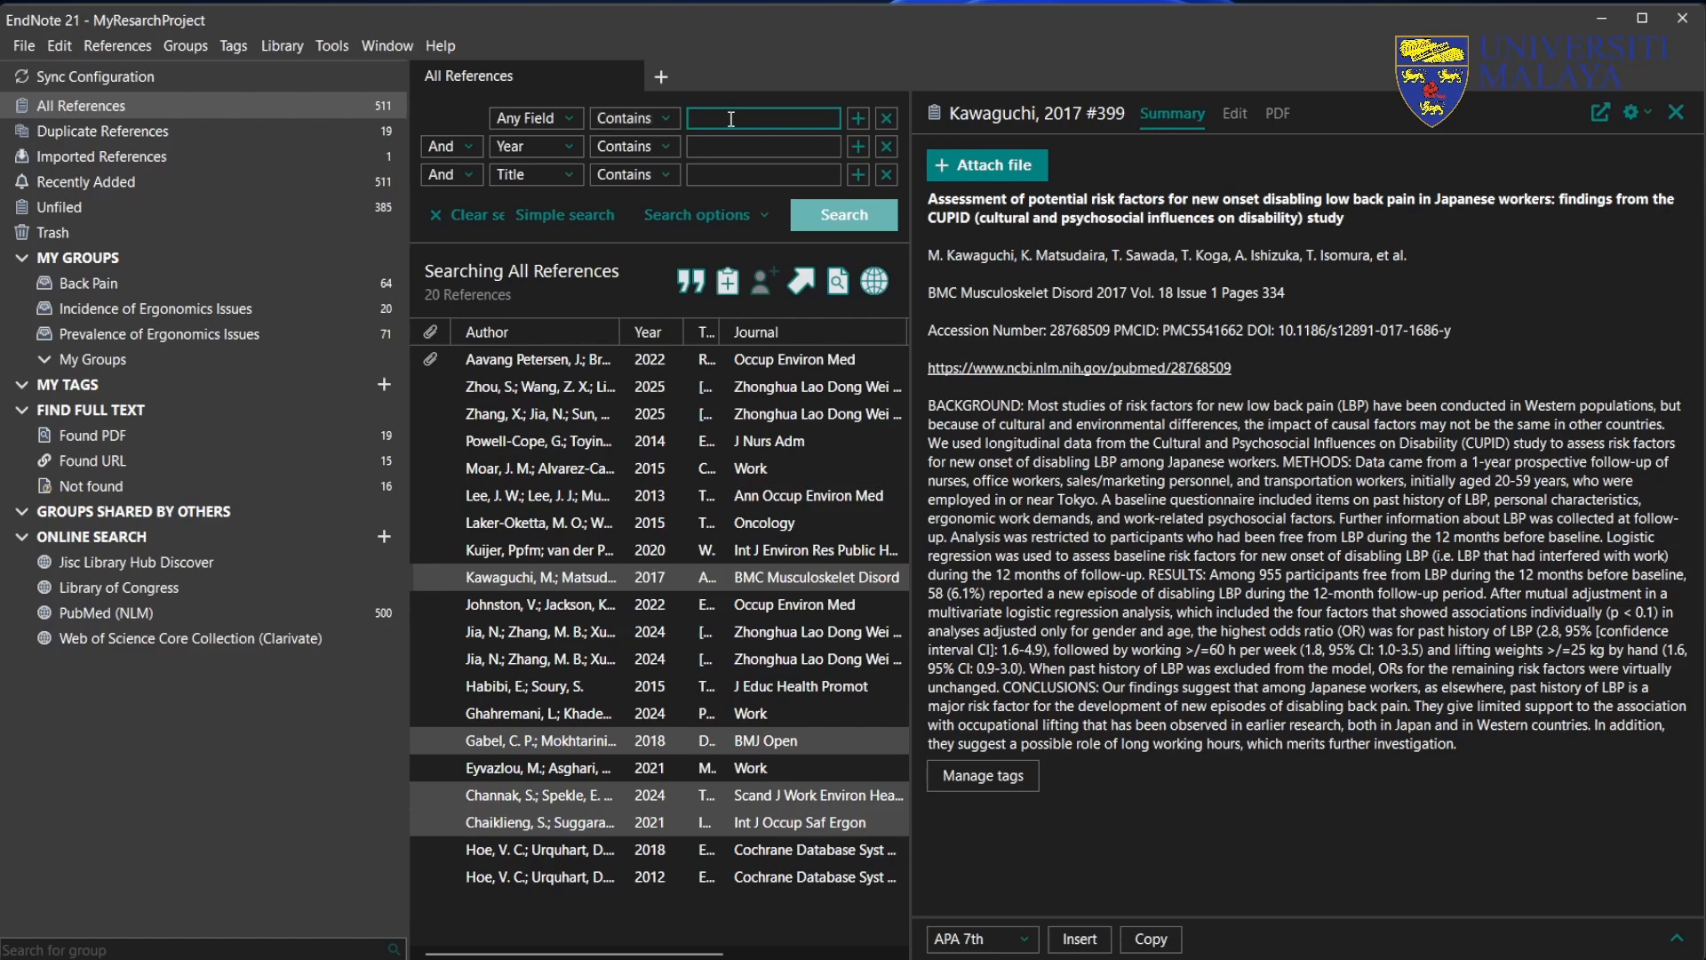
type("Neck Pain")
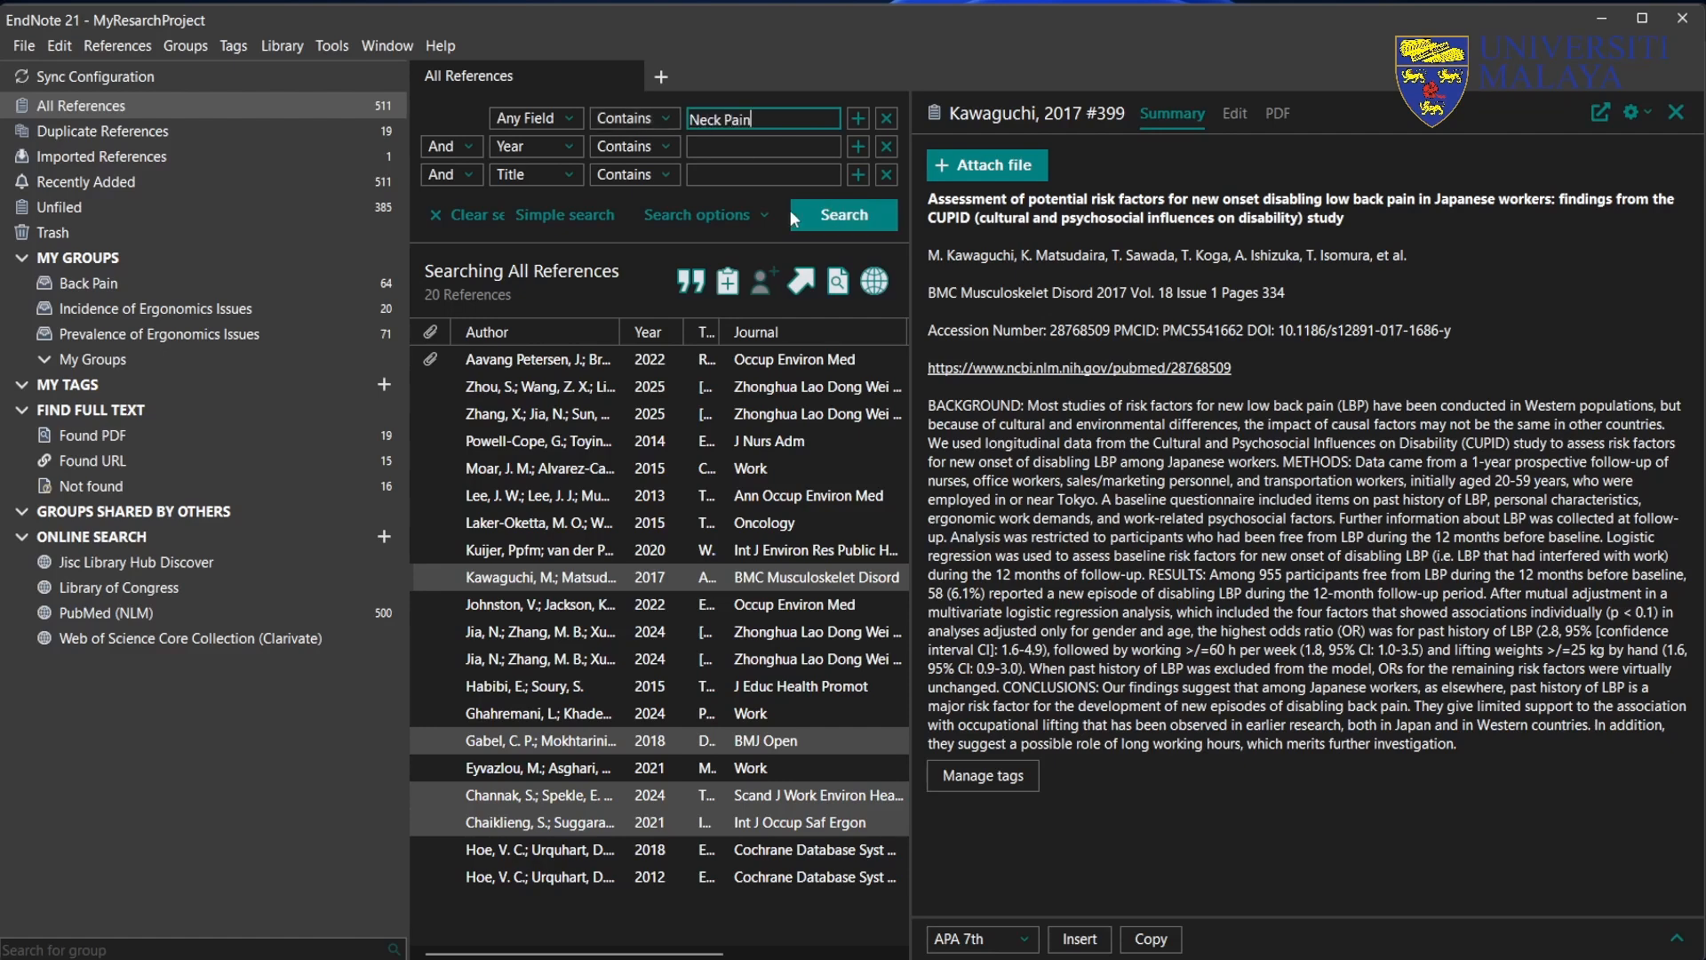
left_click(858, 221)
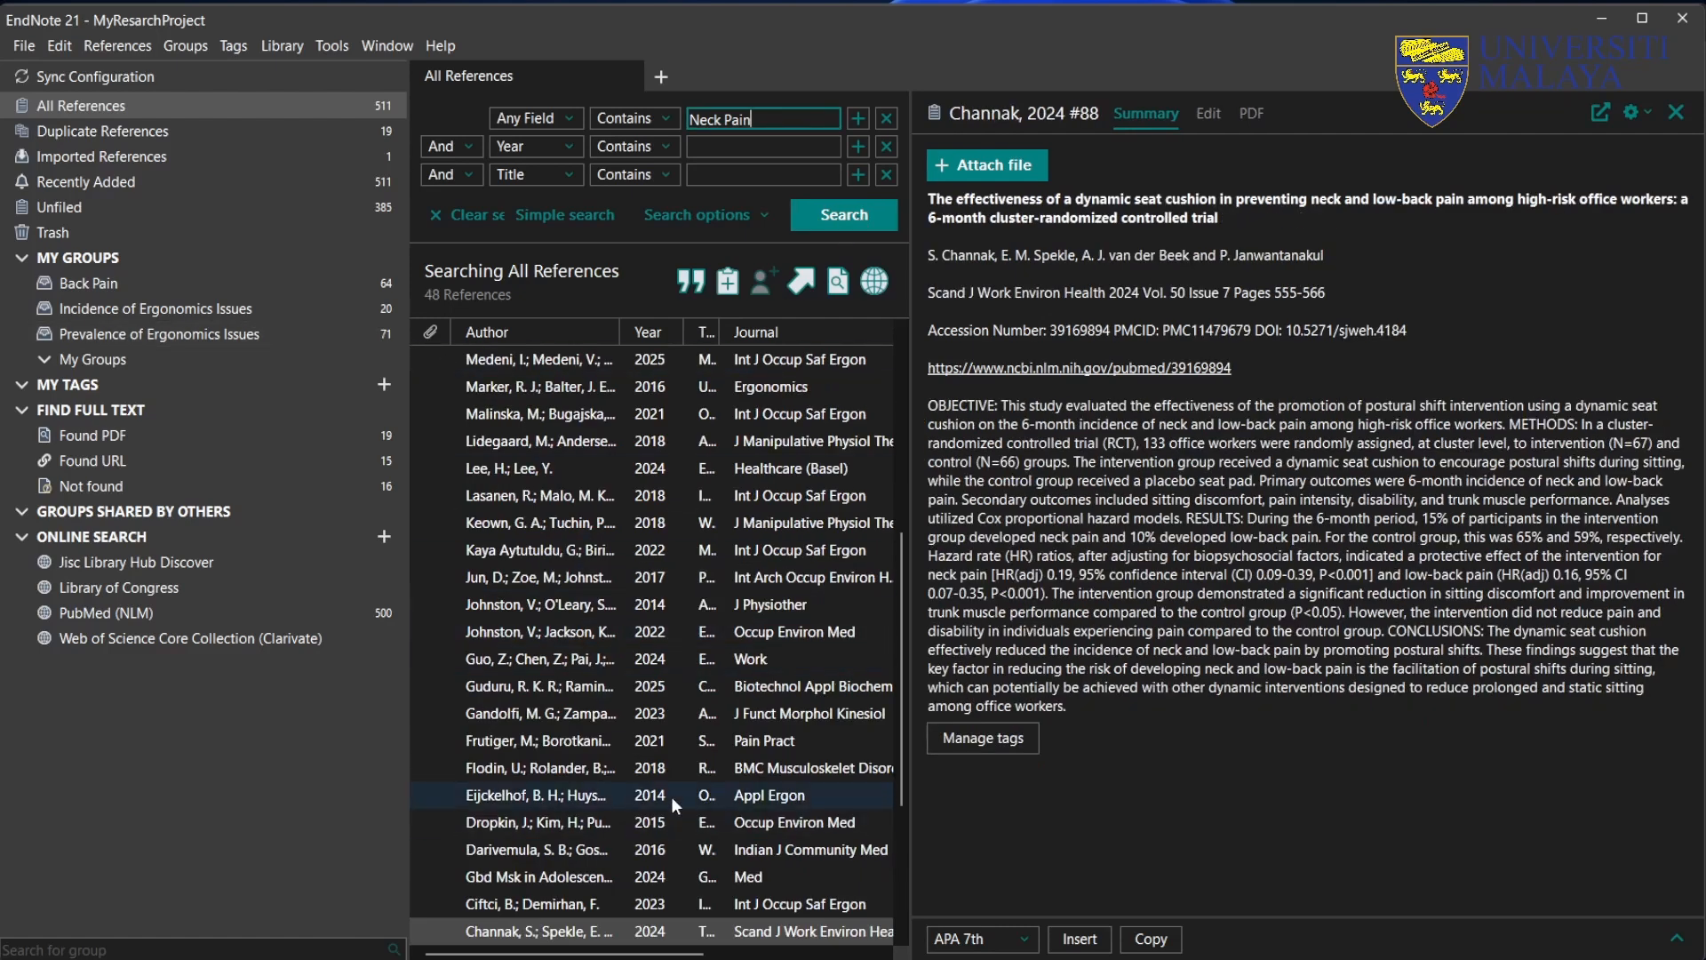
Step: Select all references found by the neck pain search and add them to a newly created custom group
scroll(675, 782, "down", 3)
scroll(679, 770, "up", 9)
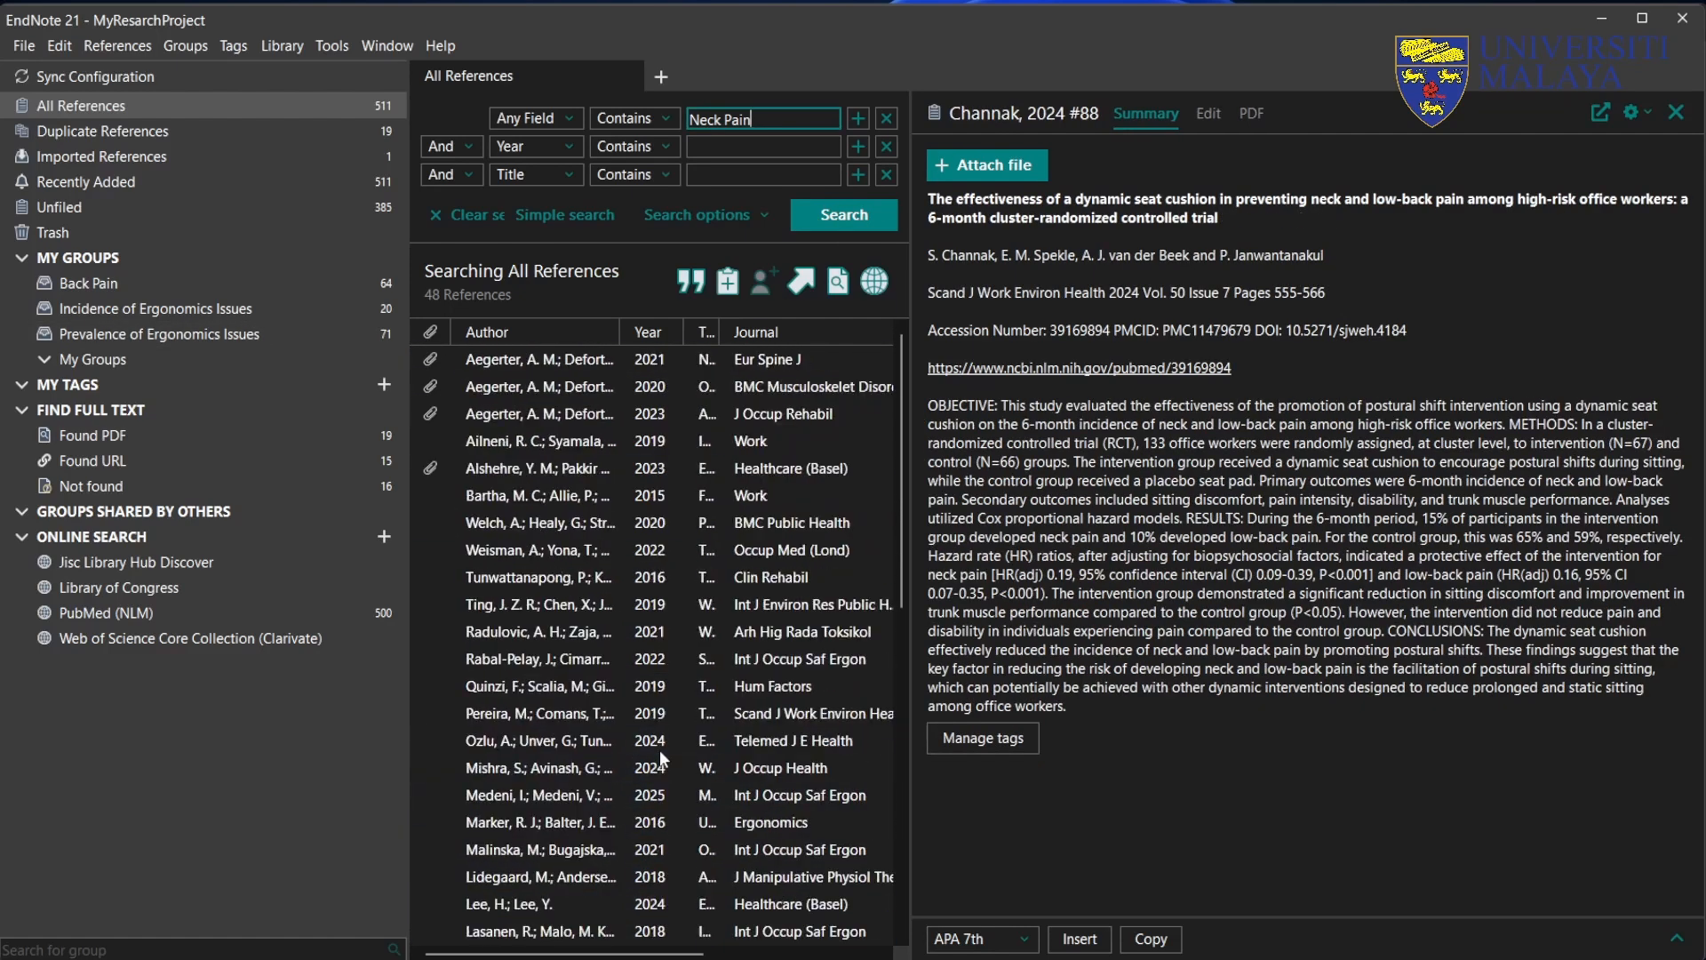
left_click(613, 360)
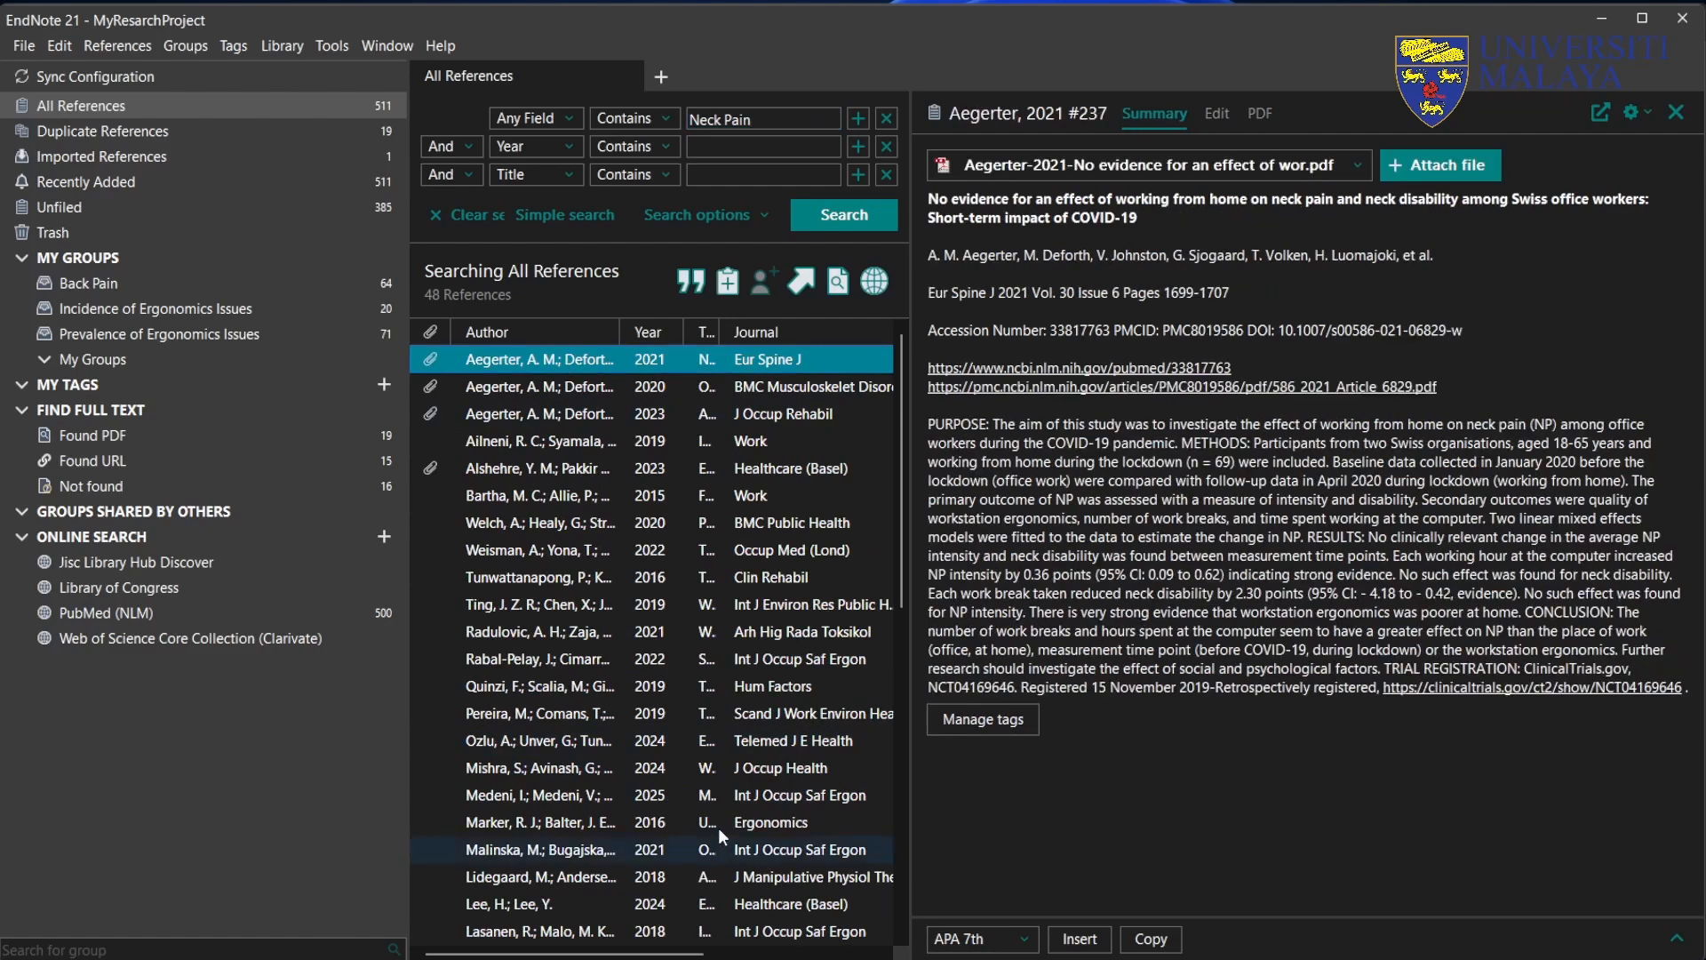
scroll(722, 828, "down", 3)
left_click(667, 931, "shift")
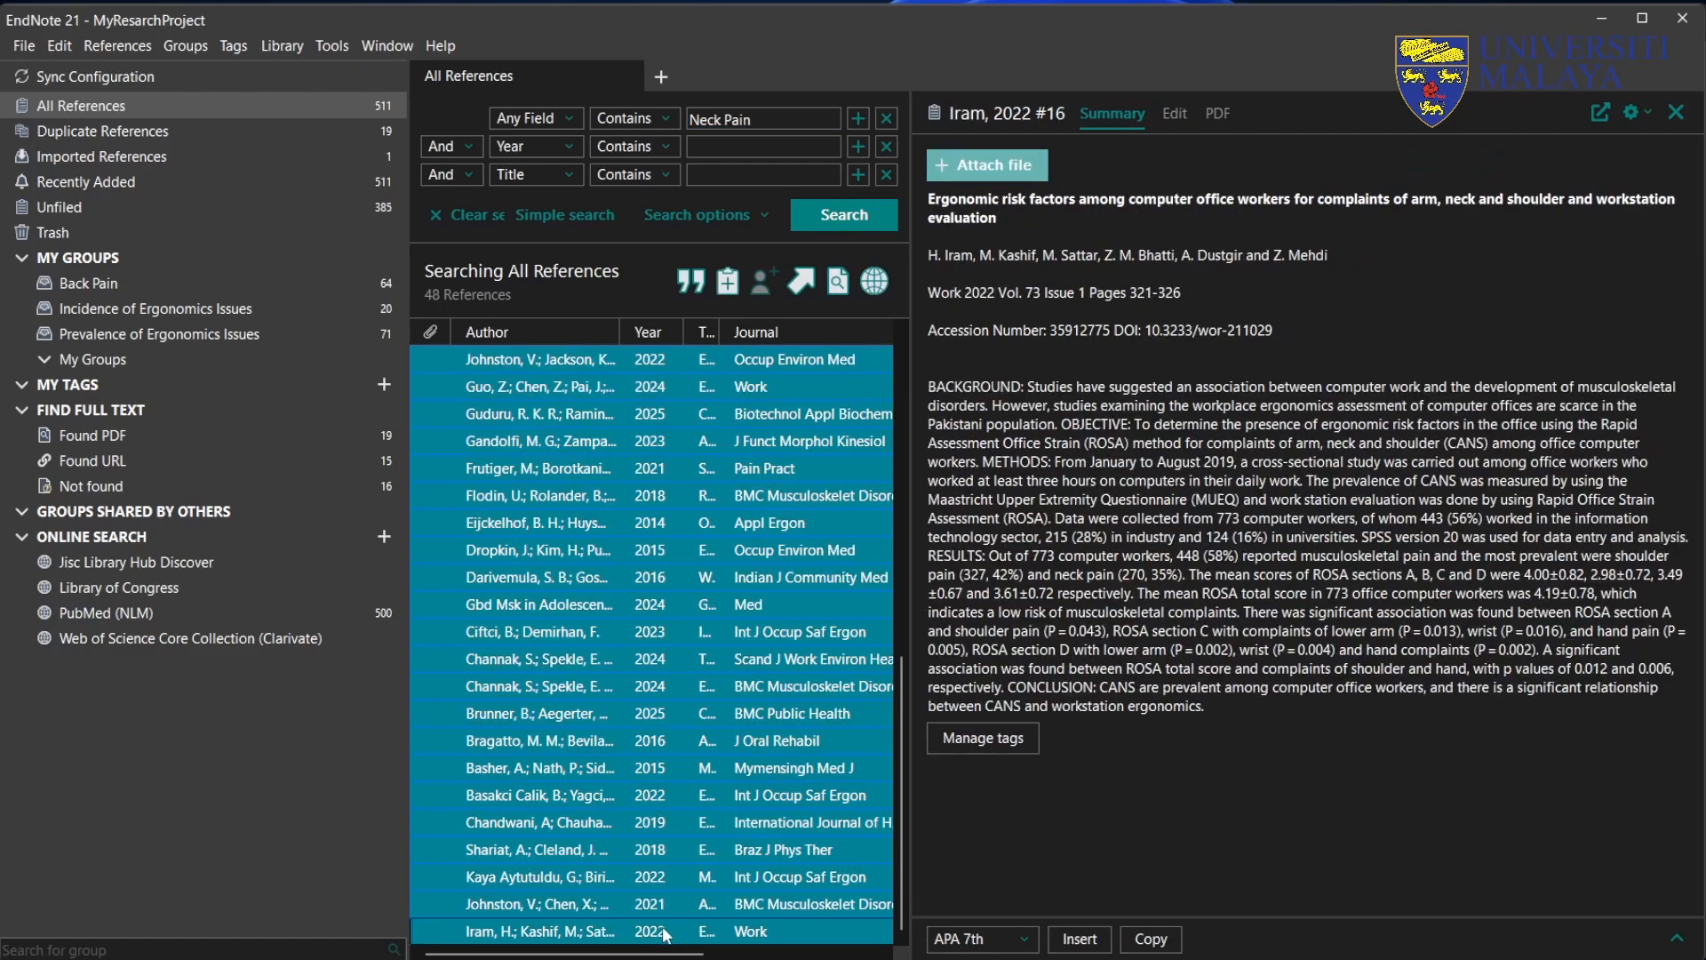
right_click(553, 539)
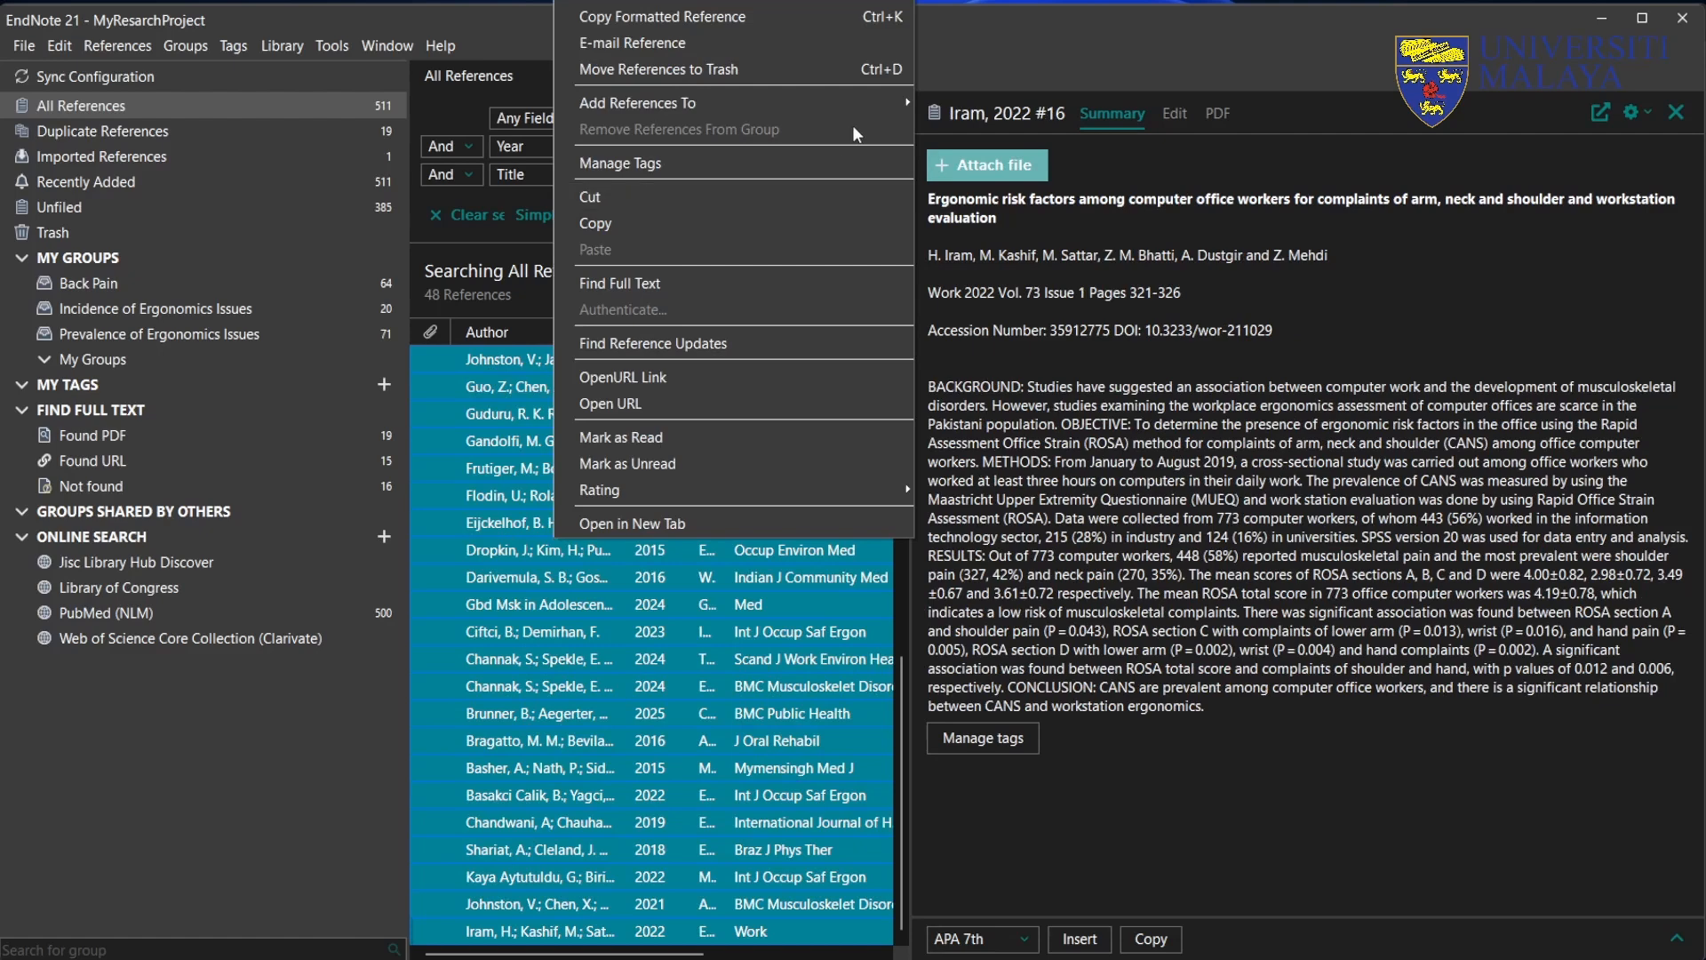
left_click(177, 46)
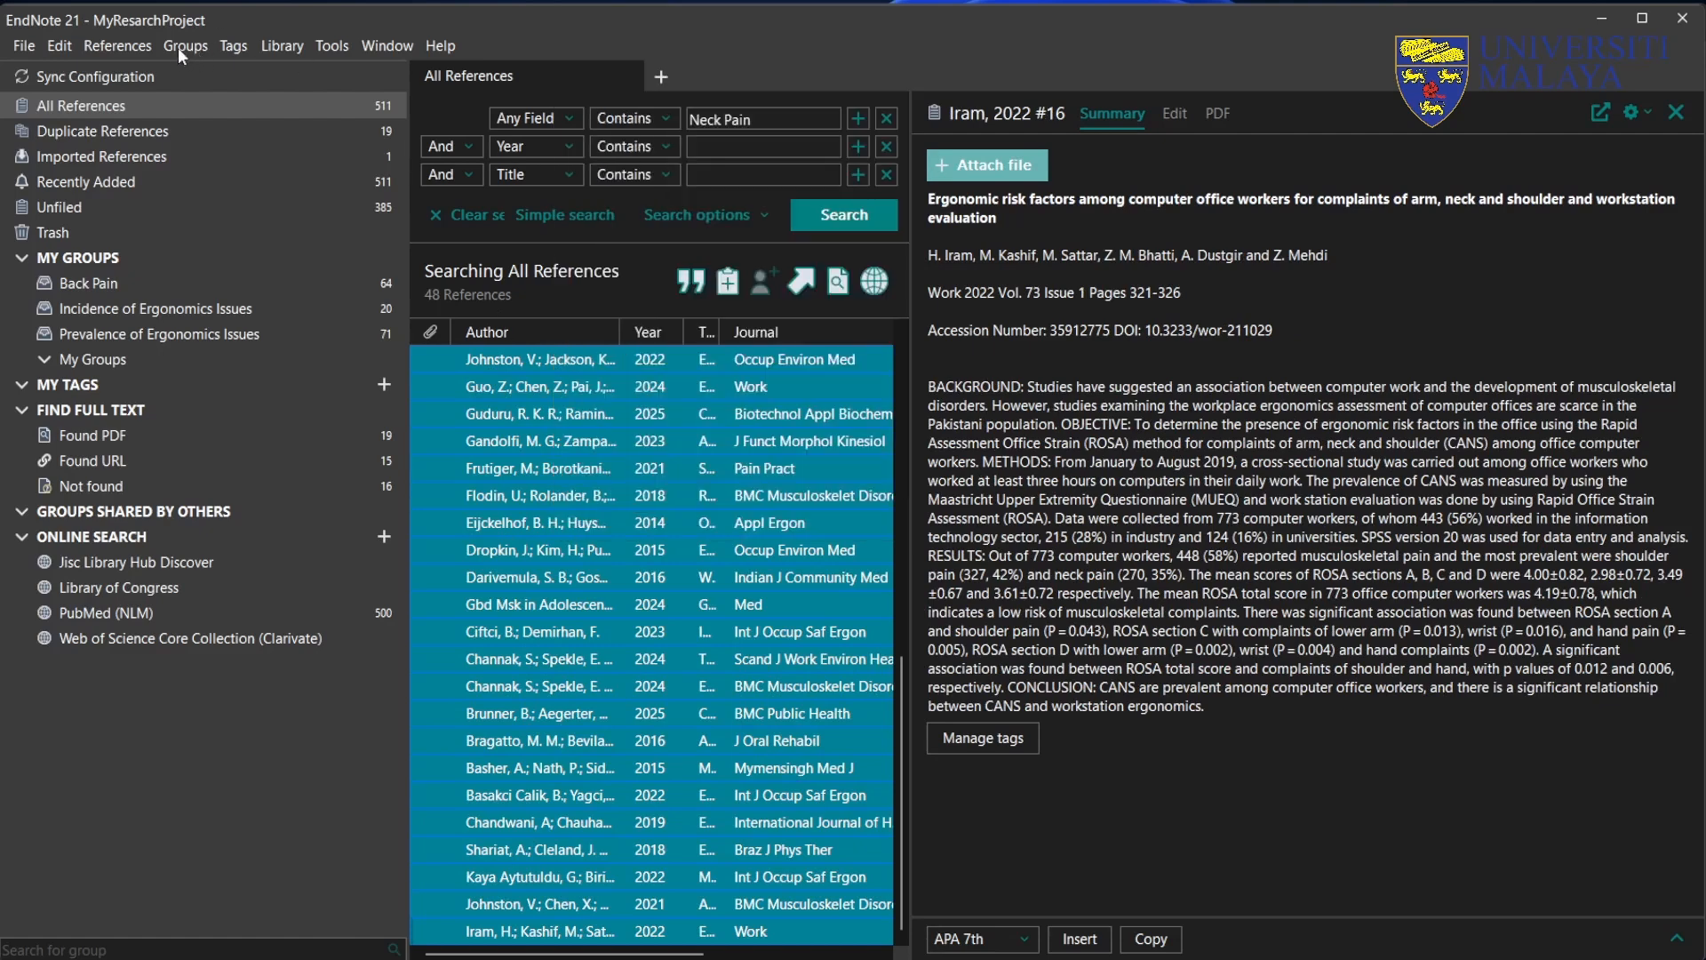
left_click(177, 47)
mouse_move(366, 281)
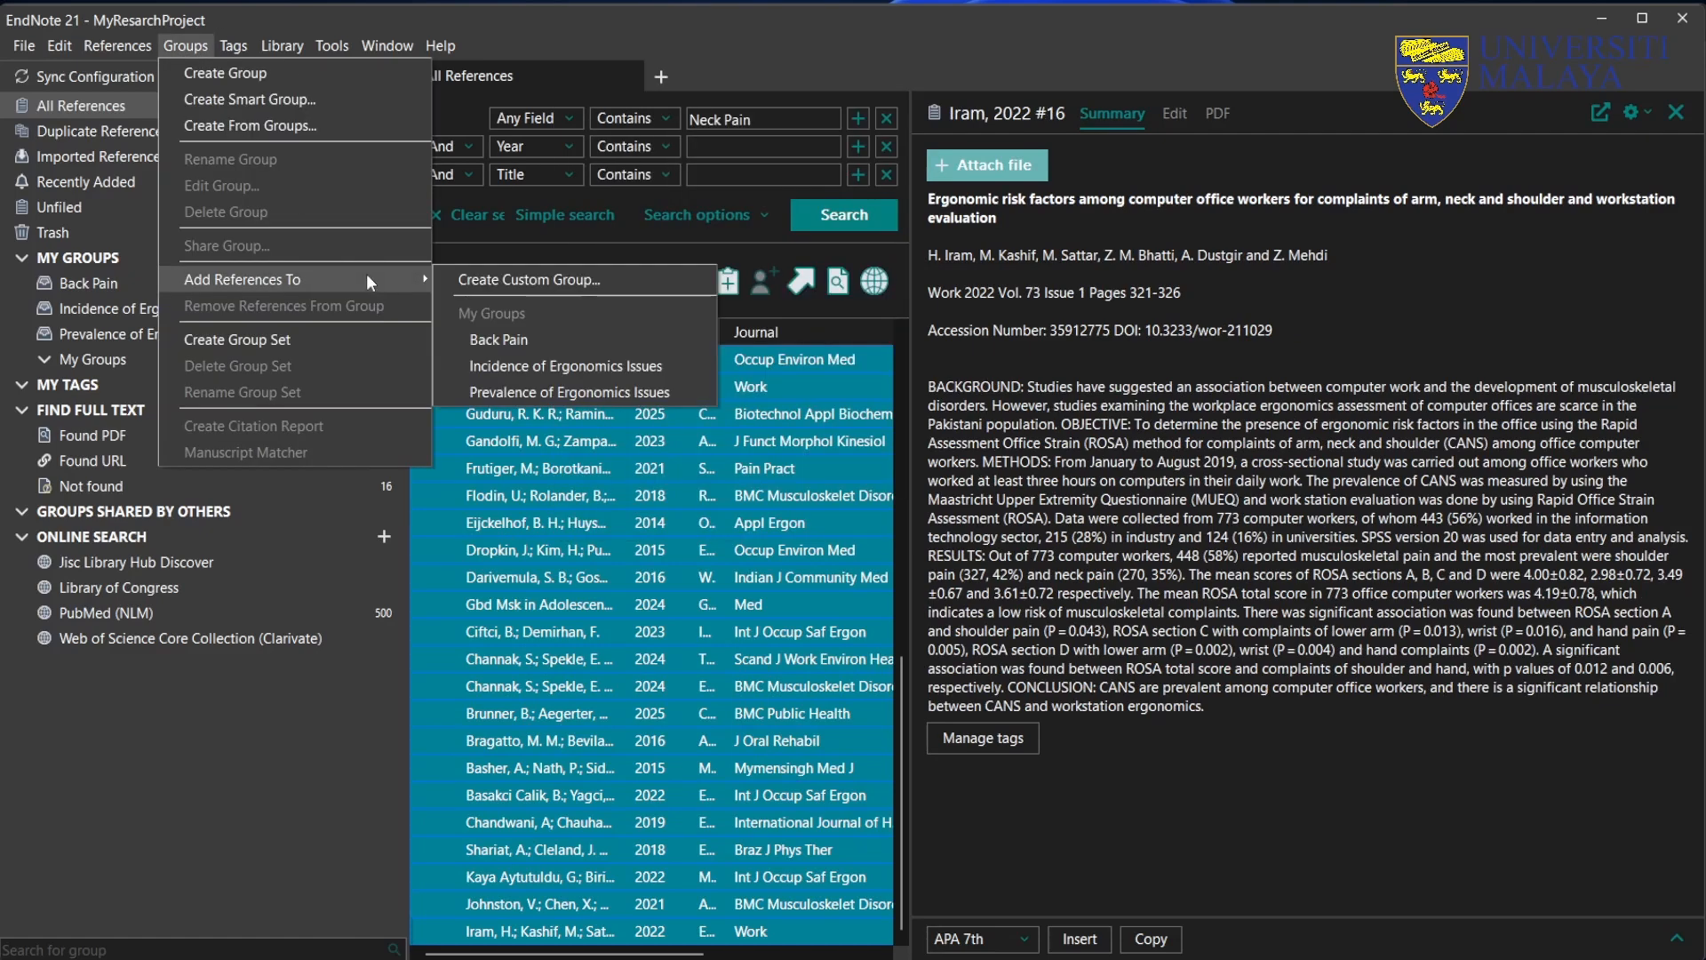
left_click(526, 281)
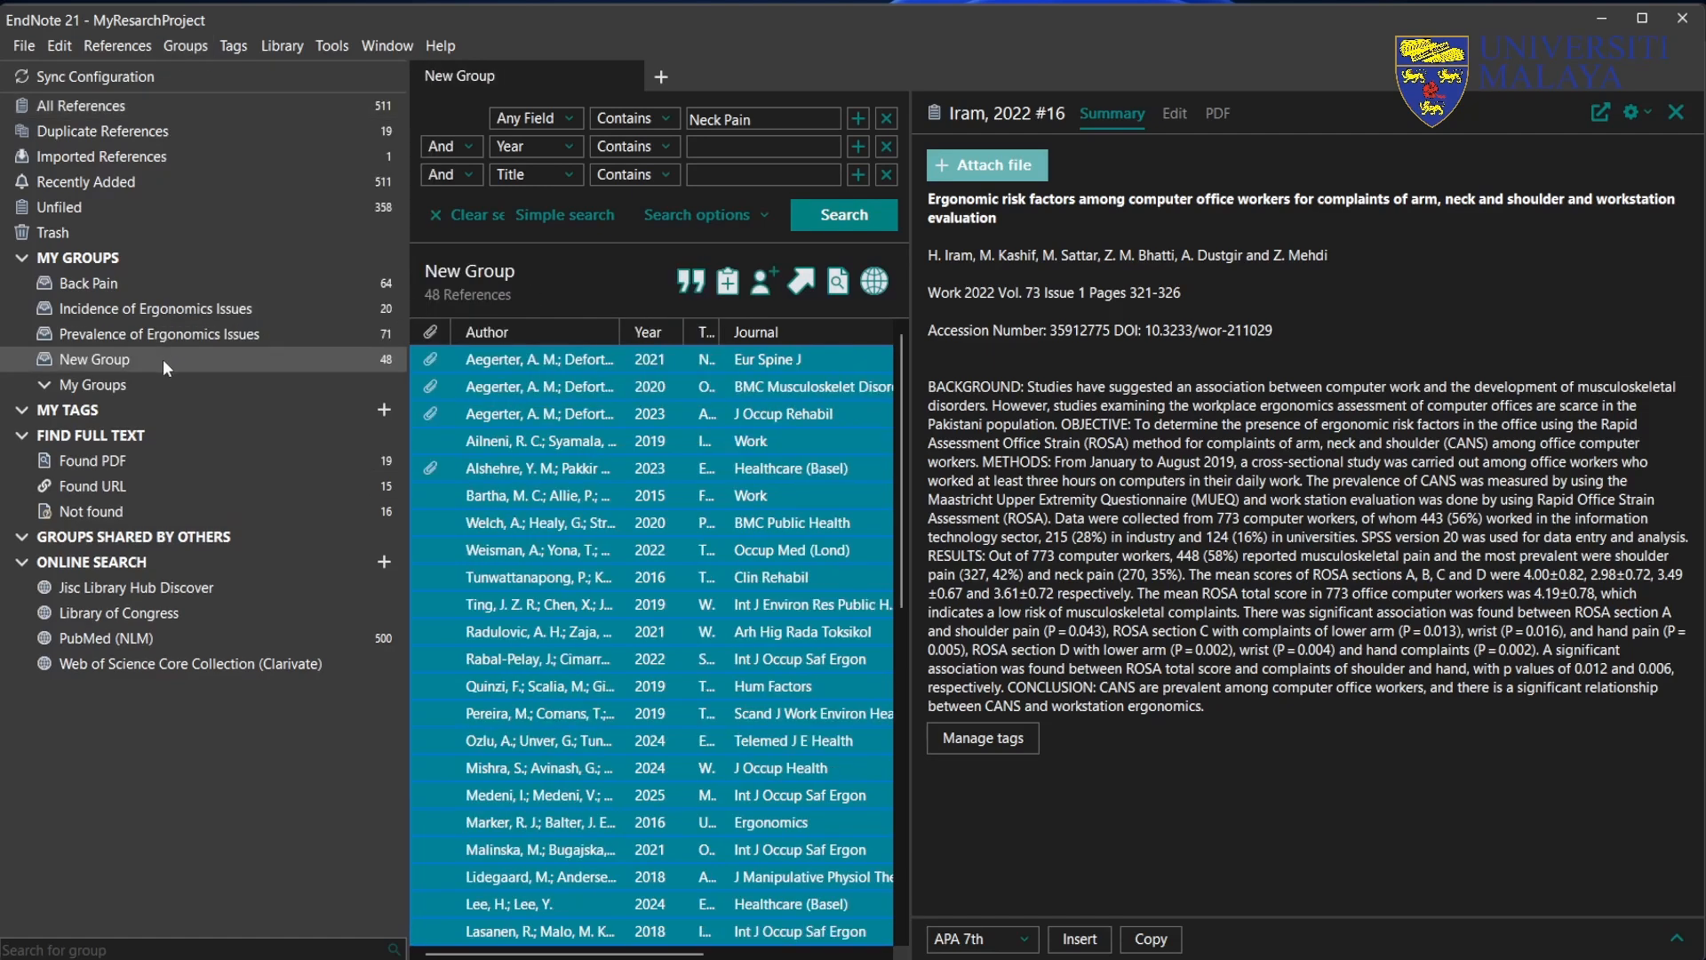
Step: Rename the new group holding the neck pain references as "Neck Pain"
right_click(117, 359)
left_click(218, 460)
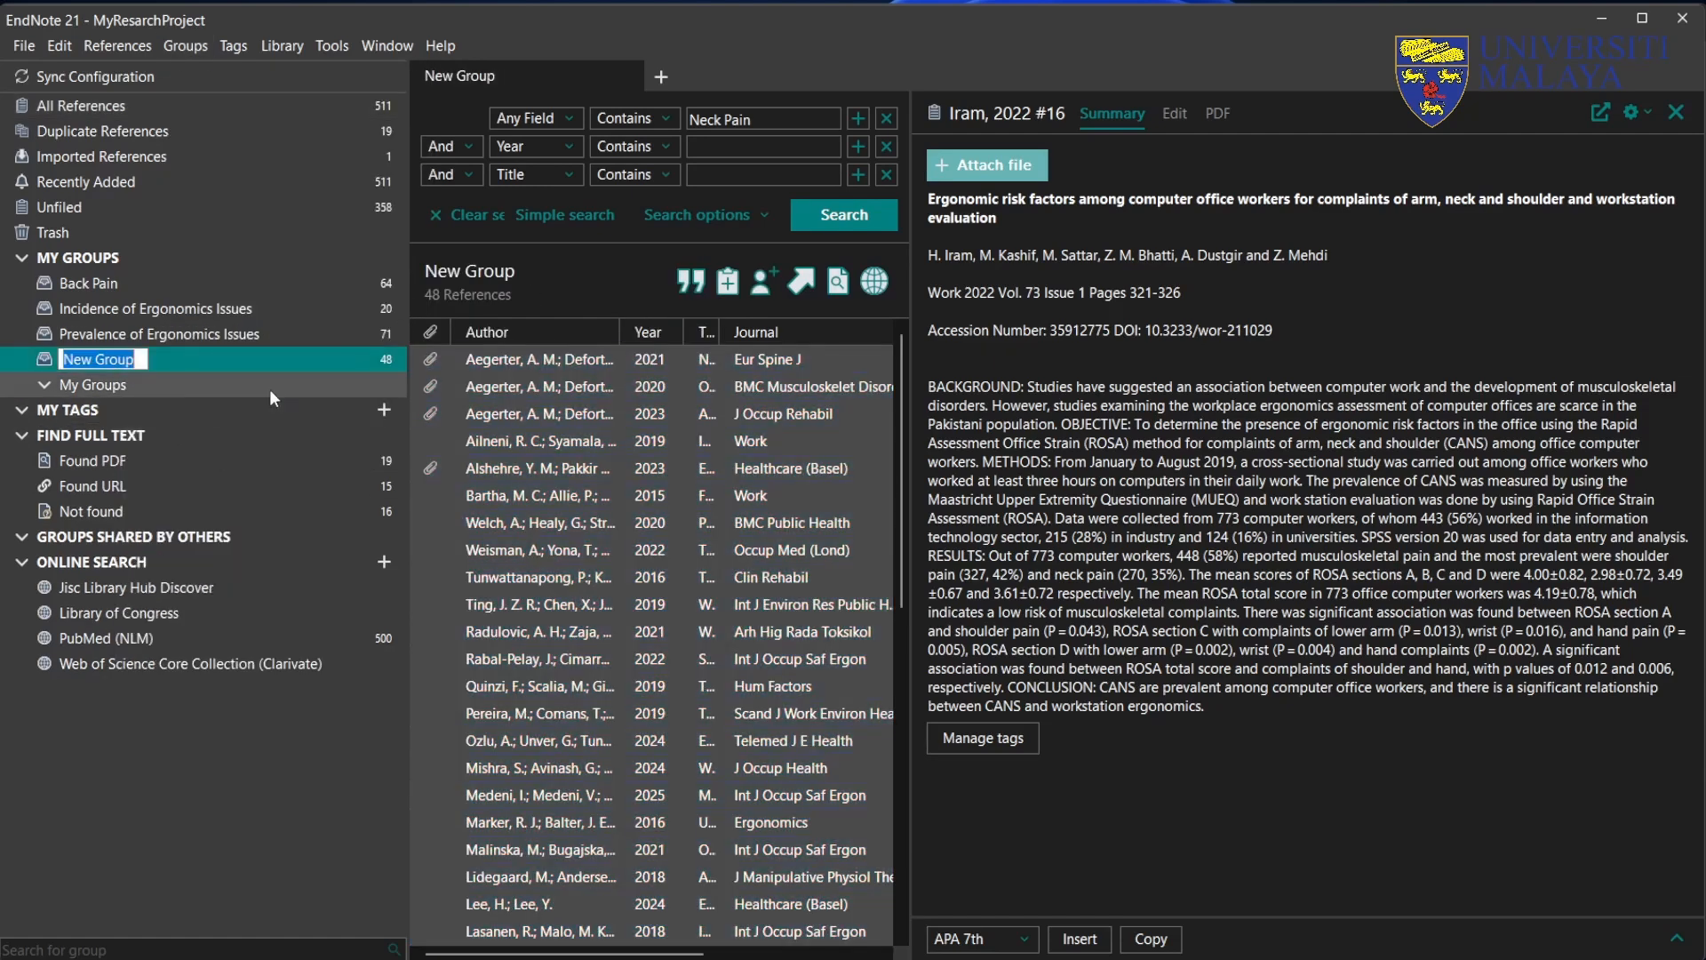
type("Neck Pain")
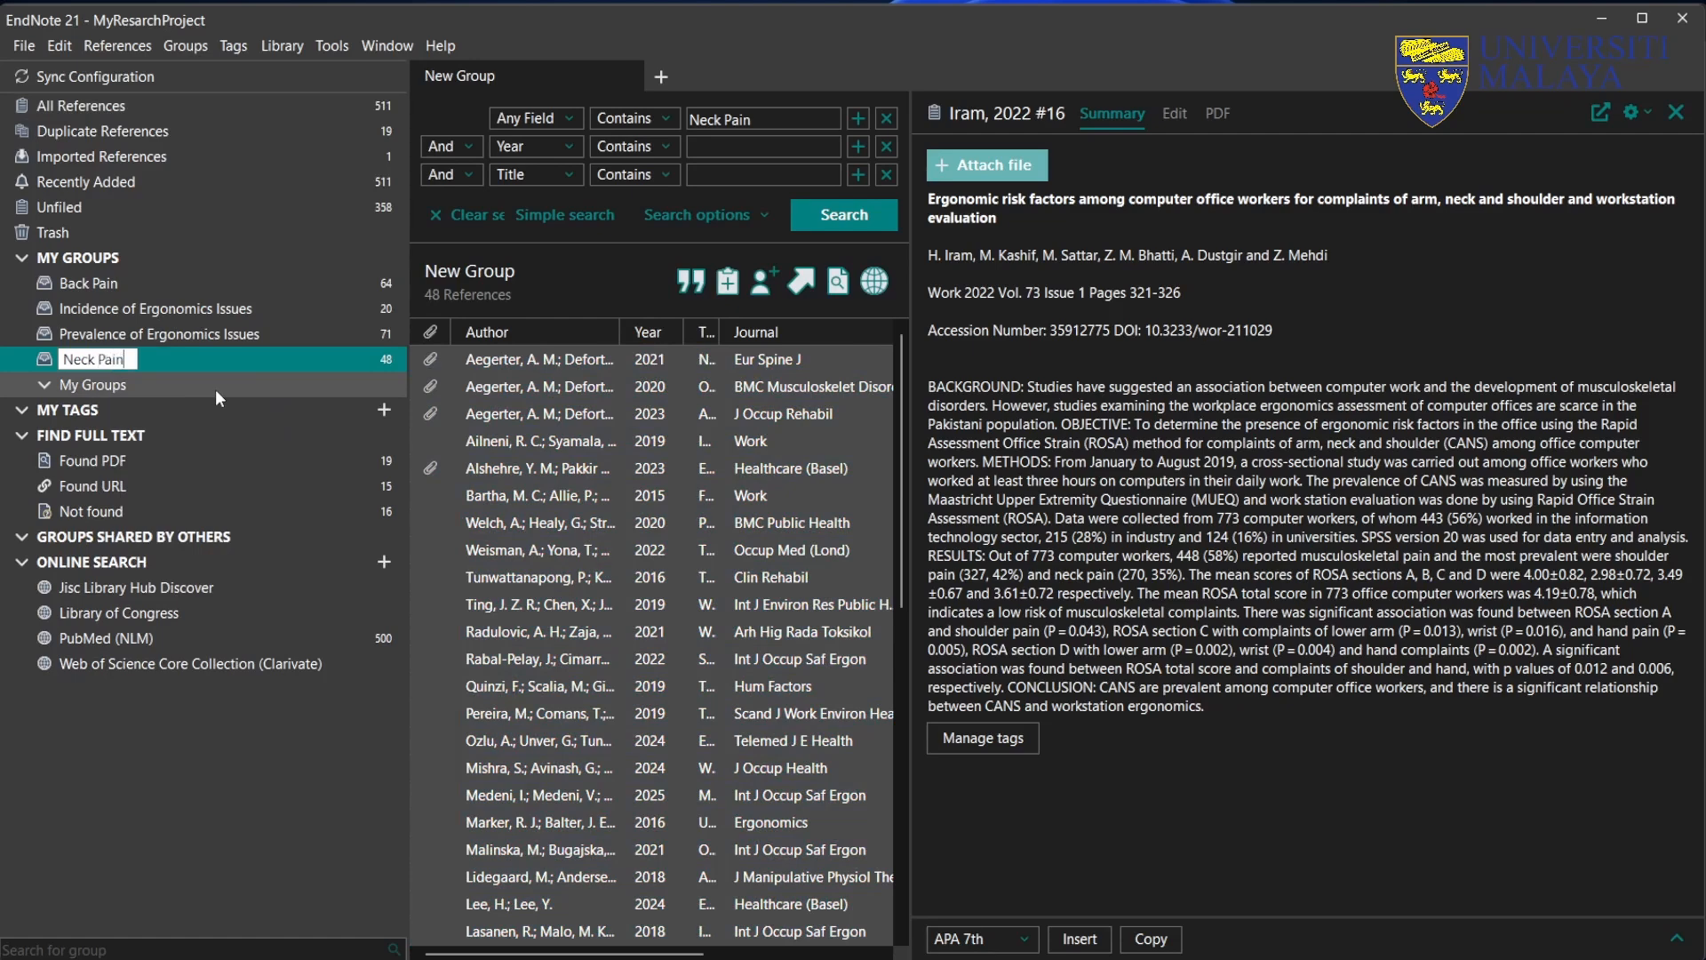
key("Return")
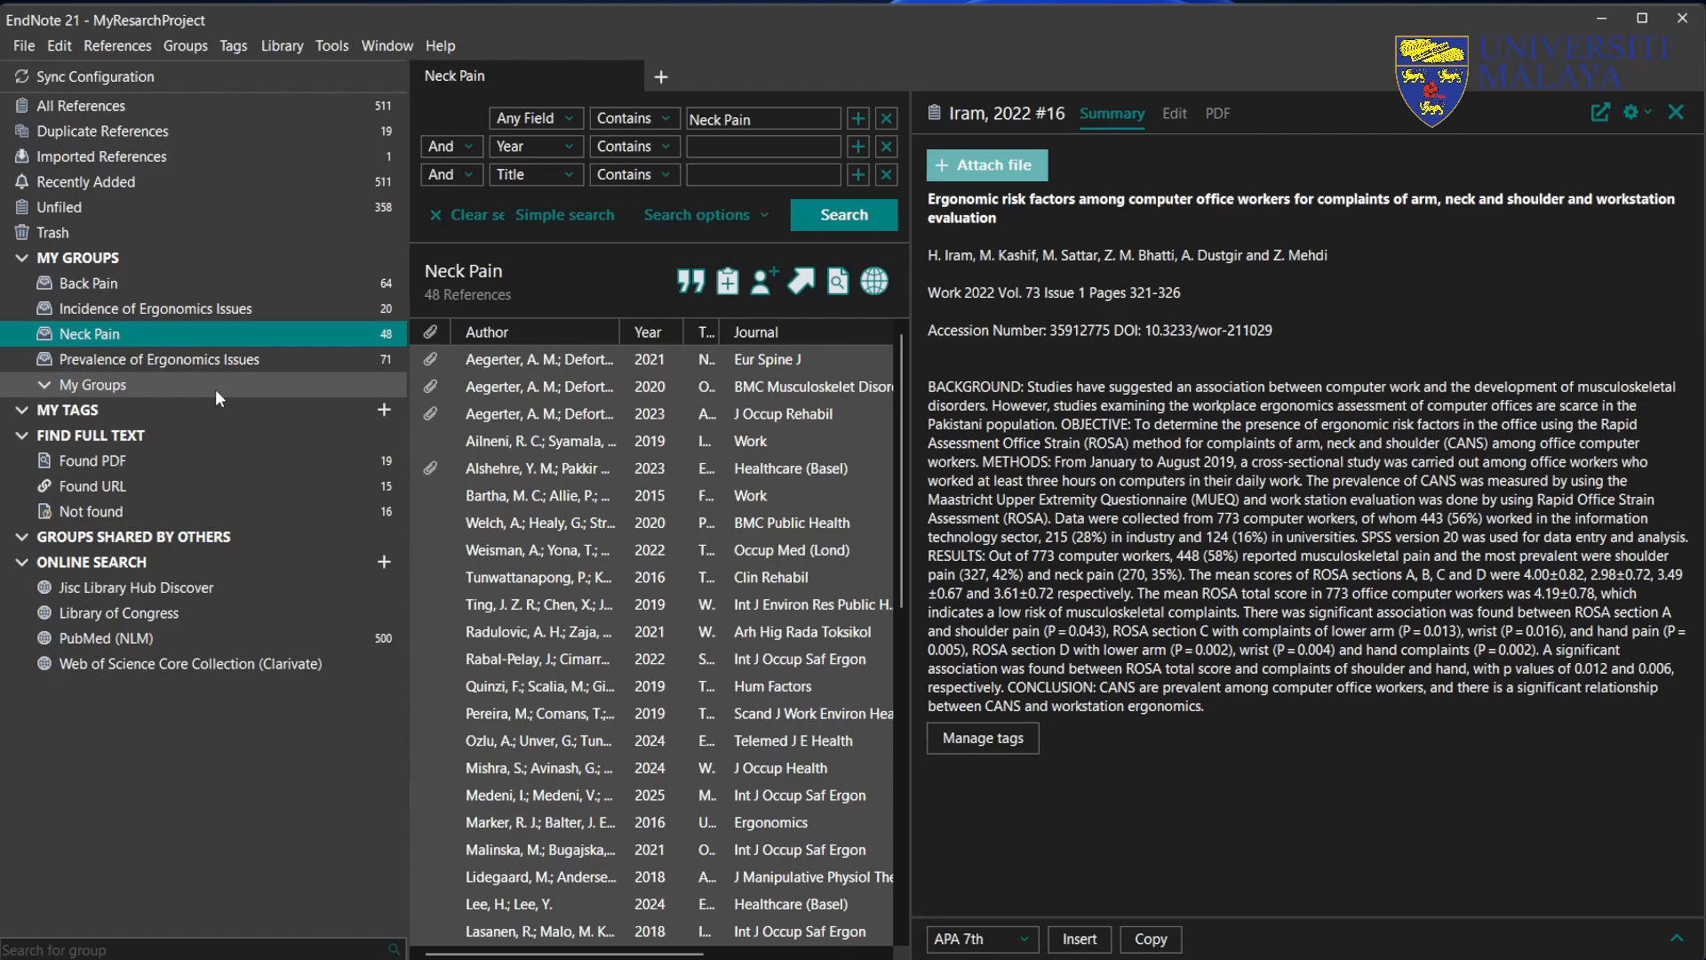
Step: Start a new smart group with the criterion Any Field contains "Back Pain"
left_click(184, 46)
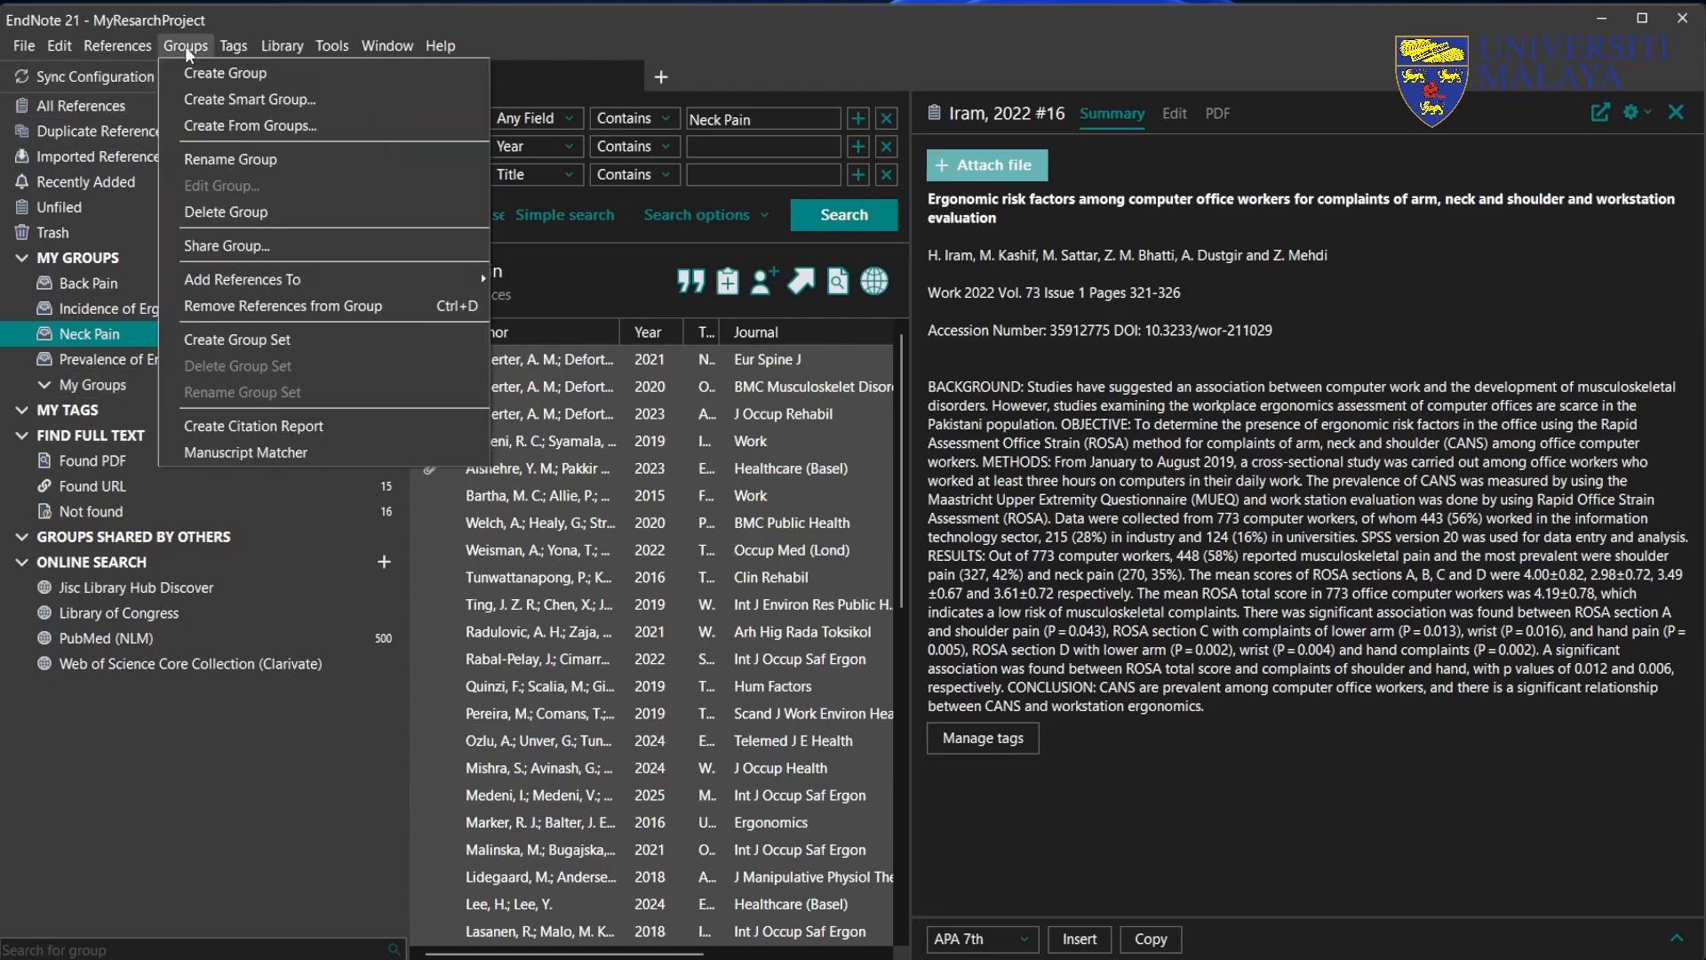
left_click(294, 100)
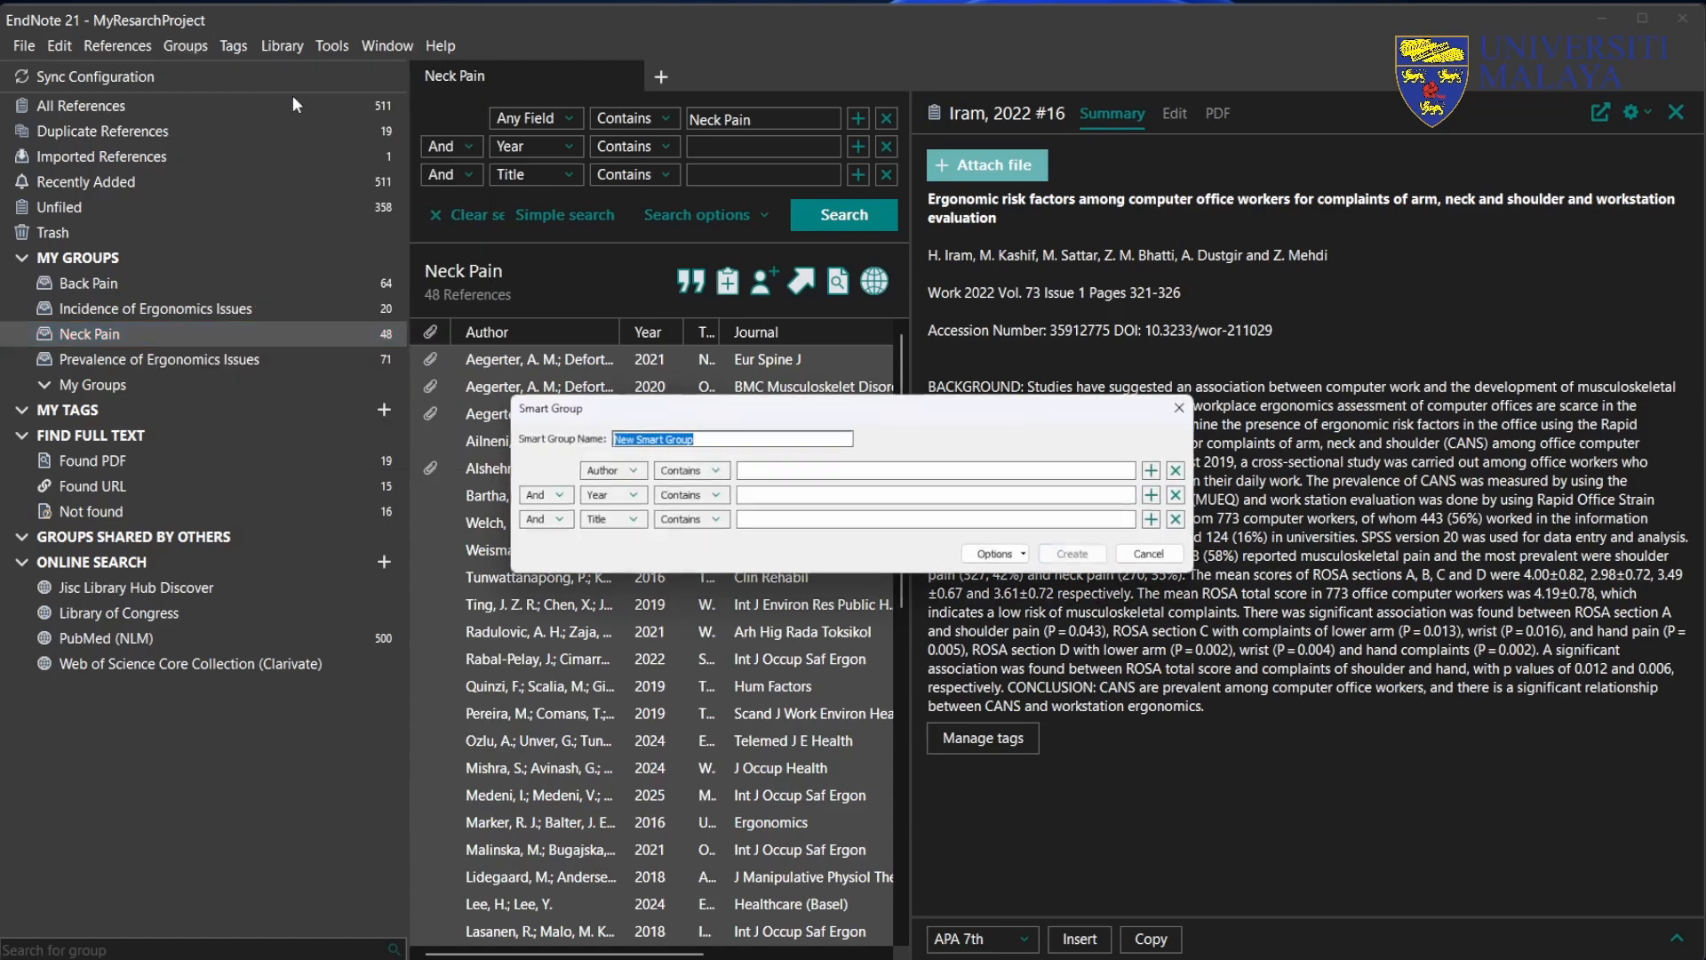
left_click(643, 470)
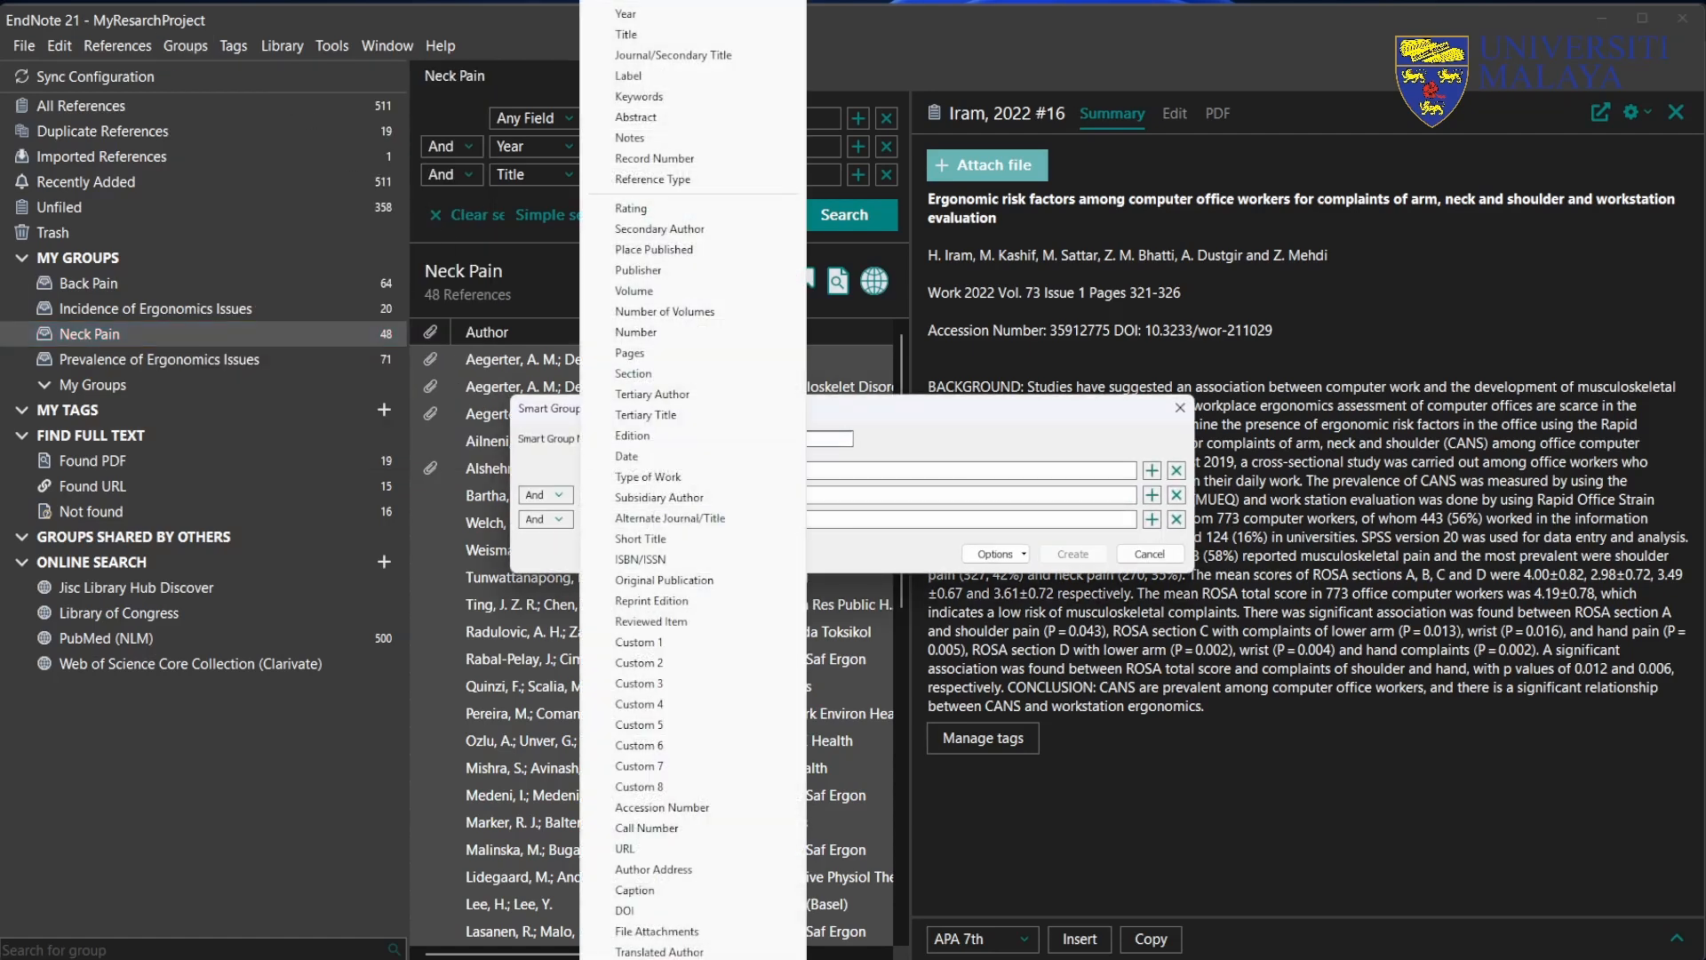
left_click(635, 0)
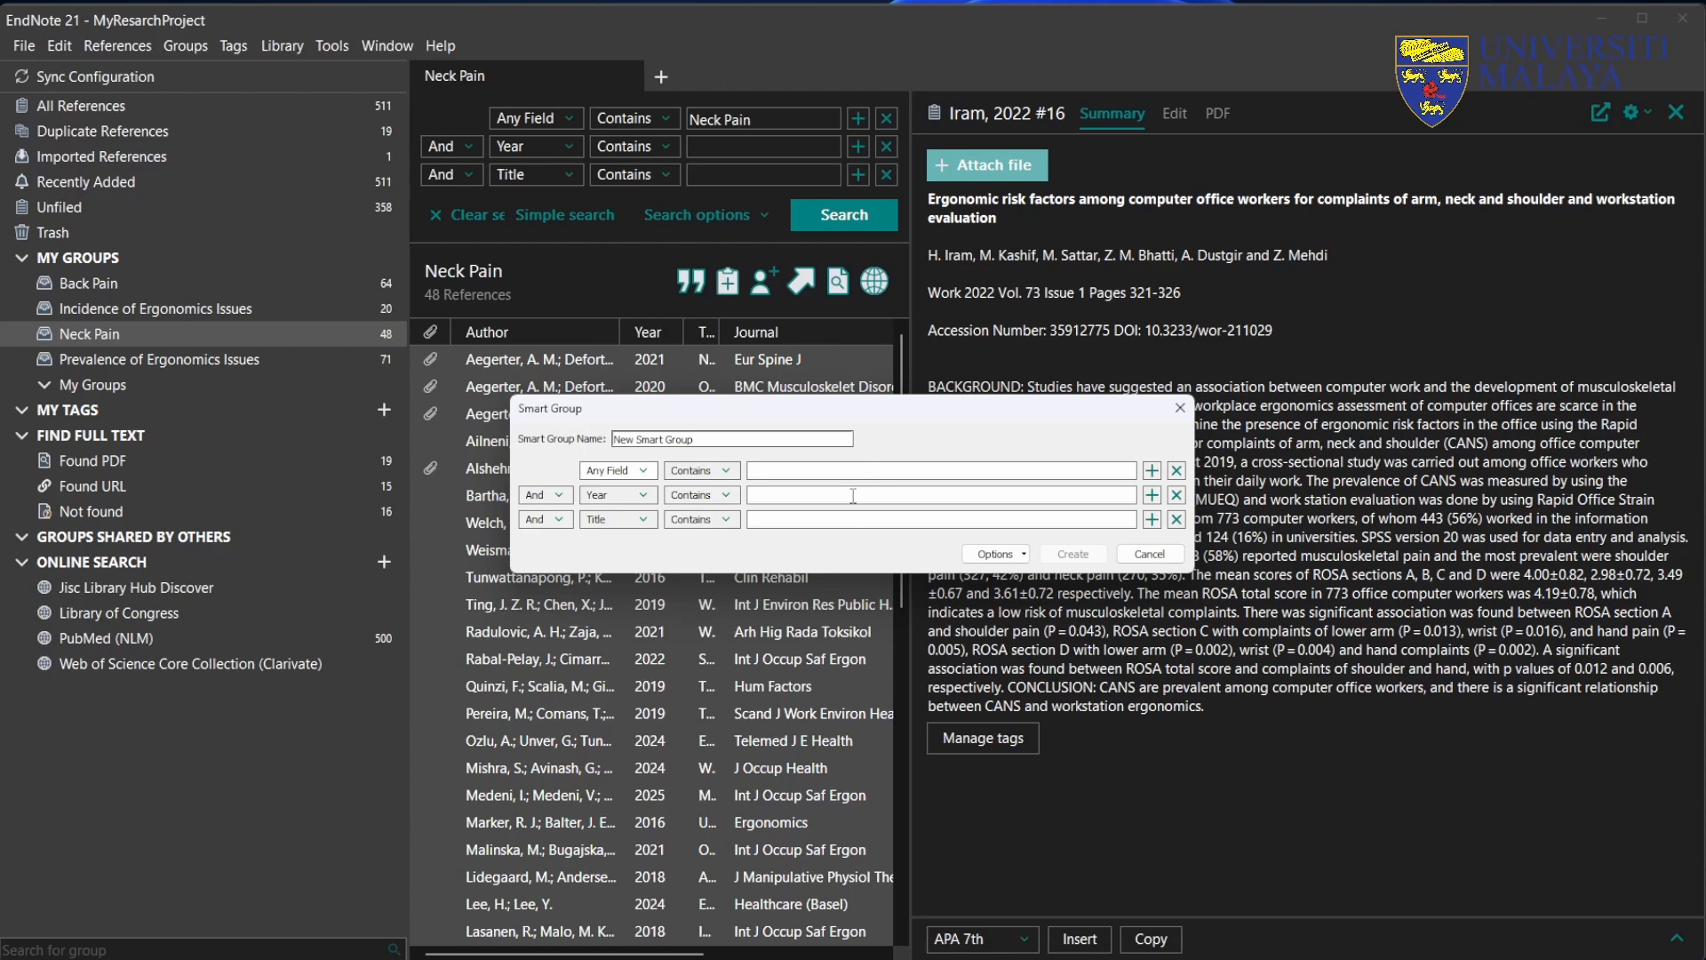
left_click(844, 470)
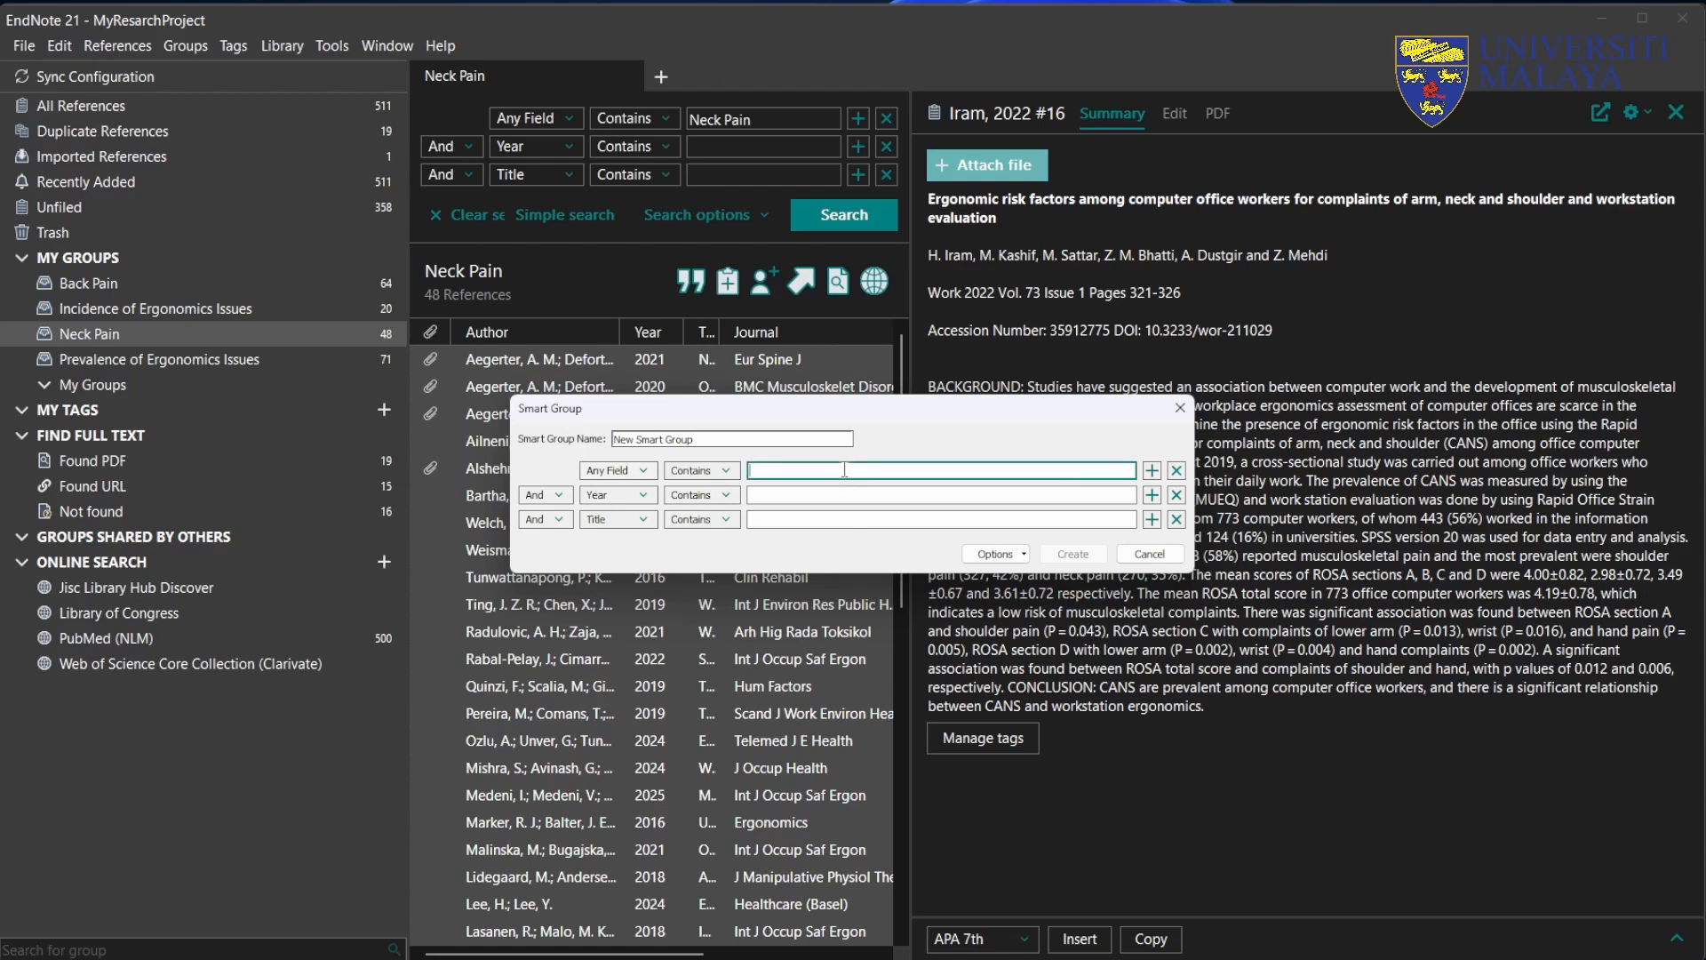
type("Back Pain")
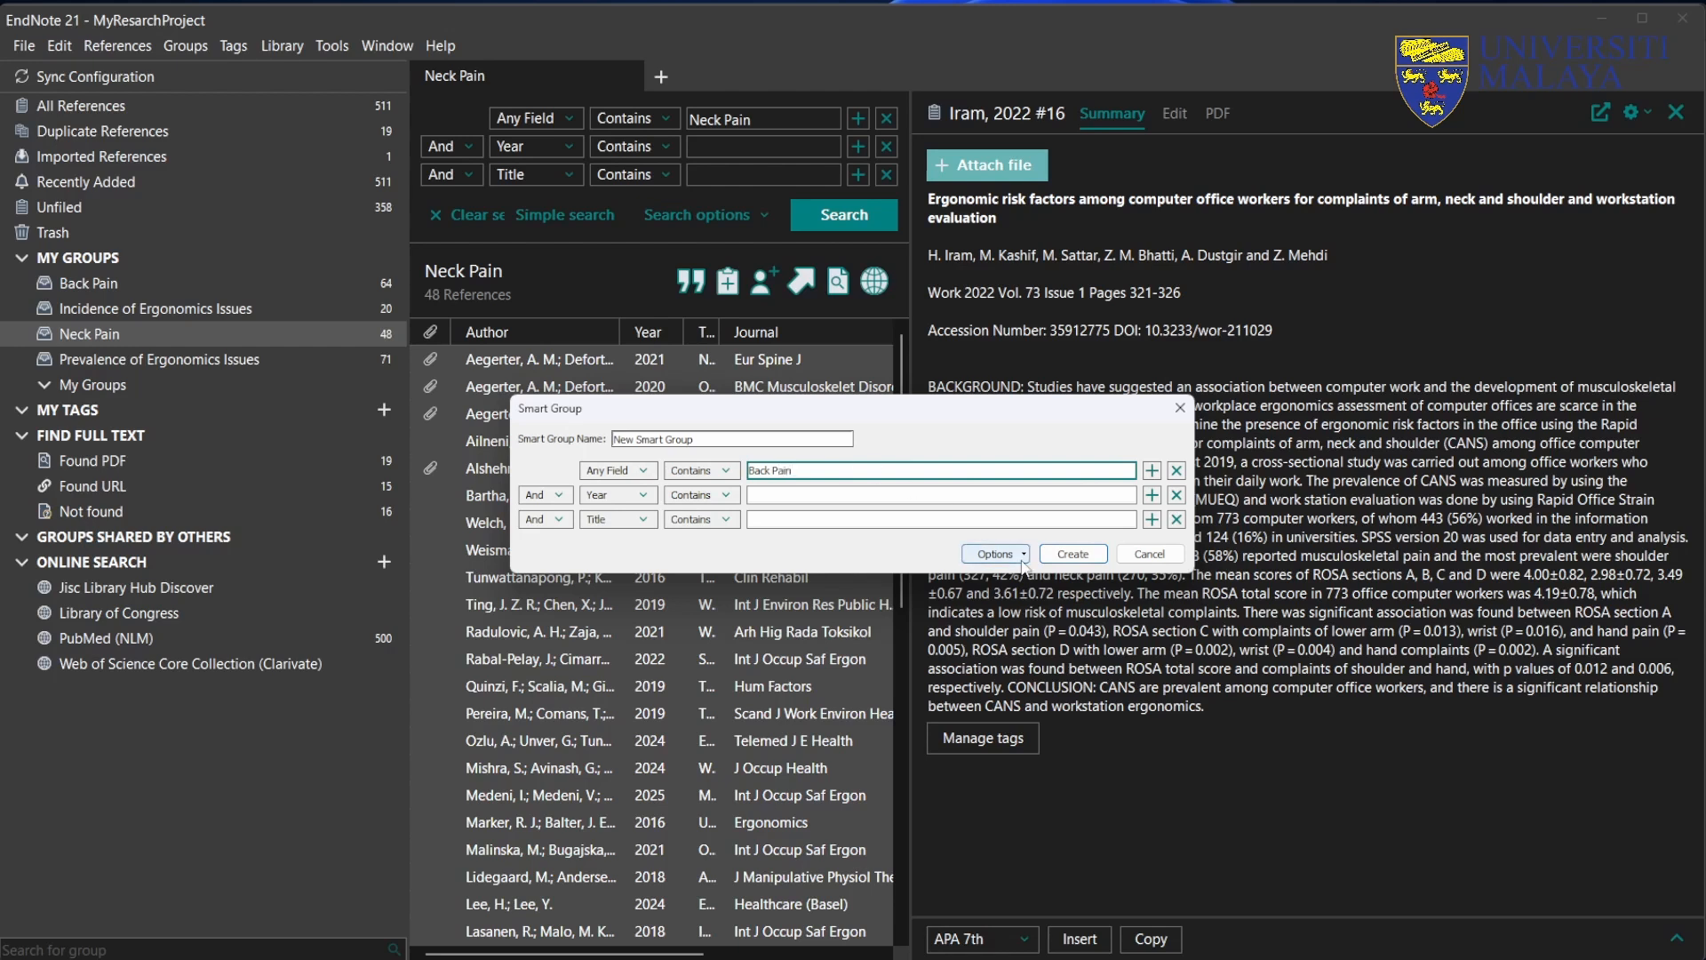
Step: Name the smart group "Back Pain SG" and create it
left_click_drag(704, 438, 548, 442)
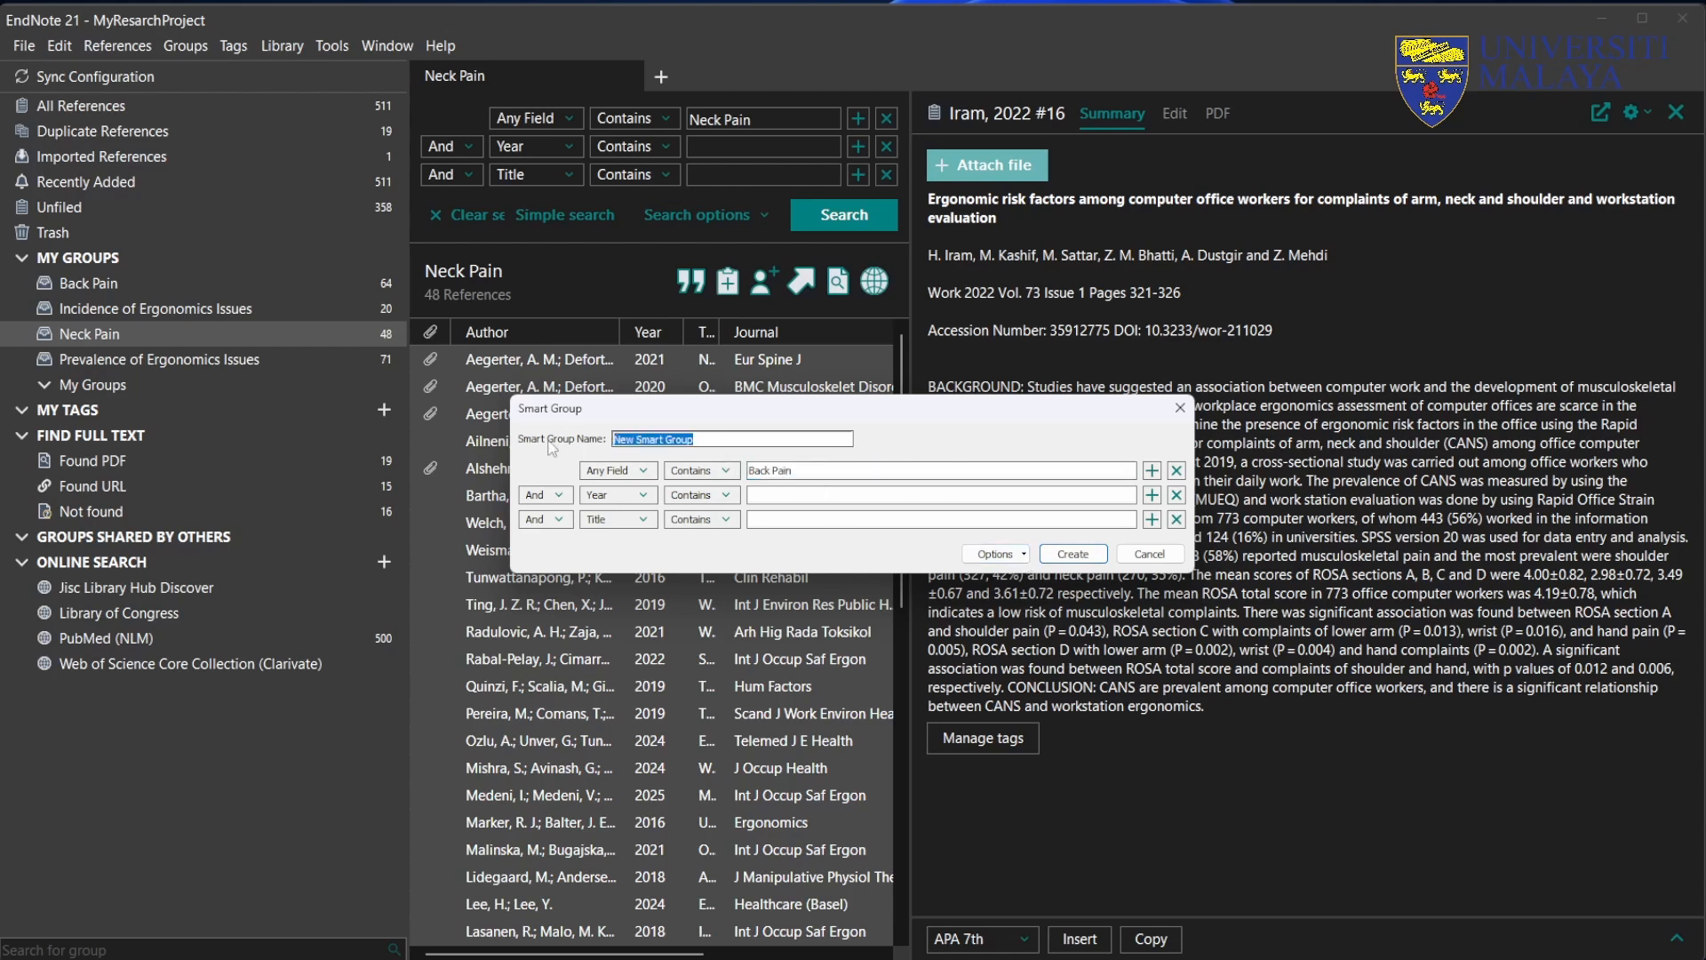
type("Back Pain SG")
key("BackSpace")
key("BackSpace")
key("BackSpace")
type("n SG")
left_click(1070, 554)
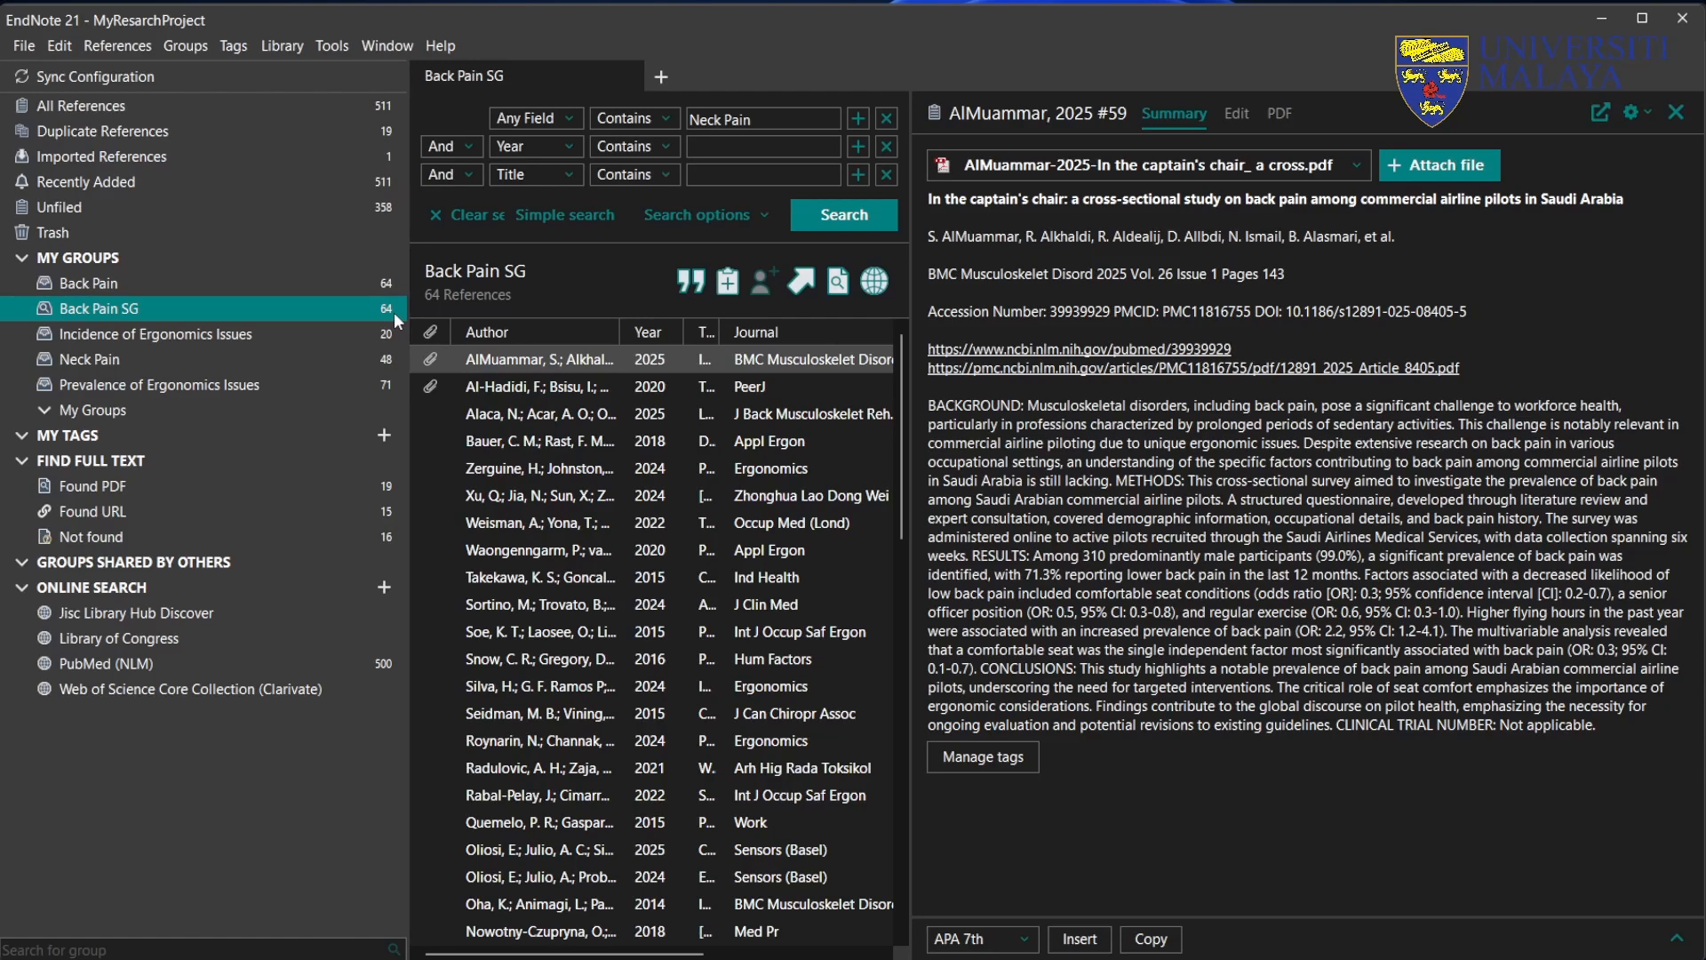
Step: Return to the PubMed (NLM) online search and retrieve all 1,006 results, leaving no reference checked
left_click(231, 665)
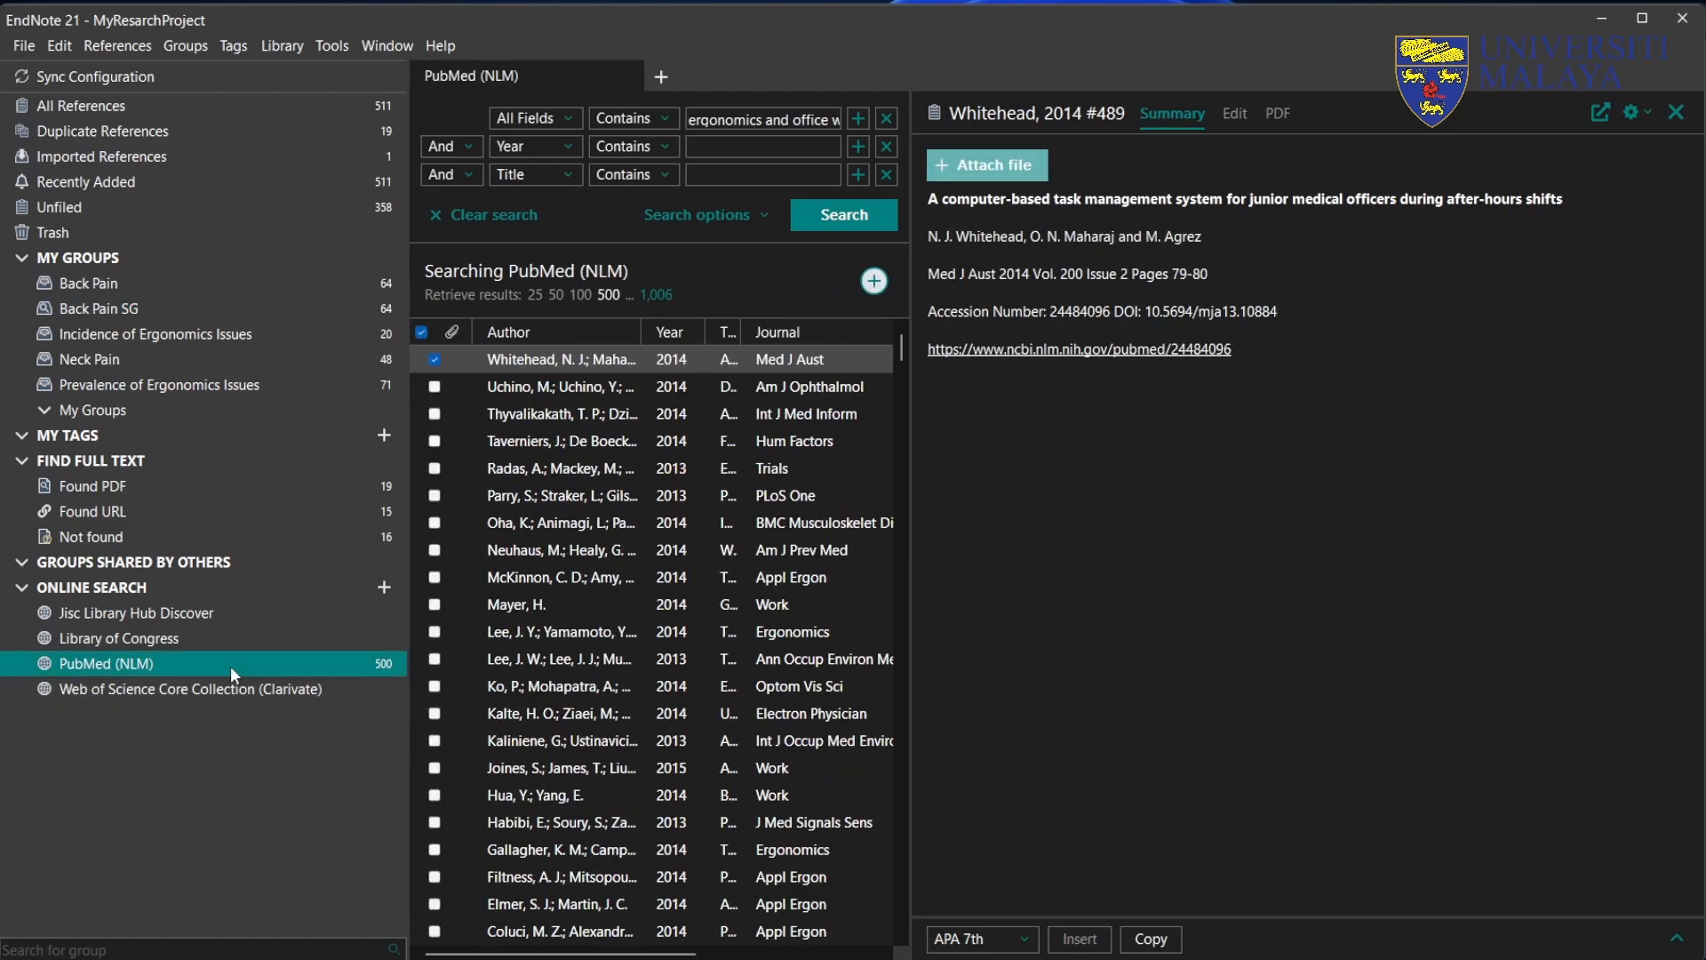
left_click(437, 360)
left_click(435, 360)
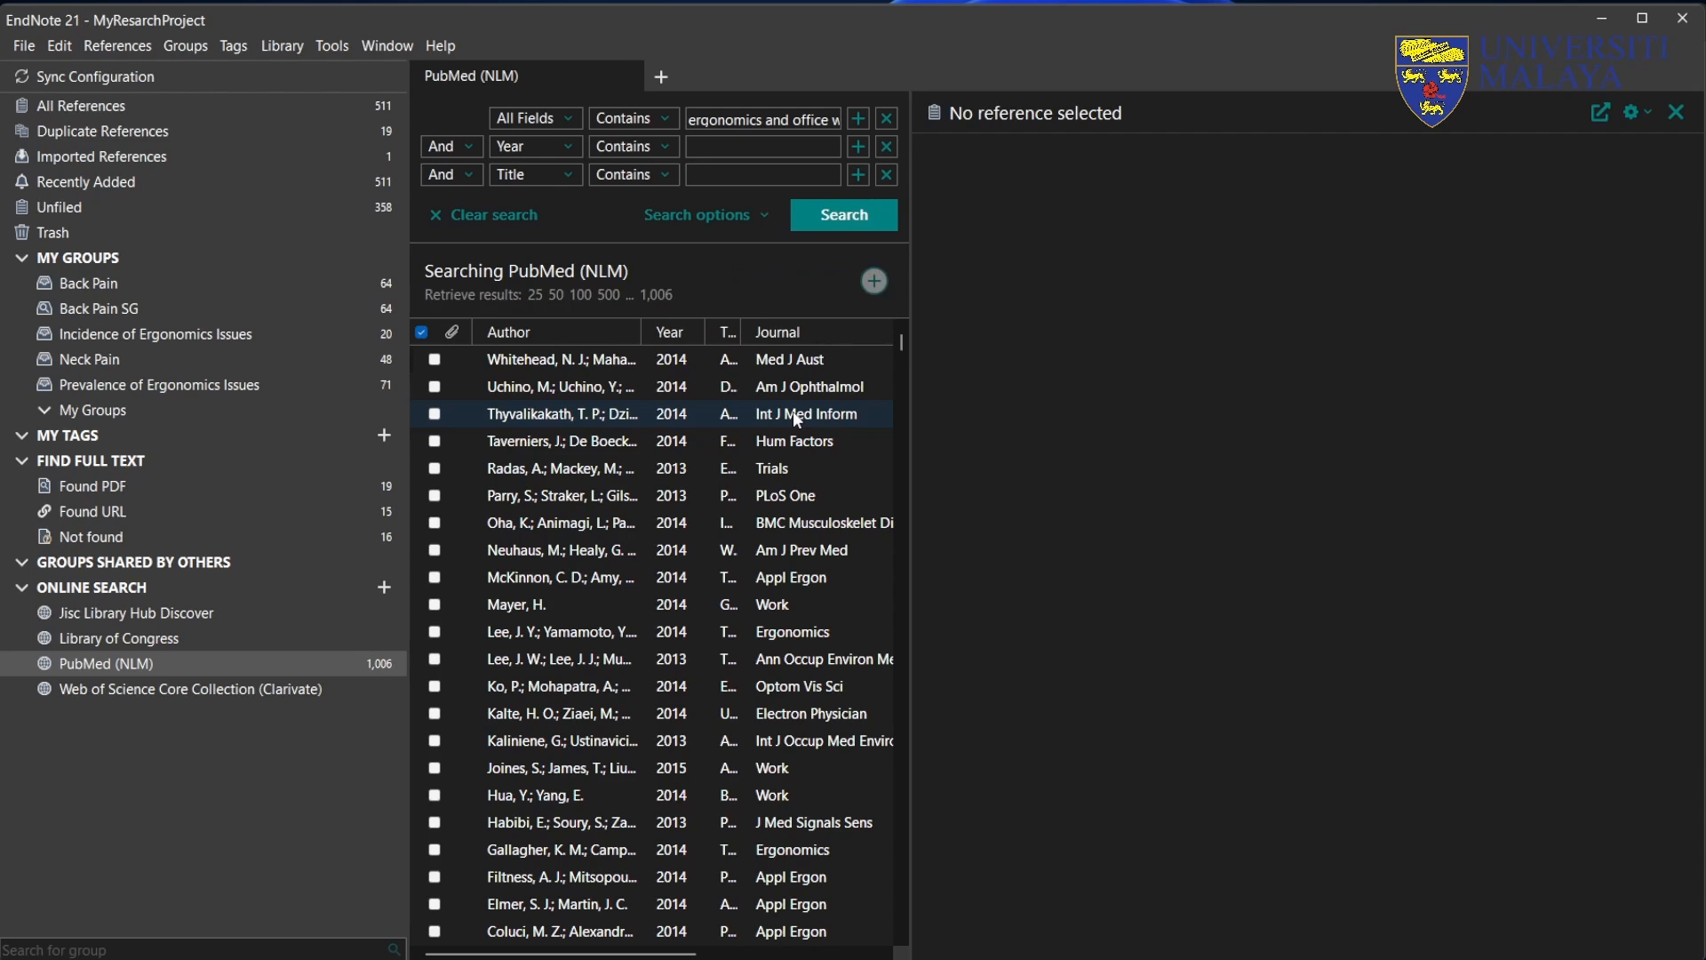
Step: Try sorting the PubMed results by year, and finally sort them alphabetically by author
left_click(557, 333)
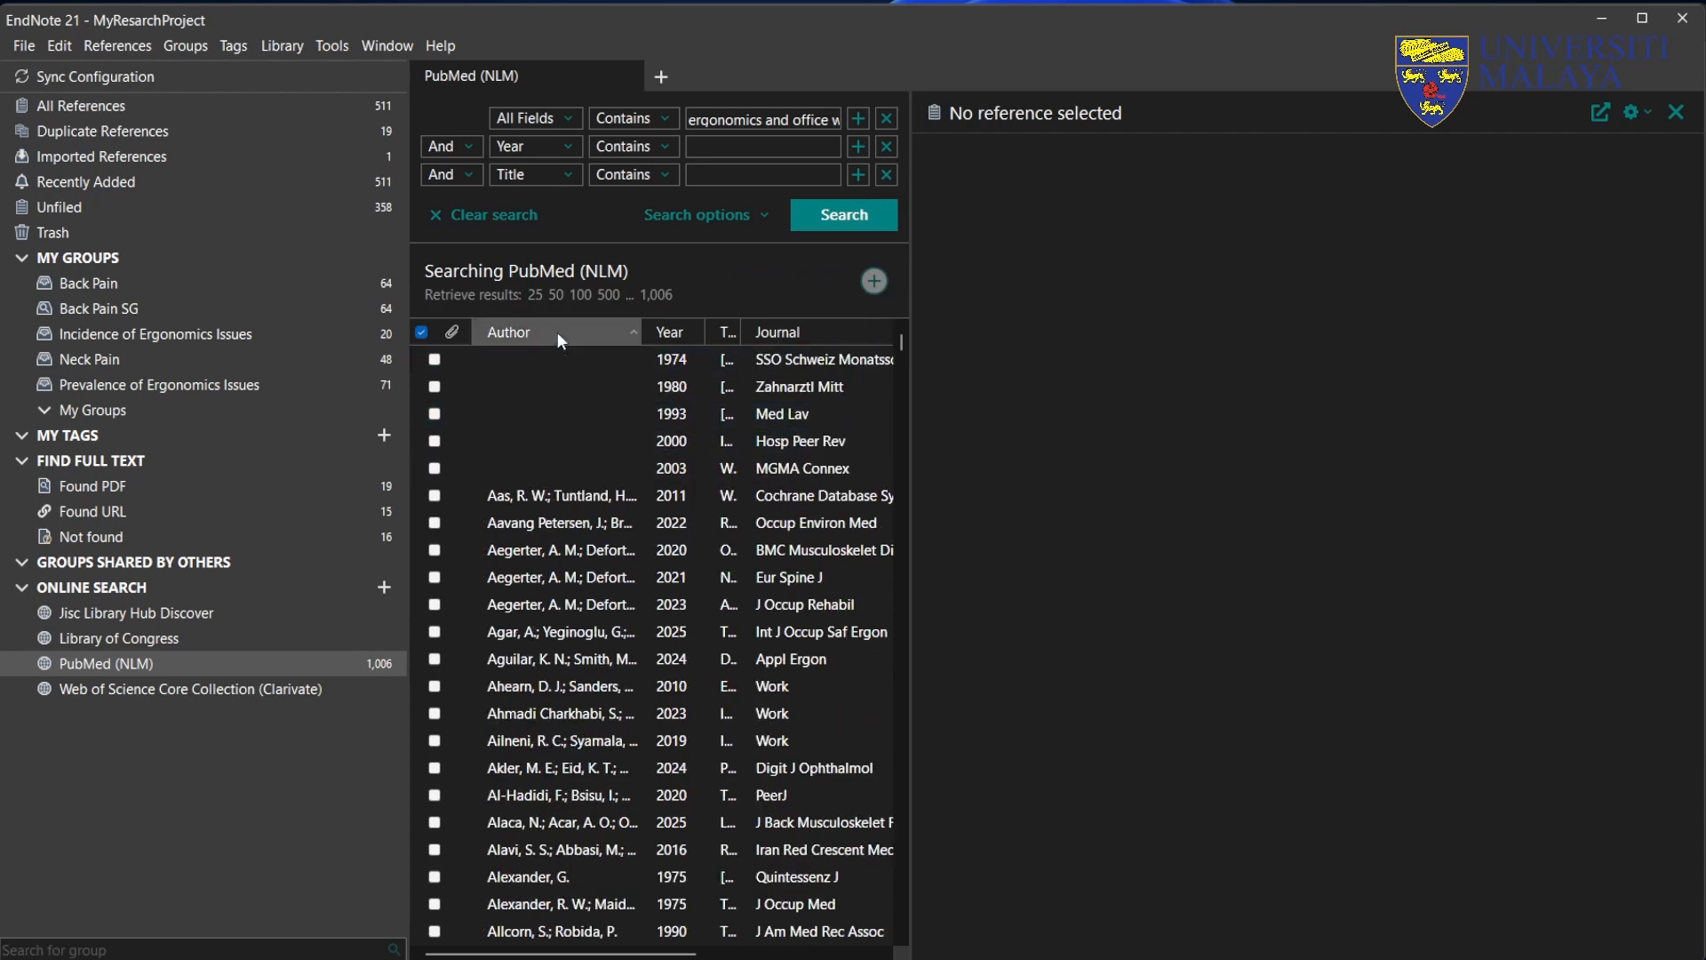
left_click(668, 329)
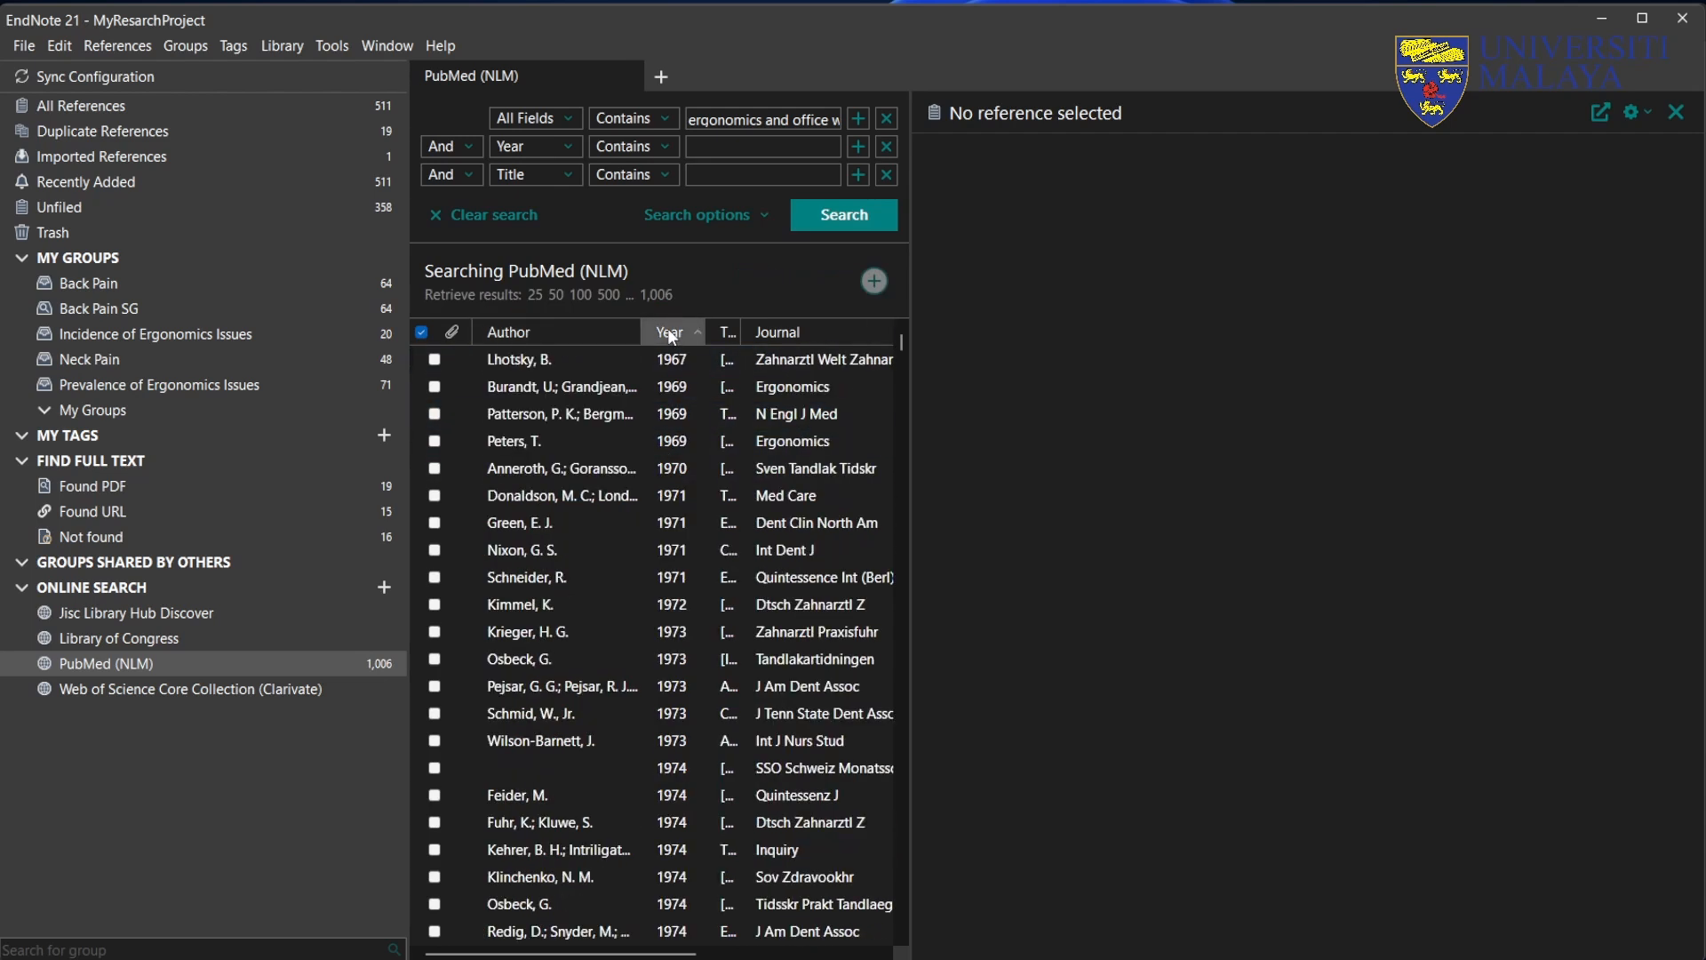
left_click(558, 333)
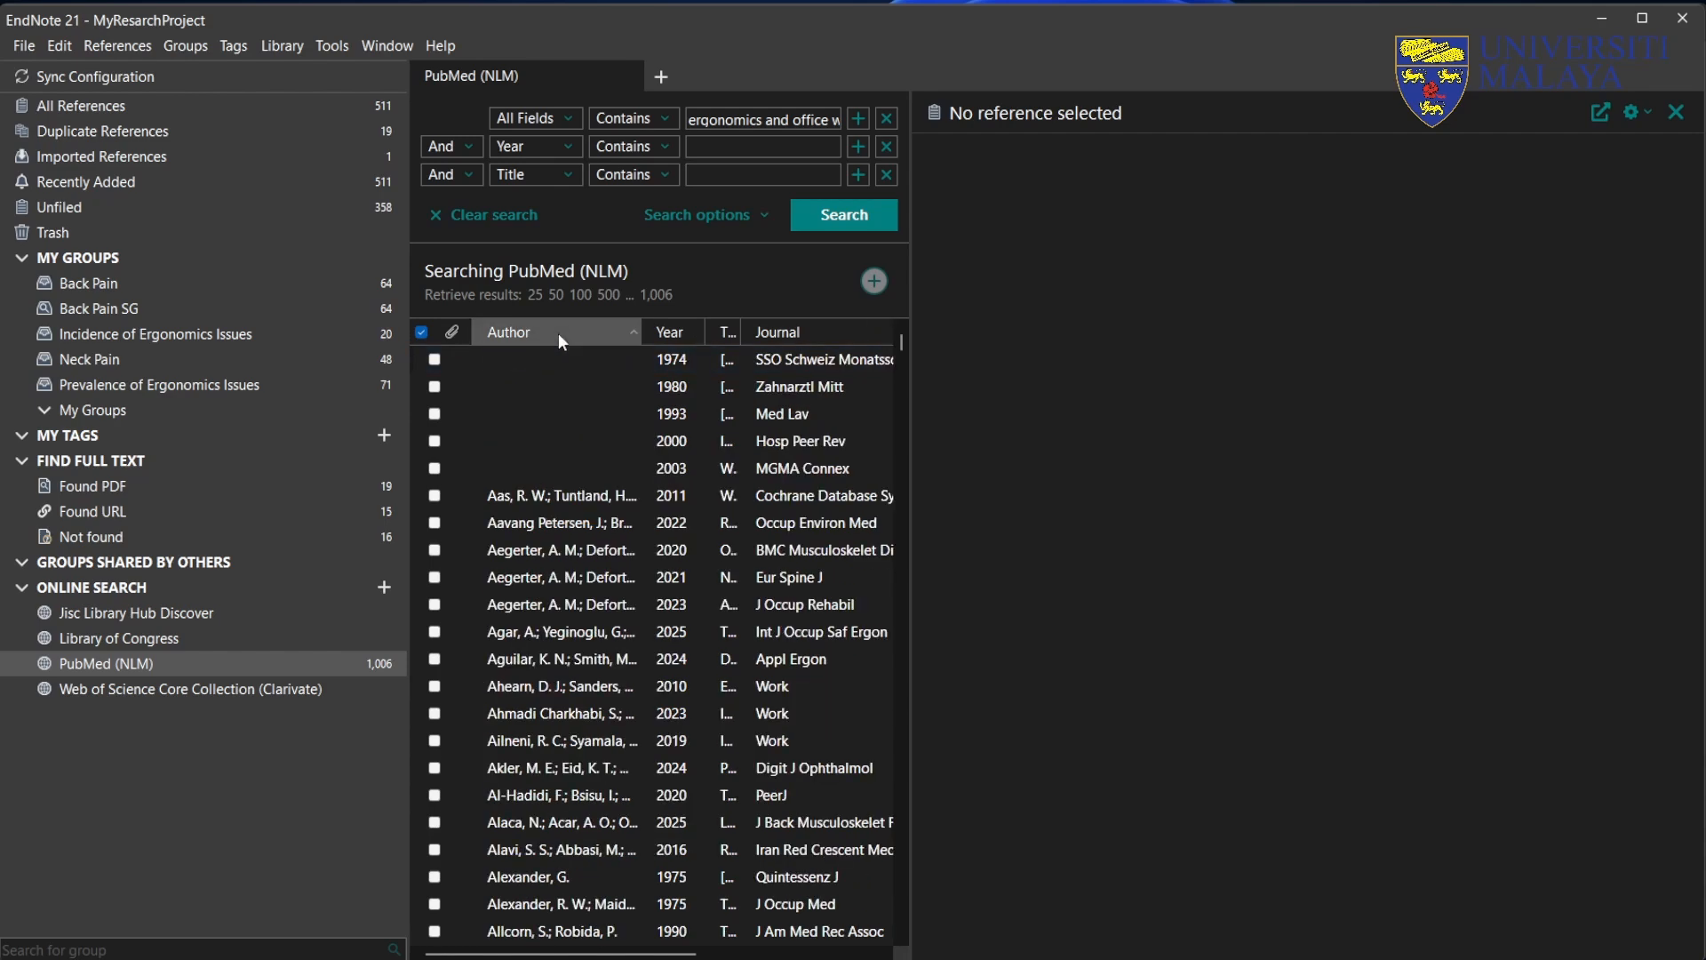
Step: Look through the author-sorted PubMed results down to the end of the list, previewing individual records
scroll(651, 576, "down", 6)
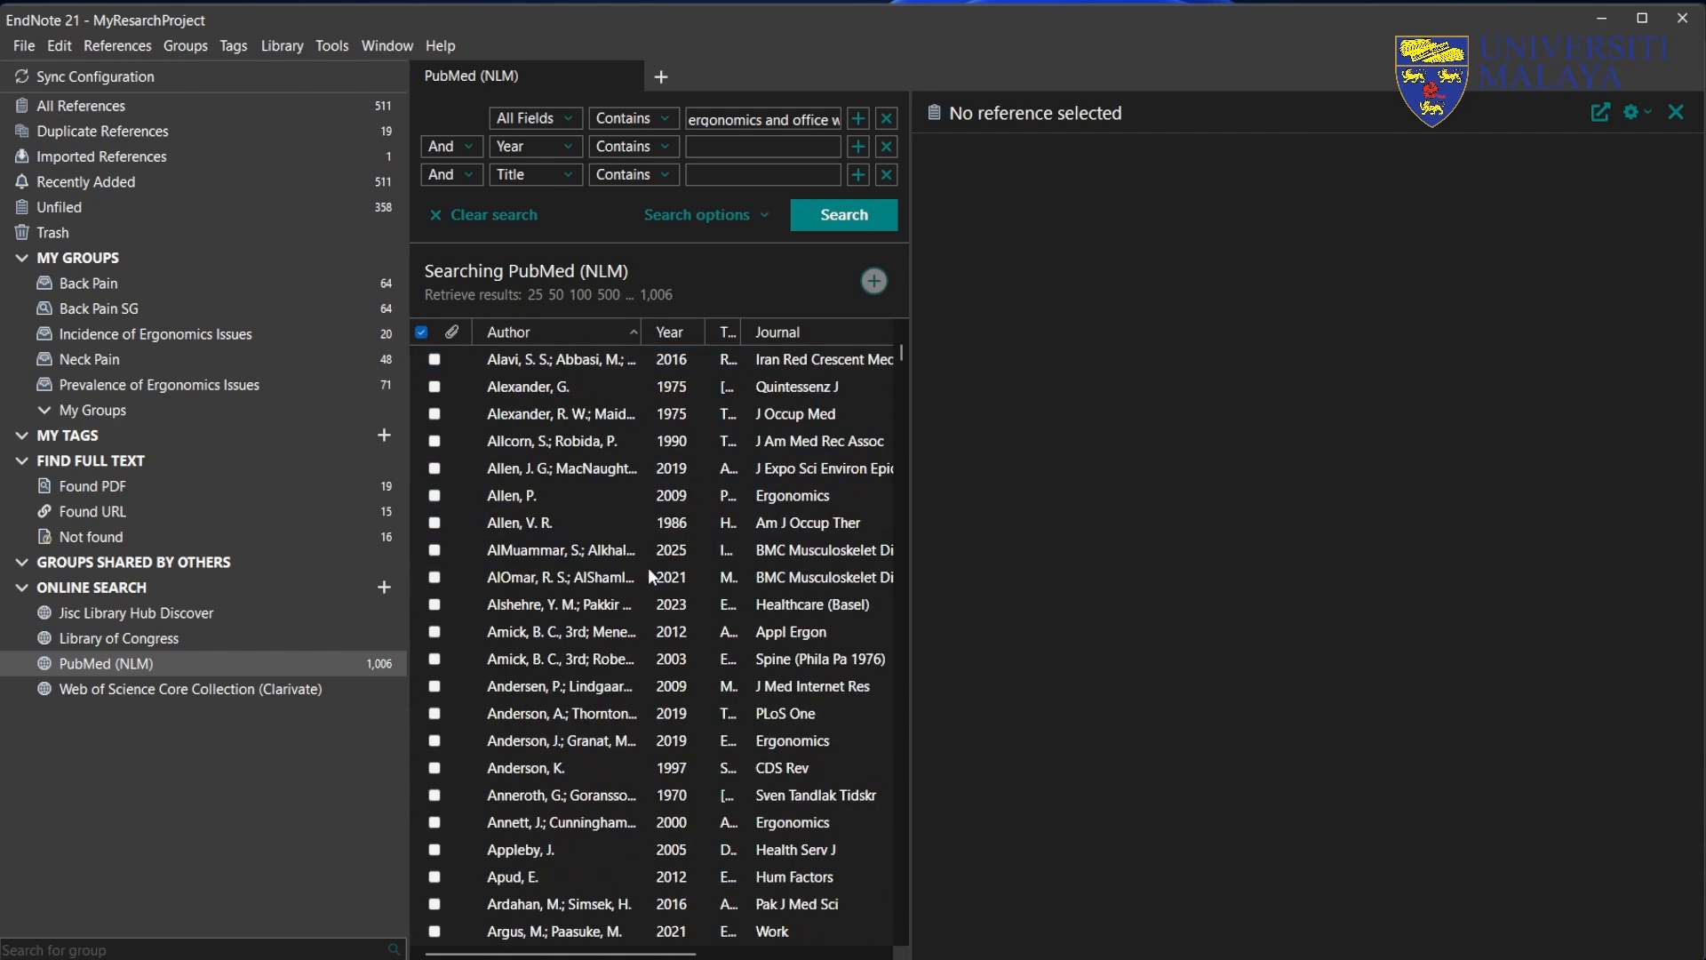
scroll(647, 576, "down", 20)
scroll(646, 569, "down", 20)
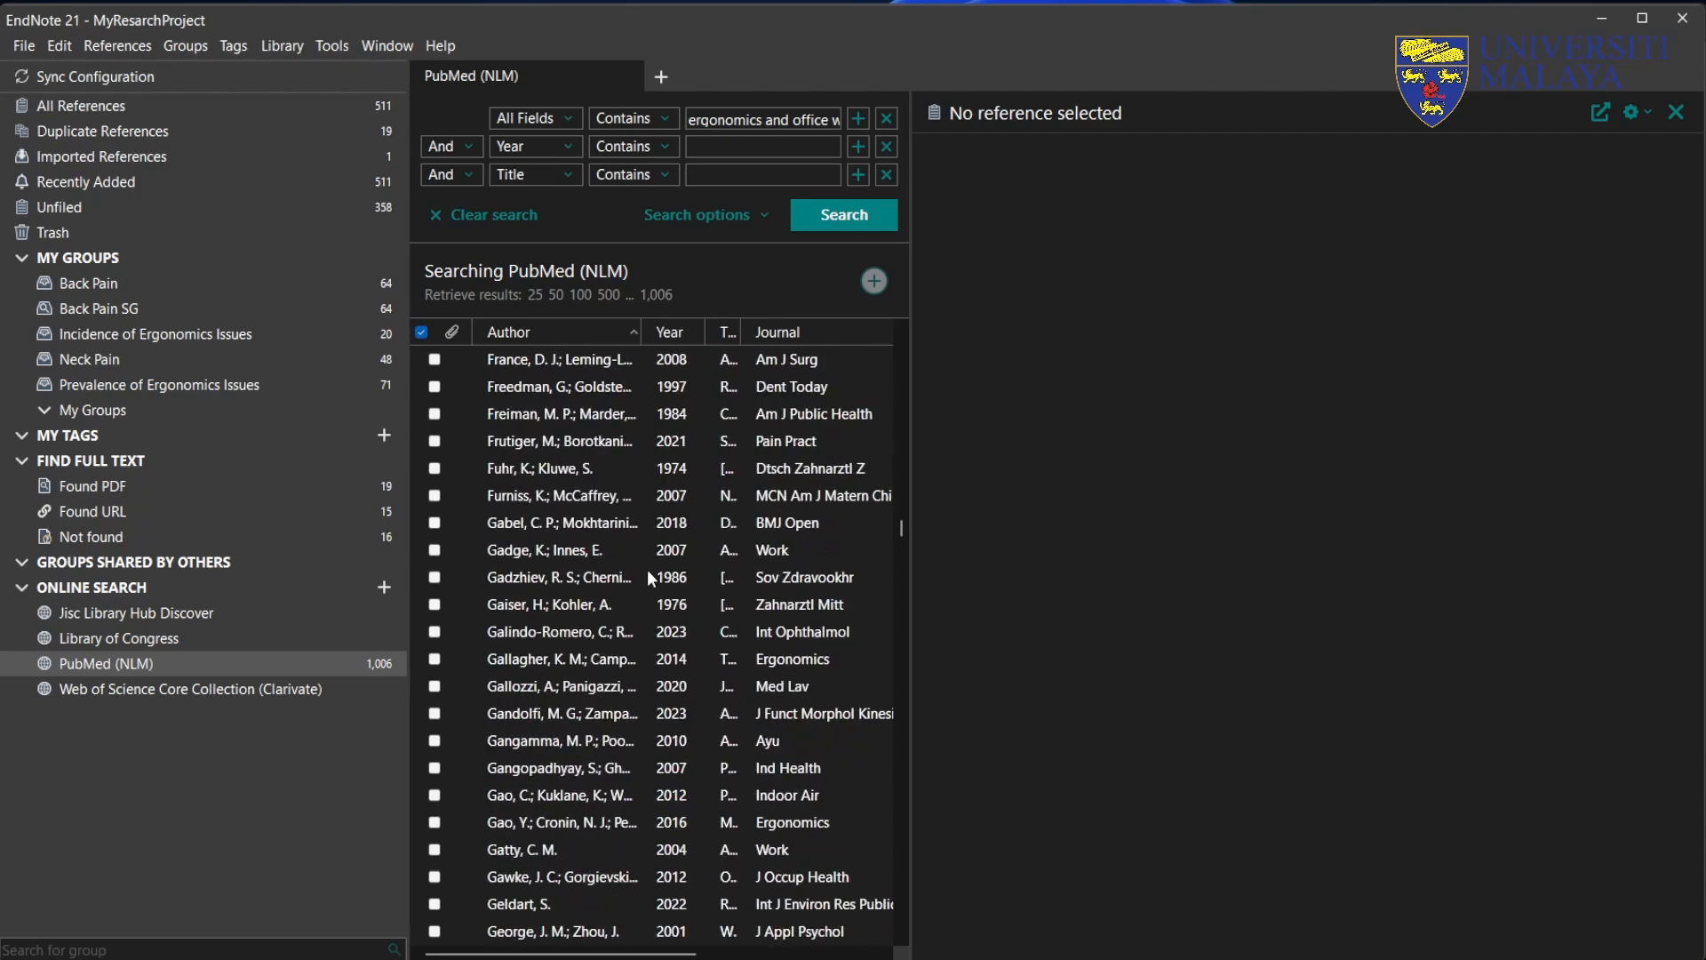
scroll(903, 748, "down", 20)
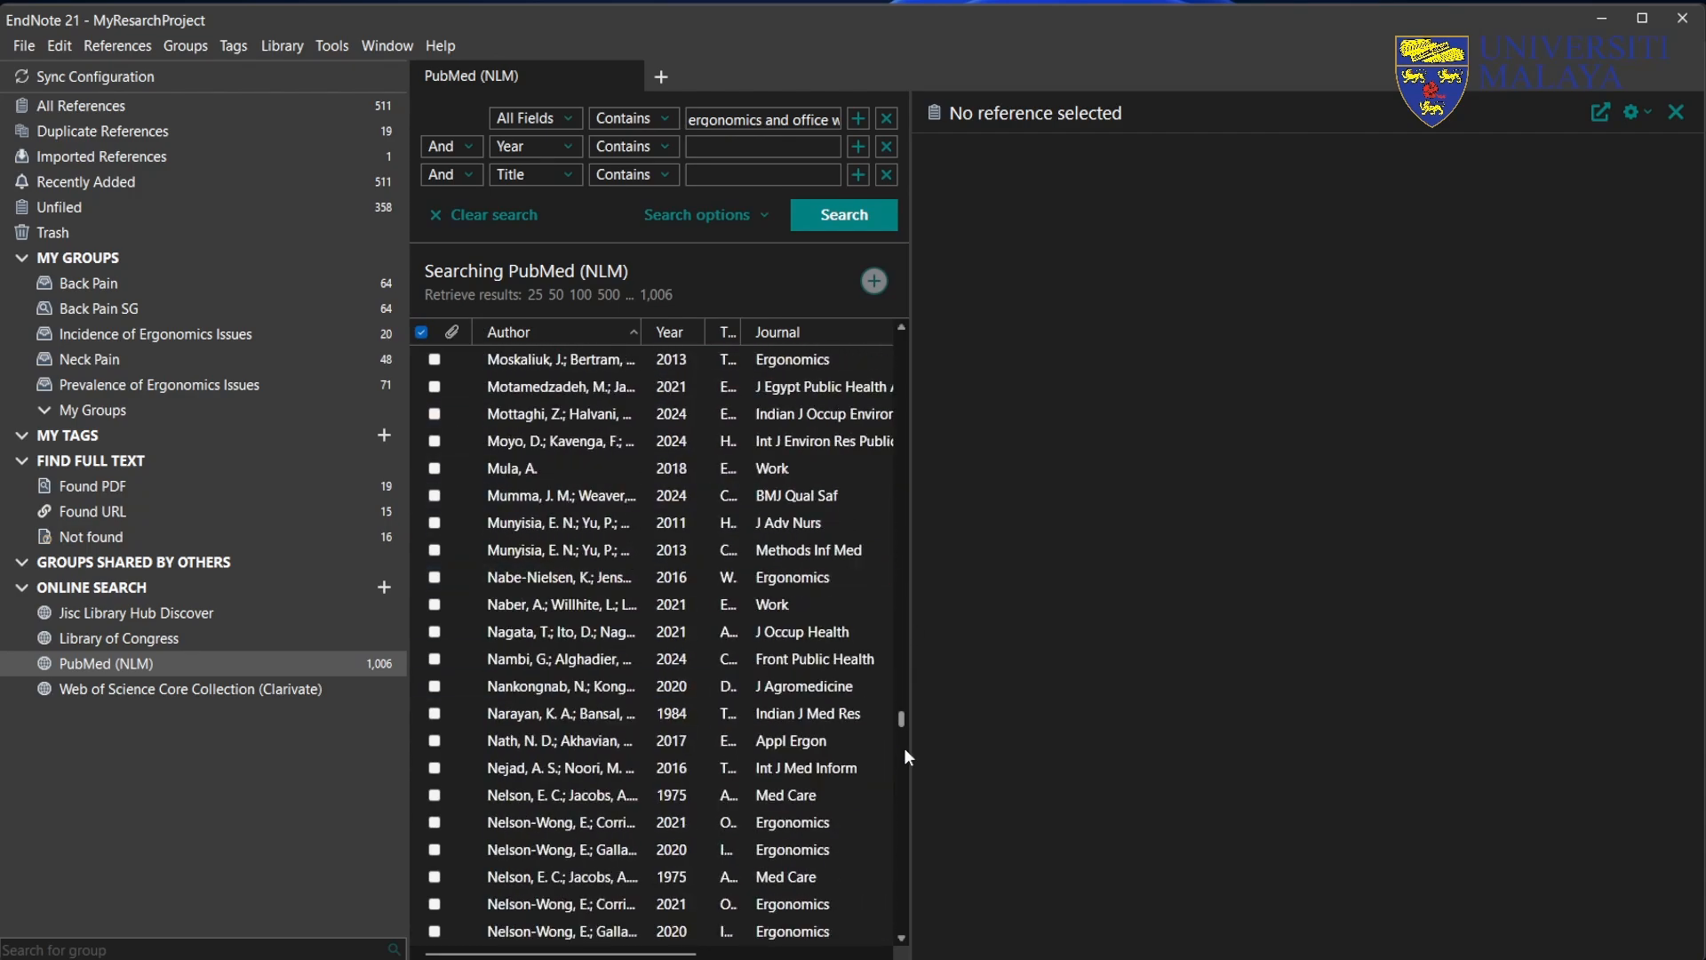
left_click_drag(902, 742, 906, 673)
left_click(830, 935)
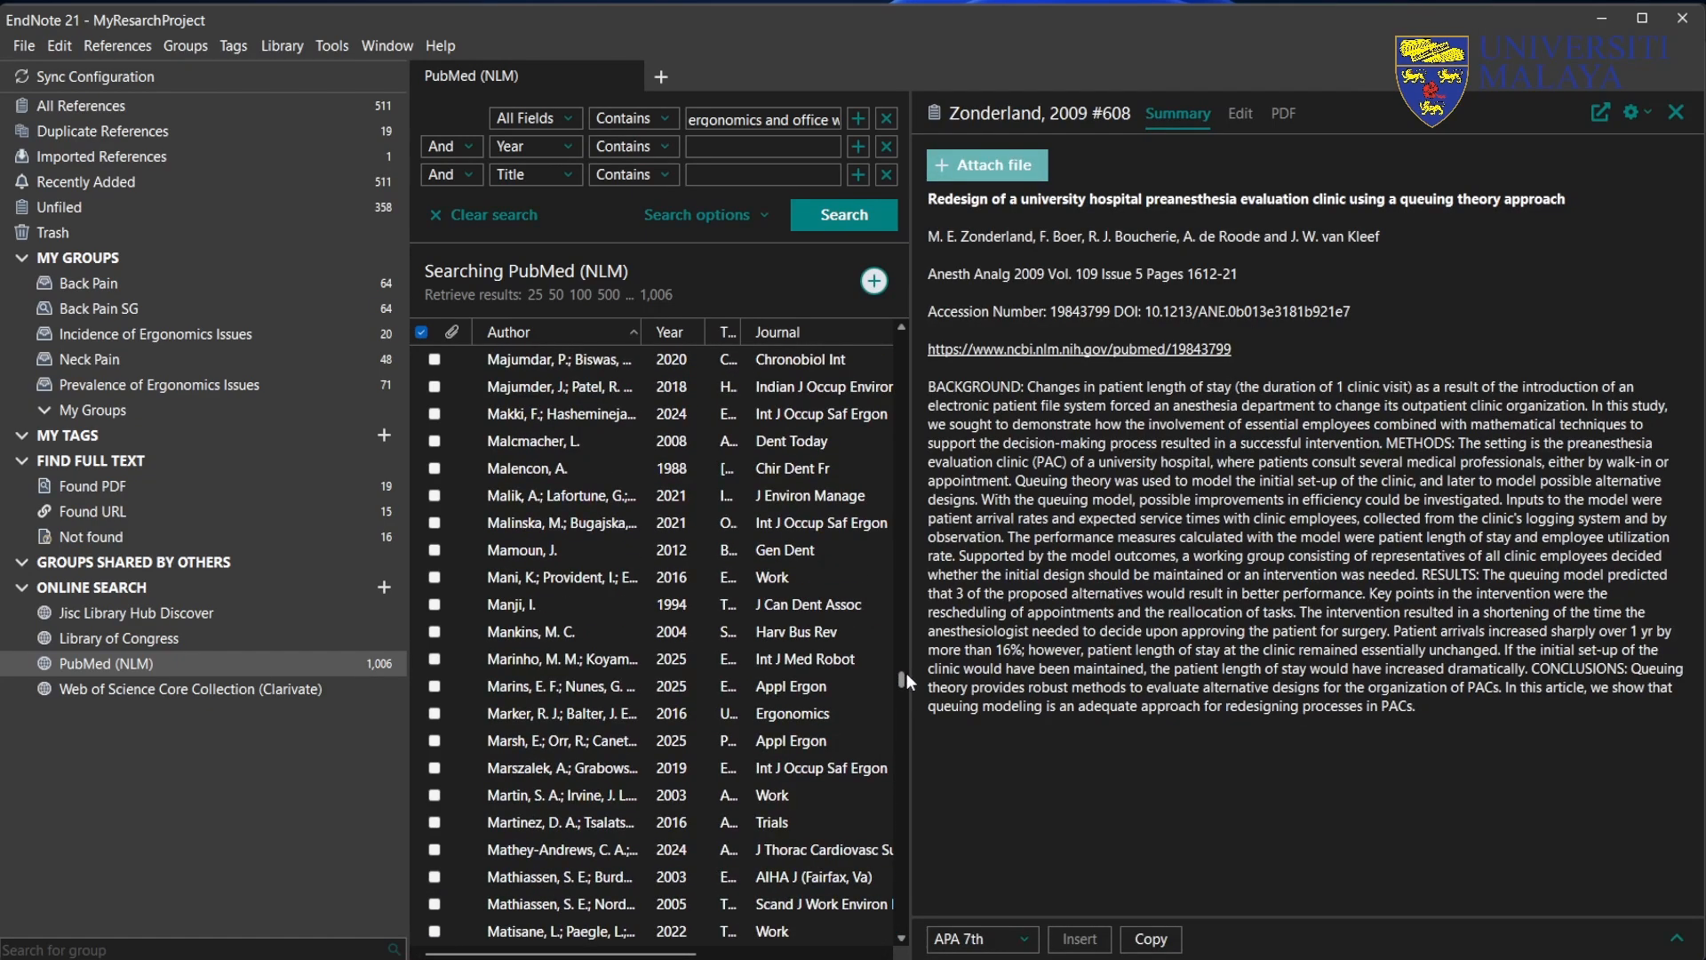
left_click(759, 467)
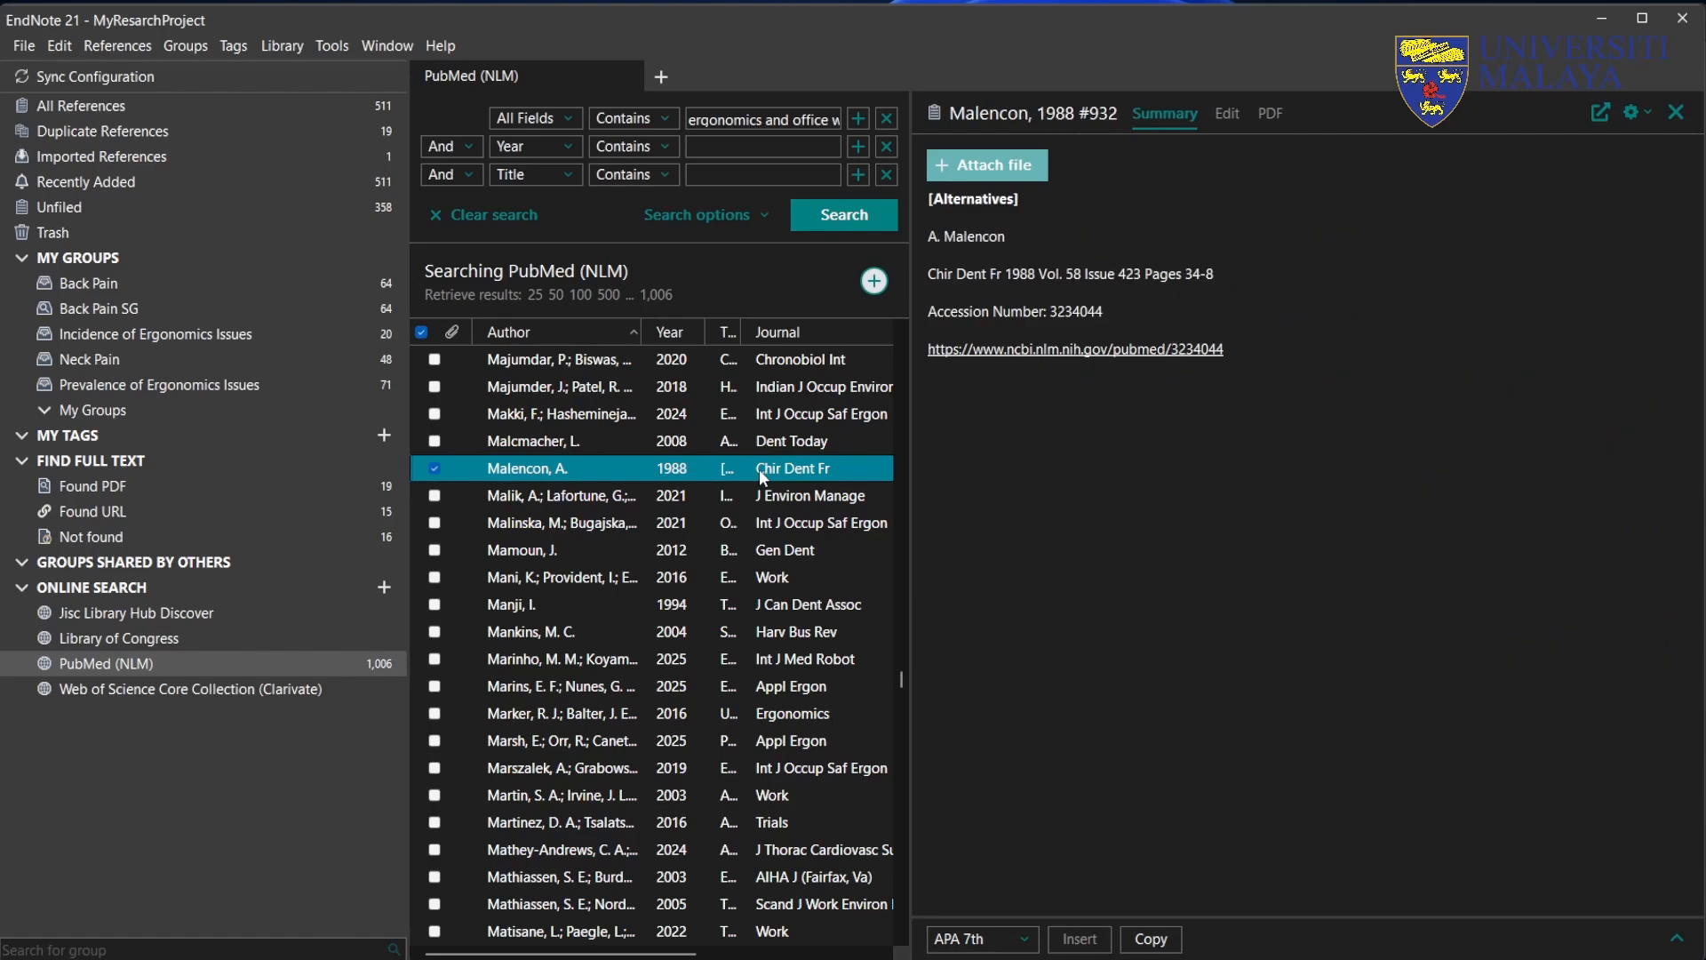
scroll(759, 467, "down", 20)
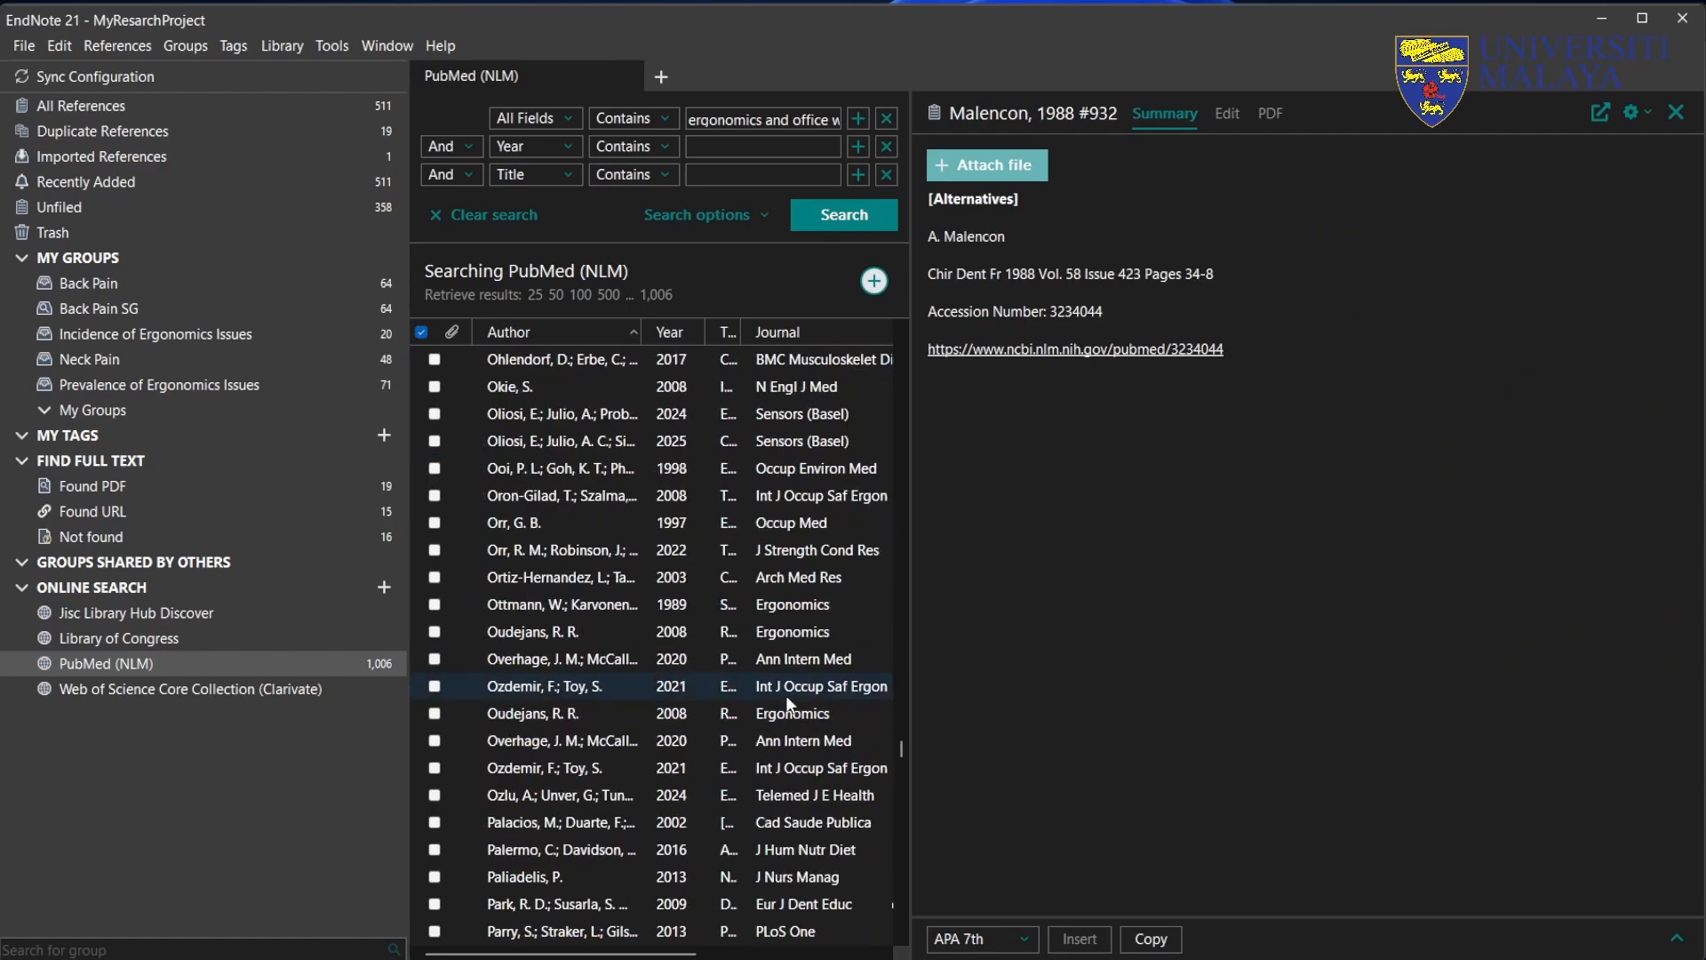
scroll(810, 888, "down", 20)
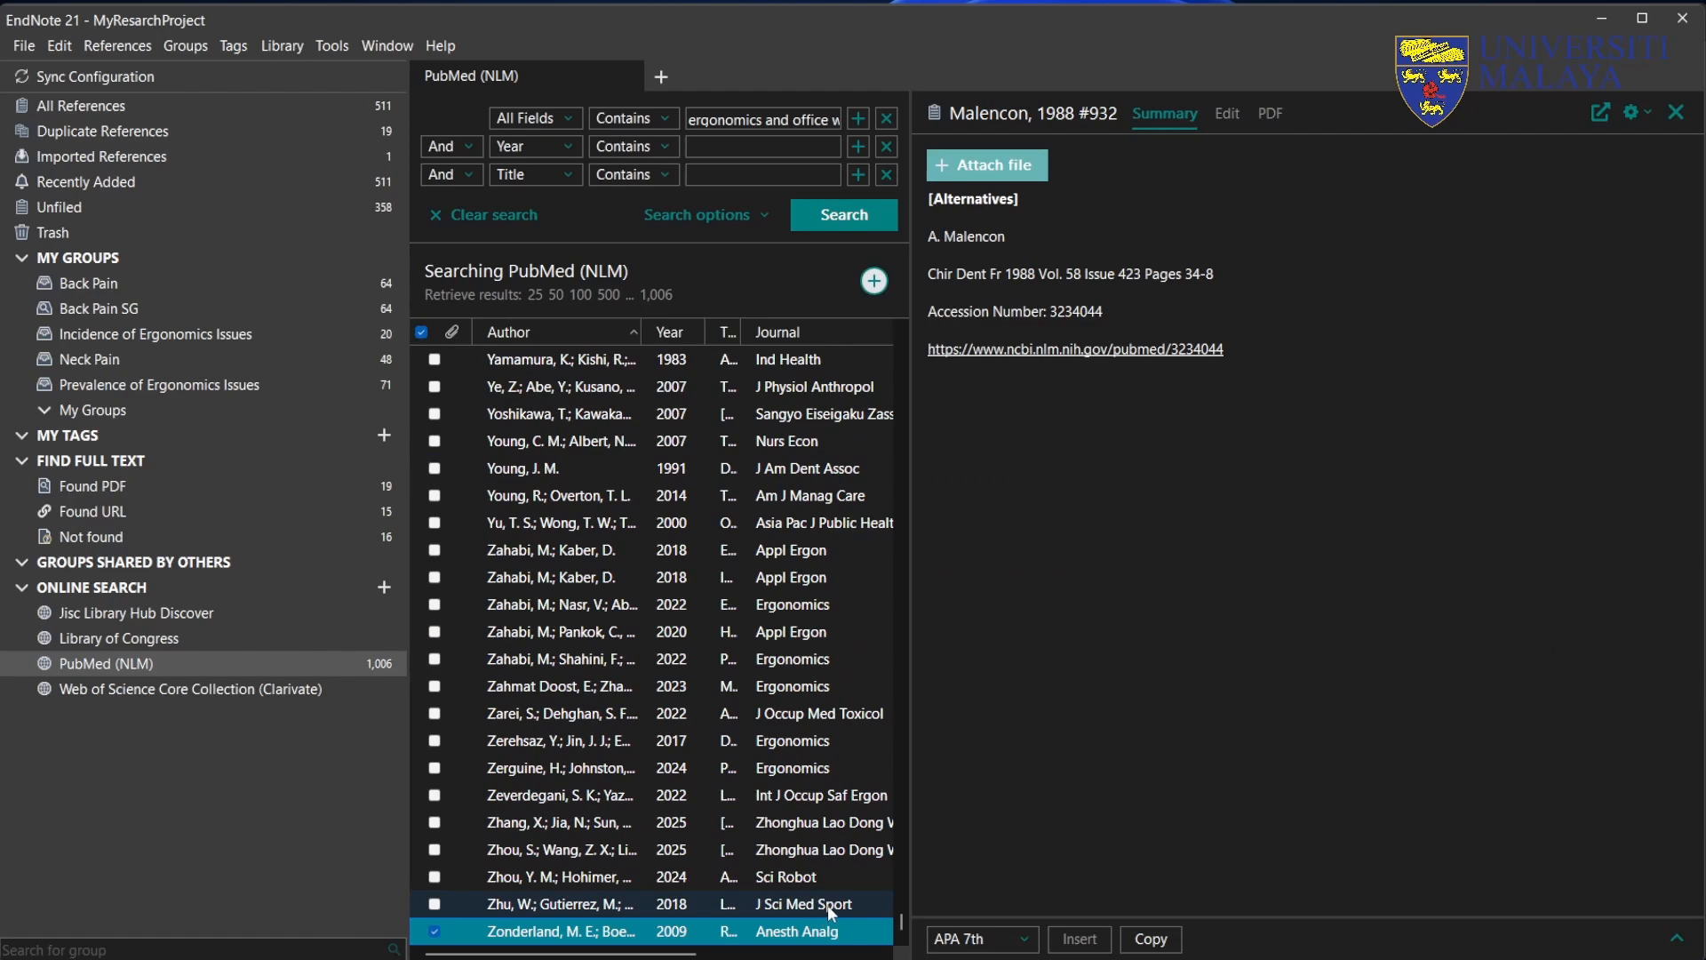
Step: Select the author-sorted PubMed results from the end of the list up to the 2015 S Afr J Physiother record and add them to the library
left_click(828, 903, "ctrl")
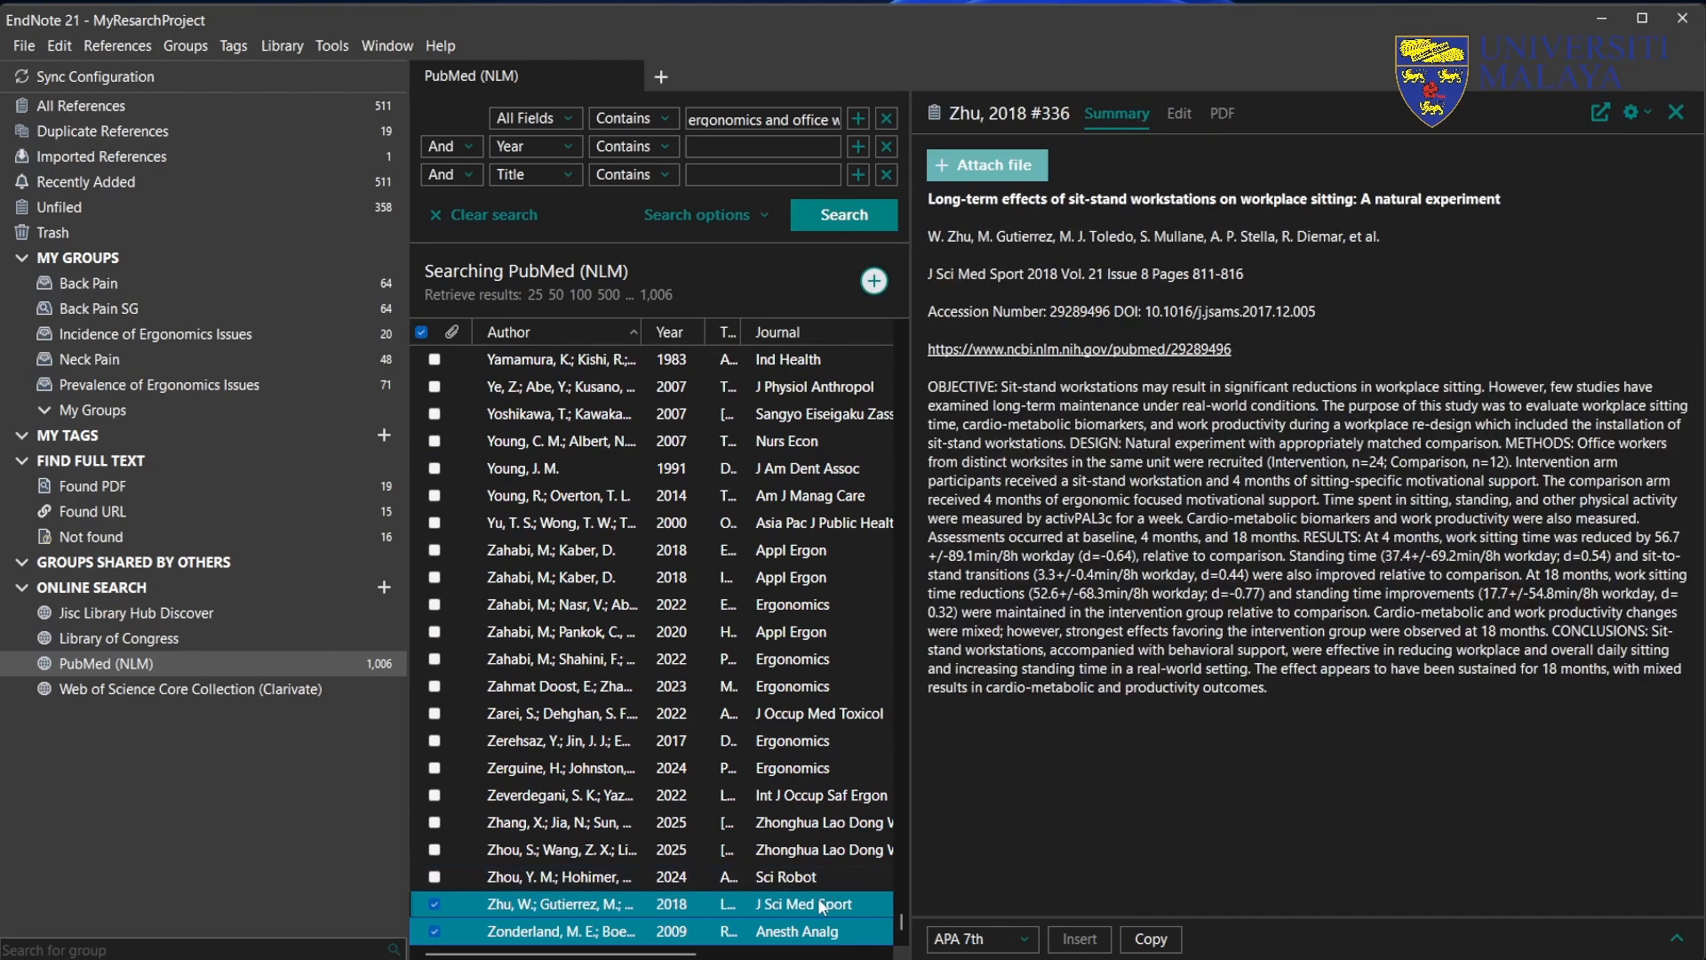
left_click(816, 876, "ctrl")
left_click(812, 851, "ctrl")
left_click(809, 822, "ctrl")
left_click(804, 794, "ctrl")
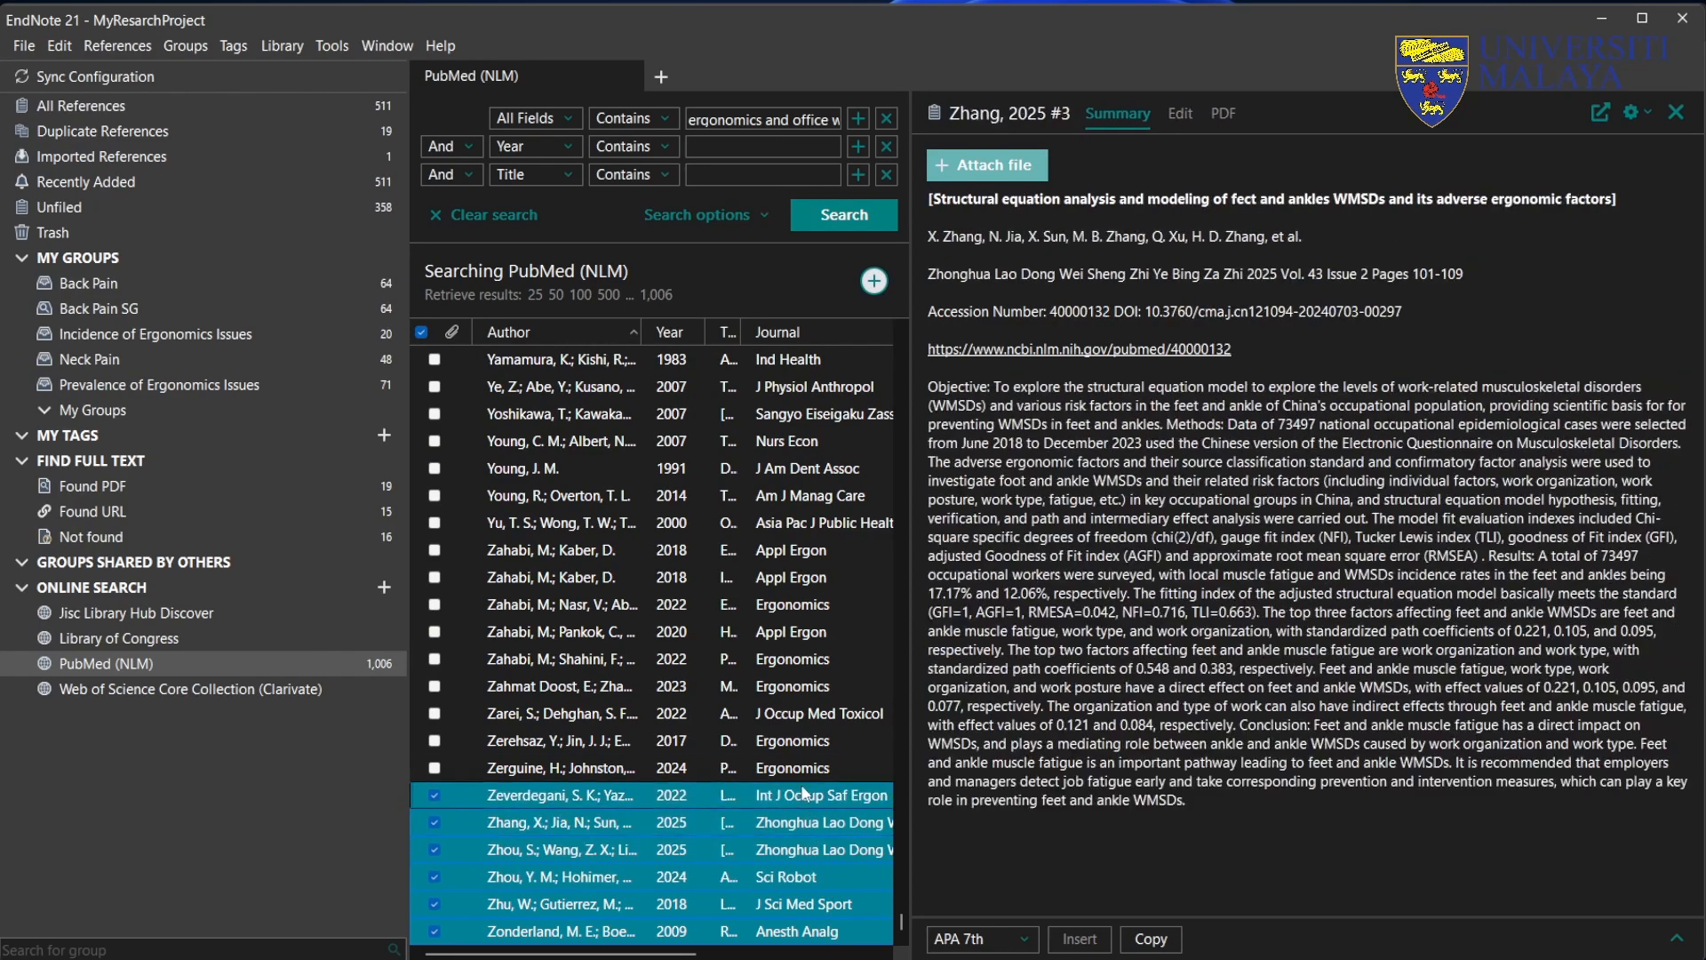
left_click(790, 742, "ctrl")
left_click(766, 771, "ctrl")
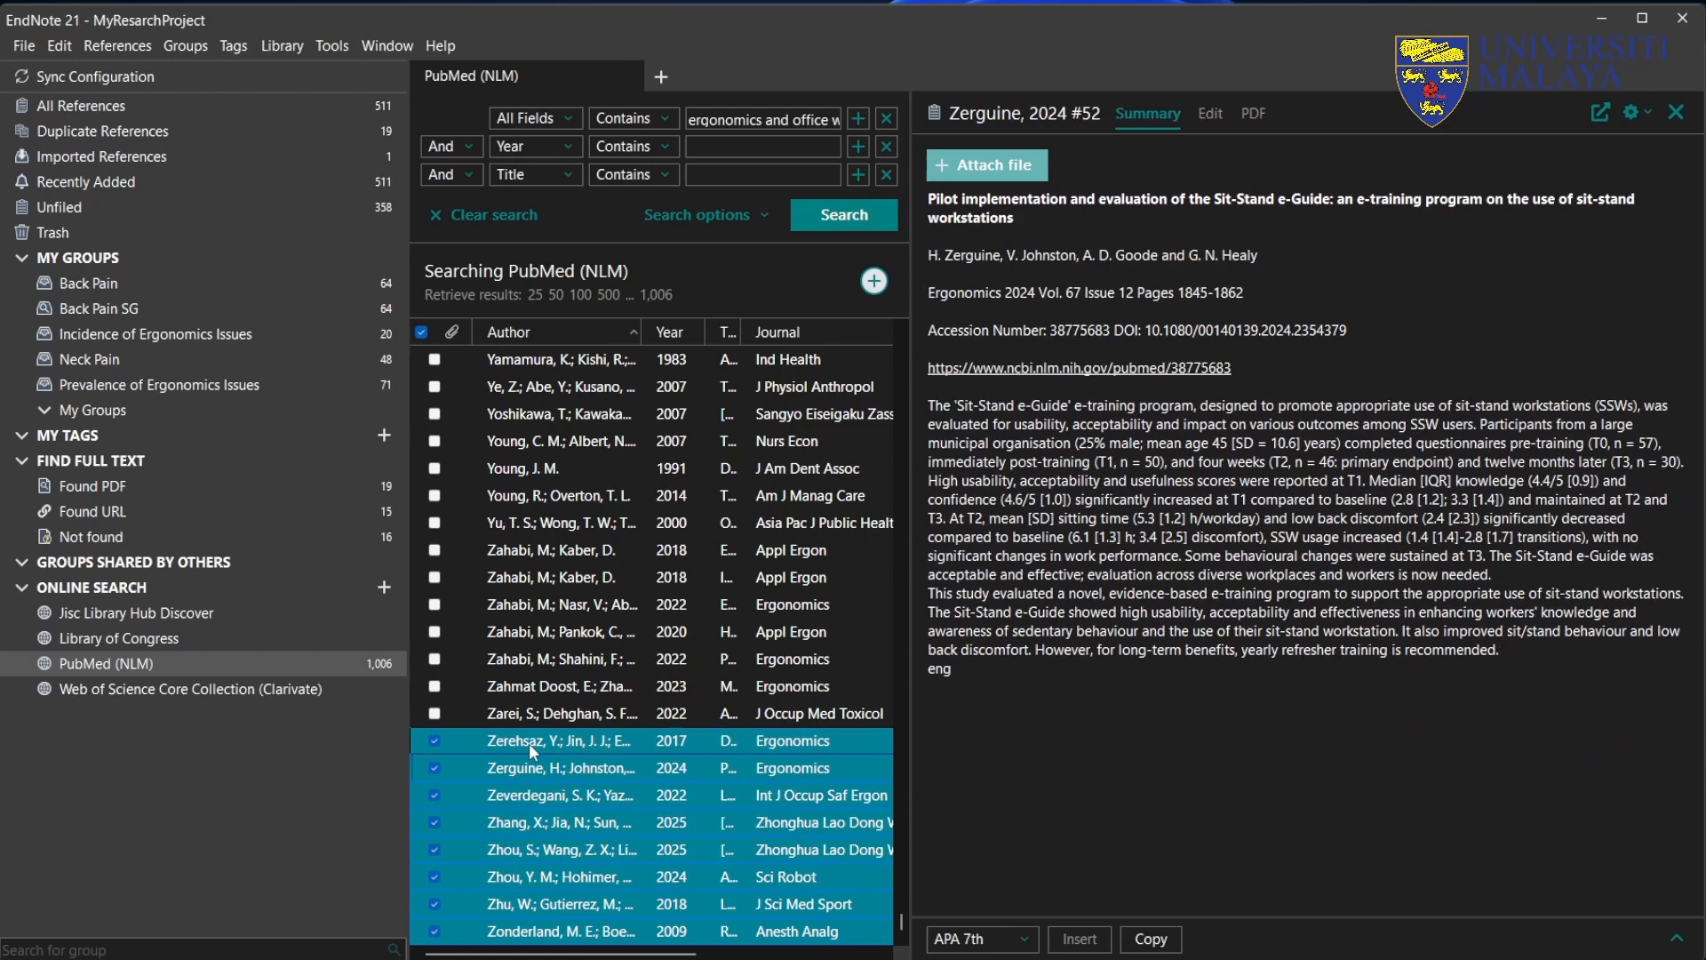
left_click(457, 712, "ctrl")
left_click(449, 684, "ctrl")
left_click(452, 657, "ctrl")
left_click(451, 631, "ctrl")
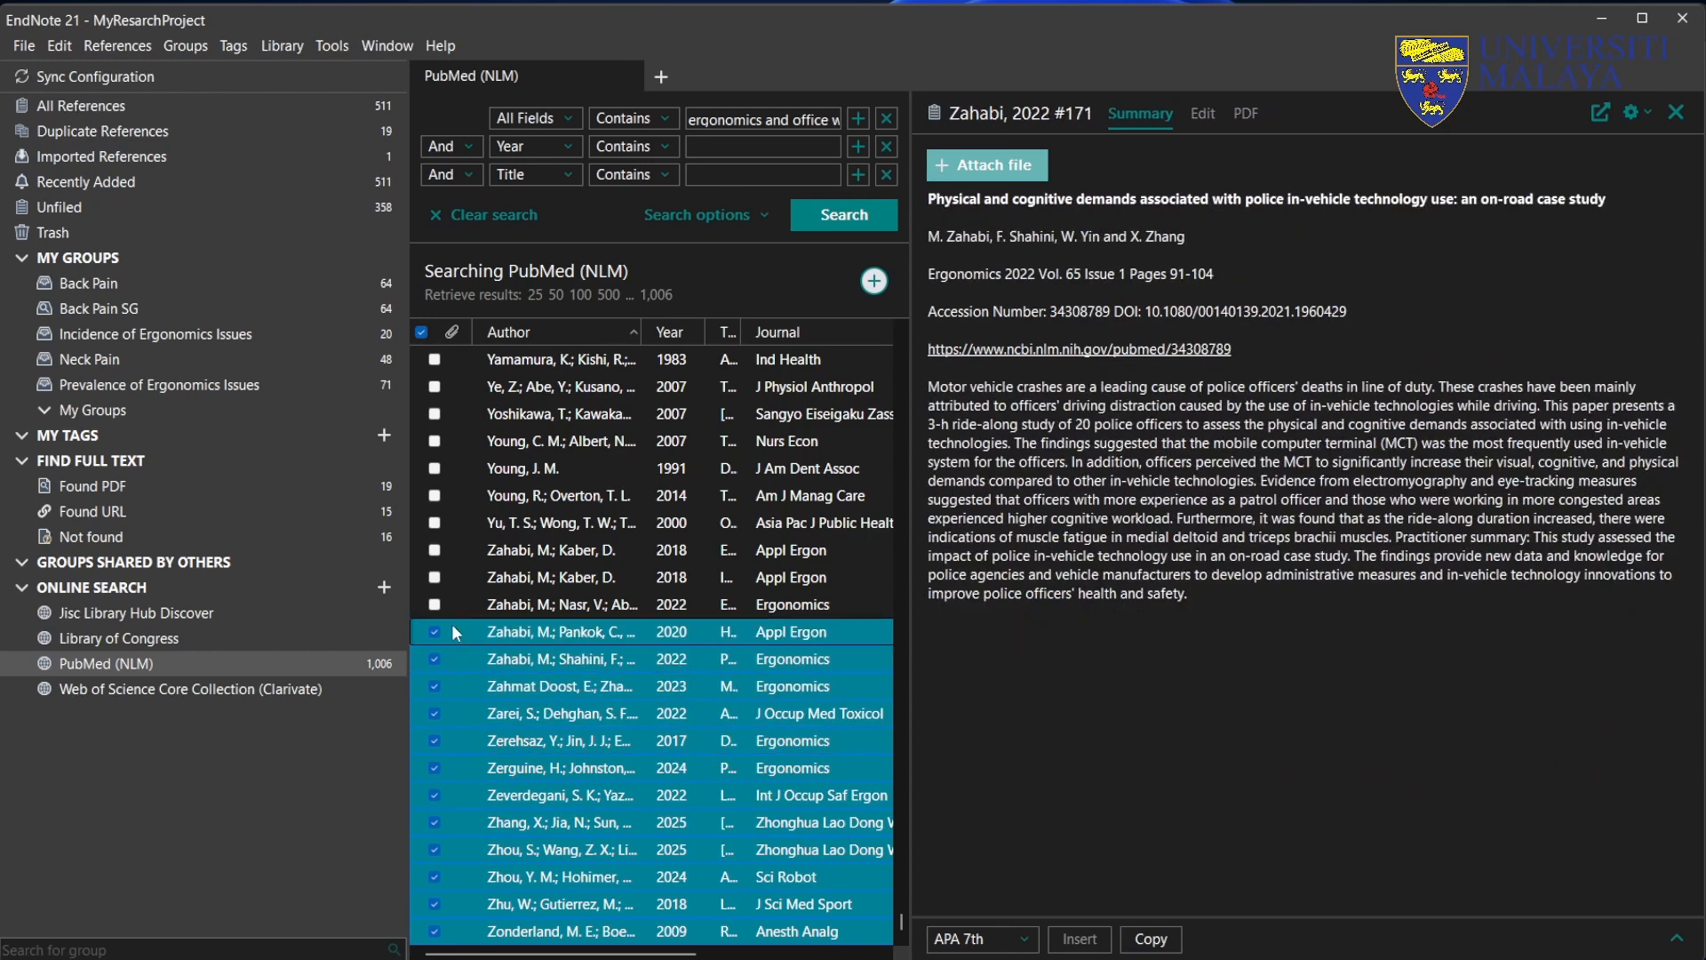
left_click(455, 605, "ctrl")
left_click(457, 577, "ctrl")
left_click(459, 550, "ctrl")
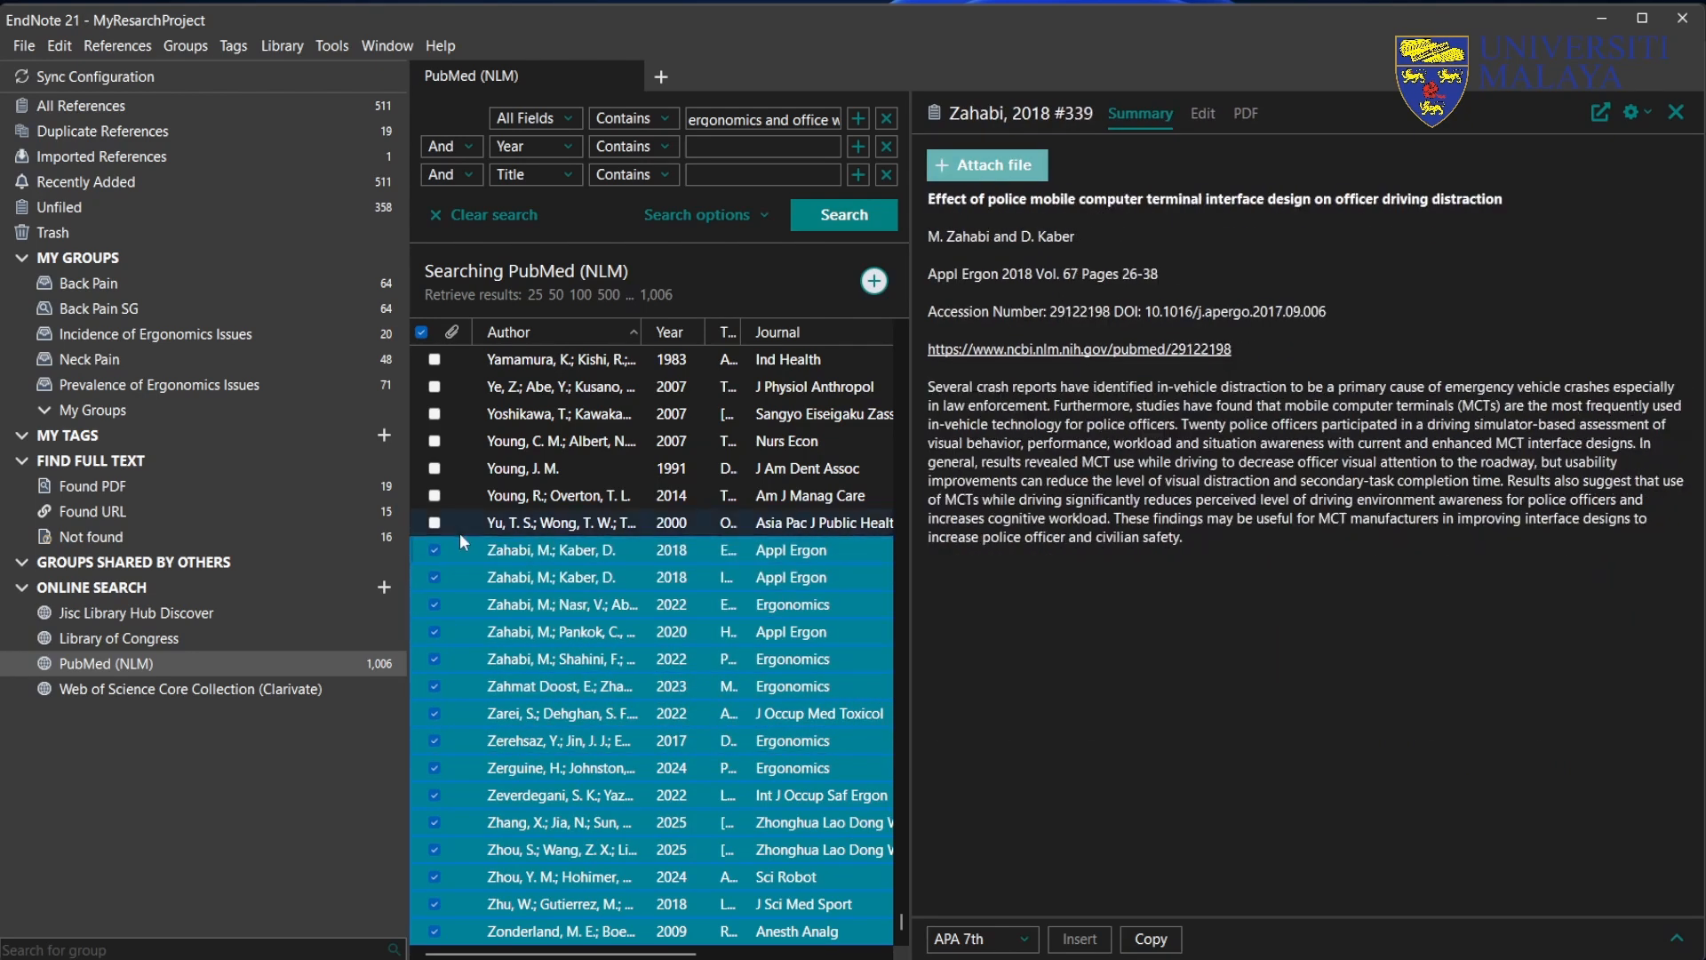
left_click(460, 531, "ctrl")
left_click(464, 495, "ctrl")
left_click(468, 467, "ctrl")
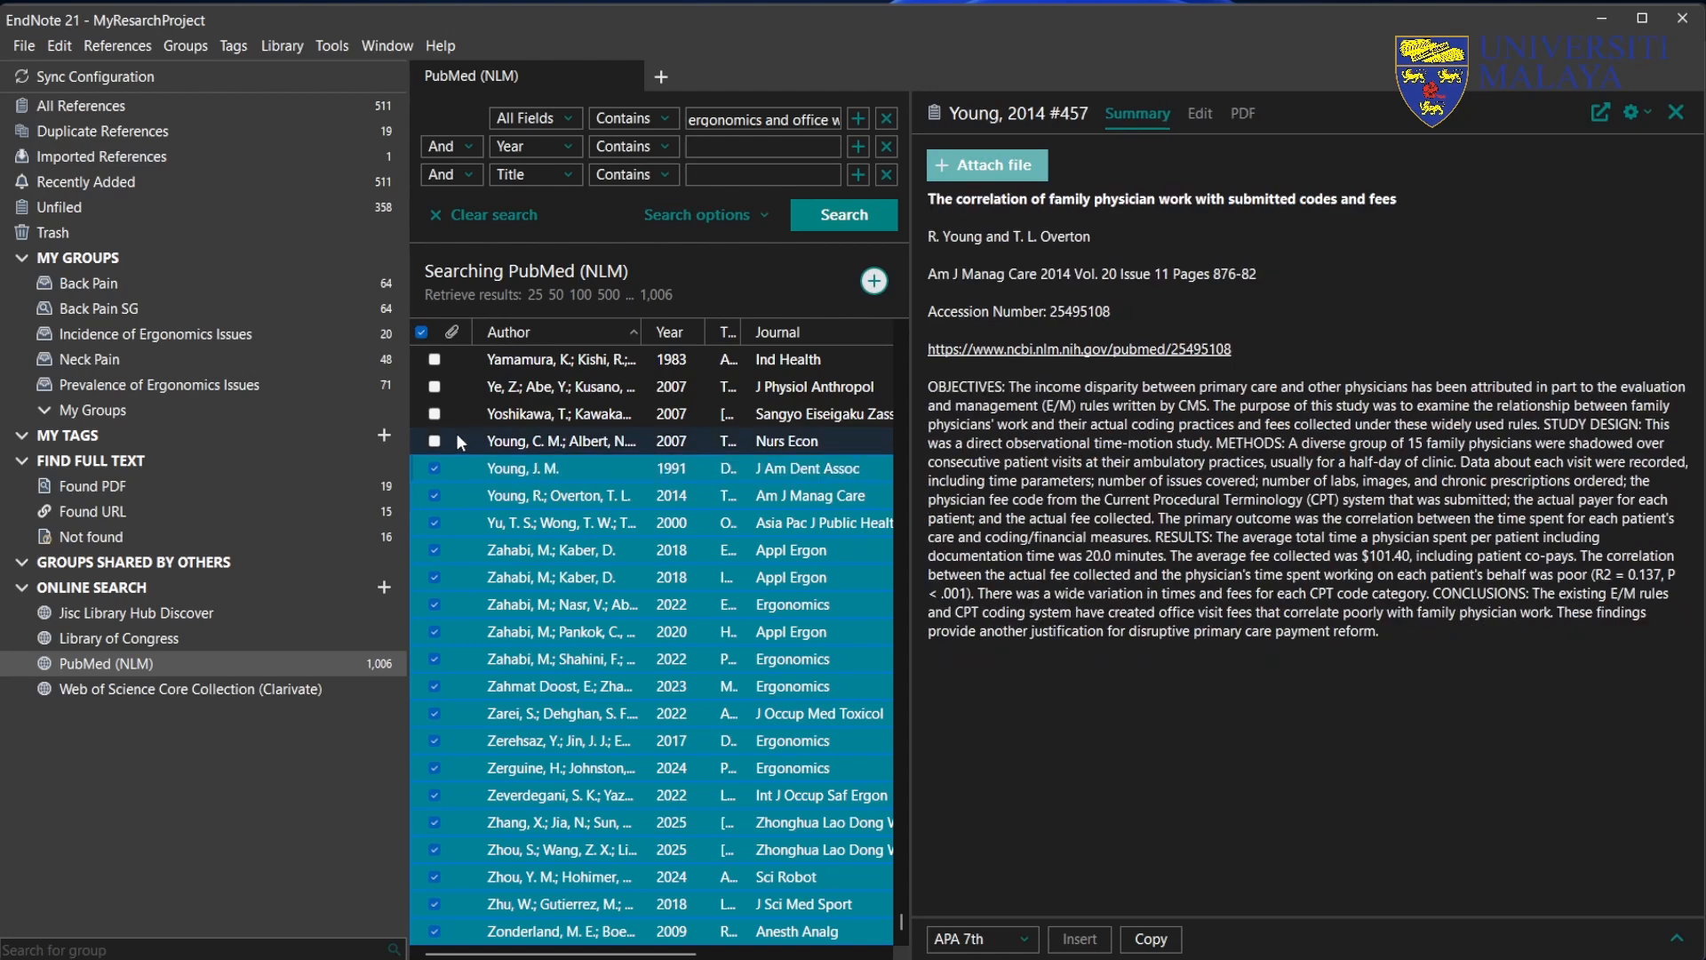
left_click(455, 441, "ctrl")
left_click(455, 413, "ctrl")
left_click(455, 386, "ctrl")
left_click(455, 359, "ctrl")
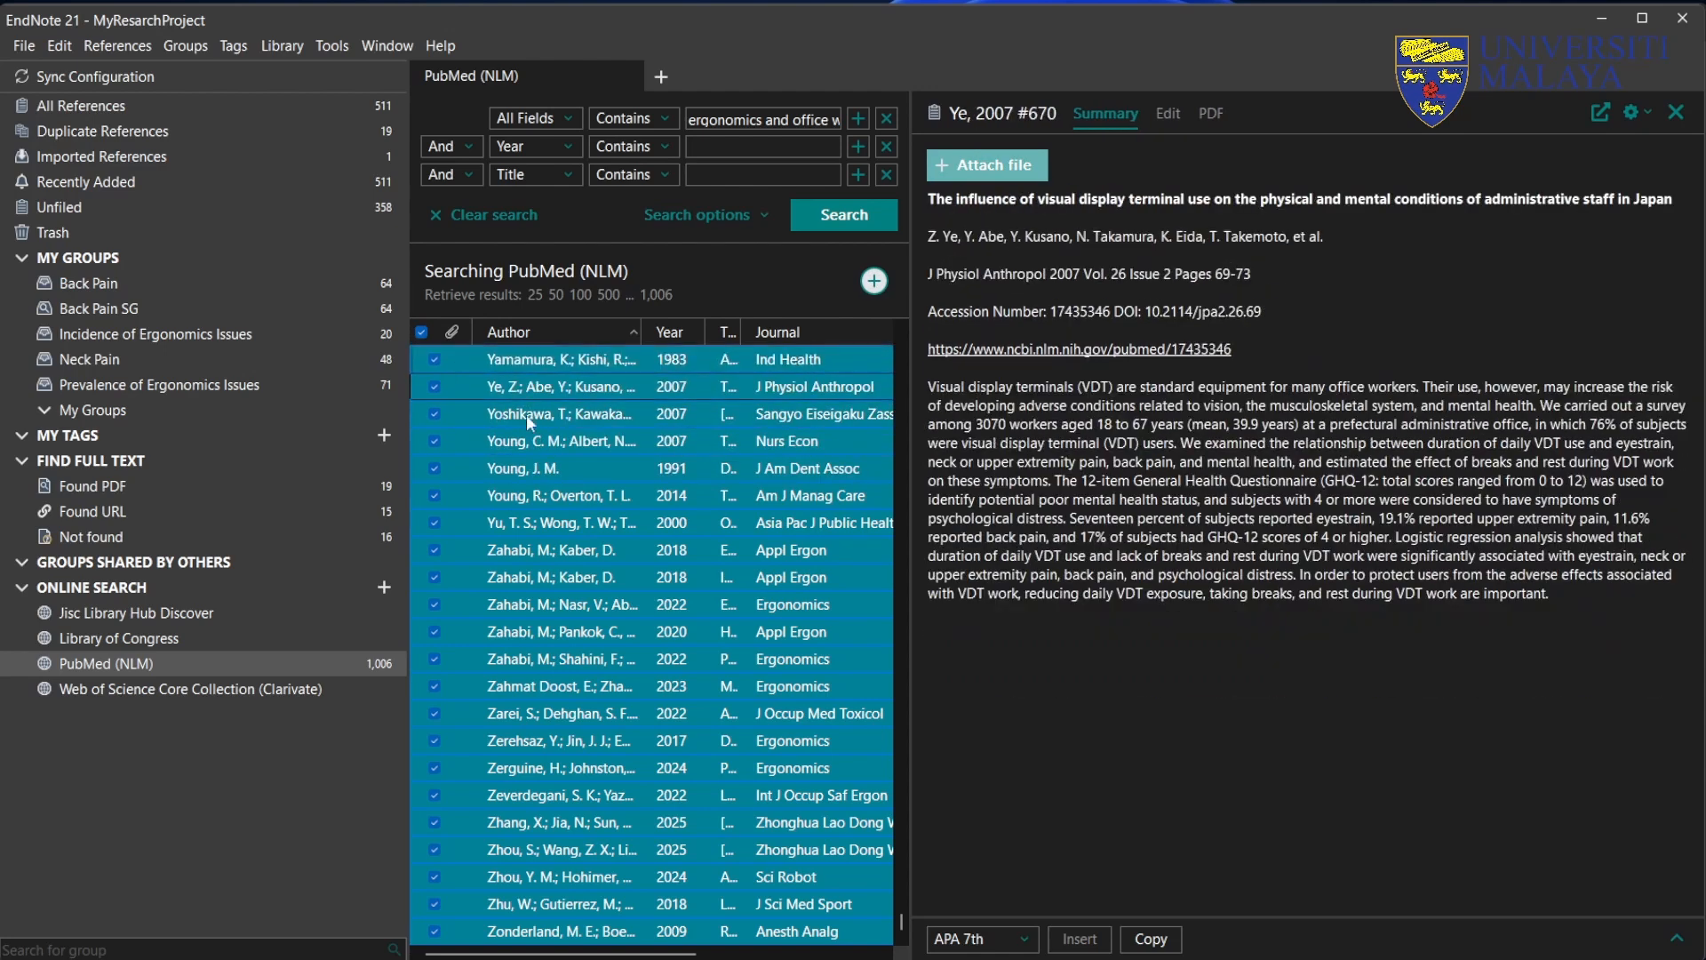
scroll(526, 414, "up", 2)
left_click(472, 491, "ctrl")
left_click(497, 468, "ctrl")
left_click(519, 441, "ctrl")
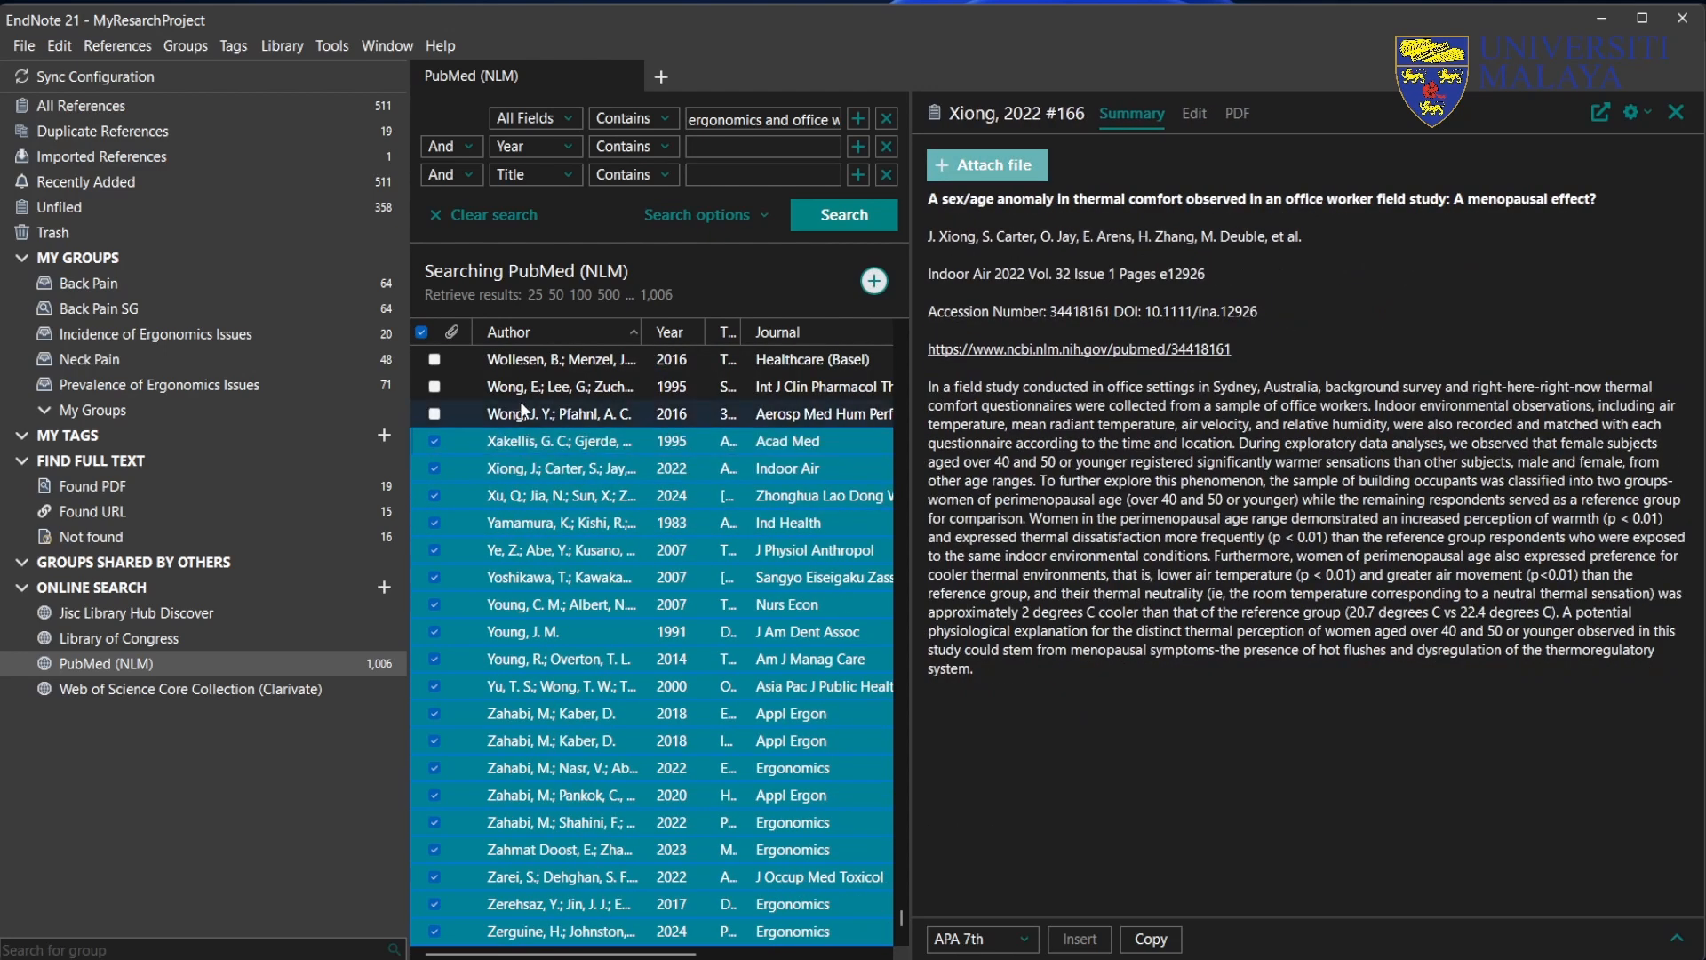
left_click(523, 413, "ctrl")
left_click(520, 386, "ctrl")
left_click(520, 359, "ctrl")
scroll(531, 444, "up", 2)
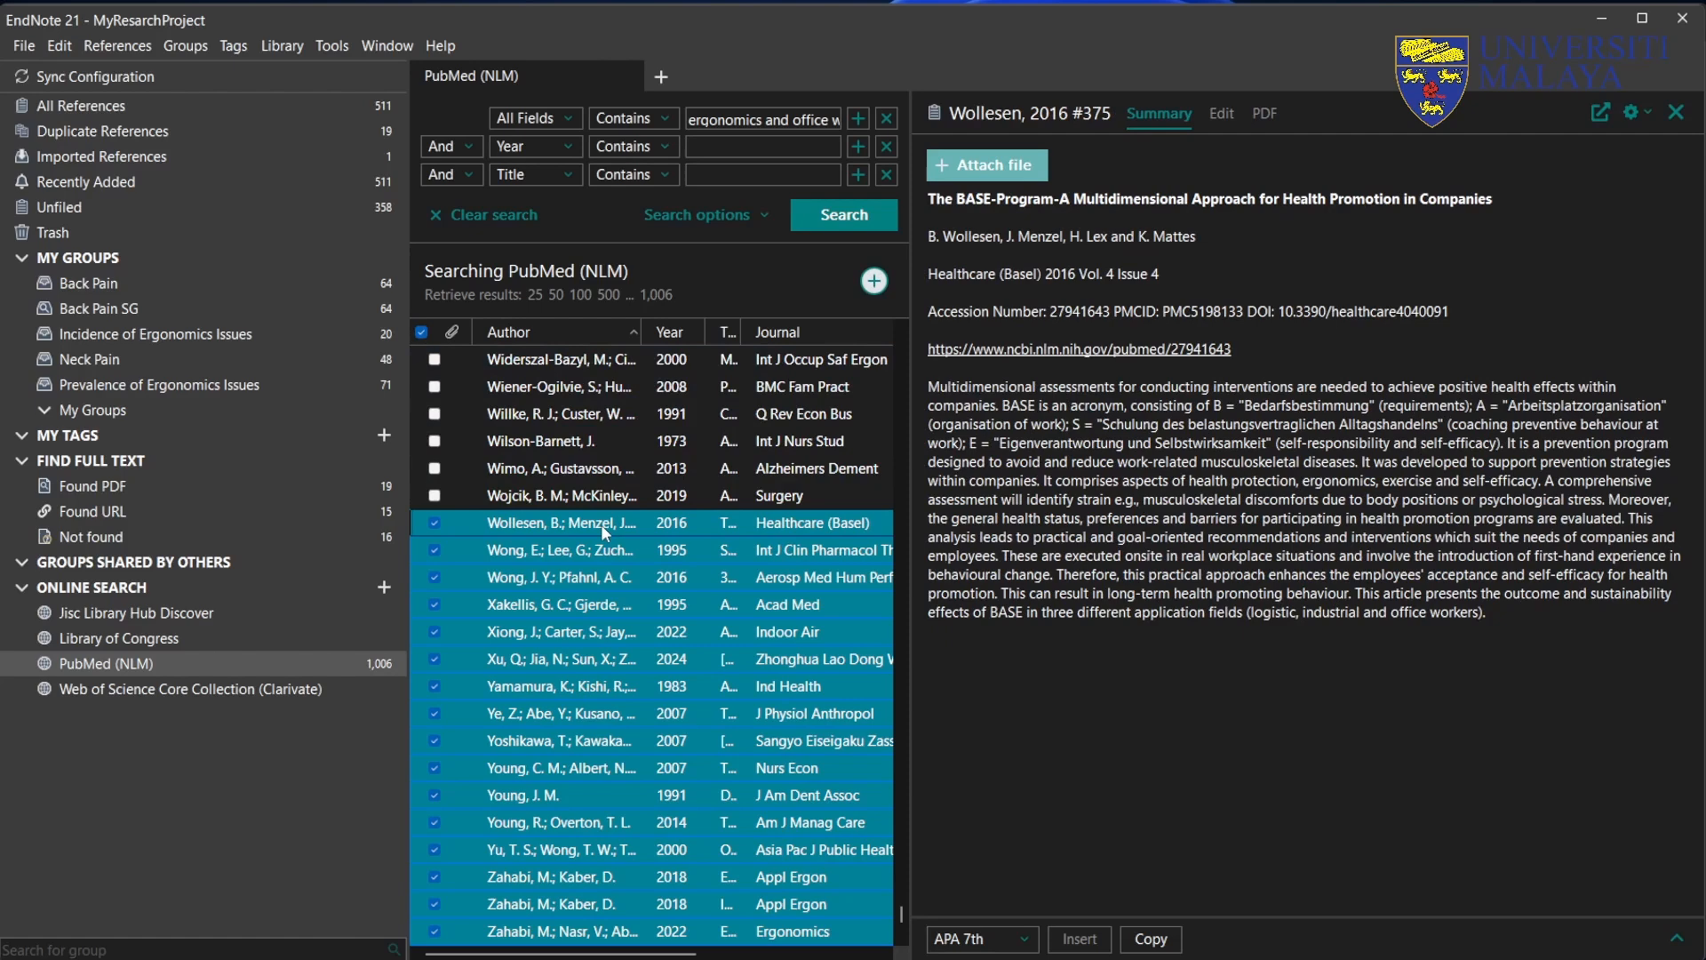
left_click(531, 494, "ctrl")
left_click(532, 441, "ctrl")
left_click(530, 469, "ctrl")
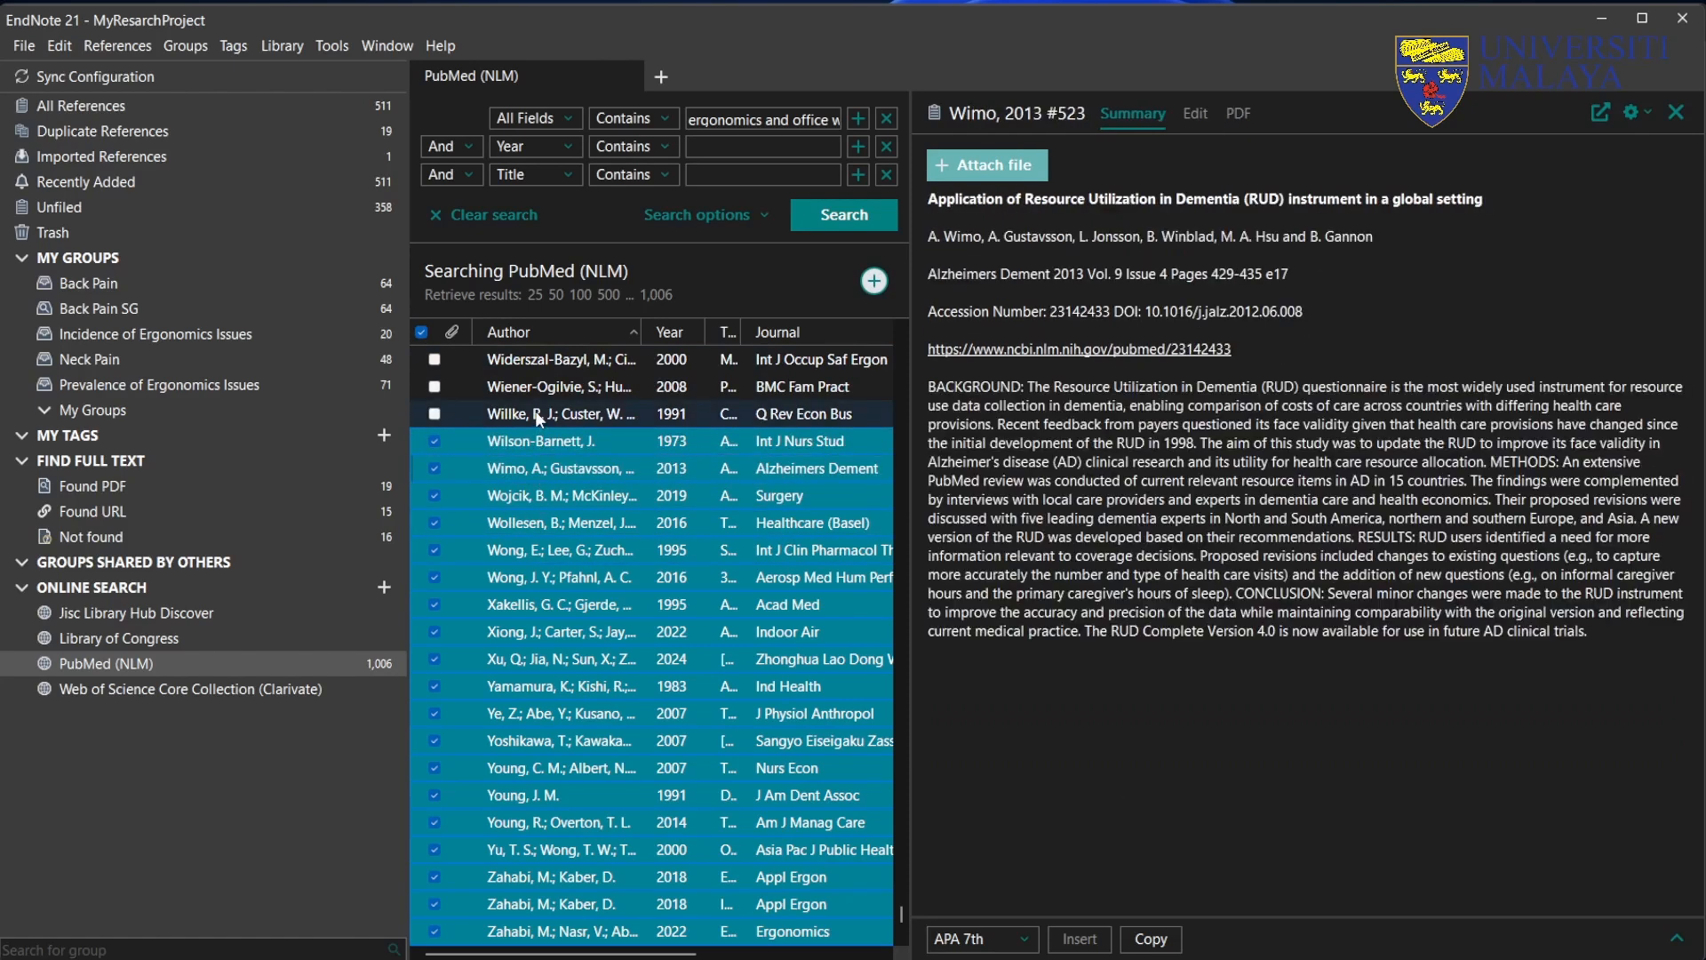
left_click(538, 414, "ctrl")
left_click(540, 387, "ctrl")
left_click(547, 360, "ctrl")
scroll(584, 559, "up", 3)
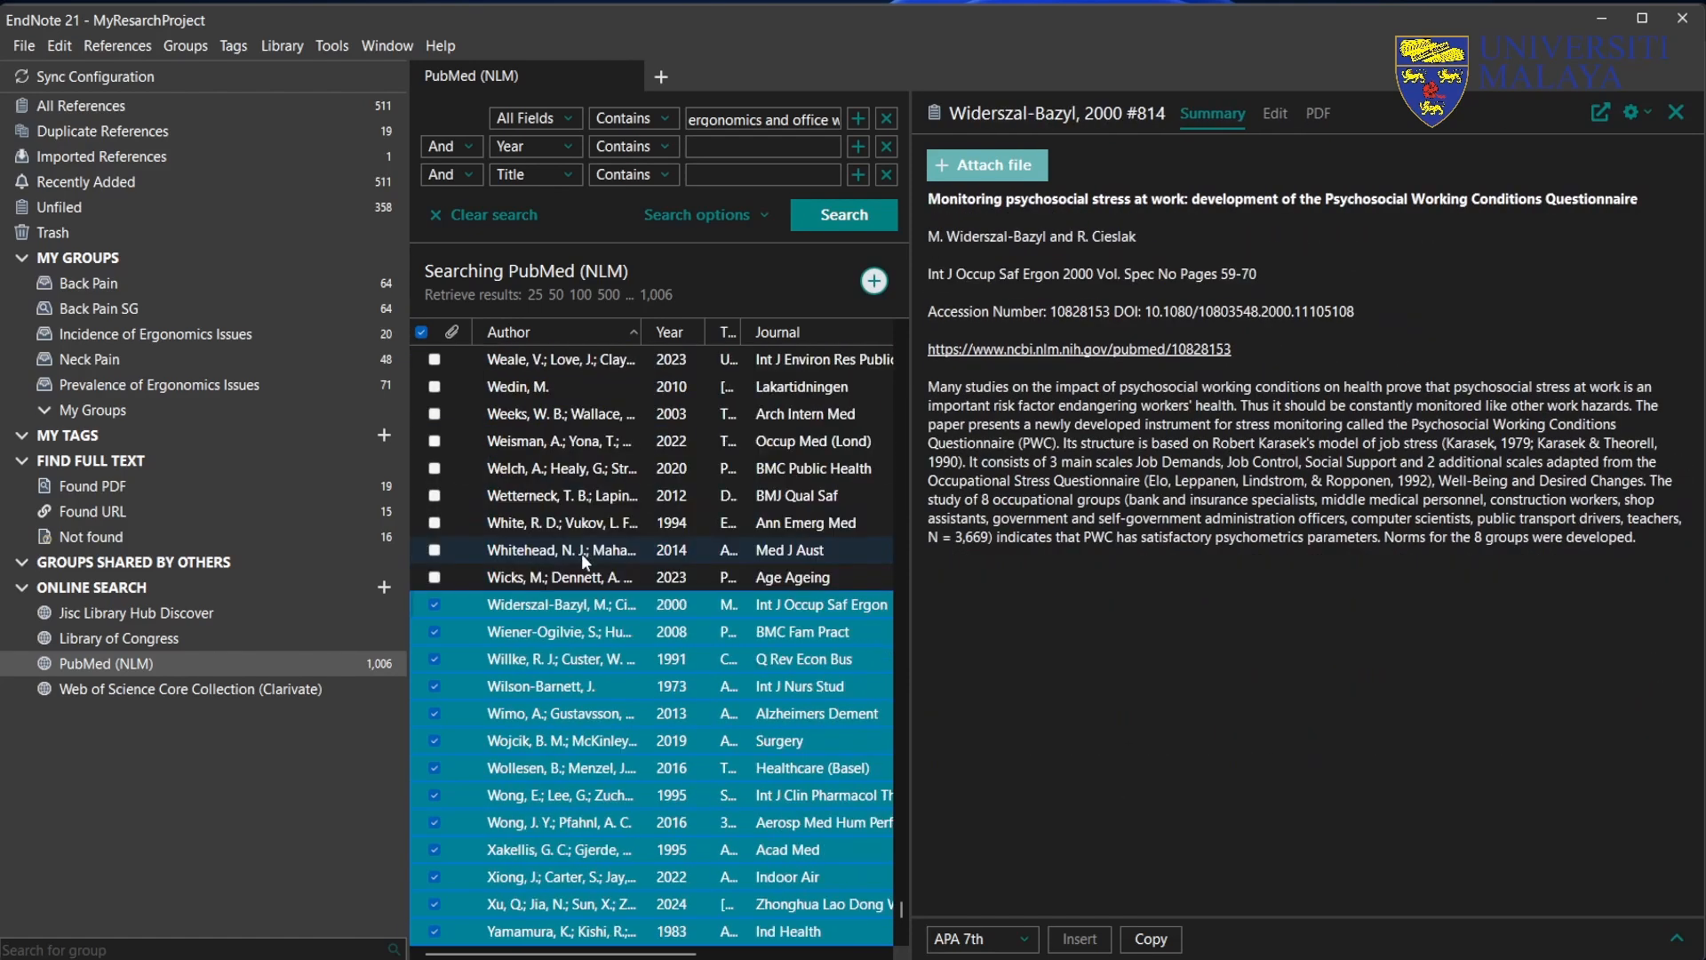
left_click(583, 576, "ctrl")
left_click(573, 550, "ctrl")
left_click(567, 522, "ctrl")
left_click(561, 495, "ctrl")
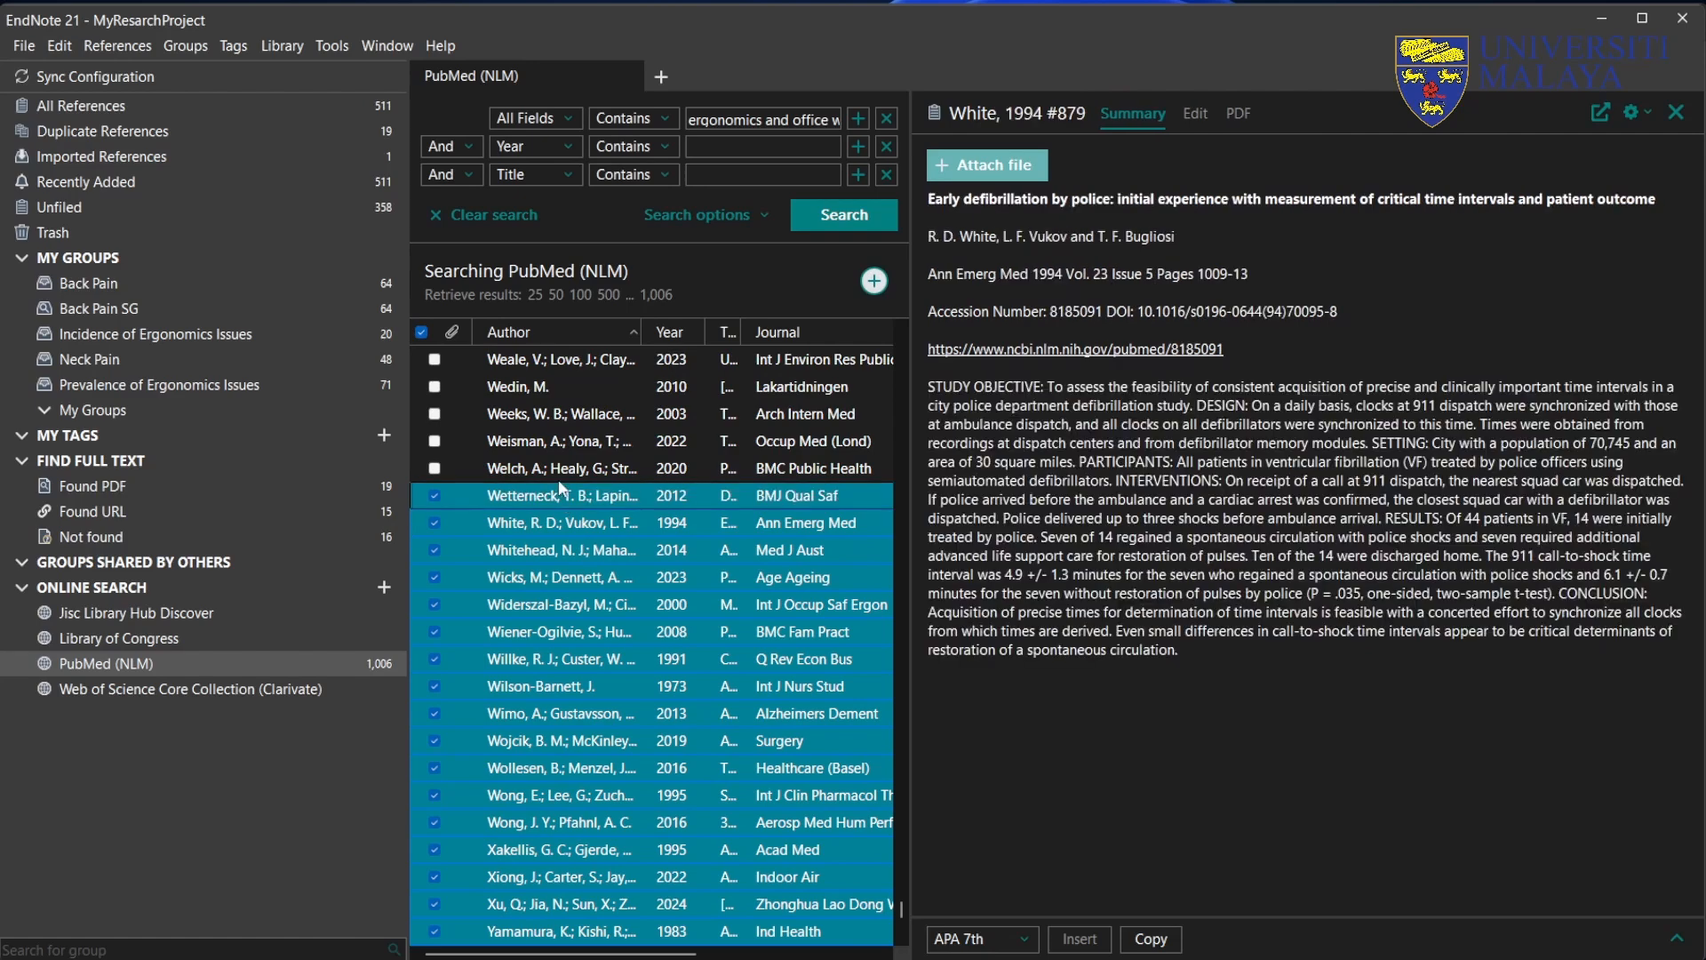
left_click(558, 468, "ctrl")
left_click(558, 441, "ctrl")
left_click(557, 414, "ctrl")
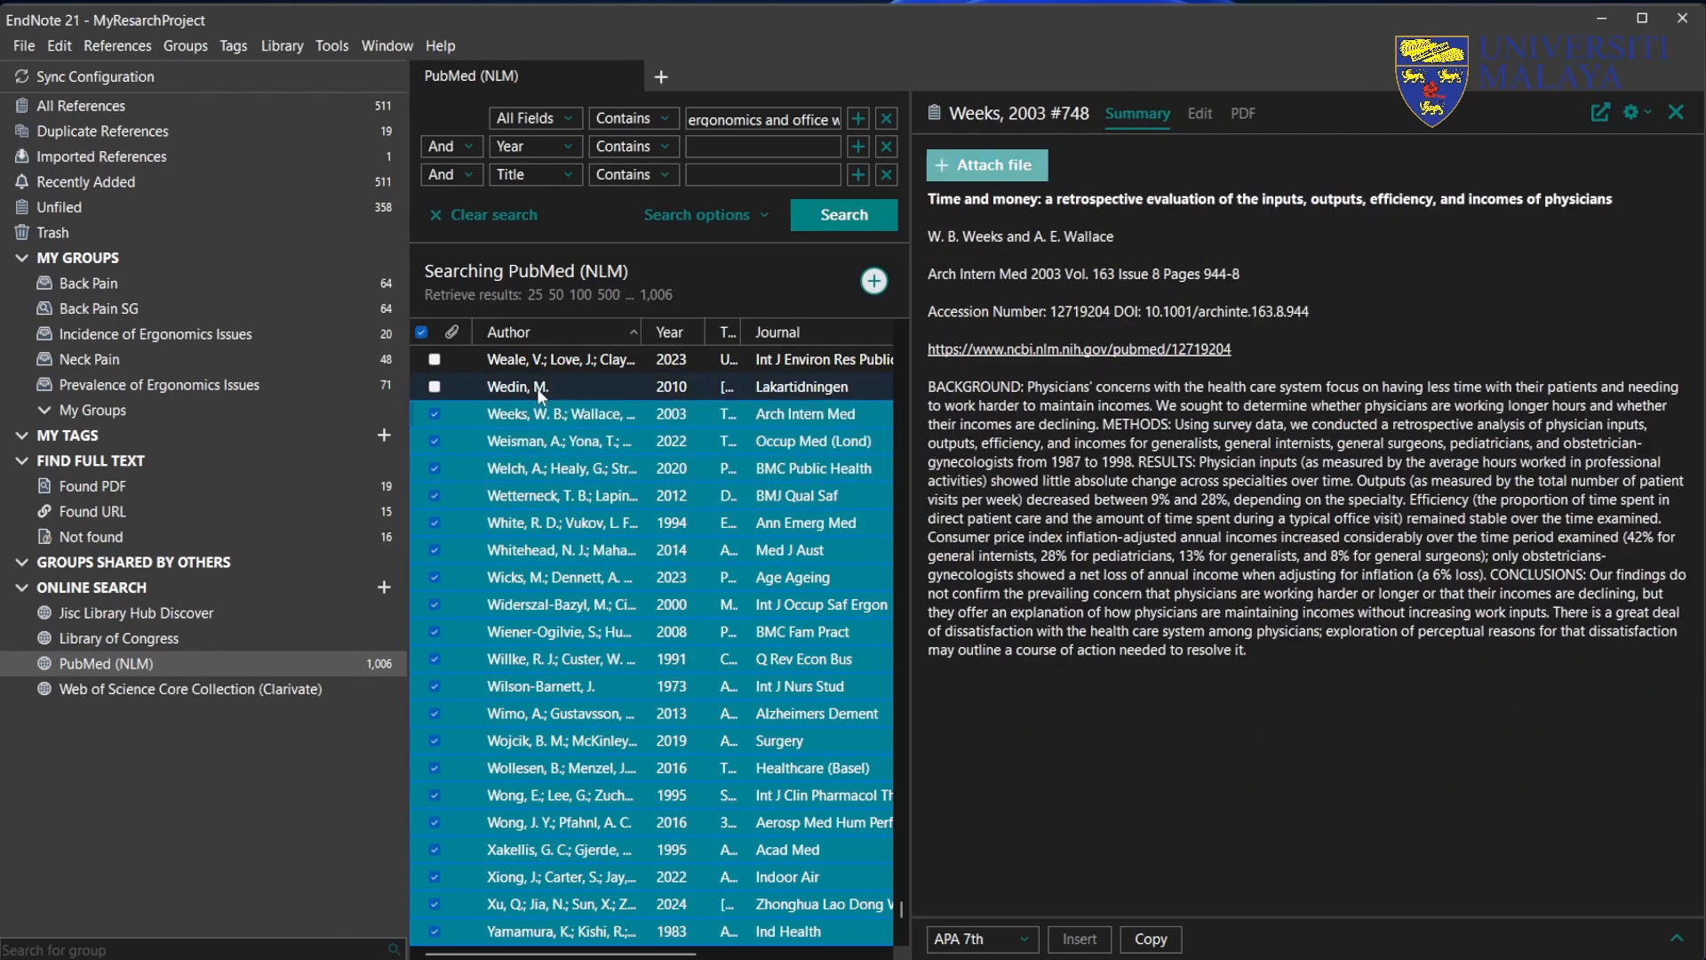
left_click(540, 386, "ctrl")
scroll(568, 445, "up", 1)
left_click(572, 441, "ctrl")
left_click(574, 414, "ctrl")
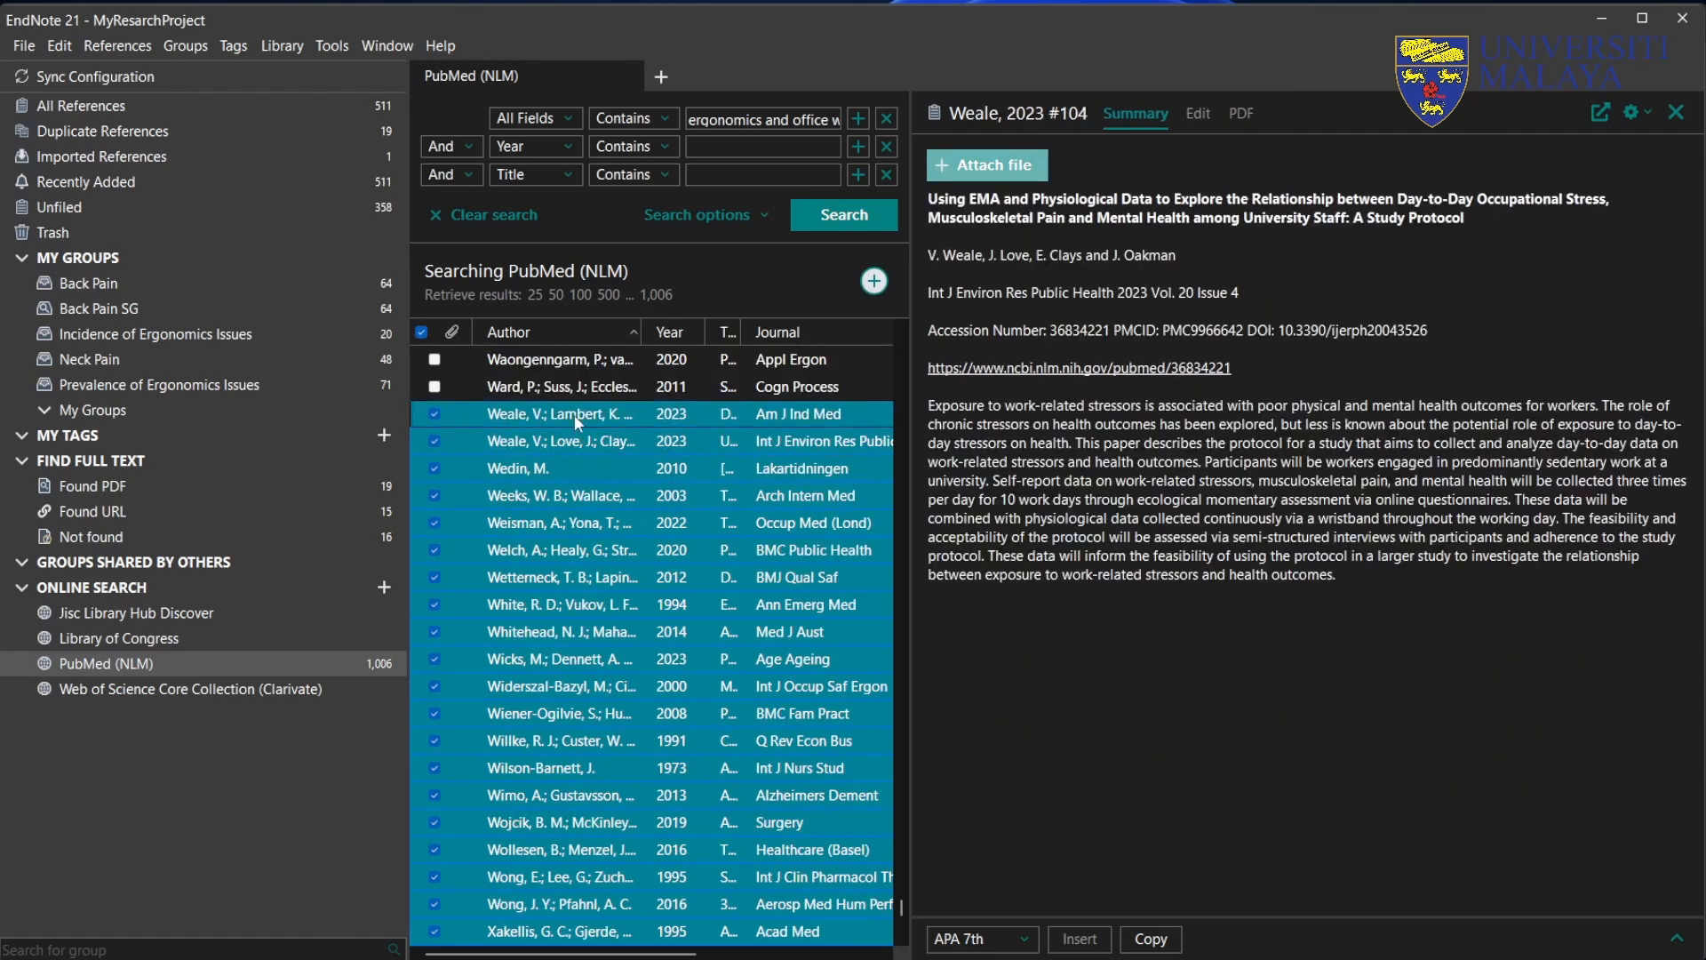
left_click(573, 388, "ctrl")
scroll(570, 444, "up", 2)
left_click(563, 525, "ctrl")
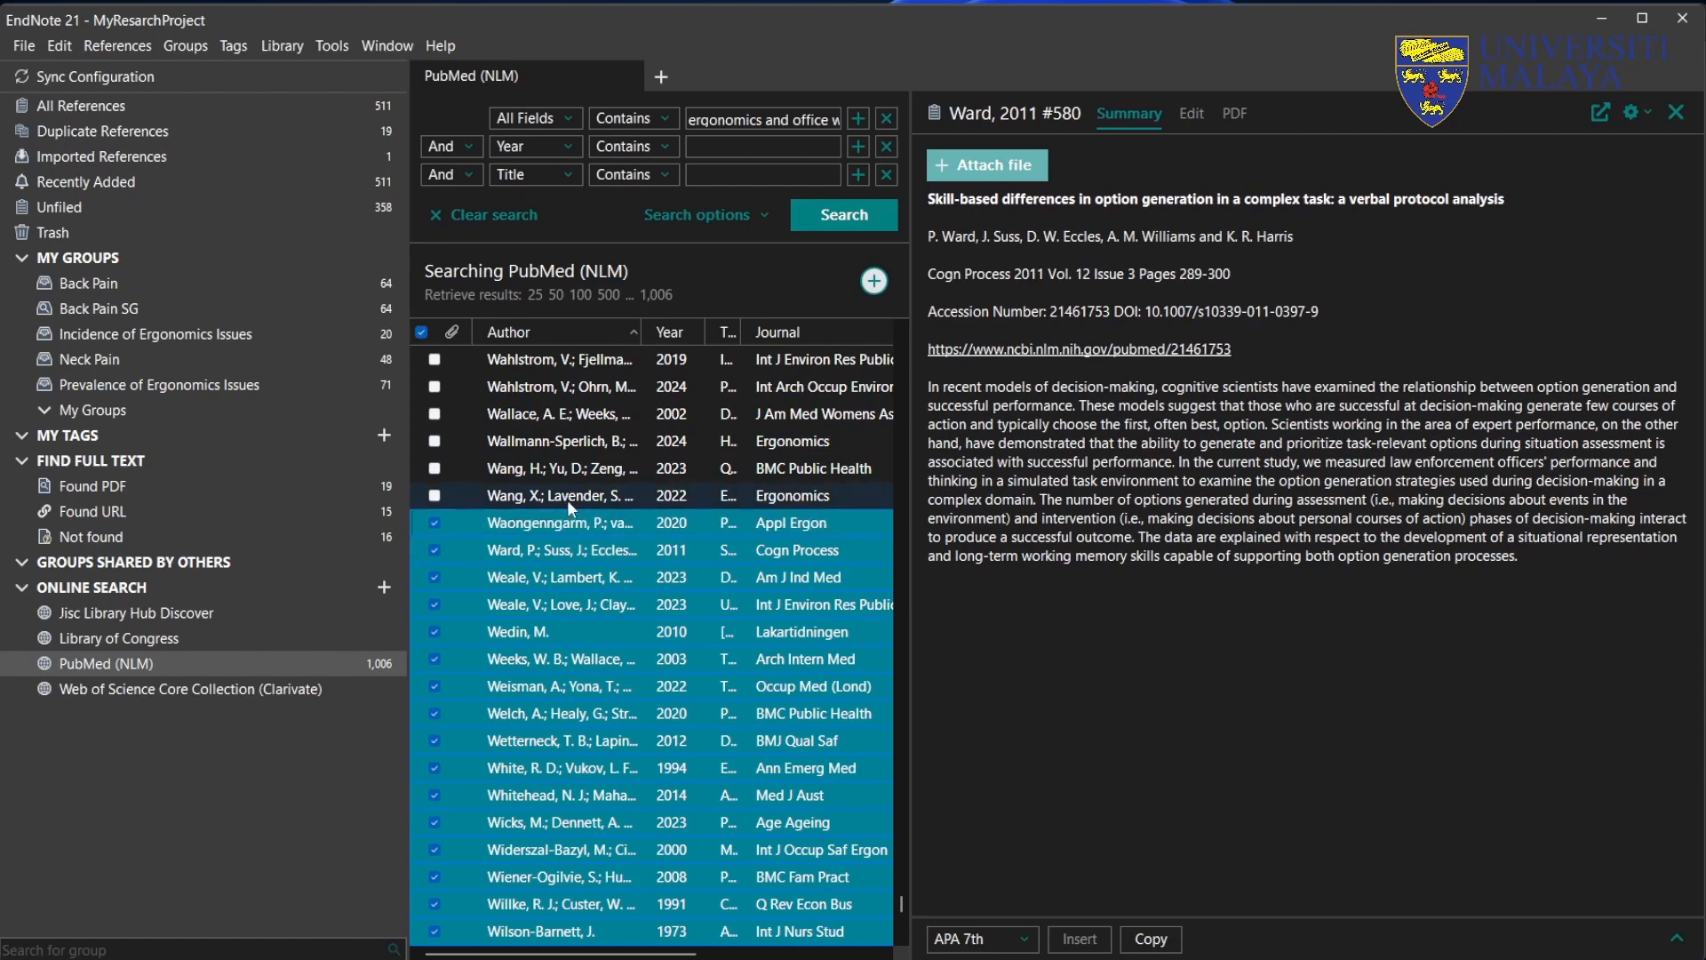
left_click(567, 495, "ctrl")
left_click(564, 468, "ctrl")
left_click(566, 441, "ctrl")
left_click(569, 414, "ctrl")
left_click(573, 386, "ctrl")
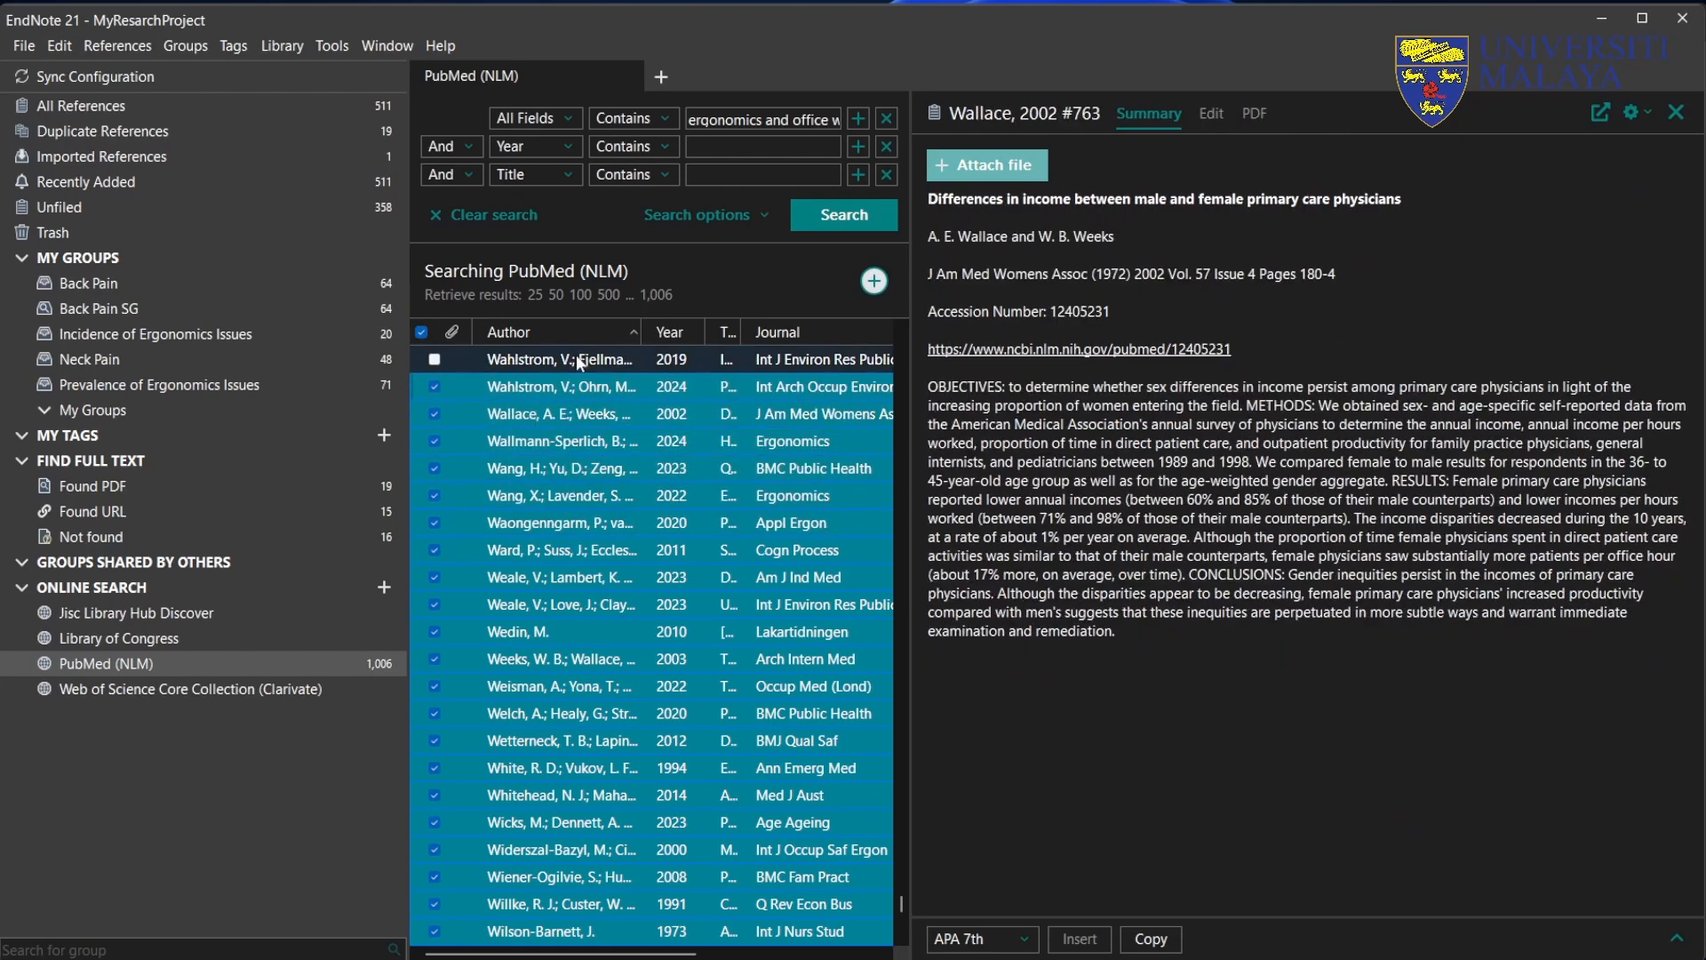
left_click(576, 359, "ctrl")
scroll(595, 549, "up", 3)
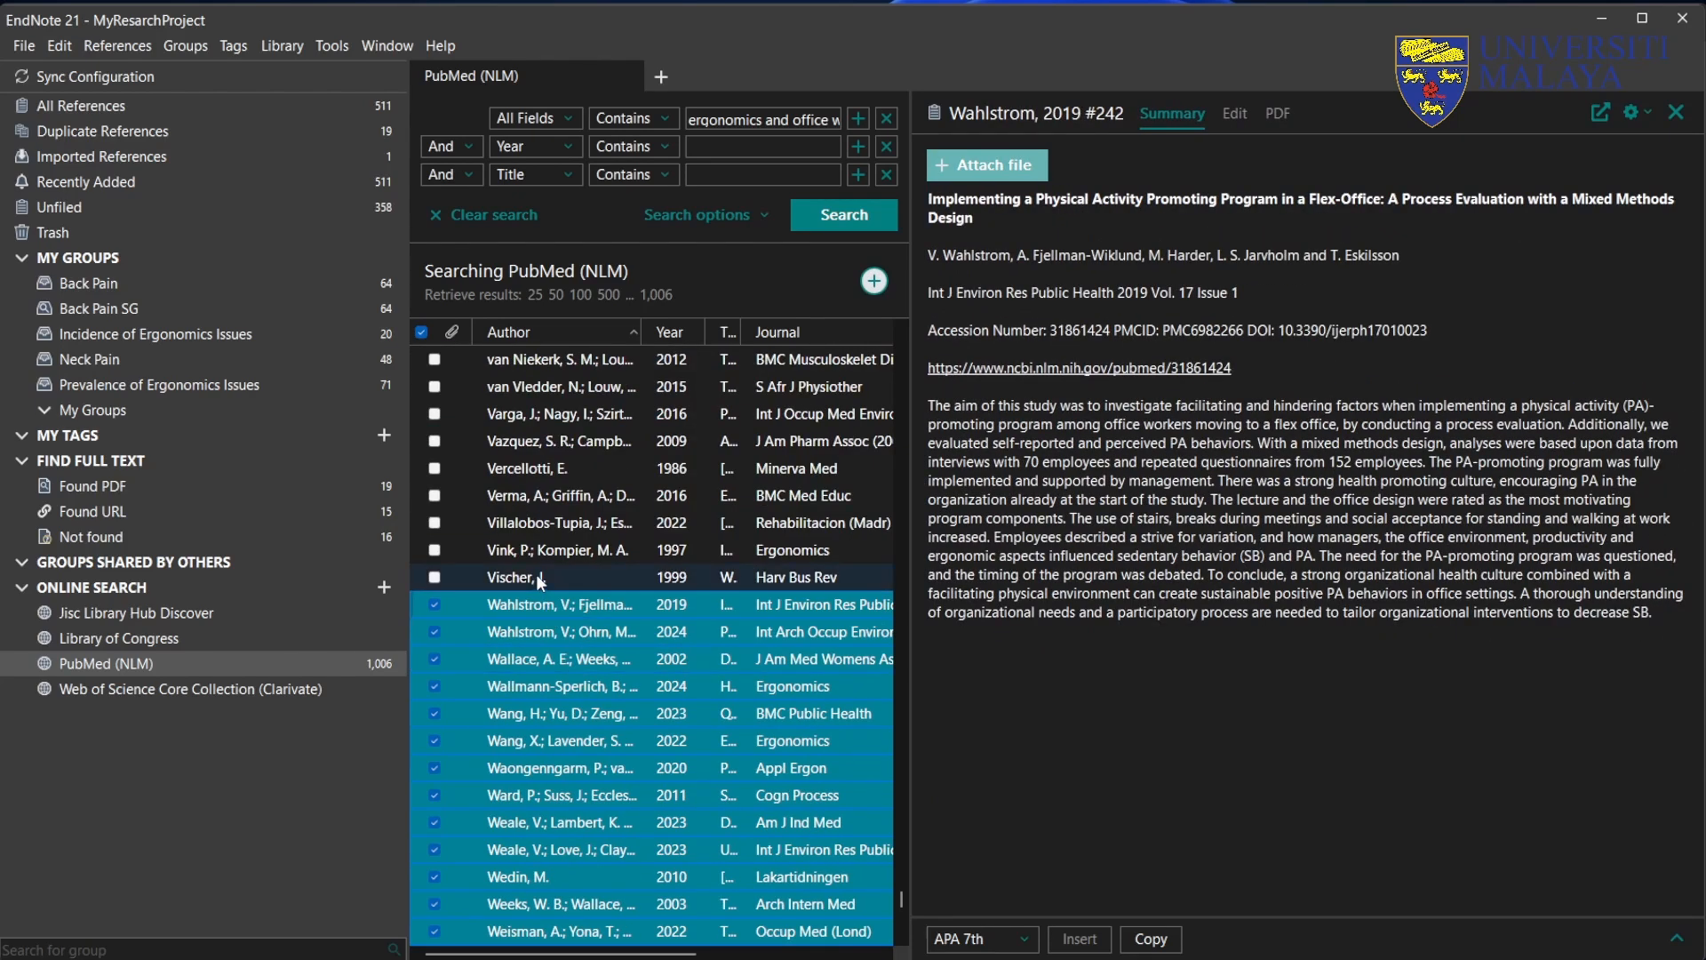
left_click(540, 578, "ctrl")
left_click(567, 550, "ctrl")
left_click(566, 522, "ctrl")
left_click(565, 494, "ctrl")
left_click(563, 468, "ctrl")
left_click(560, 413, "ctrl")
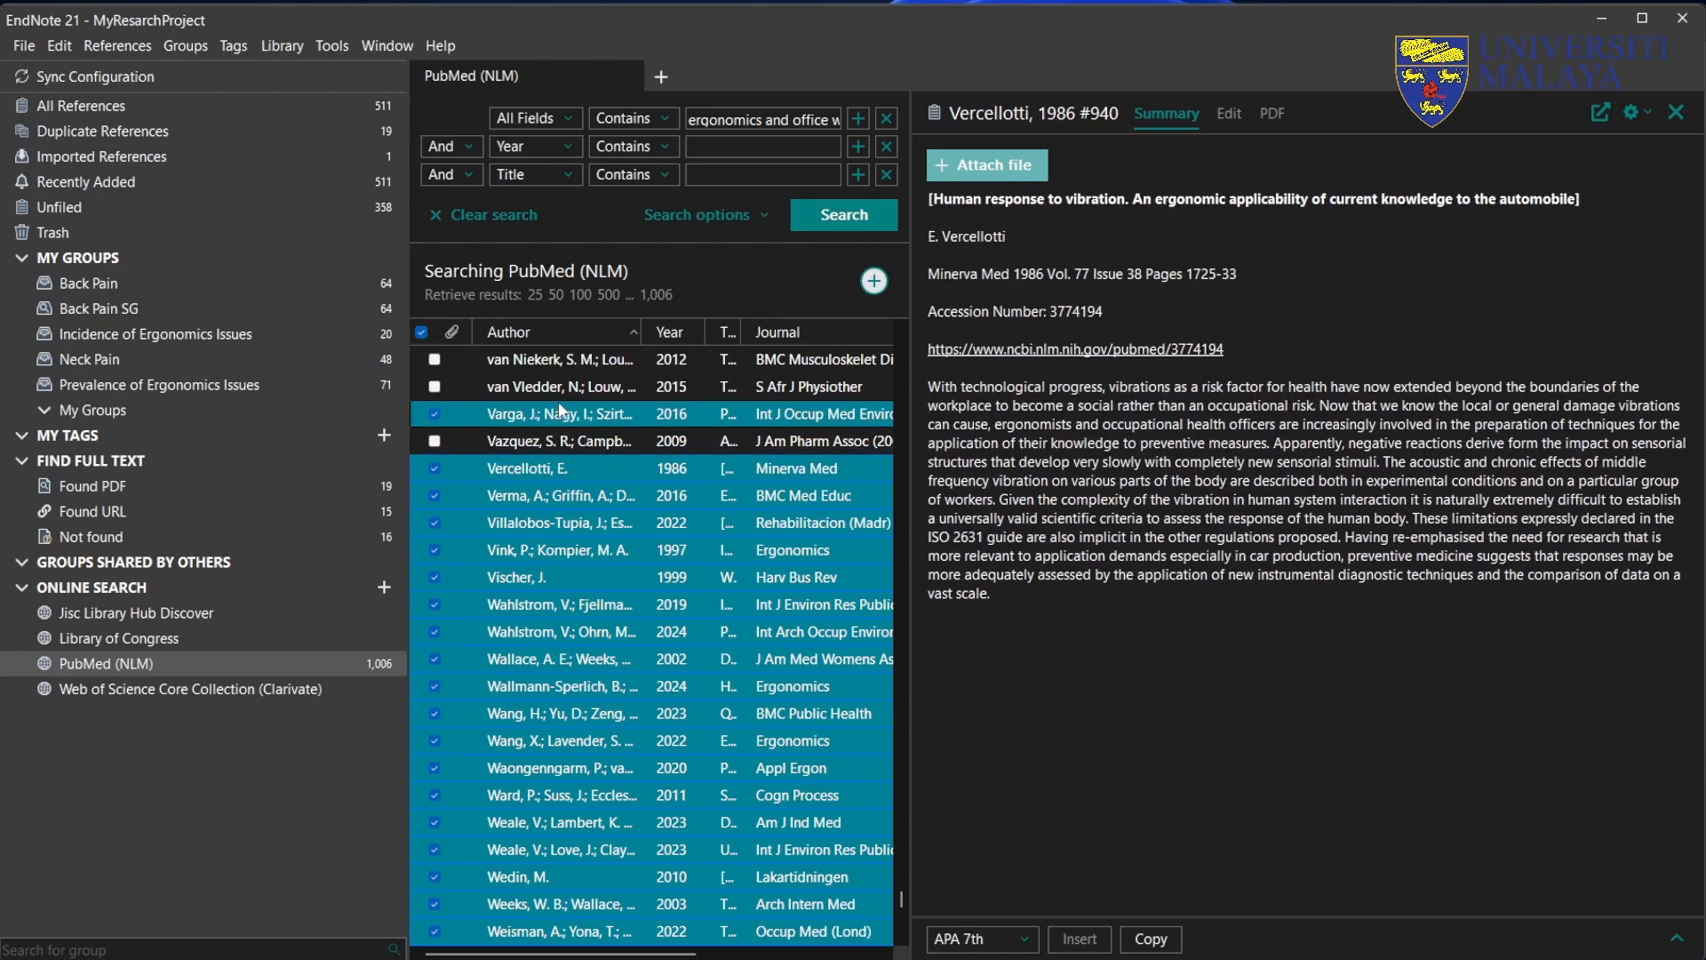
left_click(560, 387, "ctrl")
left_click(549, 444, "ctrl")
left_click(549, 444, "ctrl")
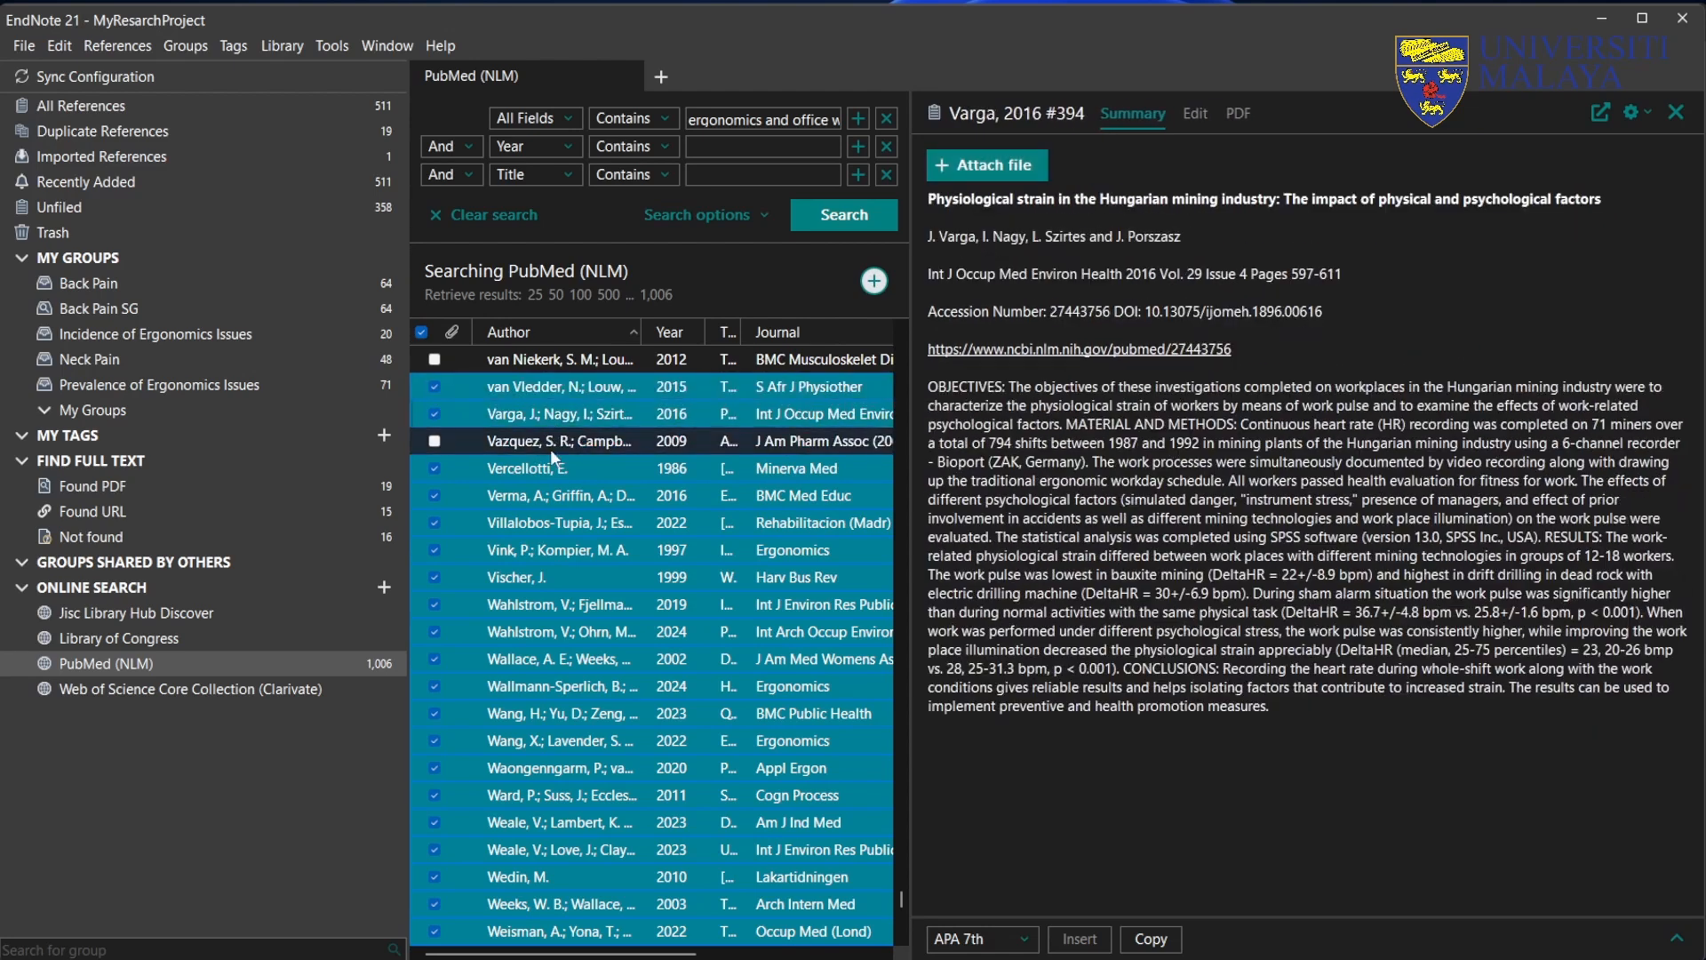
left_click(551, 449, "ctrl")
scroll(752, 498, "up", 4)
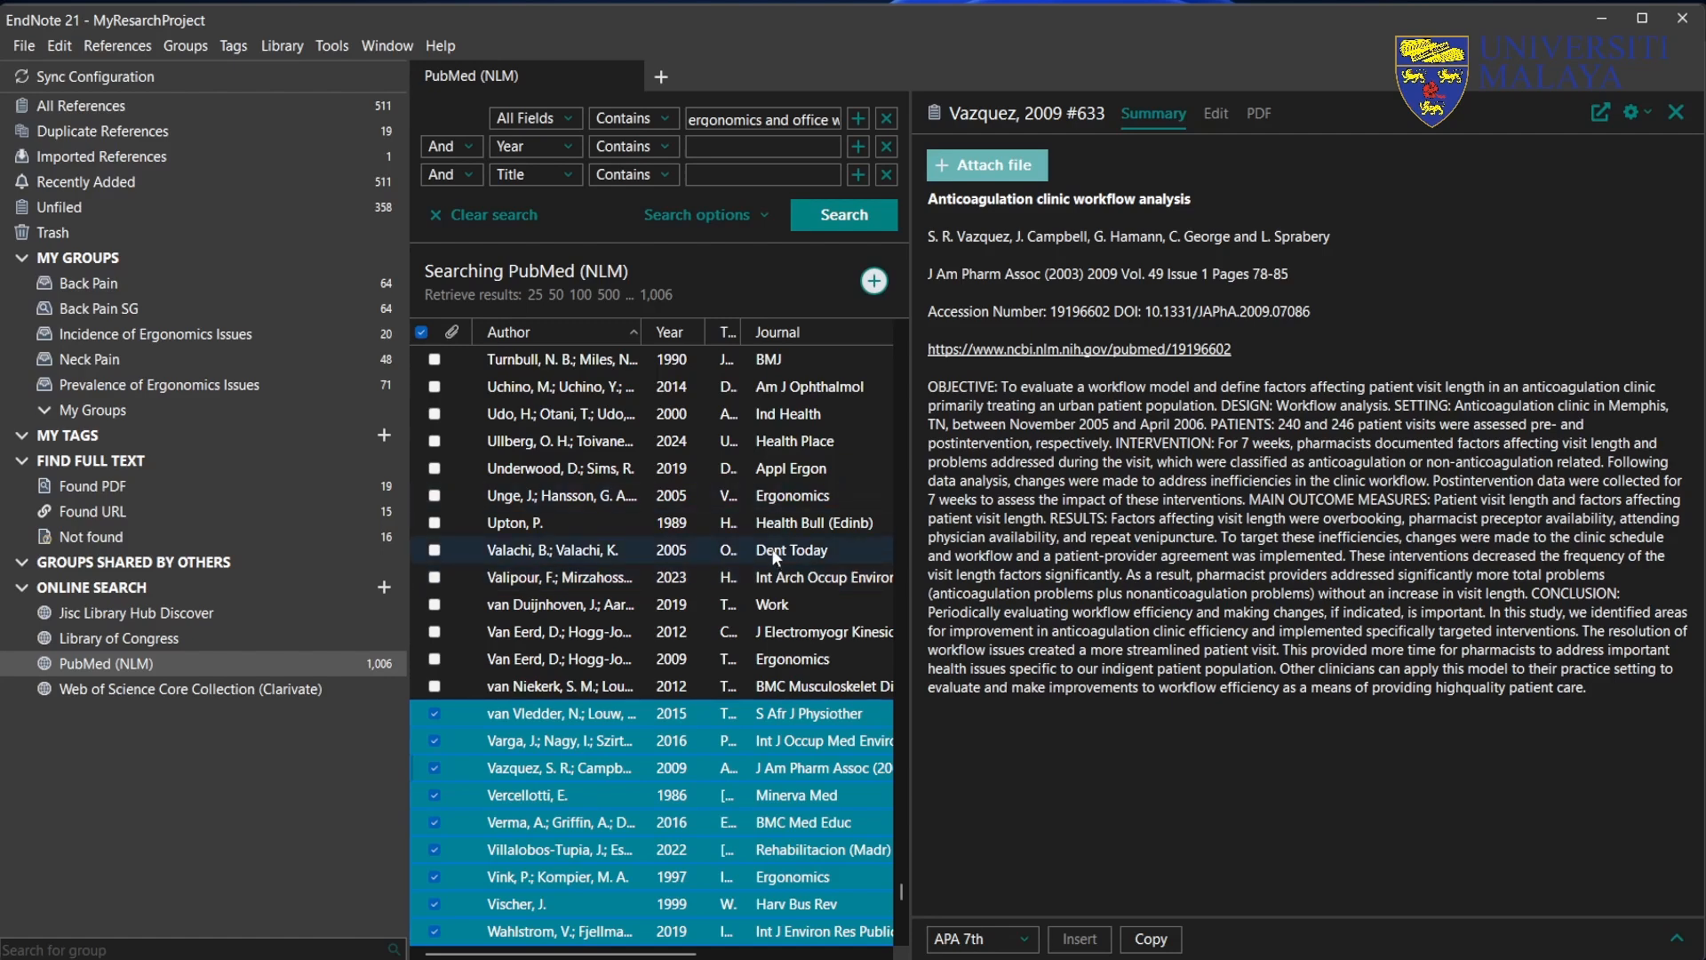
left_click(872, 292)
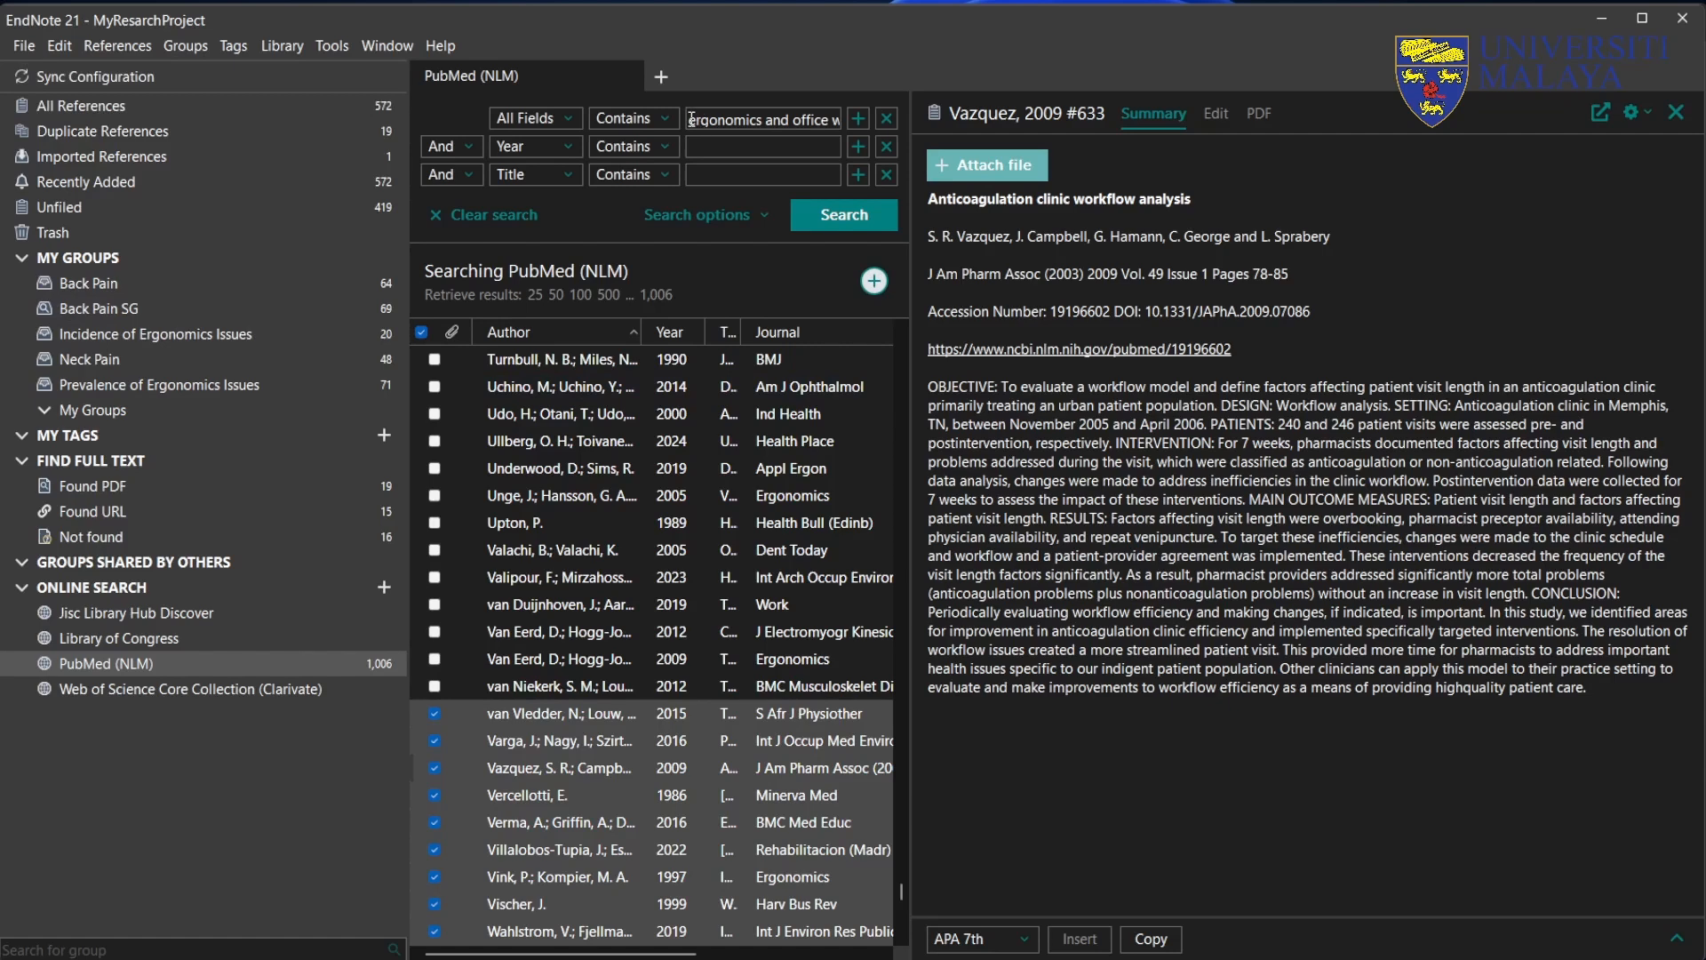
Step: Search PubMed for "ergonomics and back pain" in all fields and add all of the first 25 retrieved references to the library
left_click(785, 113)
left_click_drag(791, 116, 915, 129)
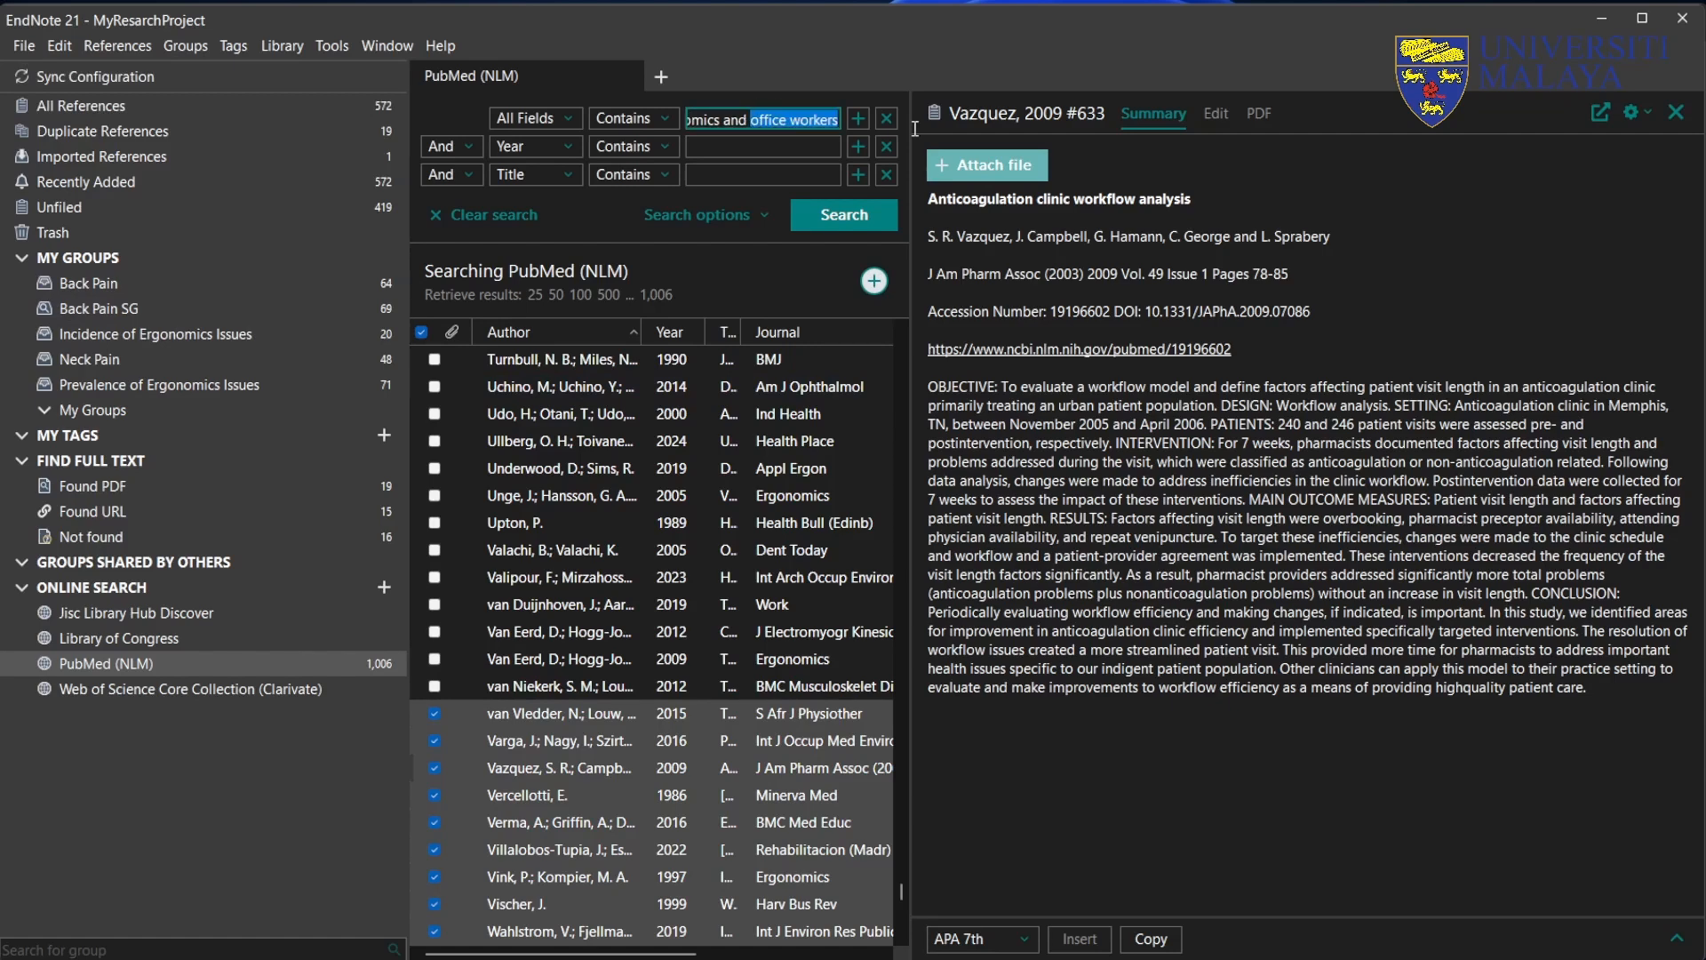
type("back pain")
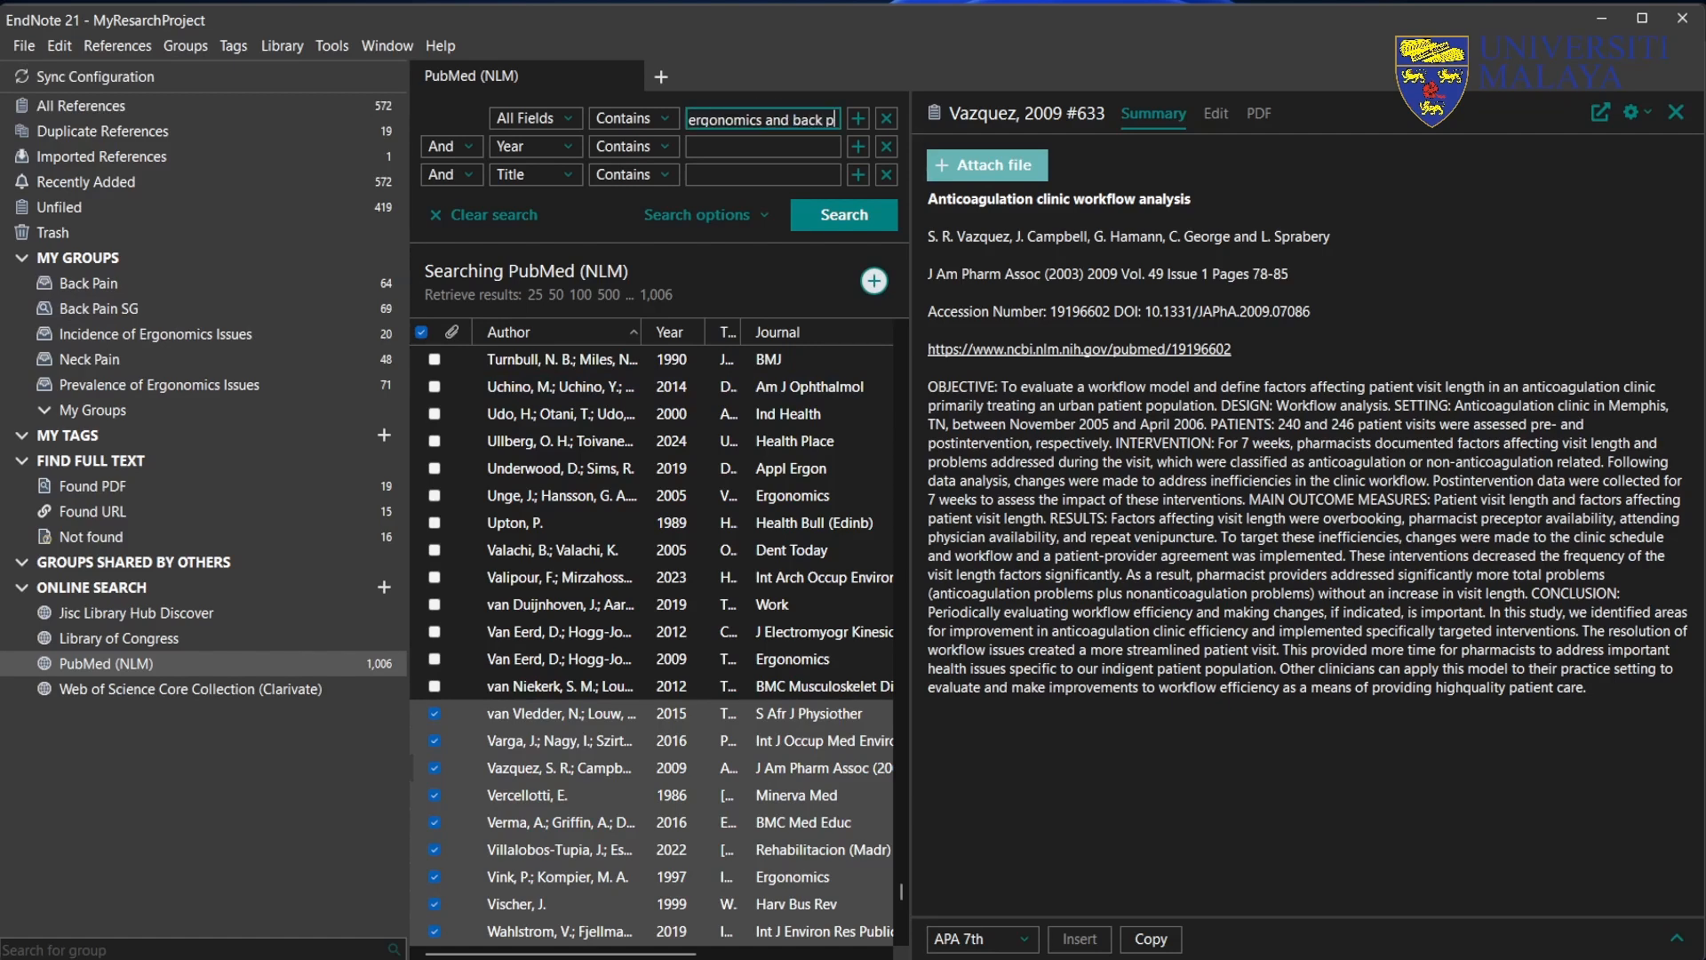
left_click(820, 221)
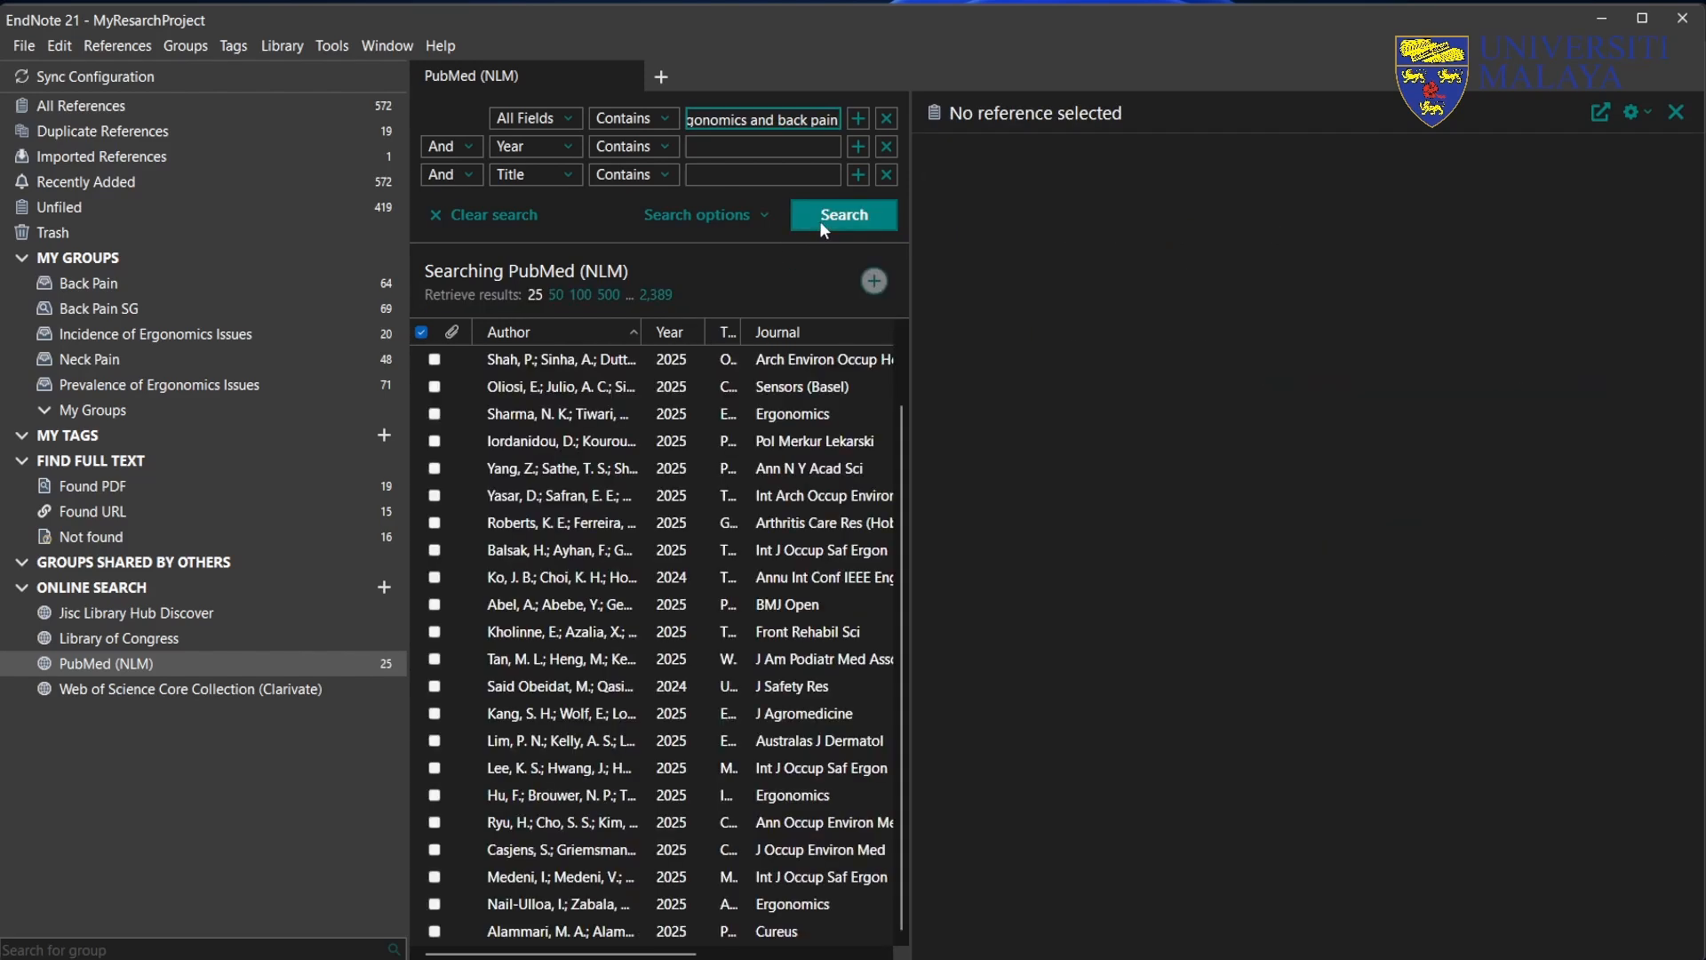
left_click(421, 332)
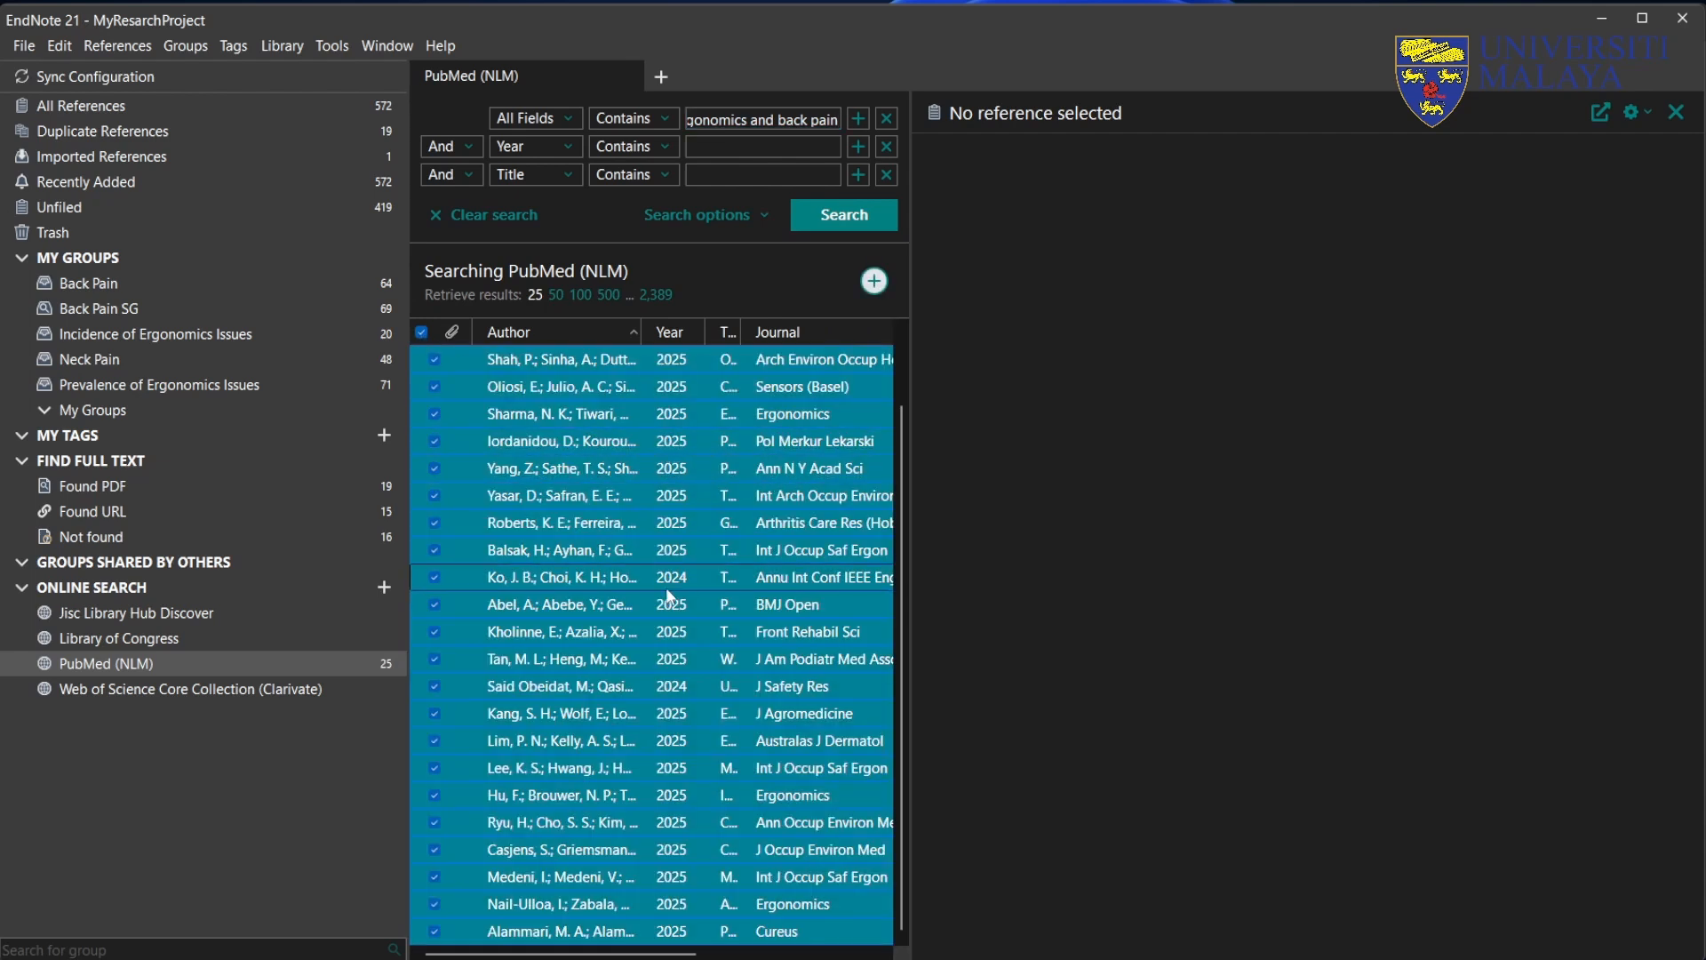
left_click(875, 282)
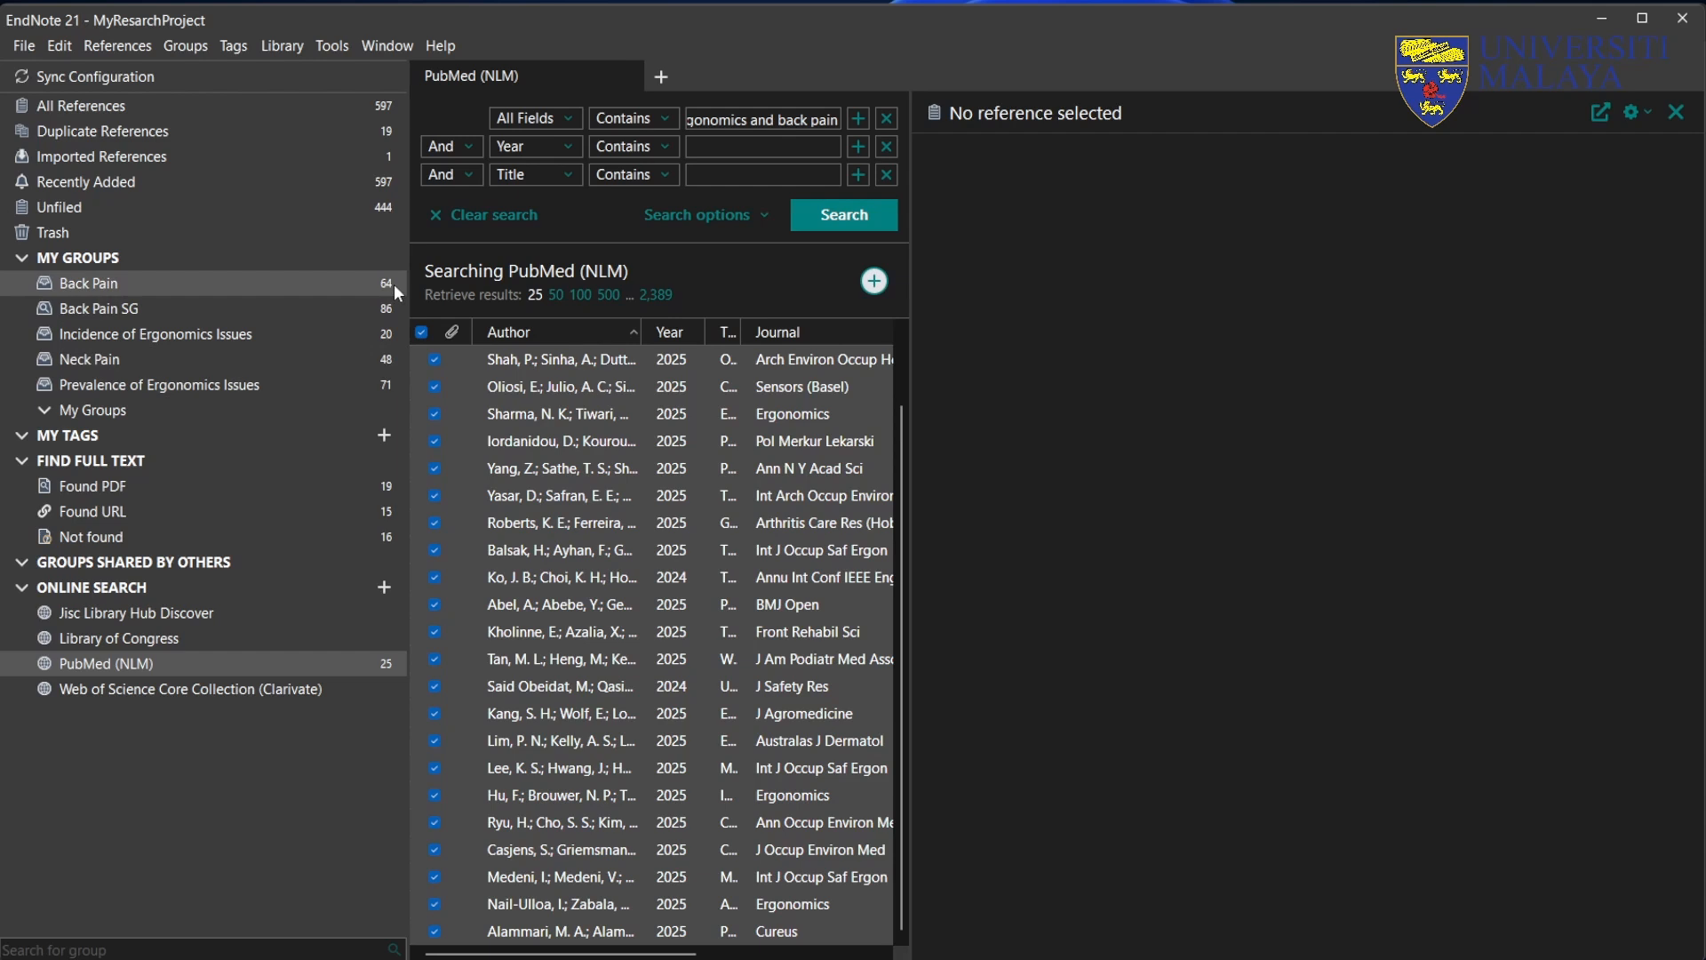
Step: Rename the "Back Pain" group as "Journal Submission 1" and open the renamed group
right_click(95, 287)
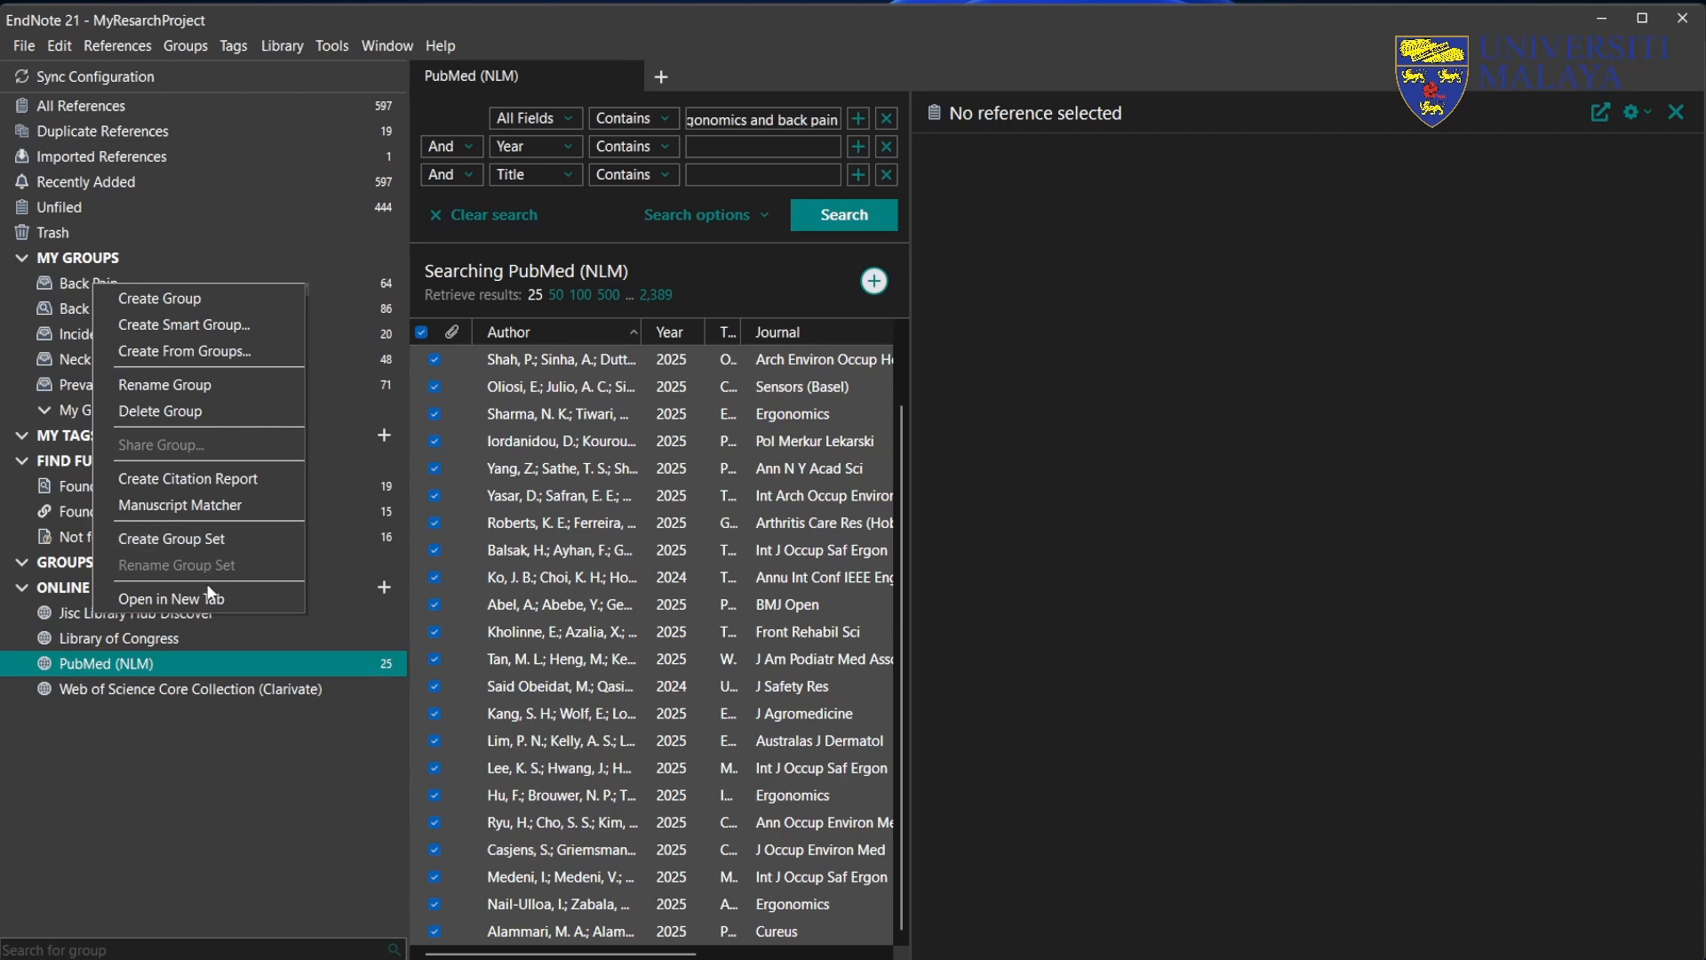
left_click(186, 385)
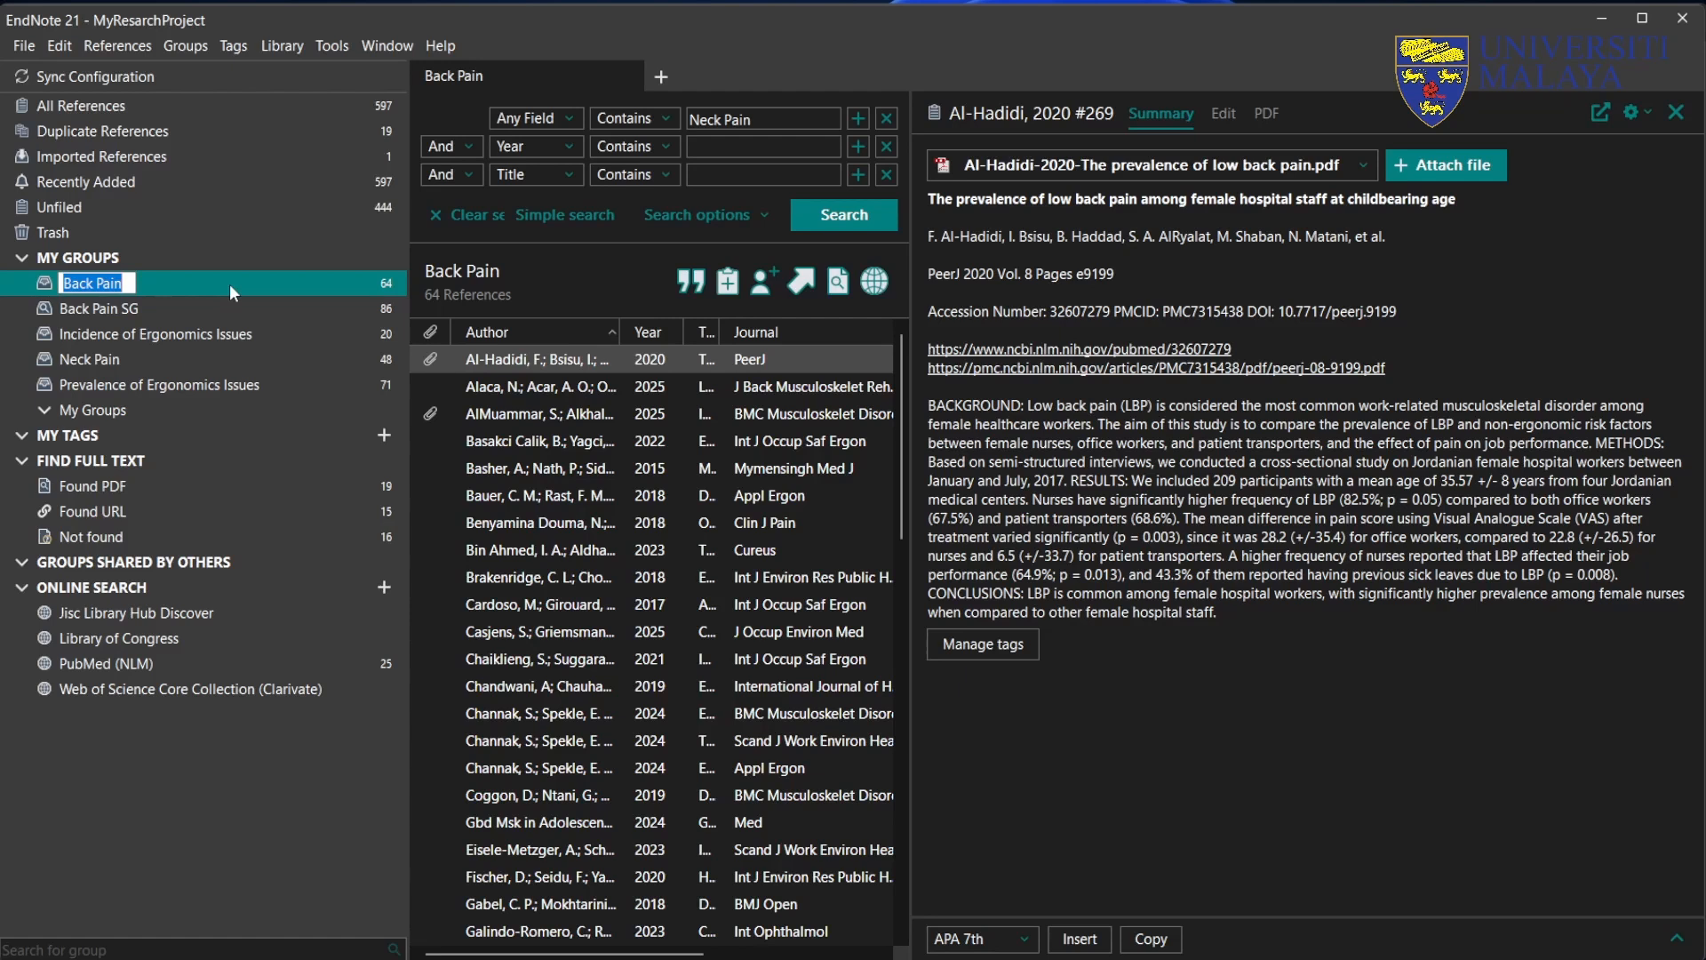
type("Journal Submission")
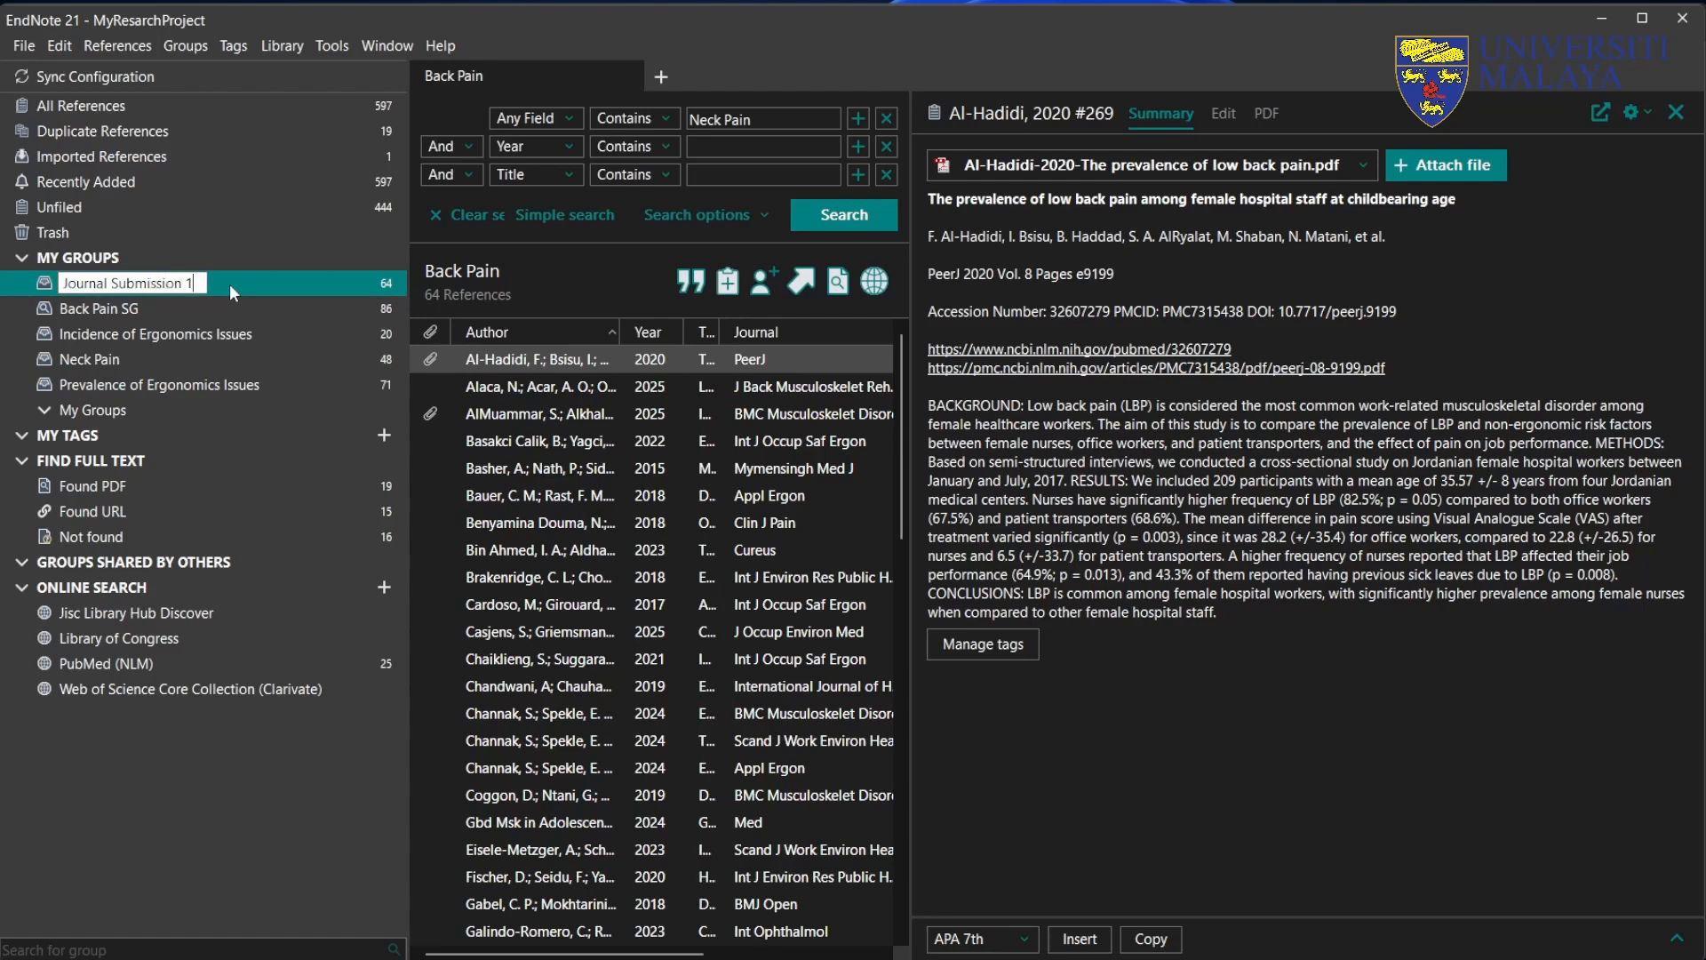
type(" 1")
left_click(242, 228)
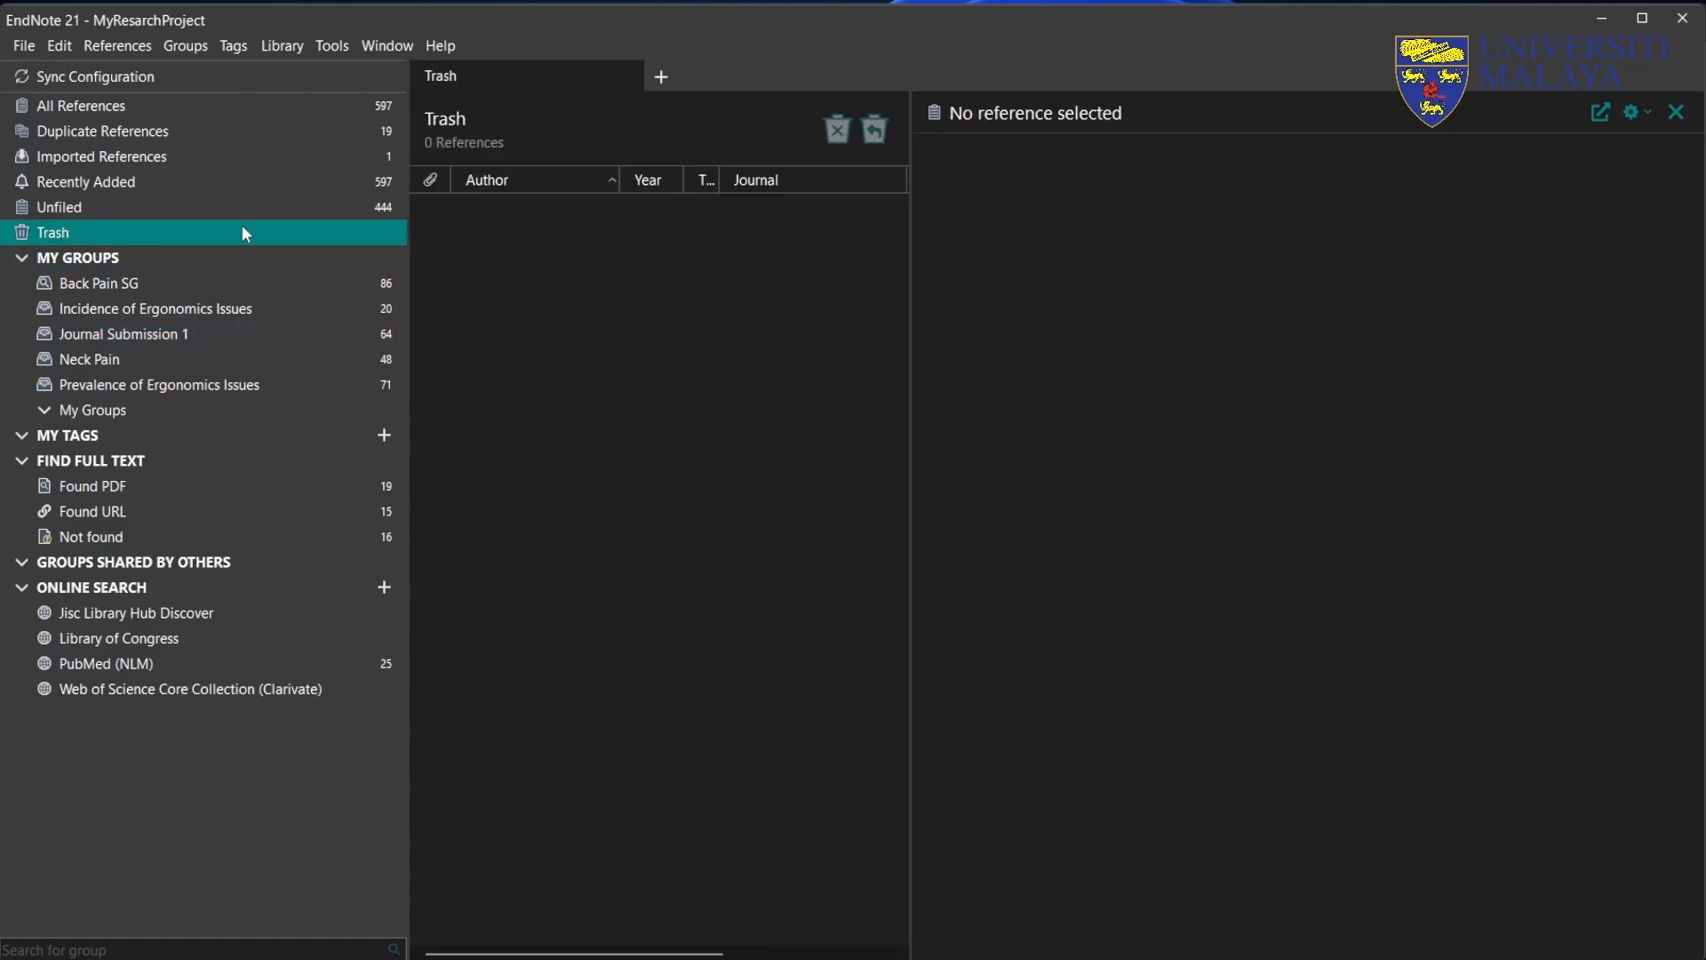
left_click(197, 342)
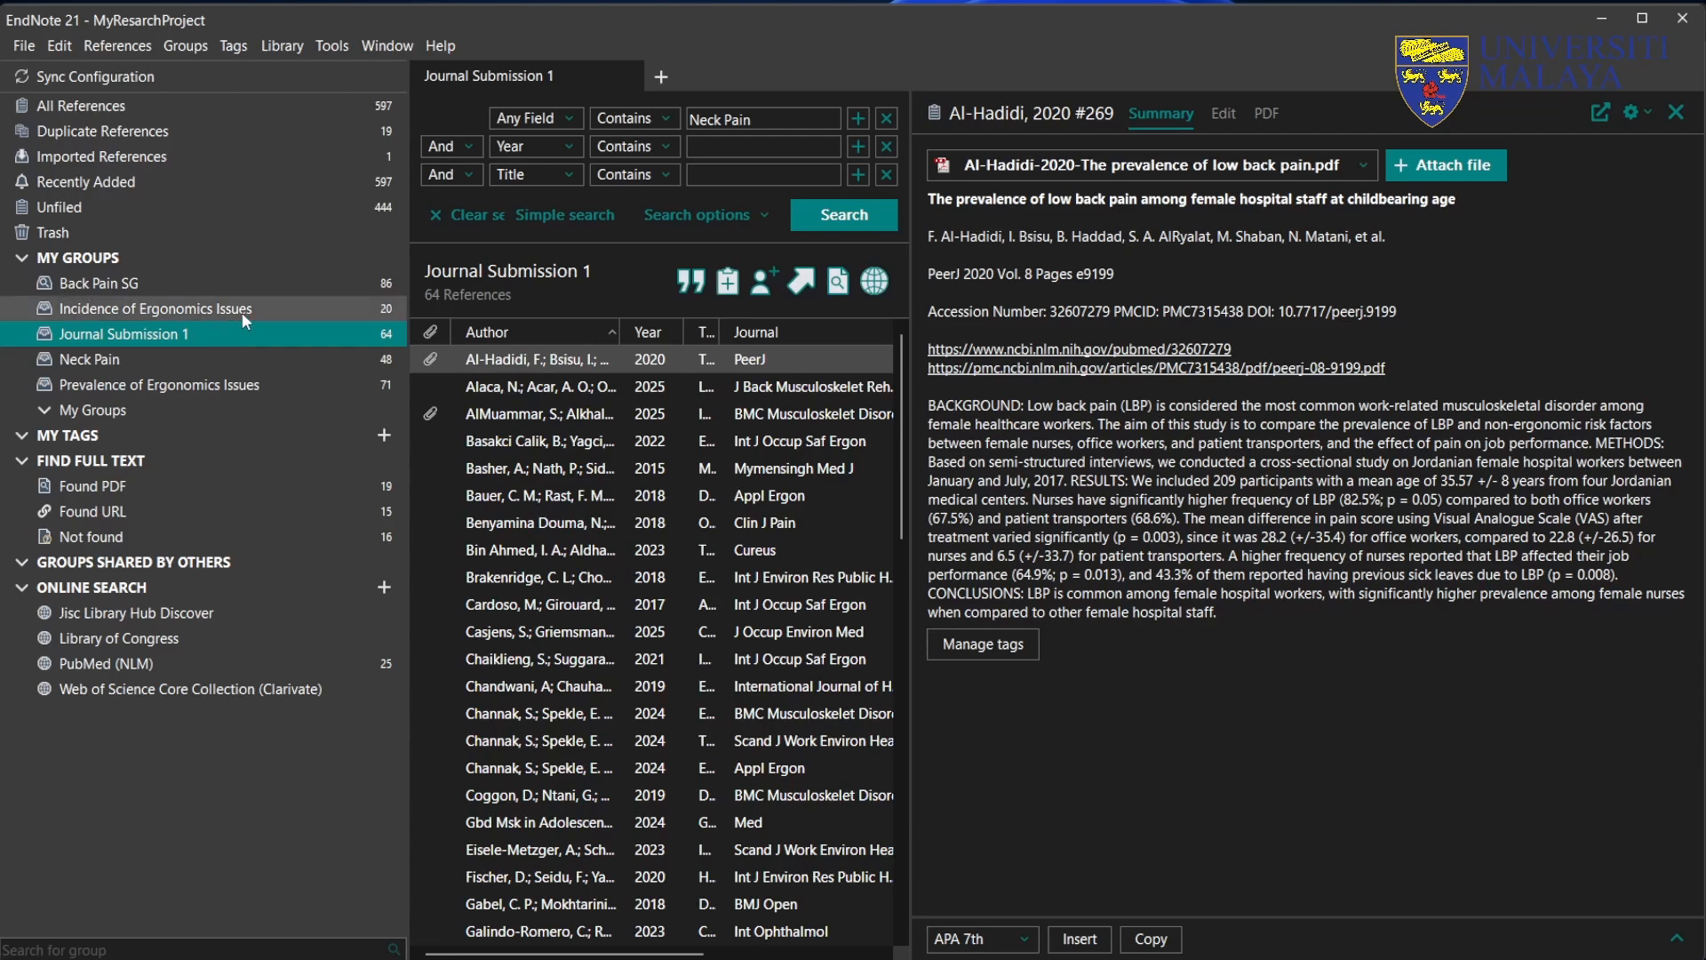
Step: Start a combined group named "Incidance and Prevalence" from the groups "Incidence of Ergonomics Issues" and "Prevalence of Ergonomics Issues"
left_click(194, 46)
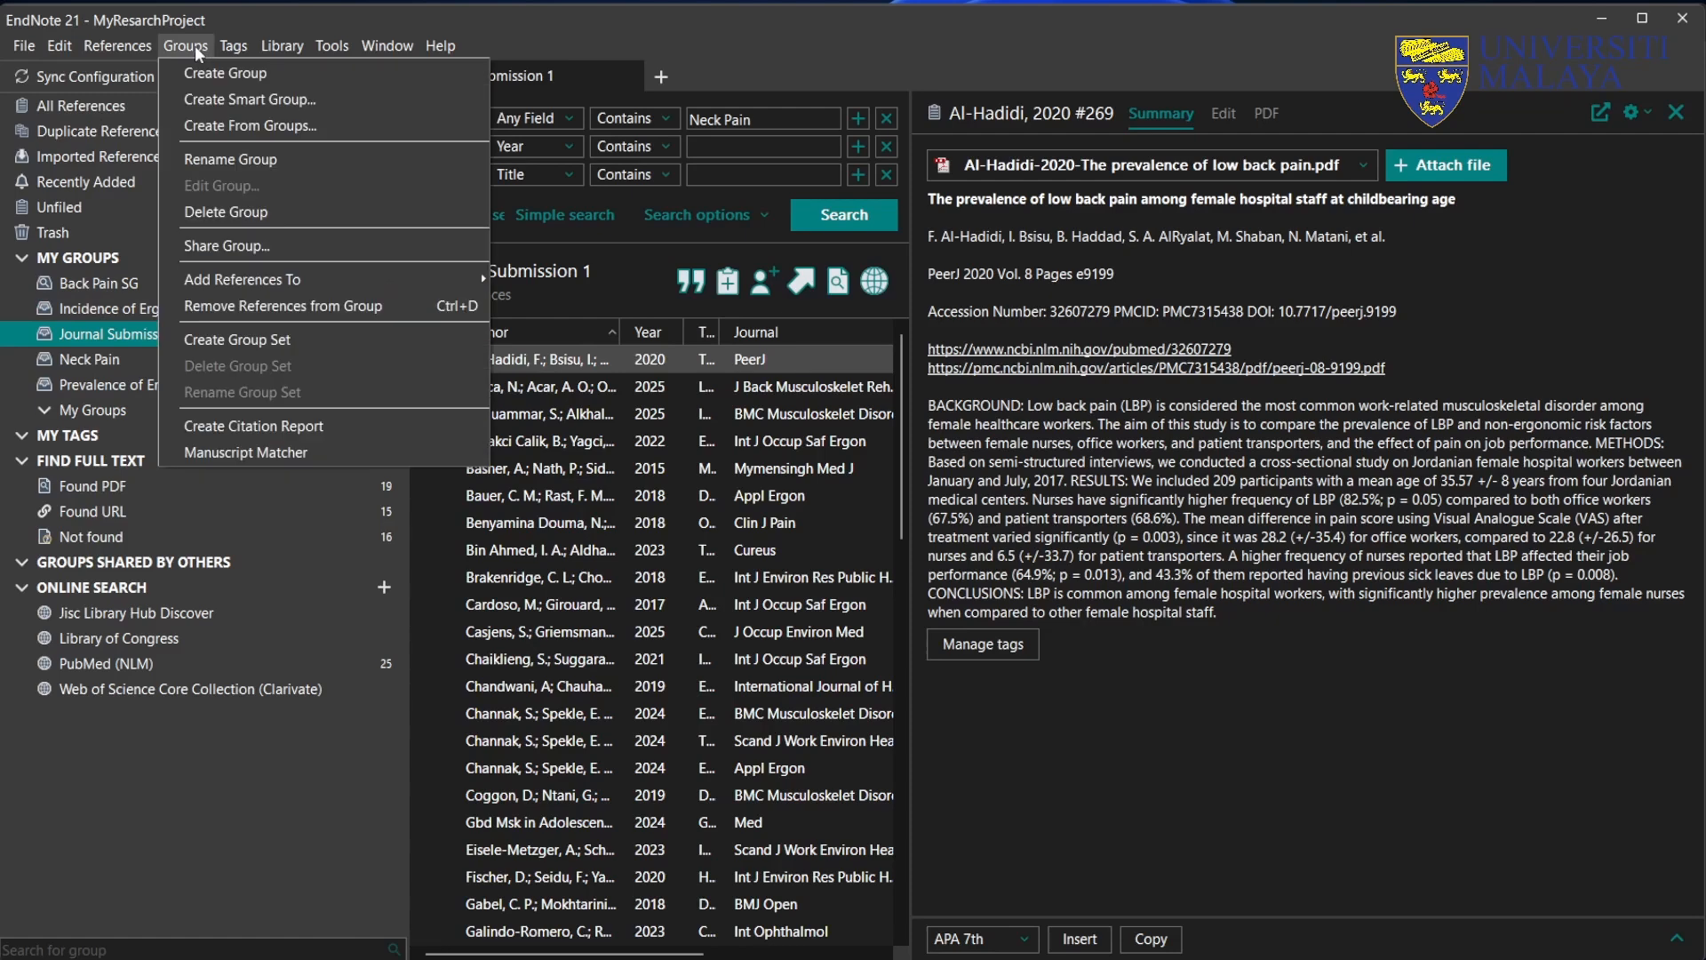
left_click(253, 126)
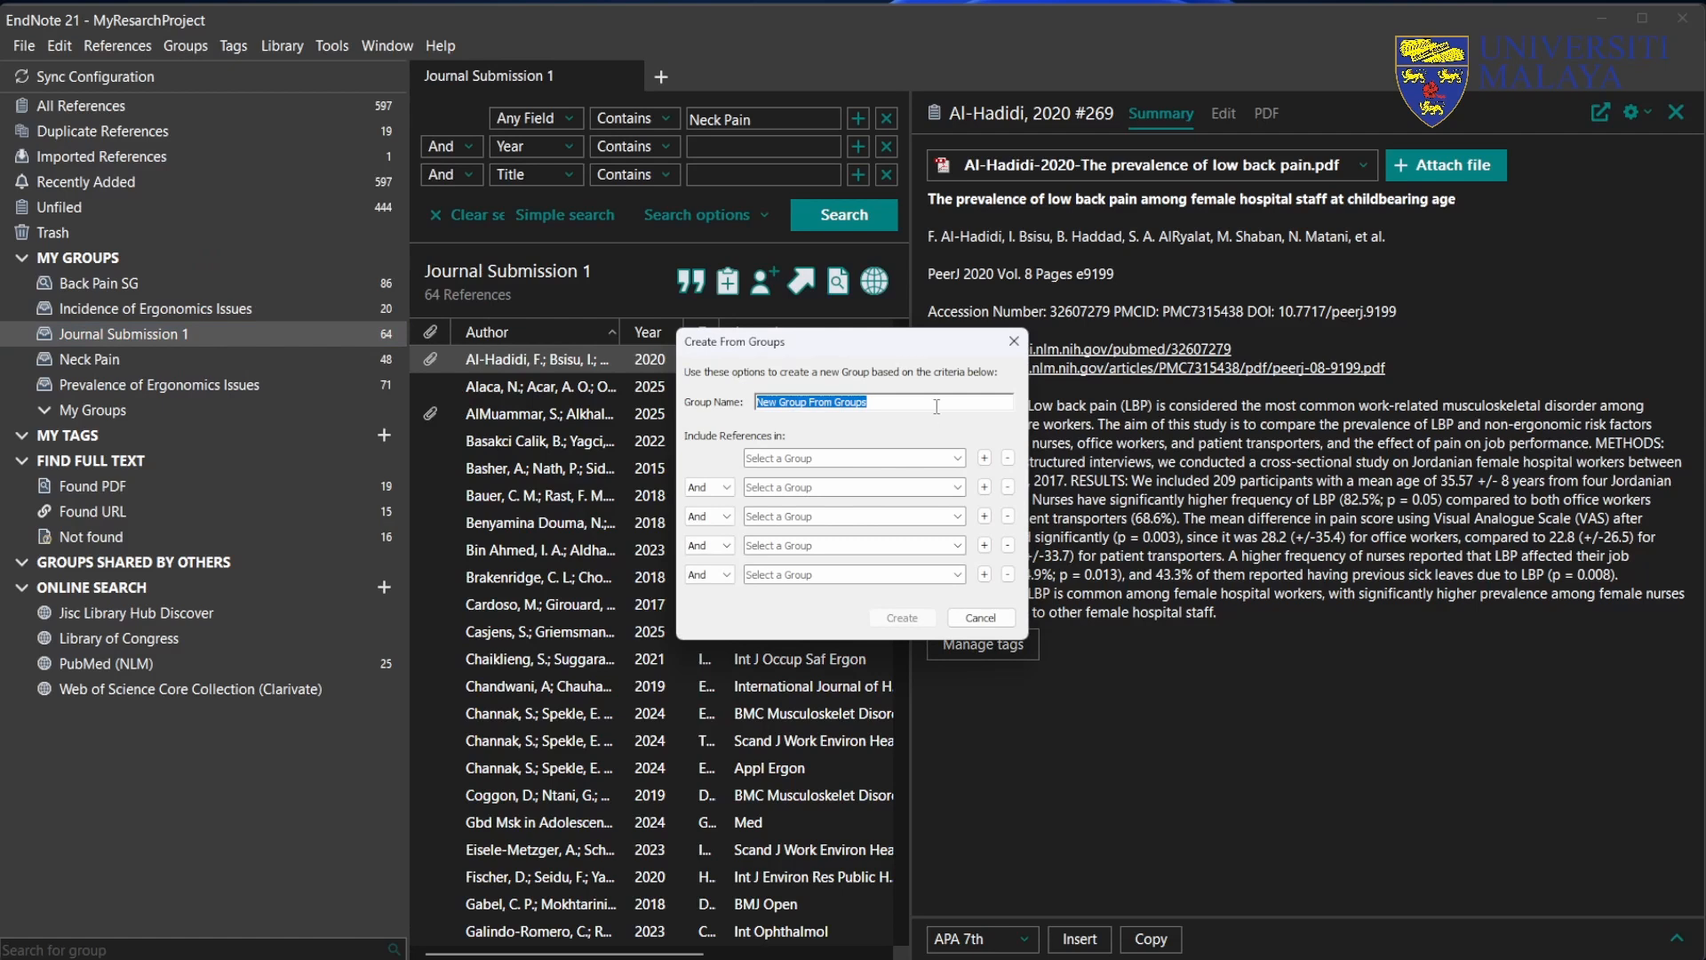
type("Incidance and Prevalence")
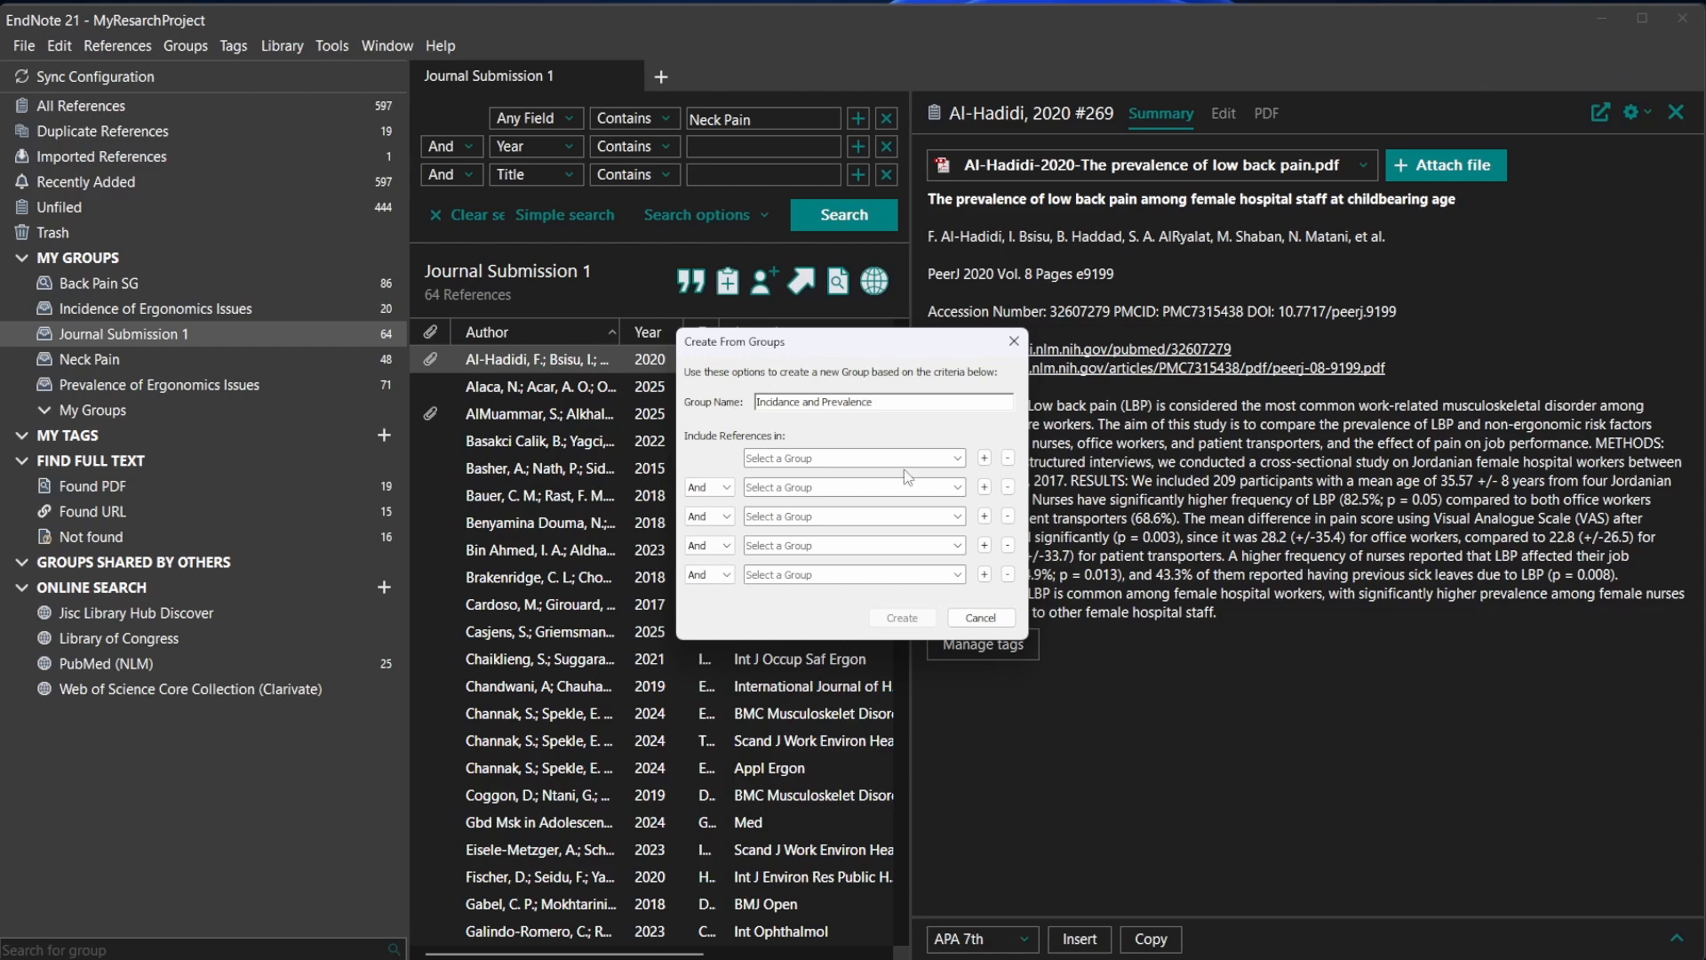
left_click(948, 463)
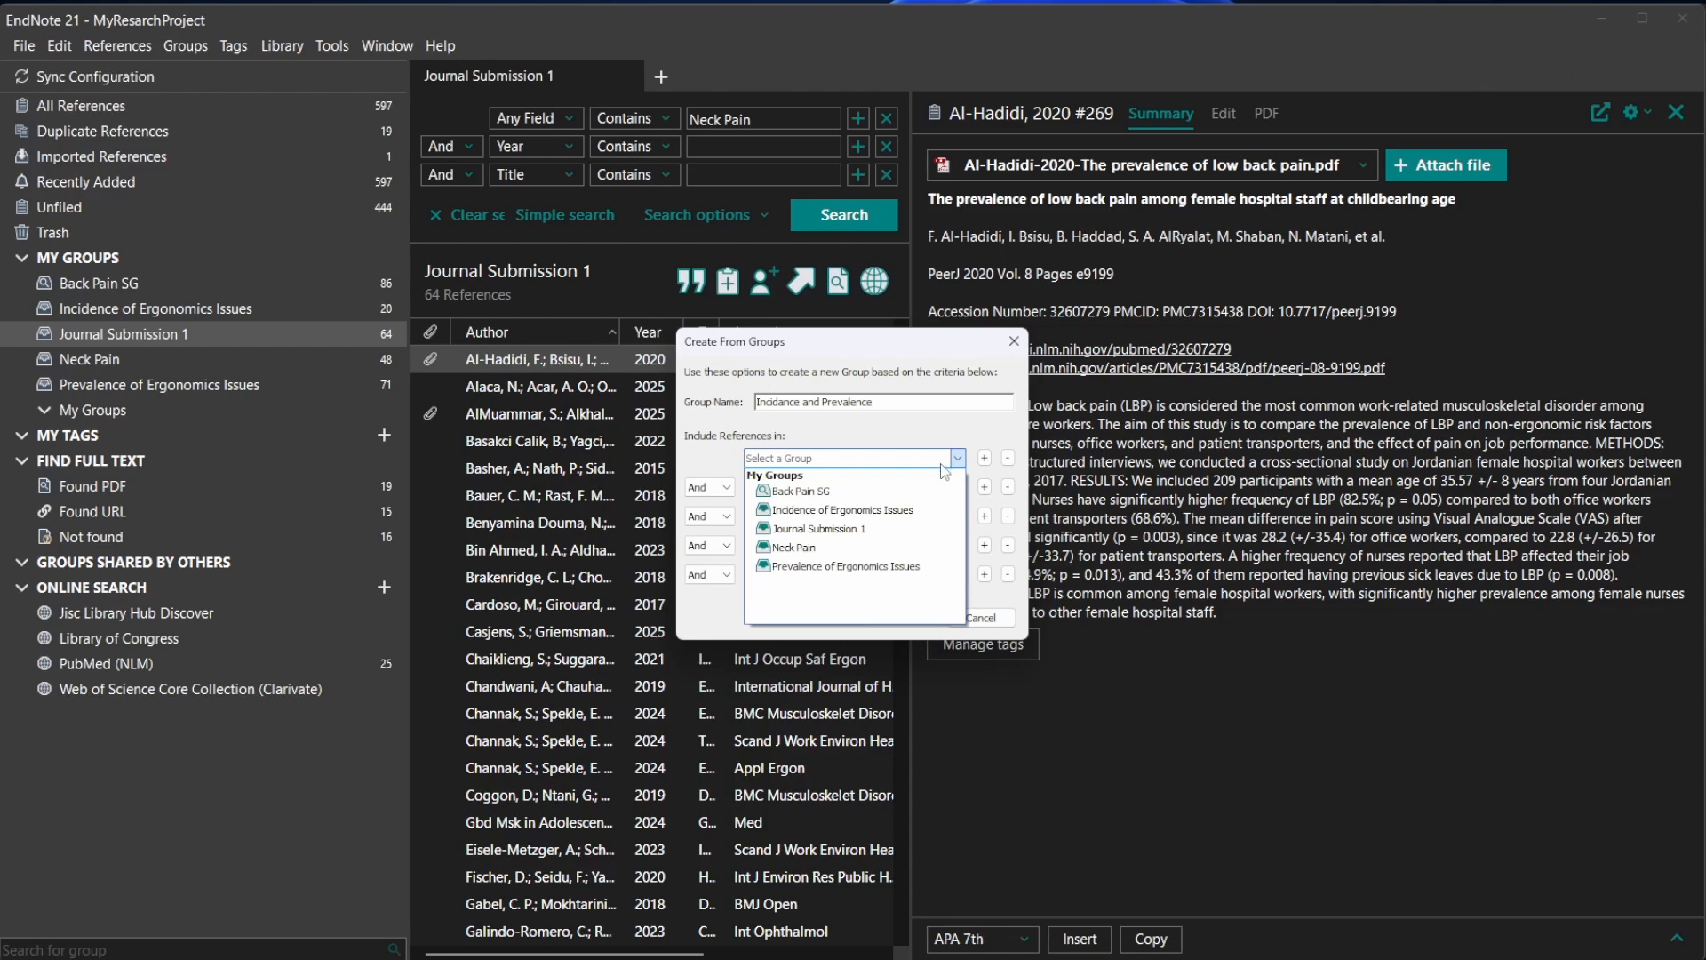
left_click(917, 511)
left_click(957, 488)
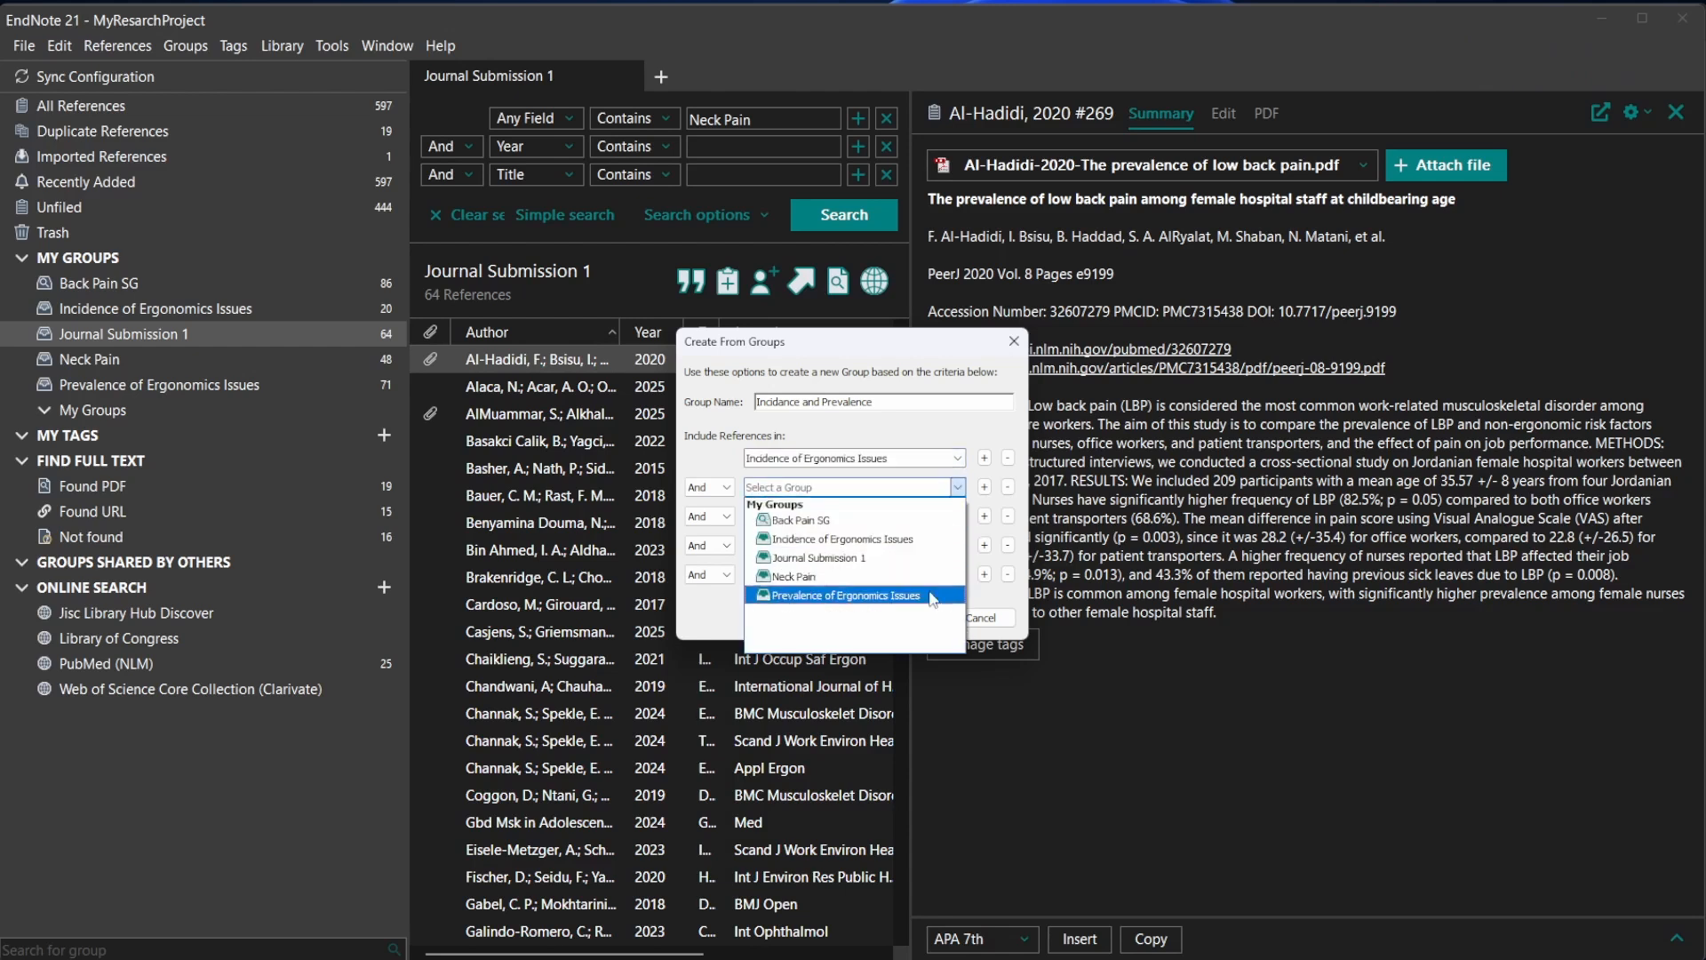
left_click(932, 600)
Step: Join the two source groups with Or, change the combined group's name to "Incidance or Prevalence", and create it
left_click(728, 489)
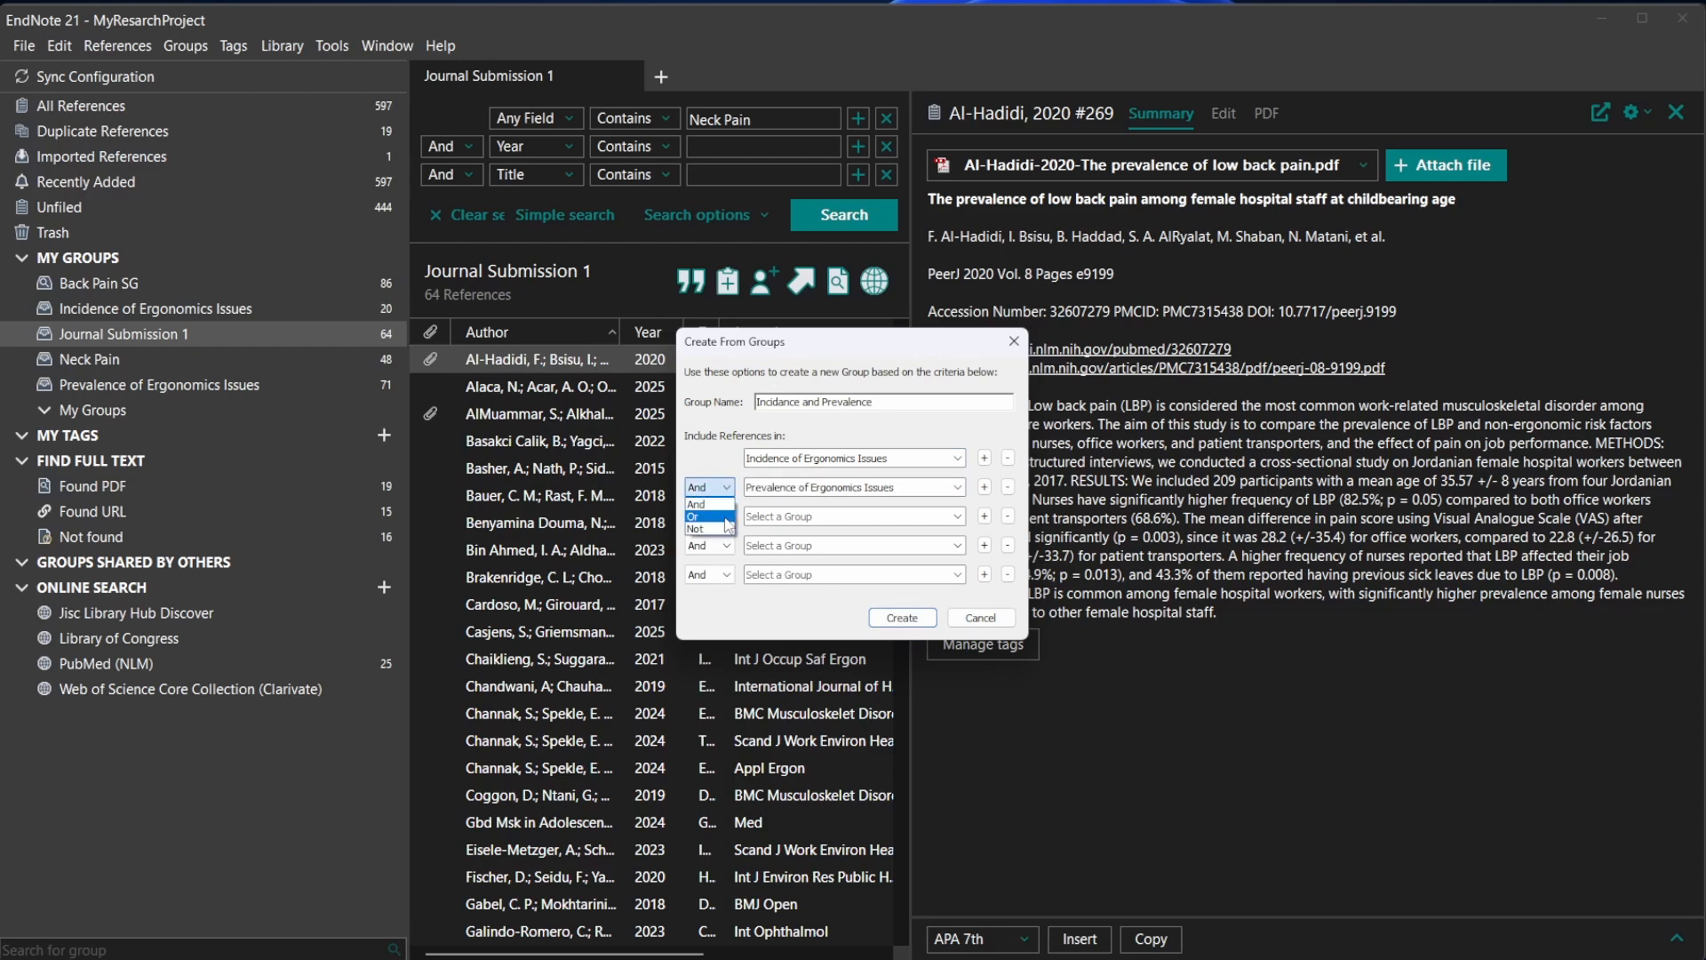
left_click(725, 517)
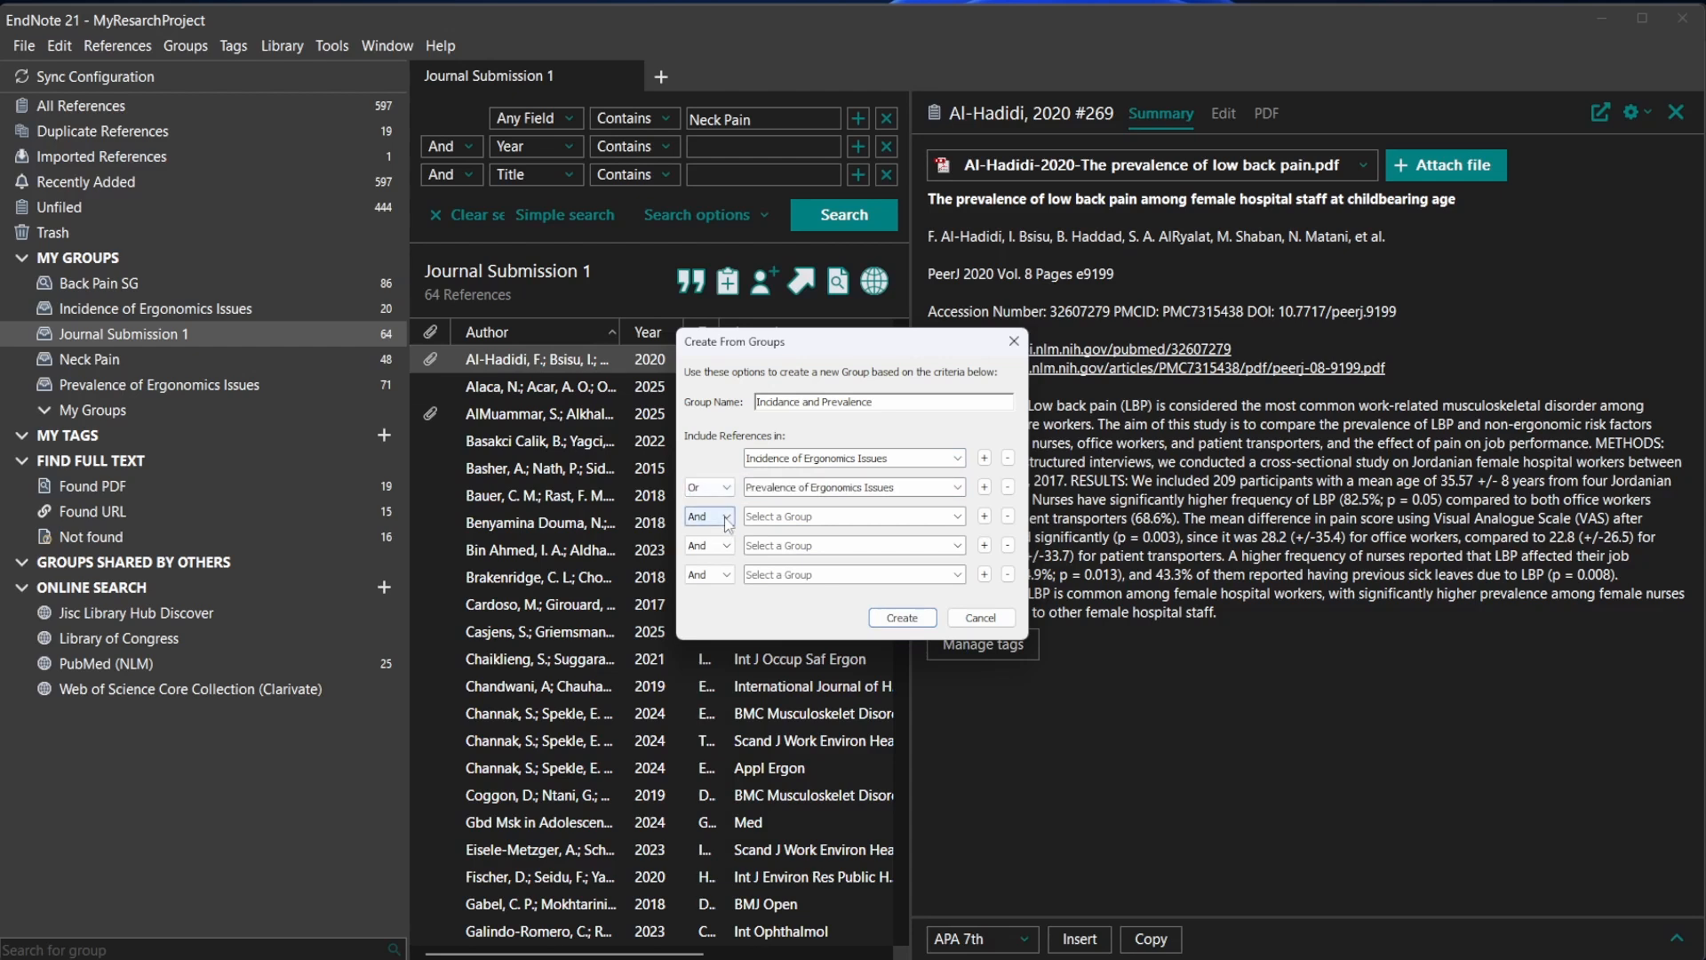
left_click(923, 622)
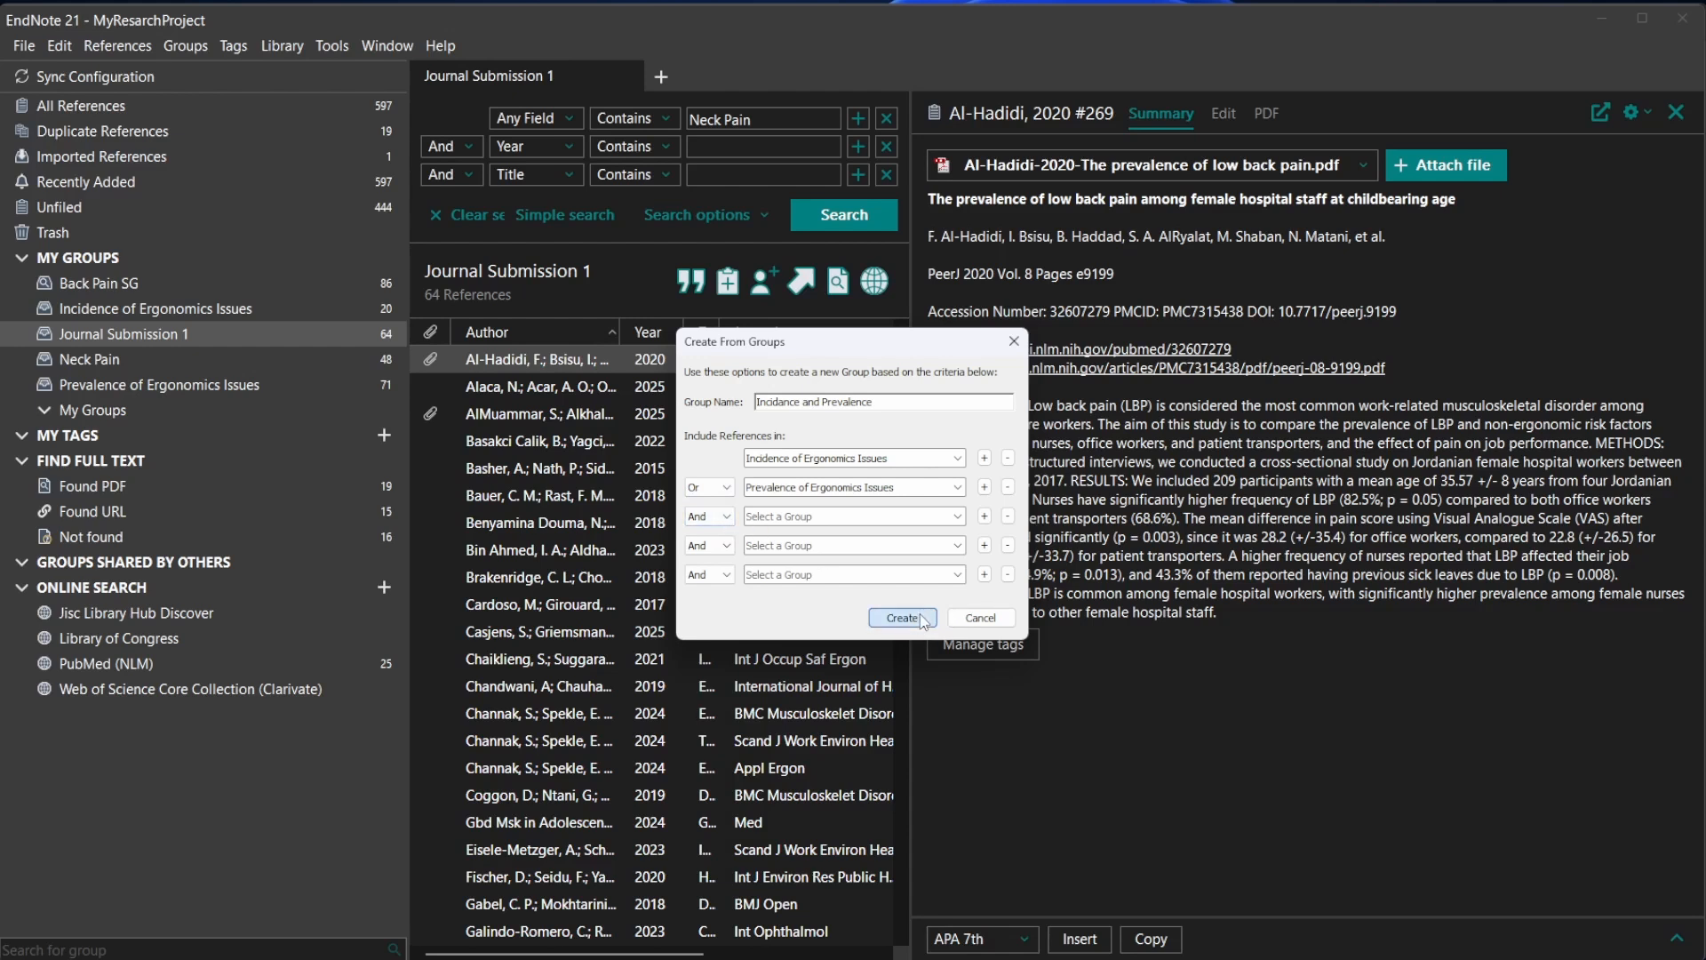
double_click(809, 401)
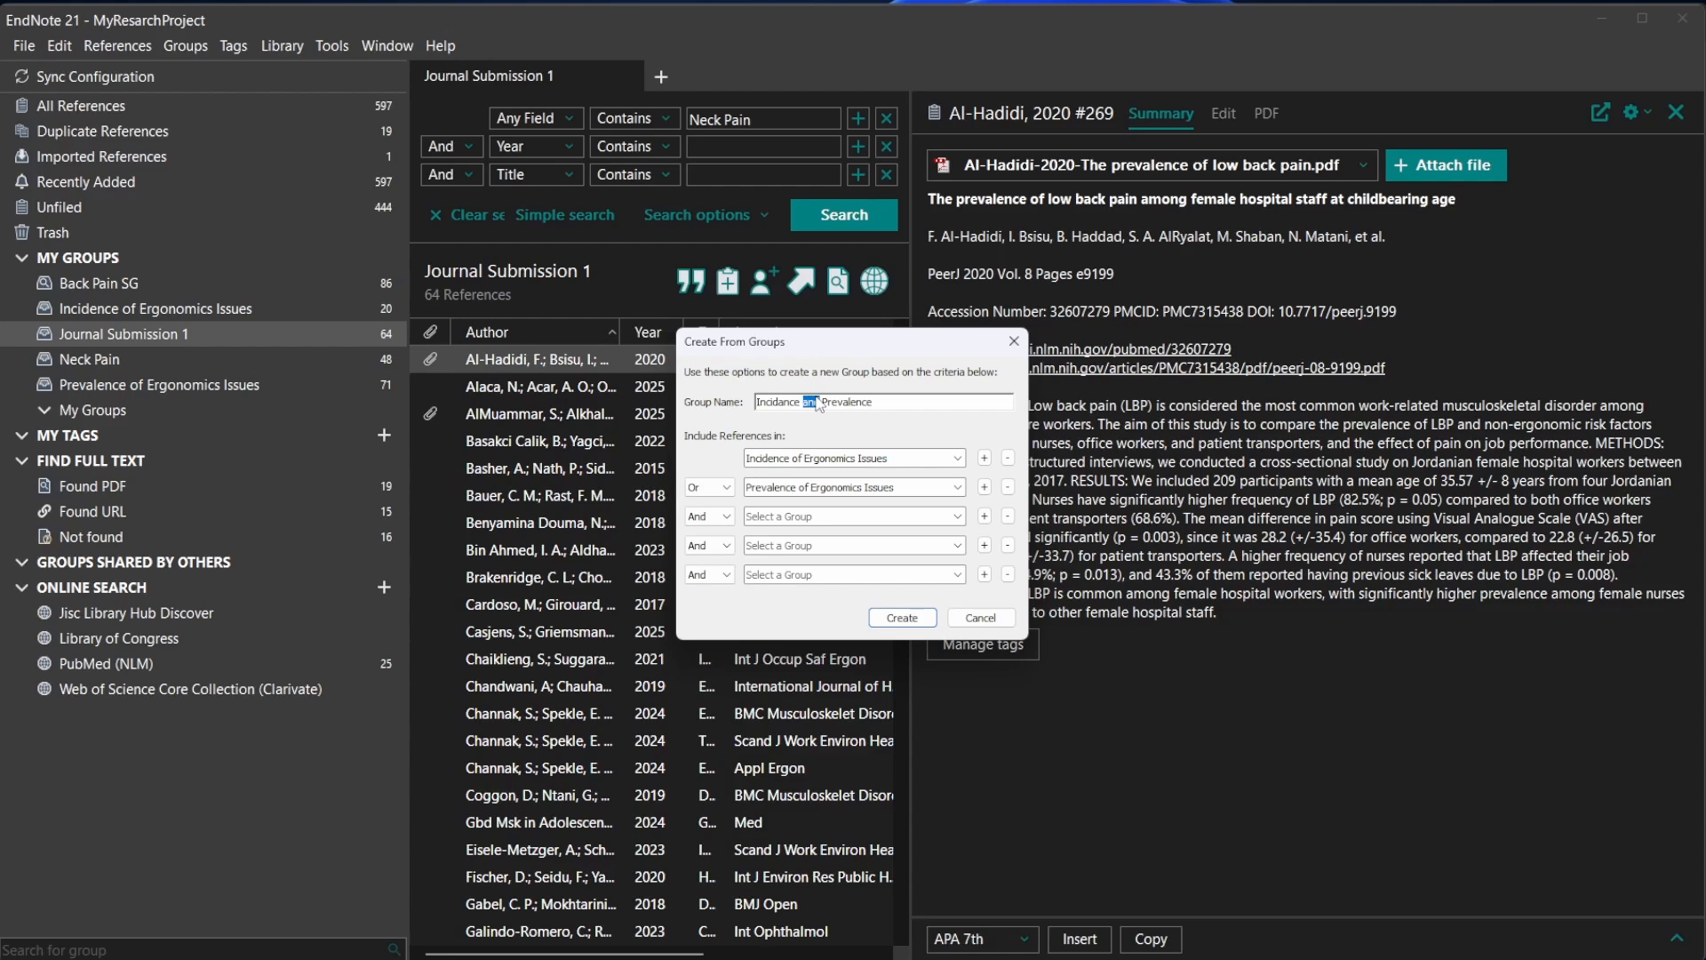
type("or")
left_click(922, 625)
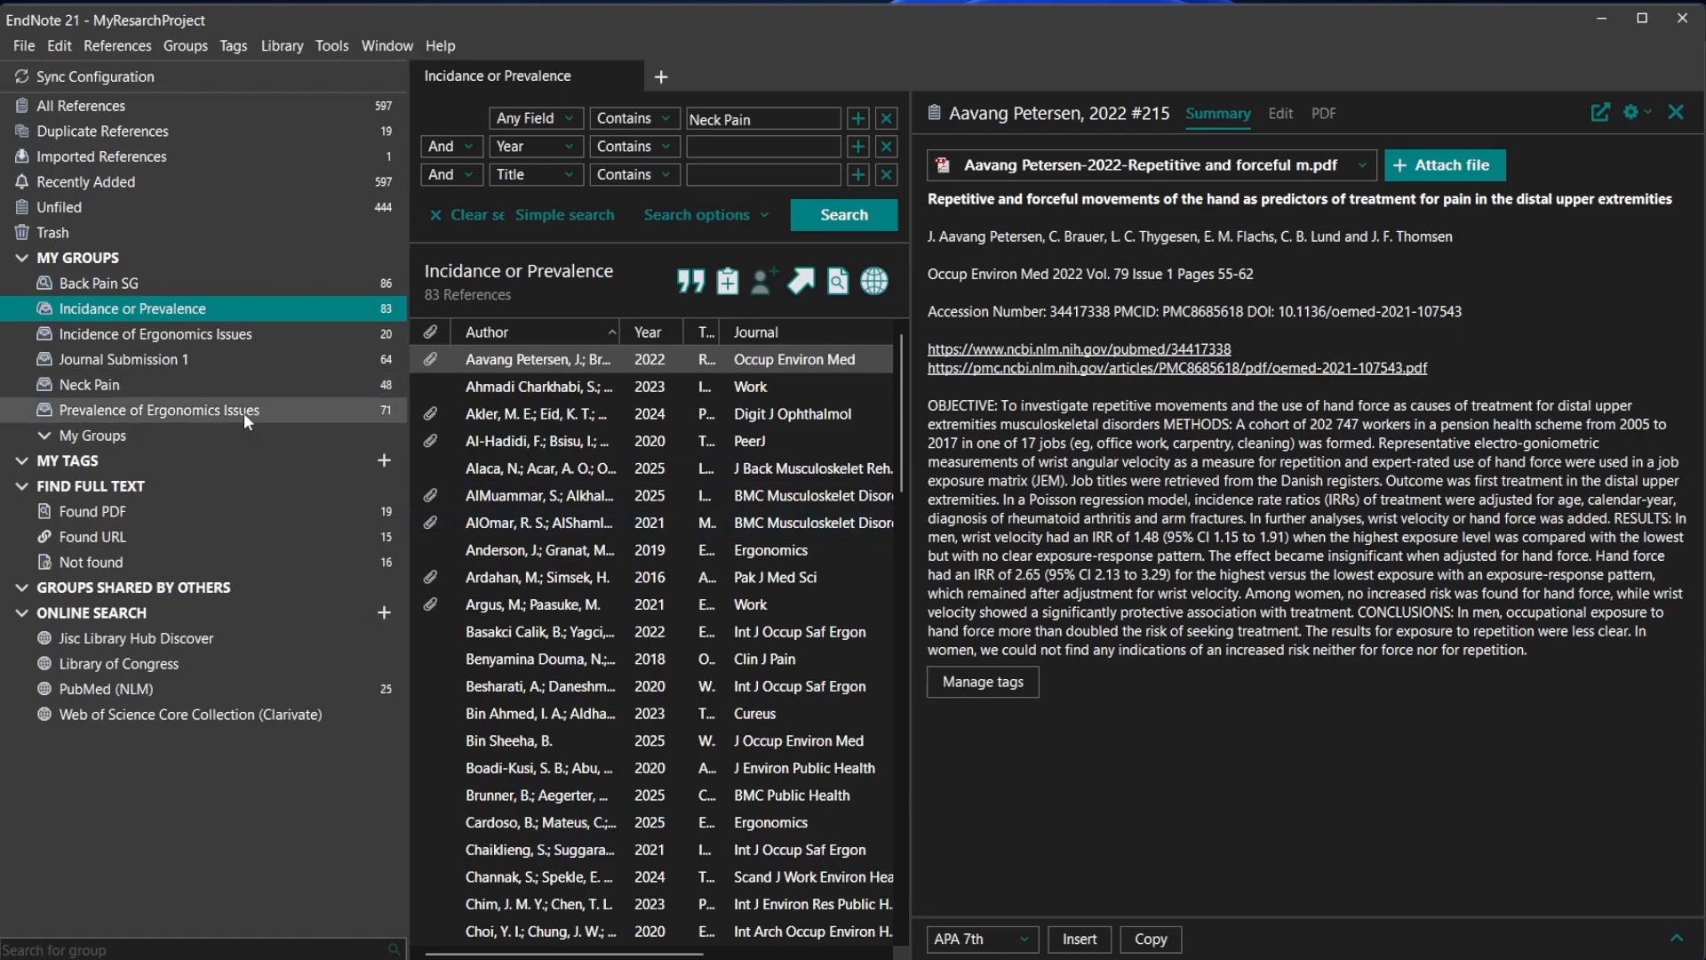
left_click(196, 45)
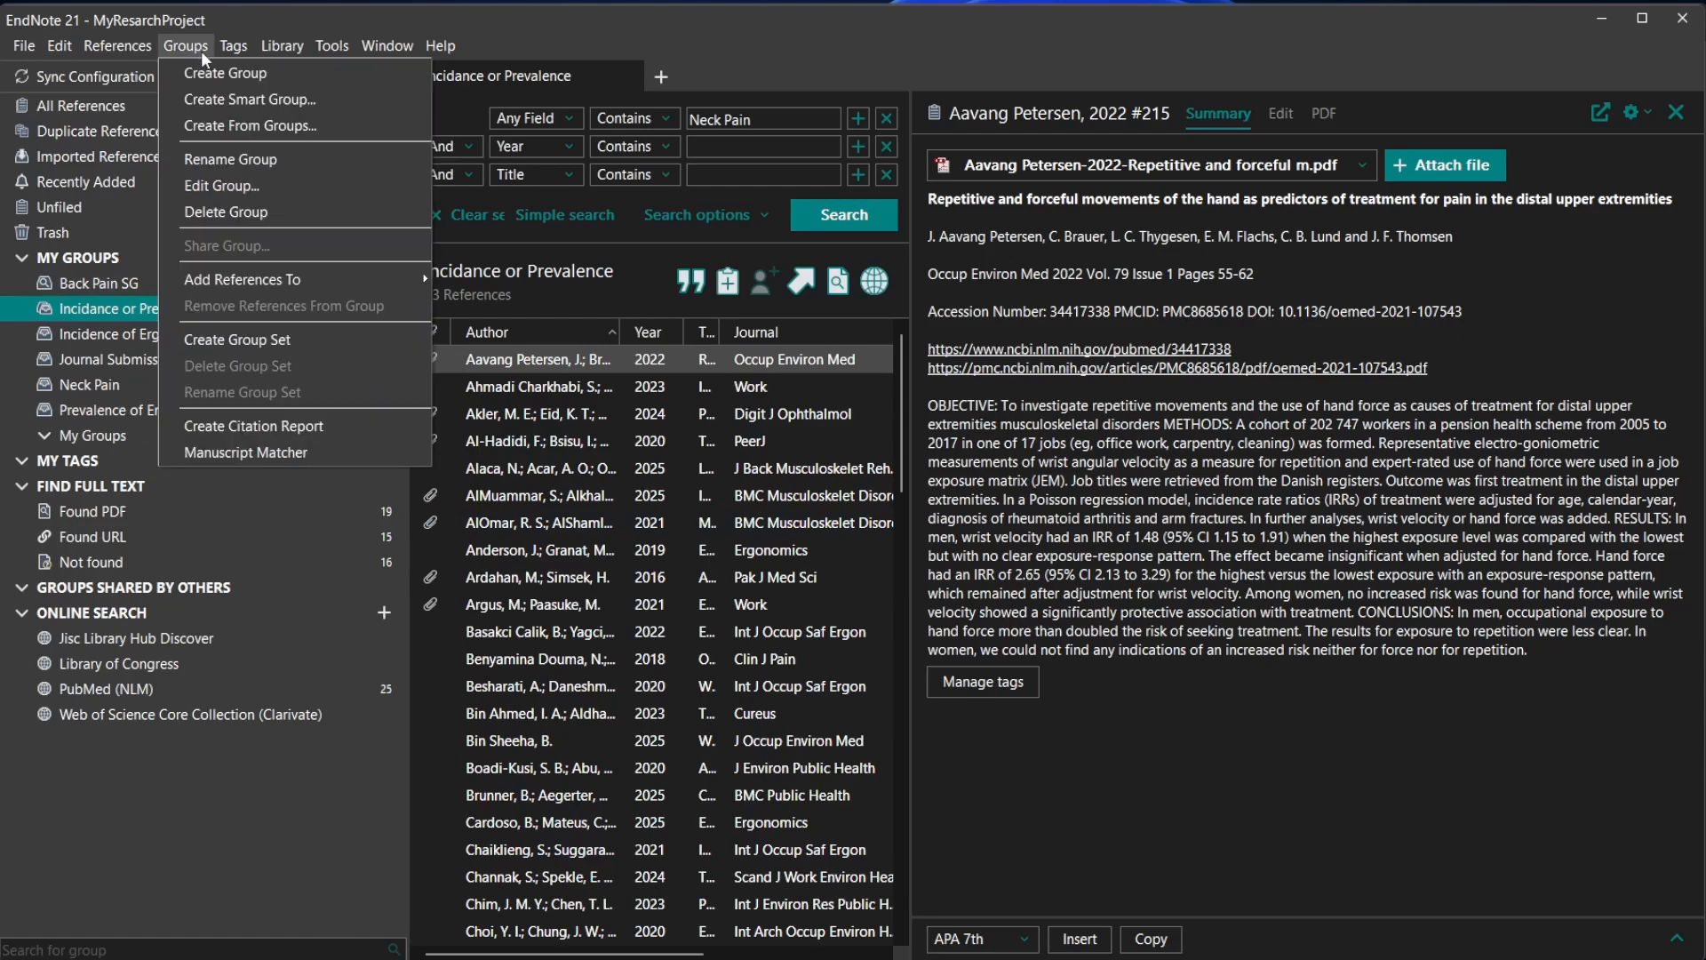
left_click(284, 98)
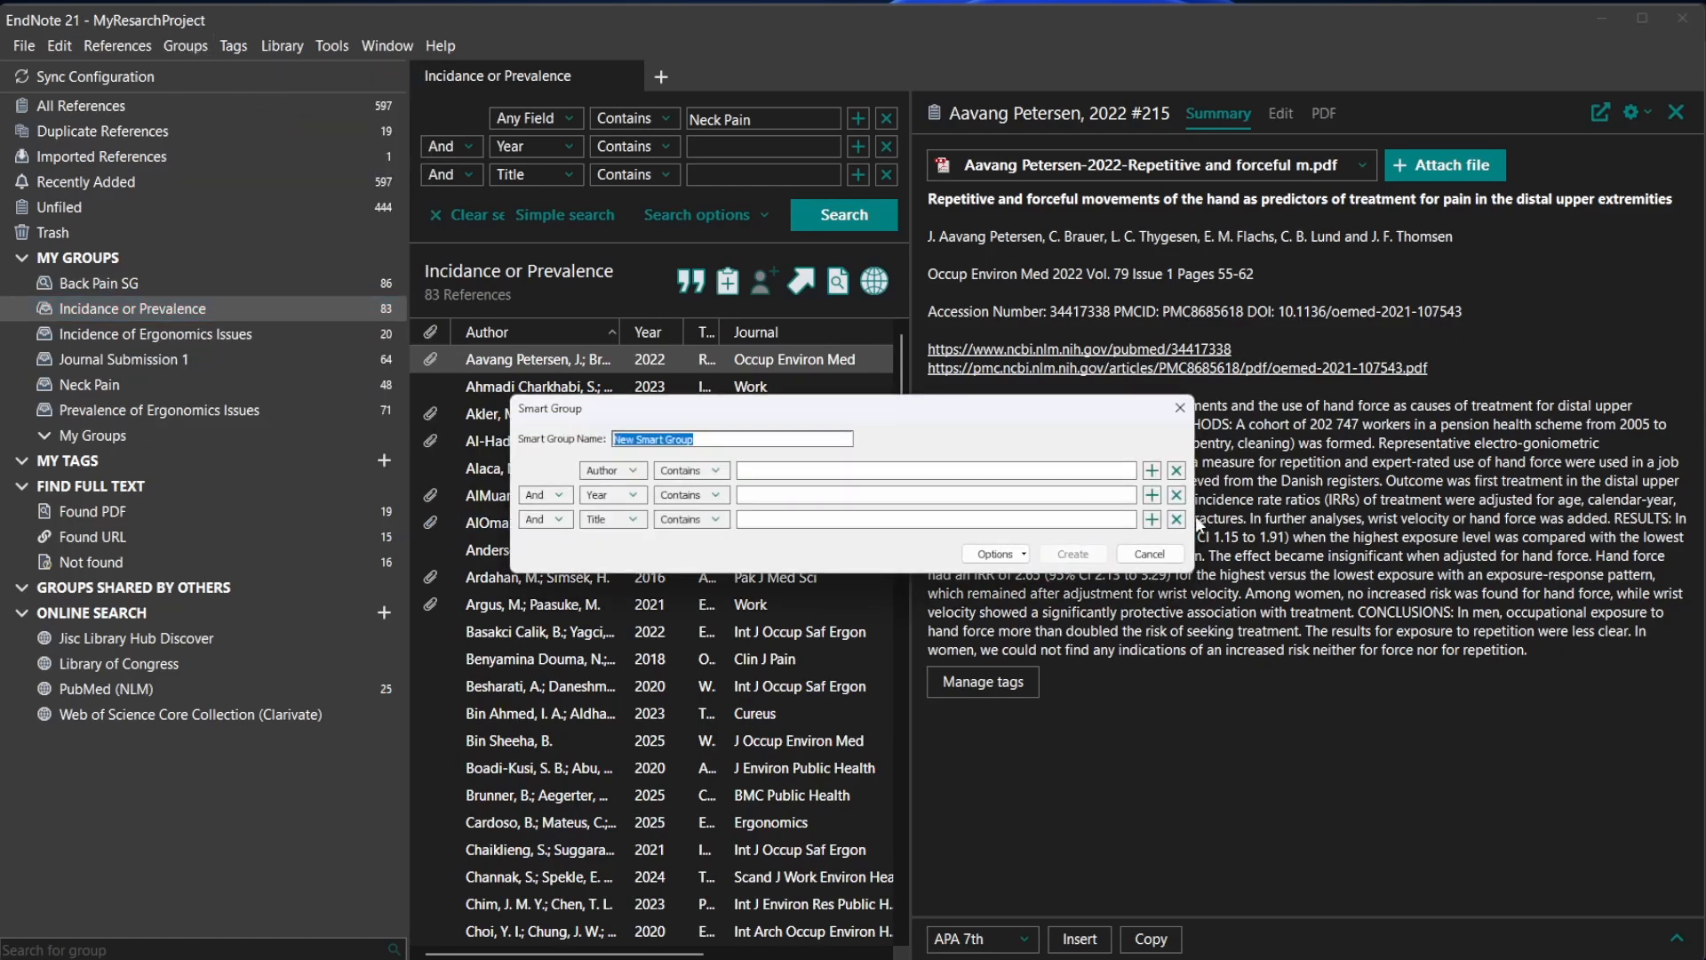
left_click(1180, 407)
Step: Create a combined group named "Incidence and Prevalence" from "Incidence of Ergonomics Issues" And "Prevalence of Ergonomics Issues"
left_click(188, 45)
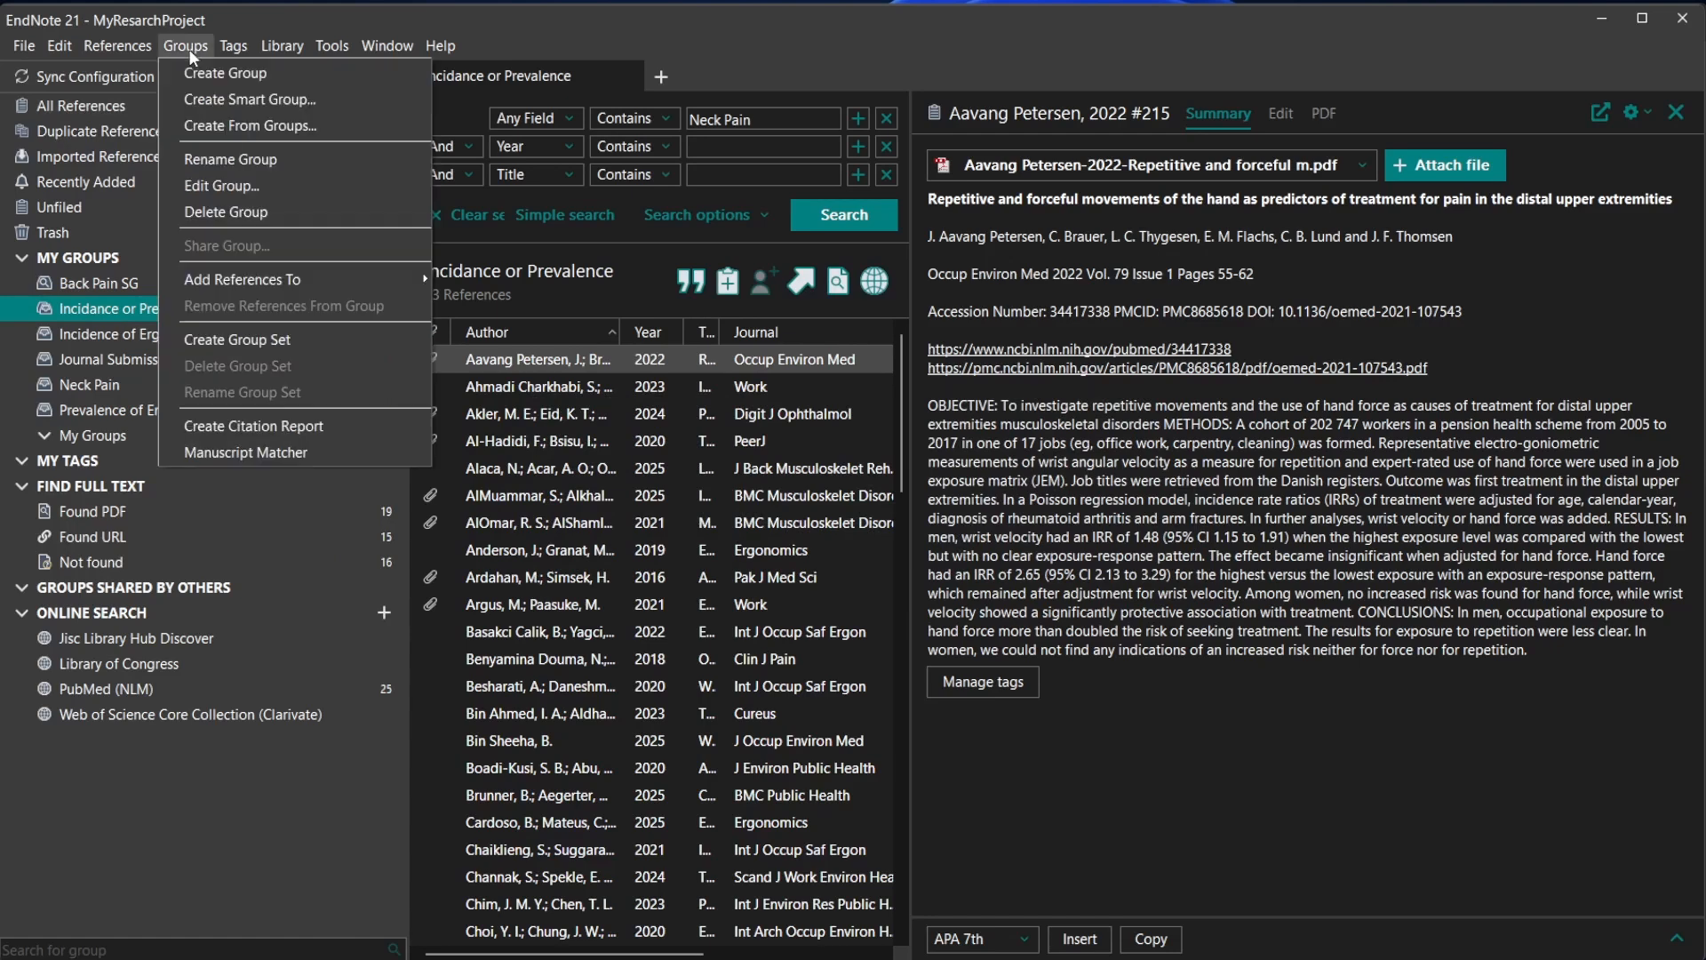
left_click(237, 125)
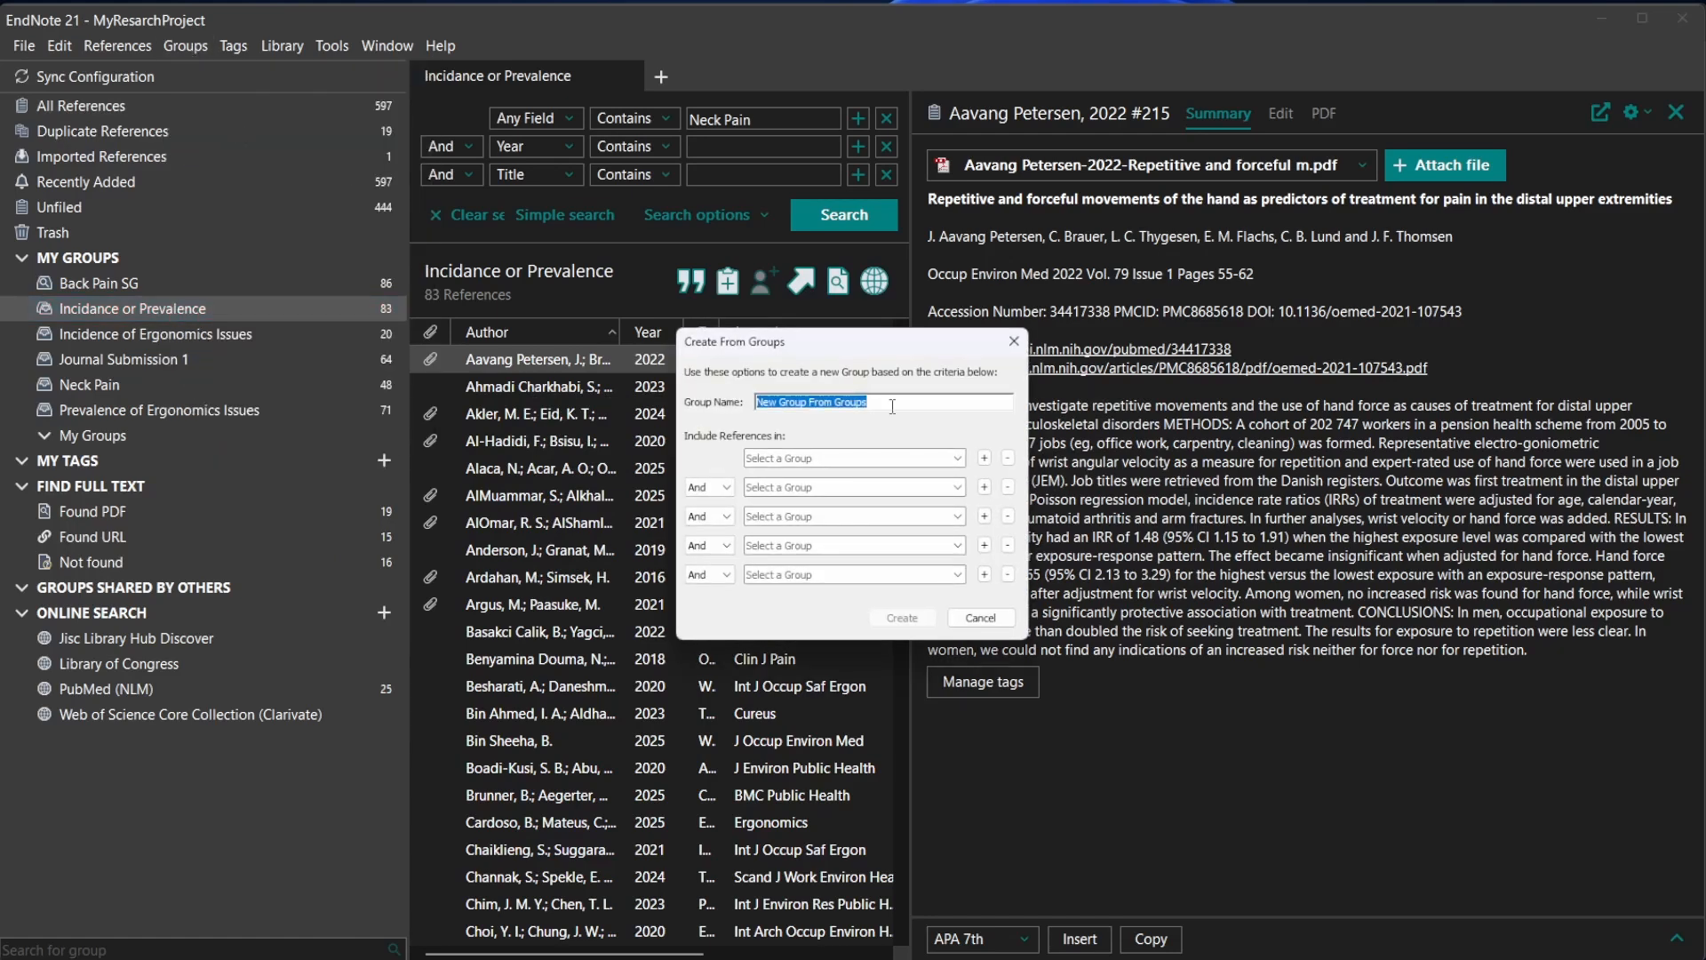
type("Incidence and Prevalcence")
left_click(926, 457)
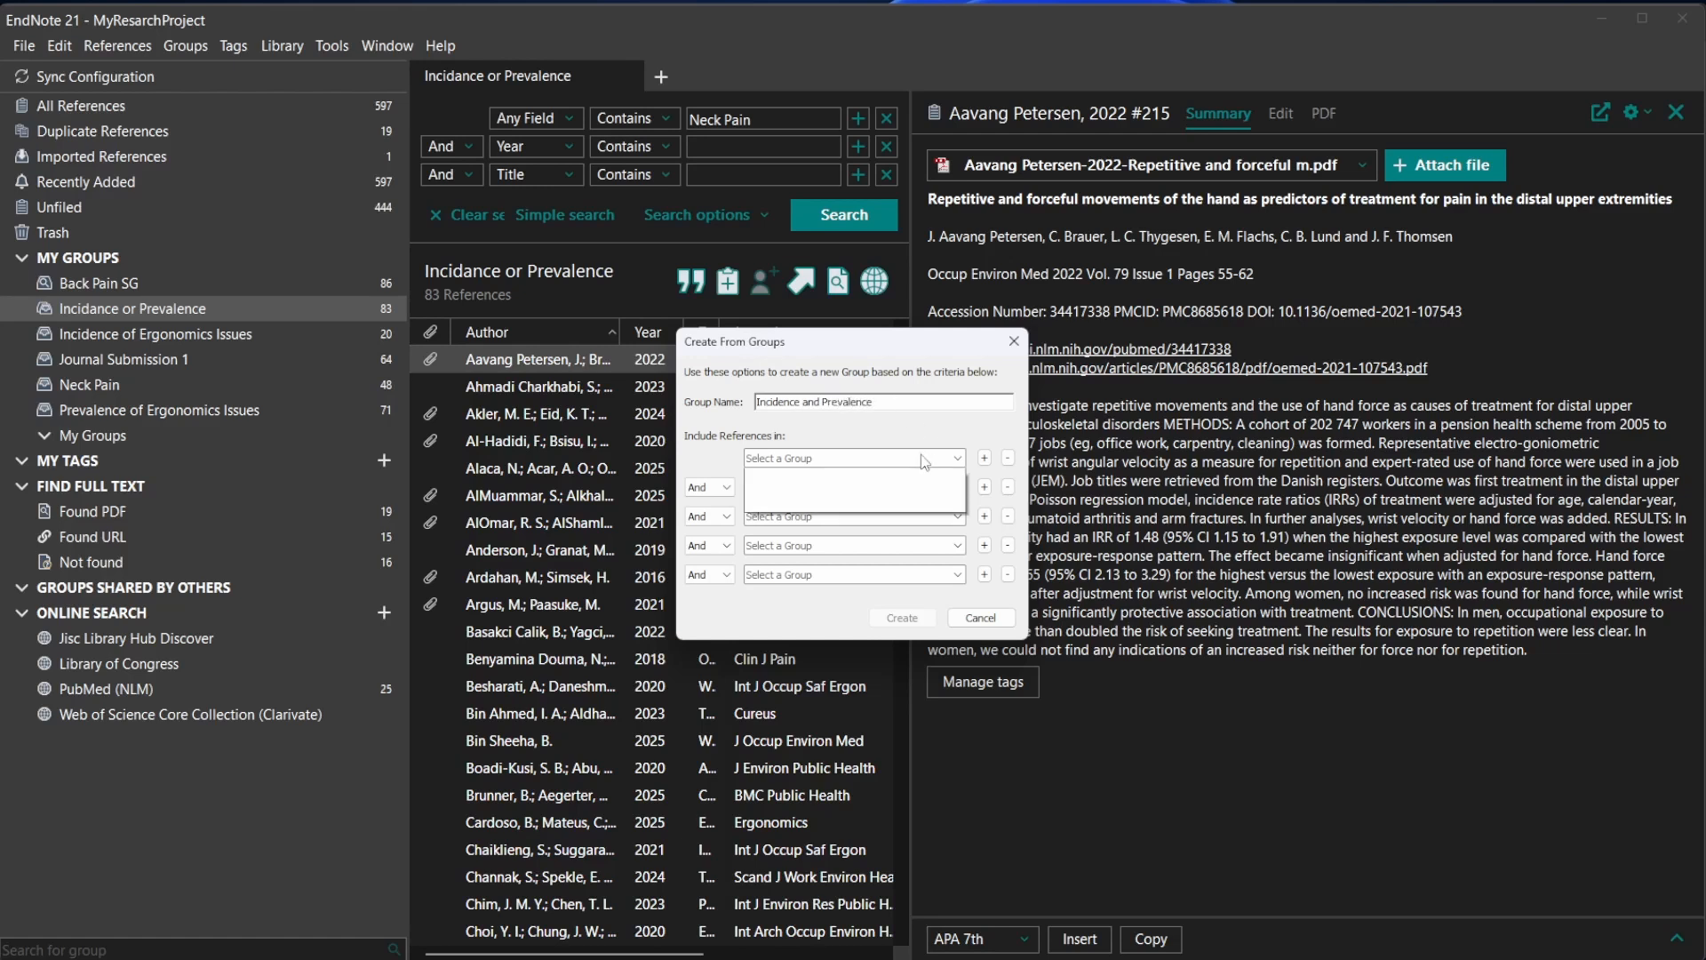
left_click(924, 520)
left_click(957, 486)
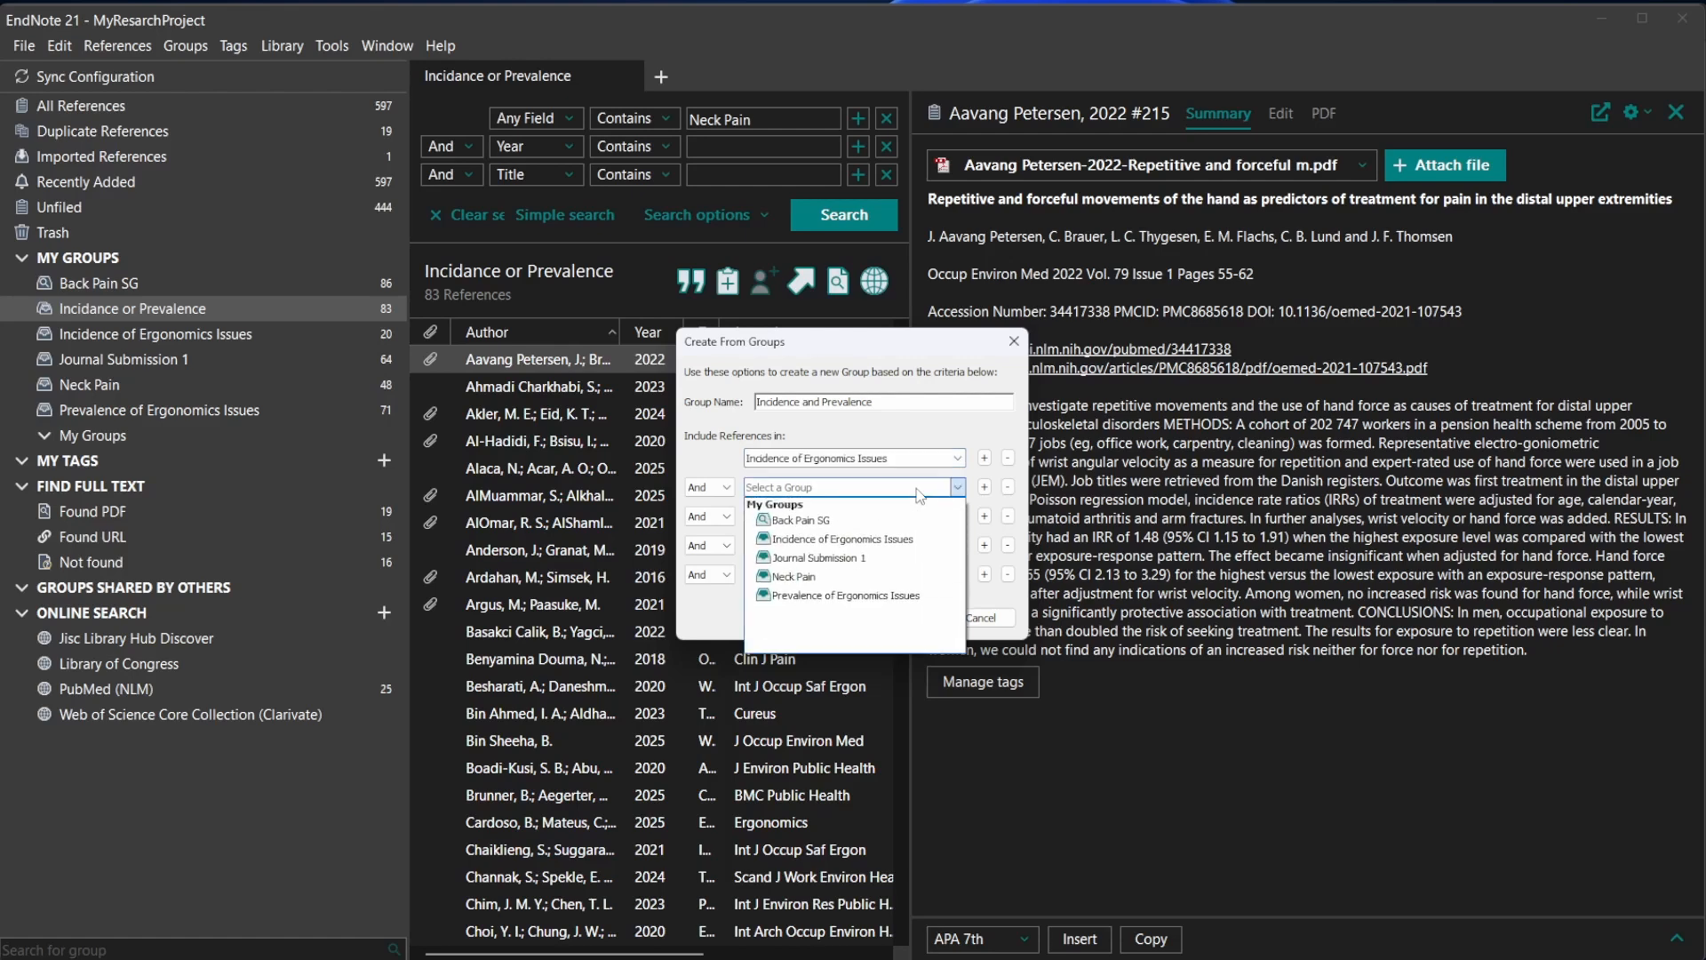
left_click(916, 595)
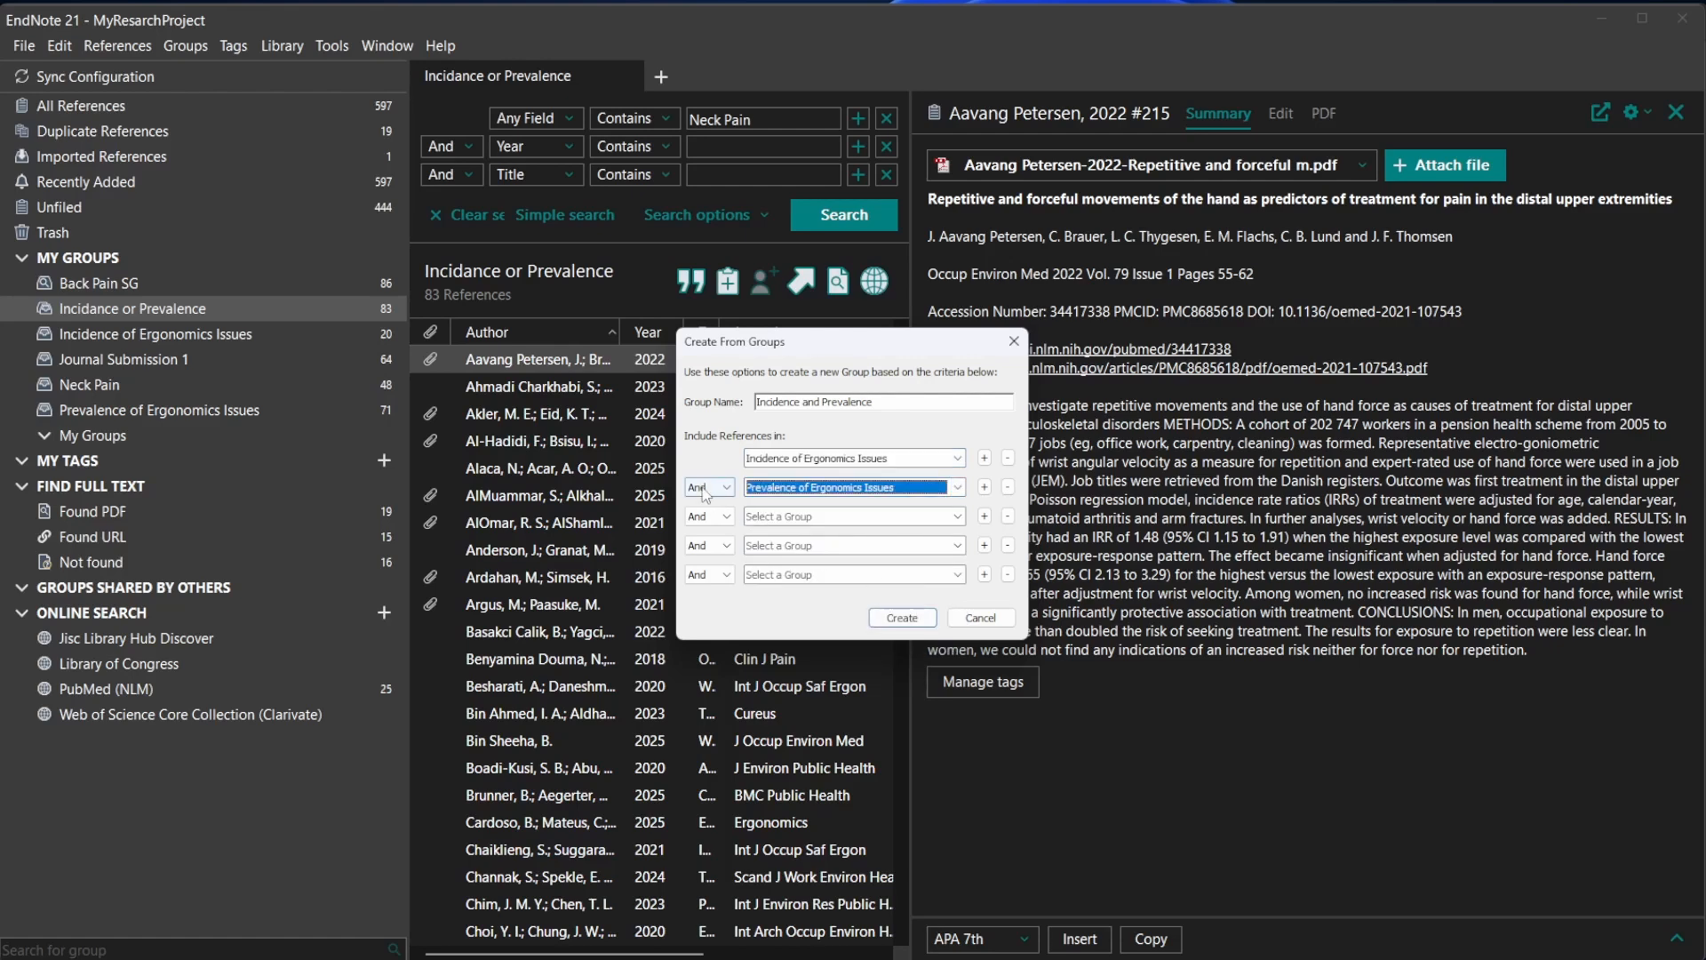
left_click(919, 617)
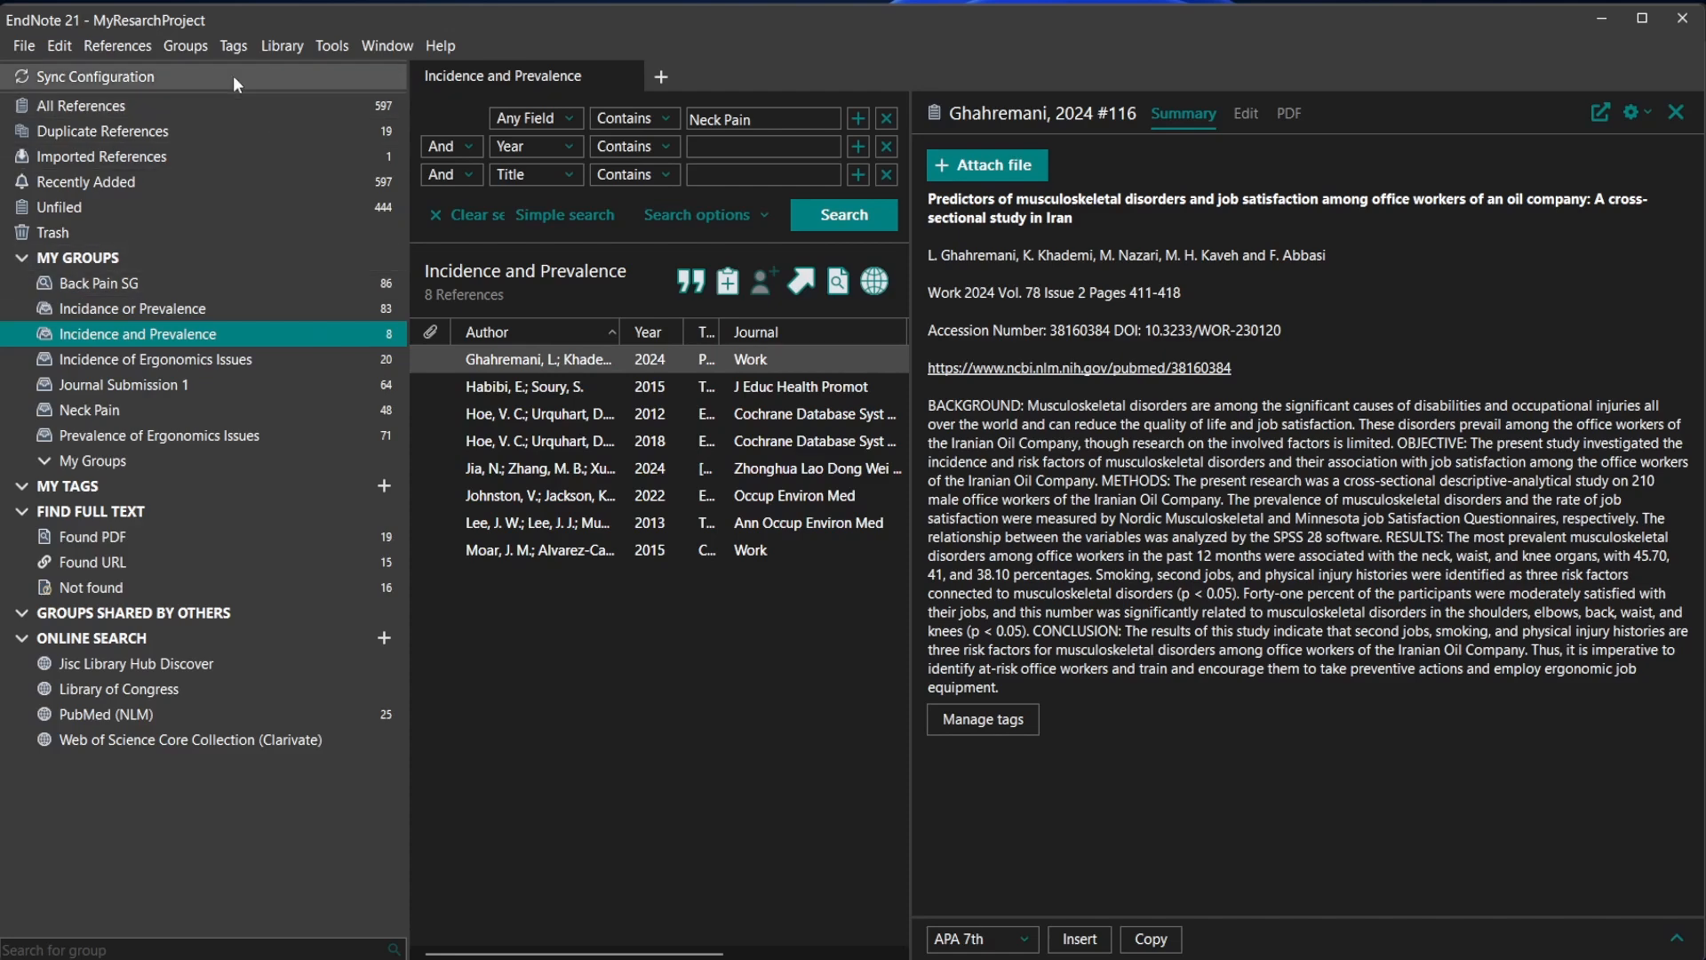
Step: Start another group based on existing groups and open the choice of groups for its first criterion
left_click(209, 44)
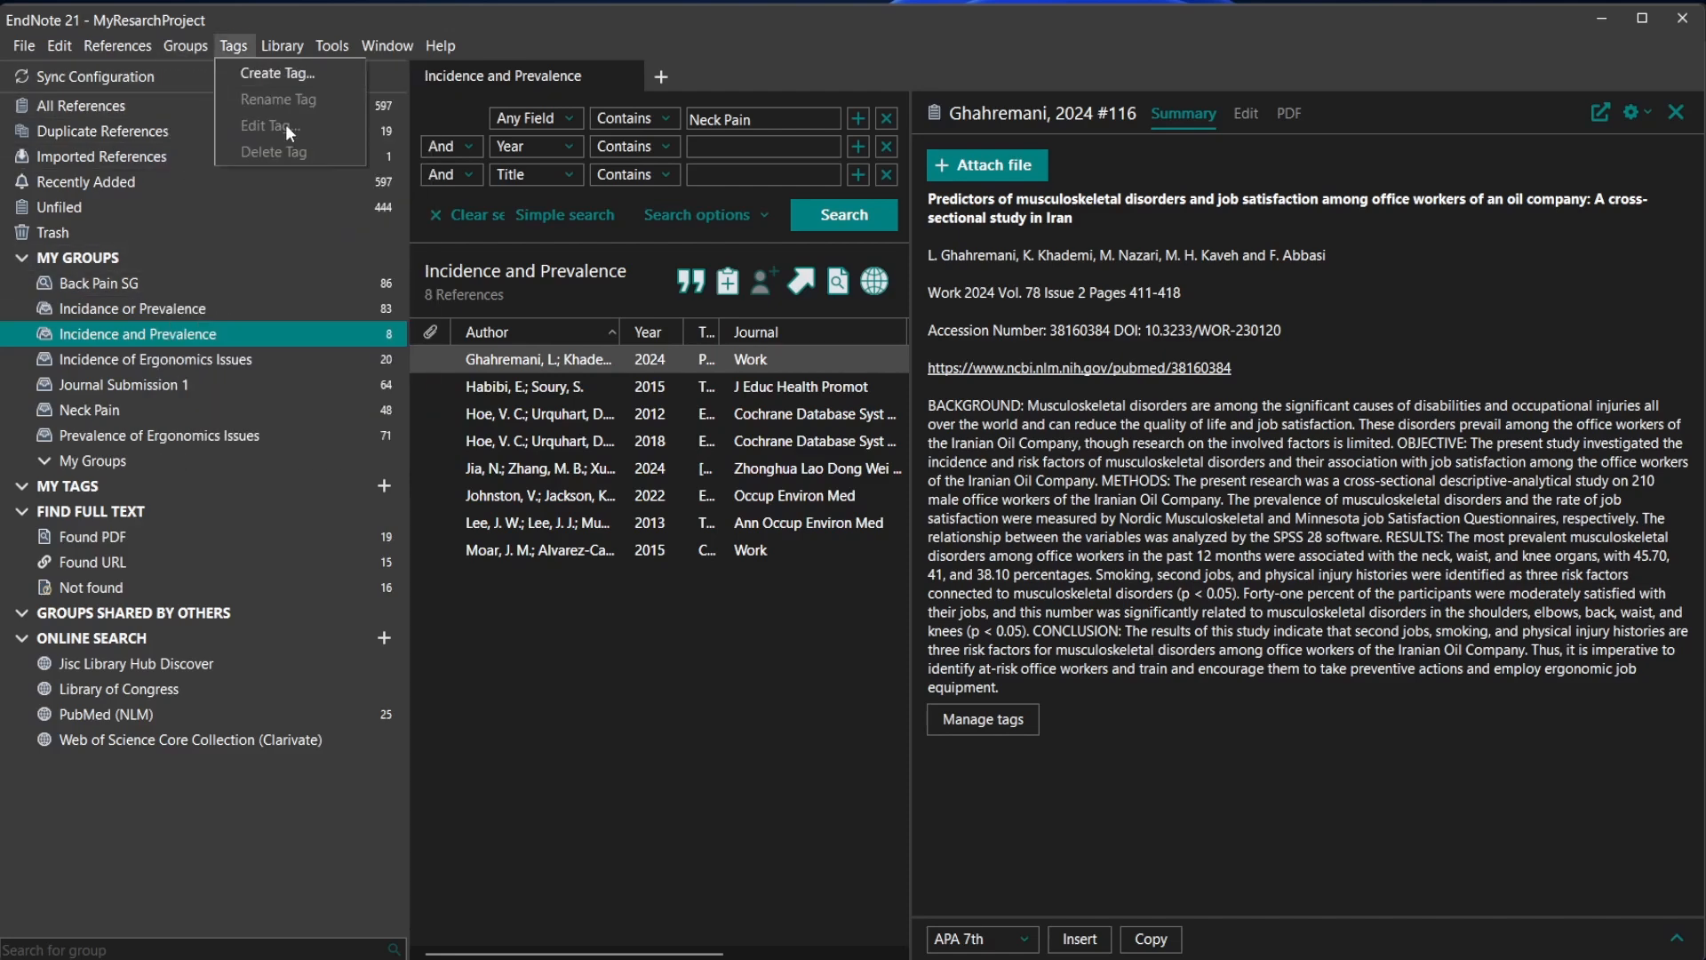
left_click(227, 119)
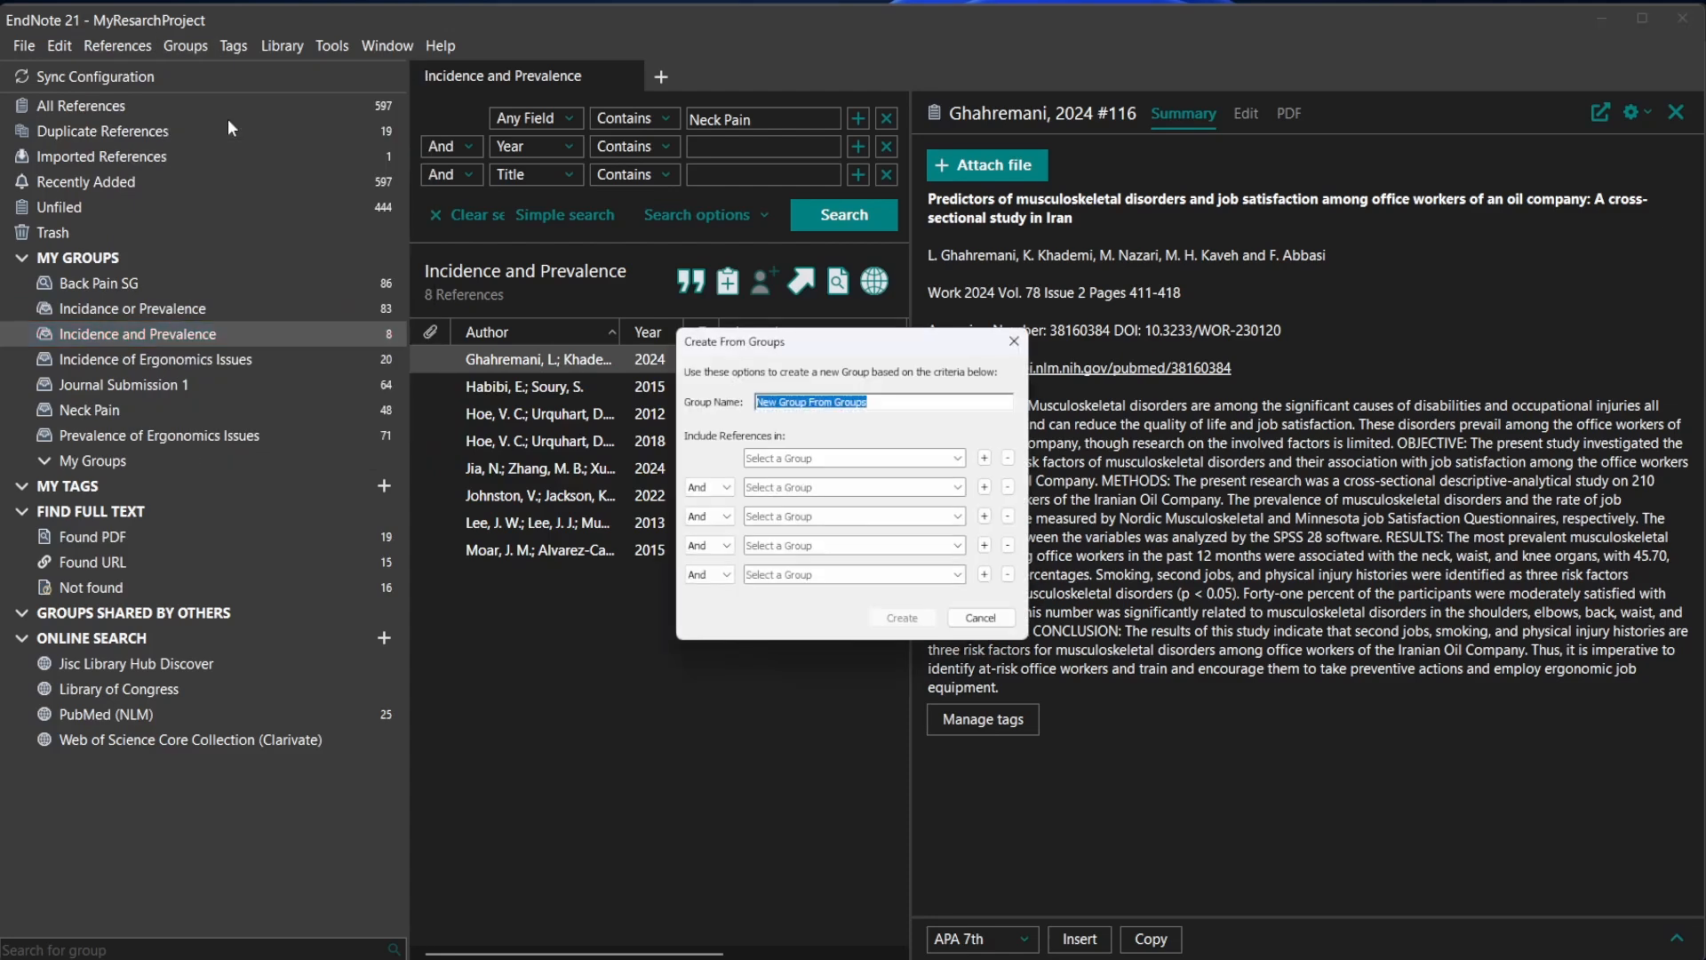
left_click(958, 458)
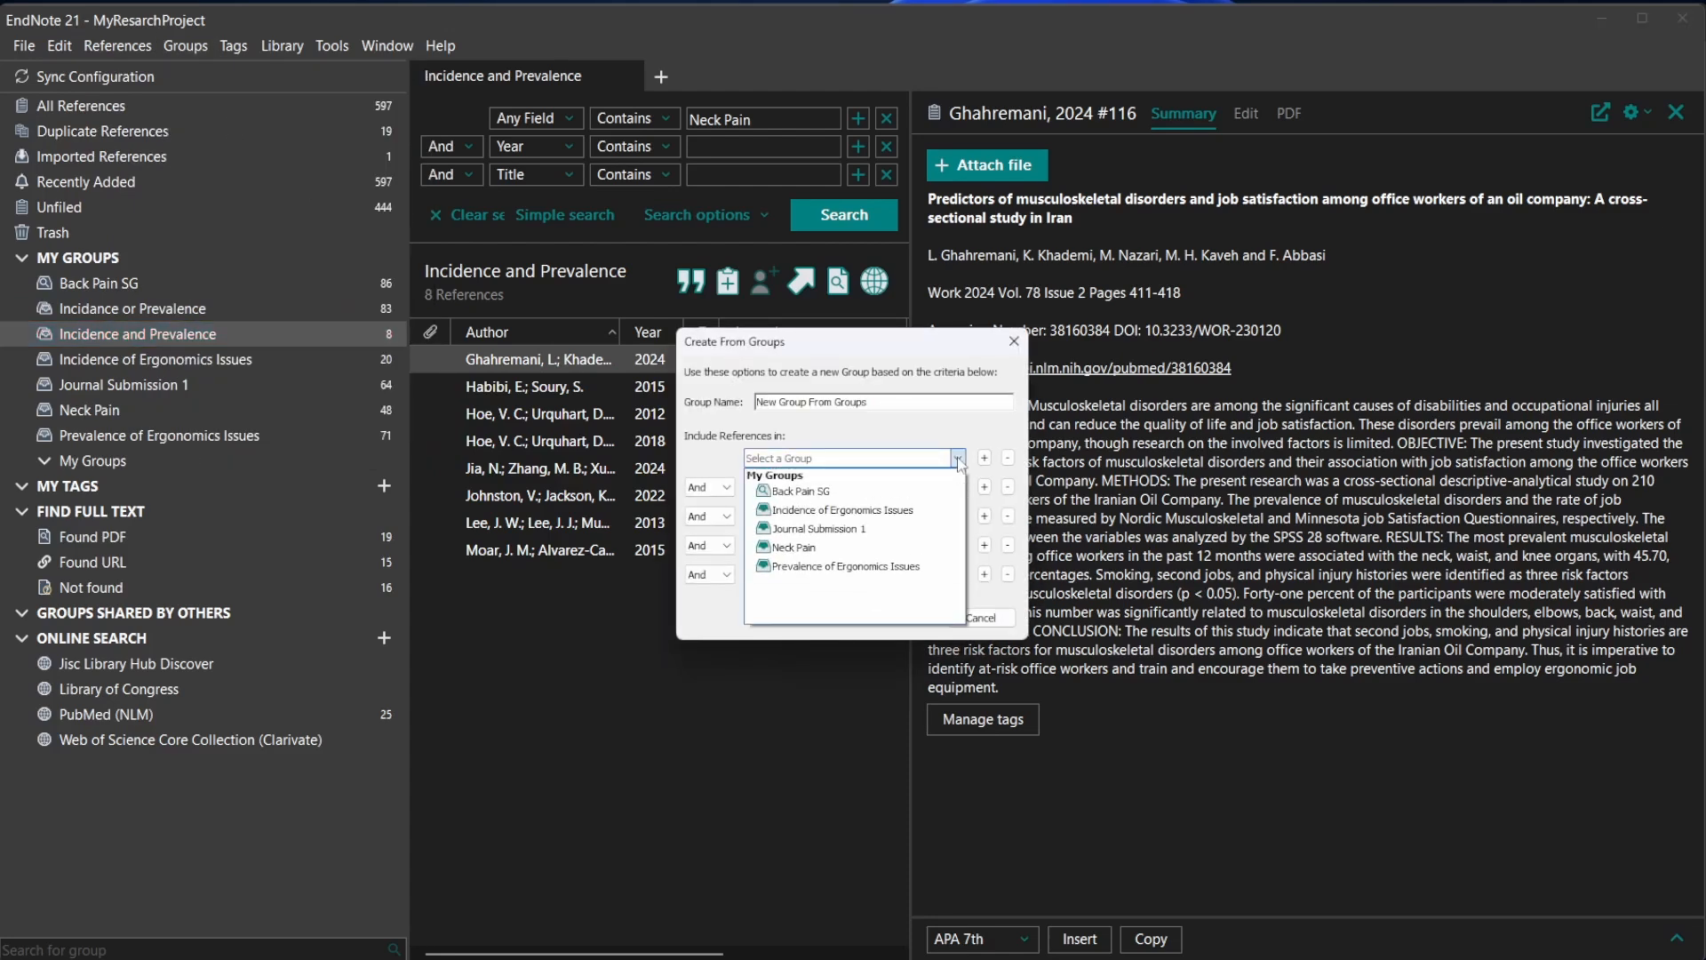